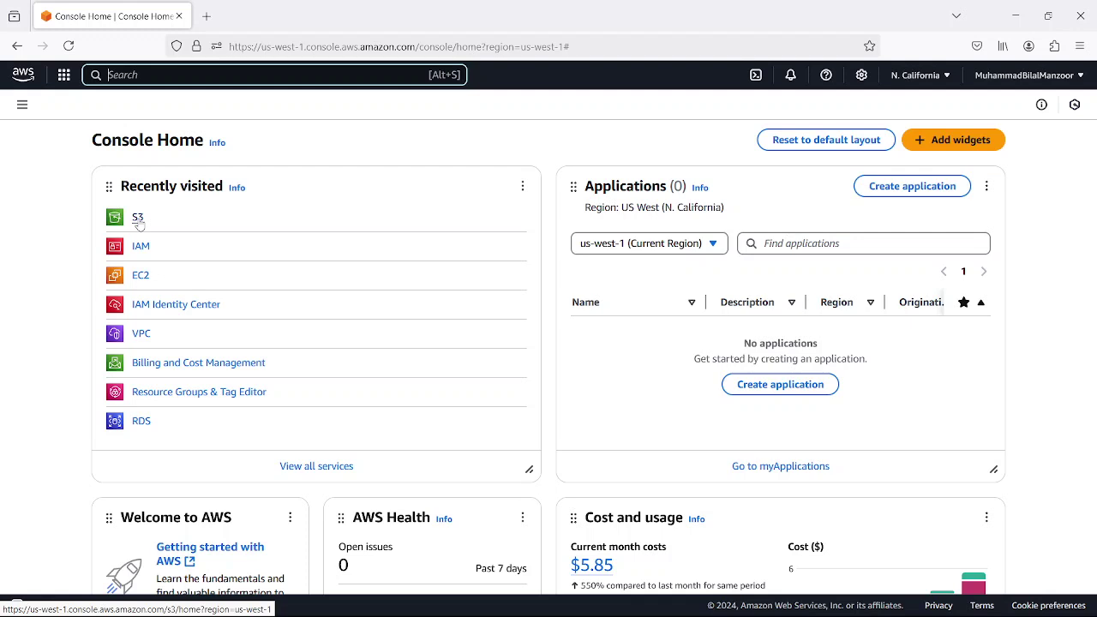
- Open Amazon S3 from Recently visited to show the general purpose buckets list
left_click(137, 217)
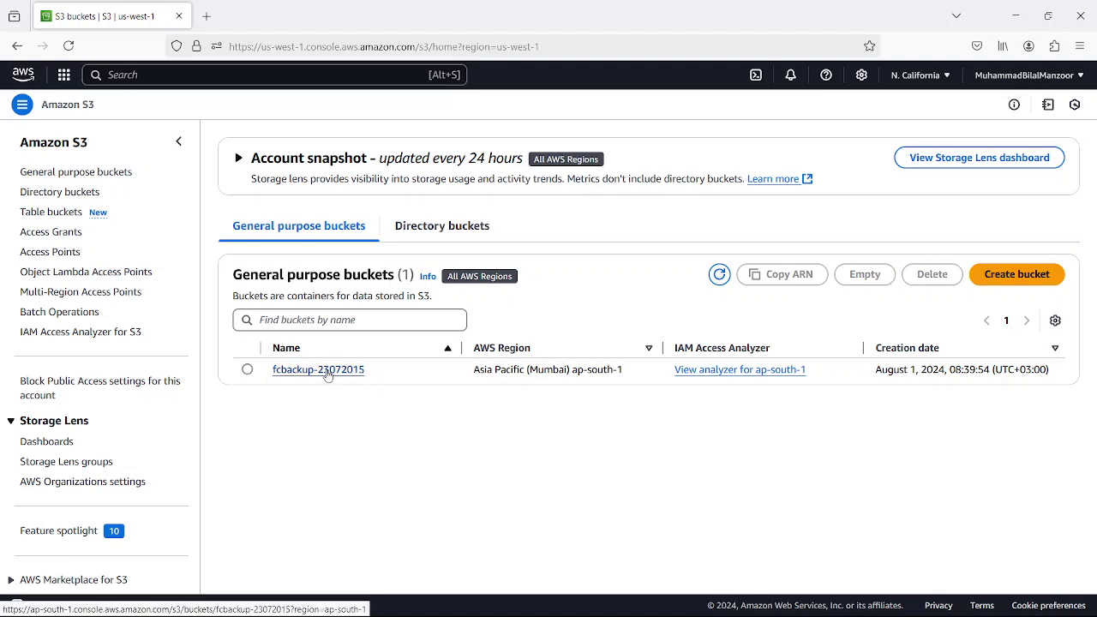
left_click_drag(623, 371, 575, 374)
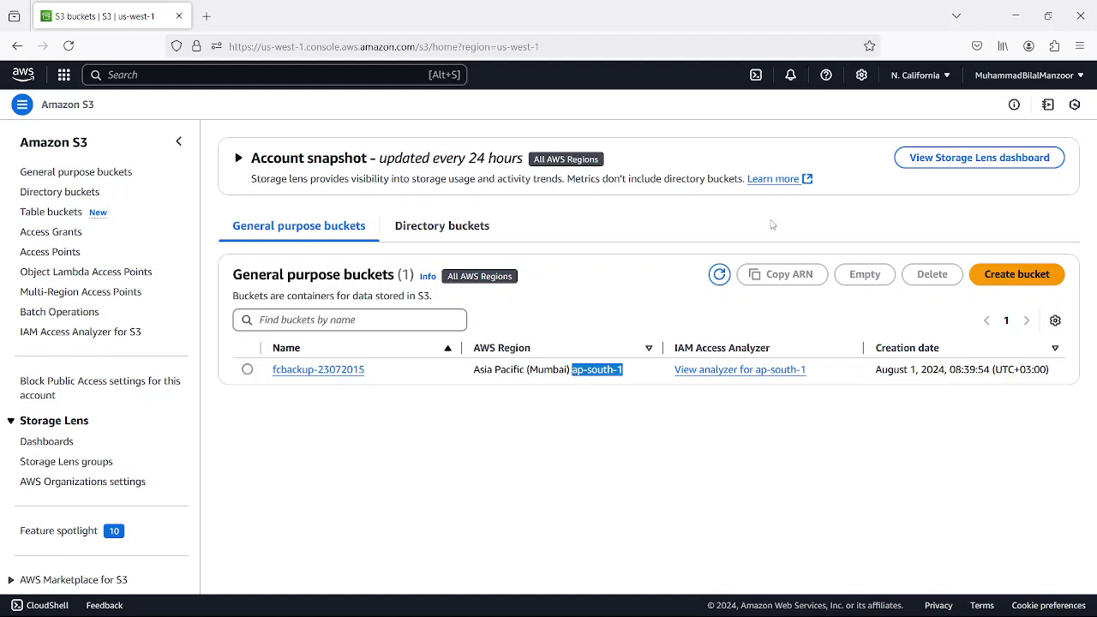
left_click(943, 75)
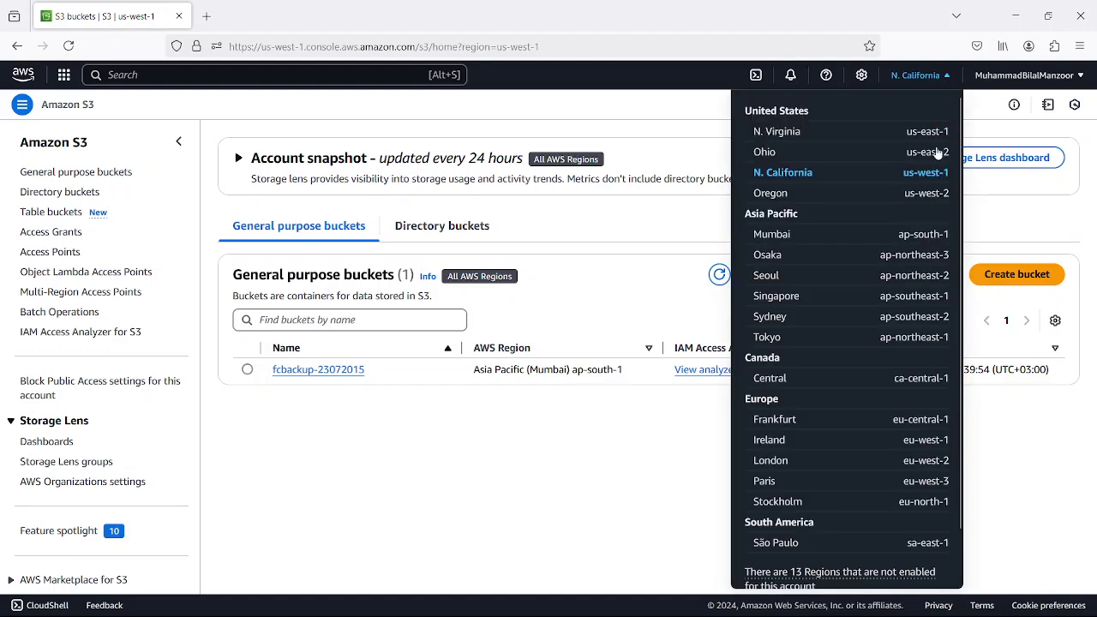
left_click(684, 117)
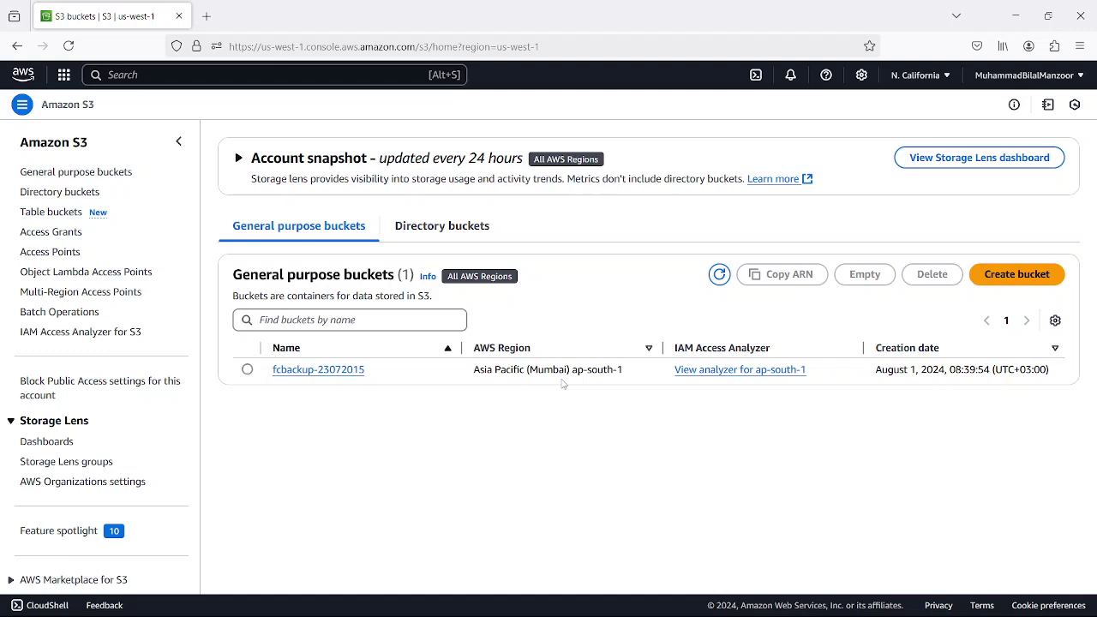
- Begin a new bucket in US West (N. California) named data.project1.itpspro.com
left_click(1003, 274)
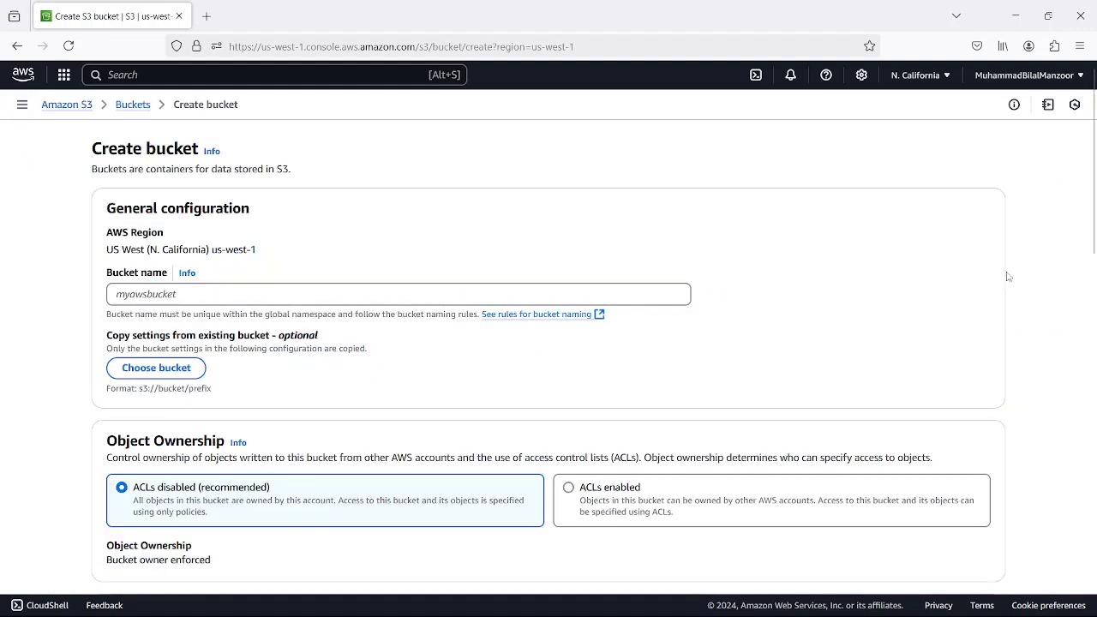
left_click(141, 295)
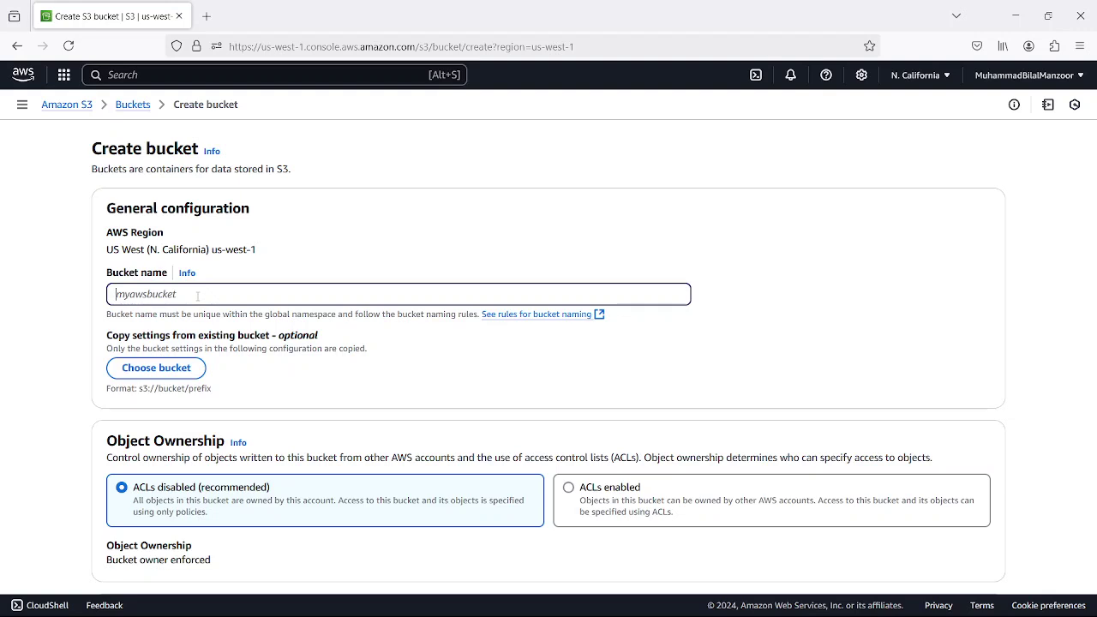
type("project1")
type(".itpspro.comdata")
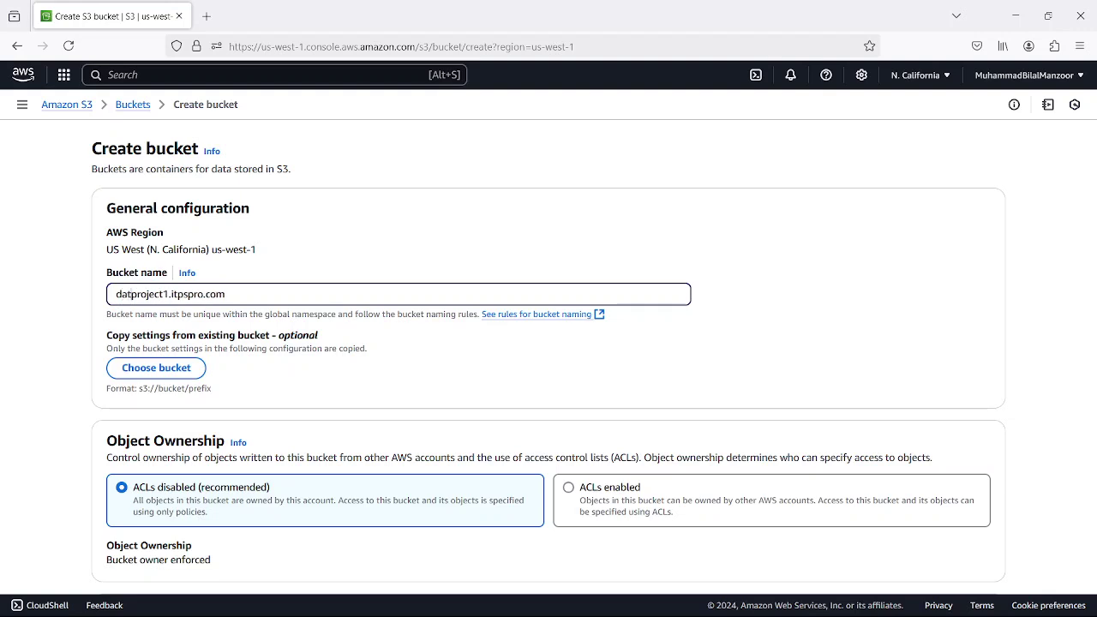
type(".")
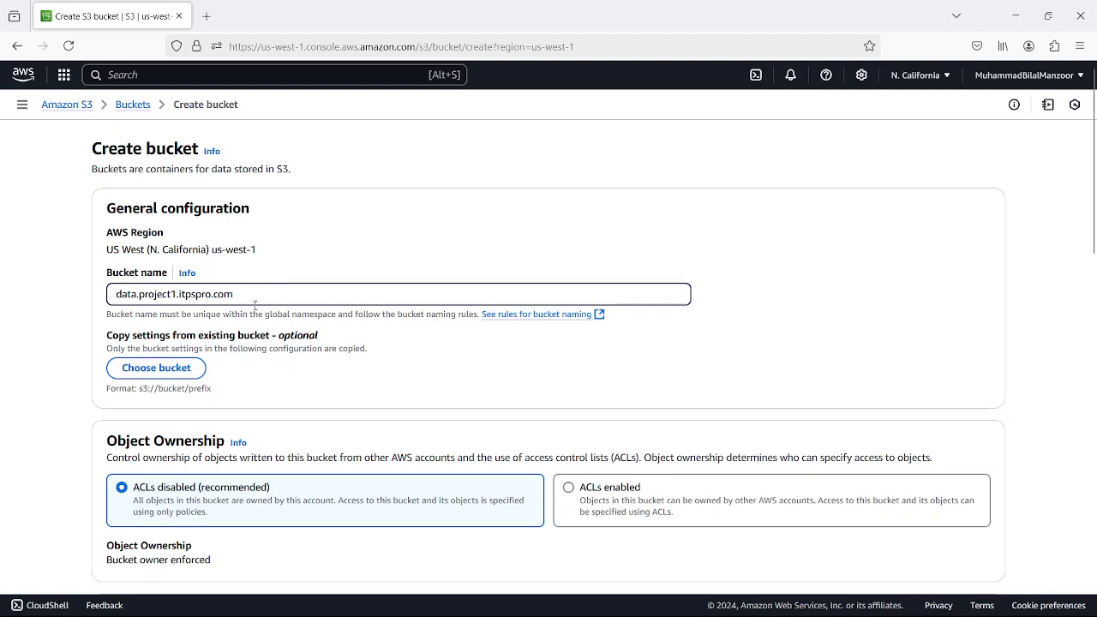
left_click(244, 297)
left_click(310, 254)
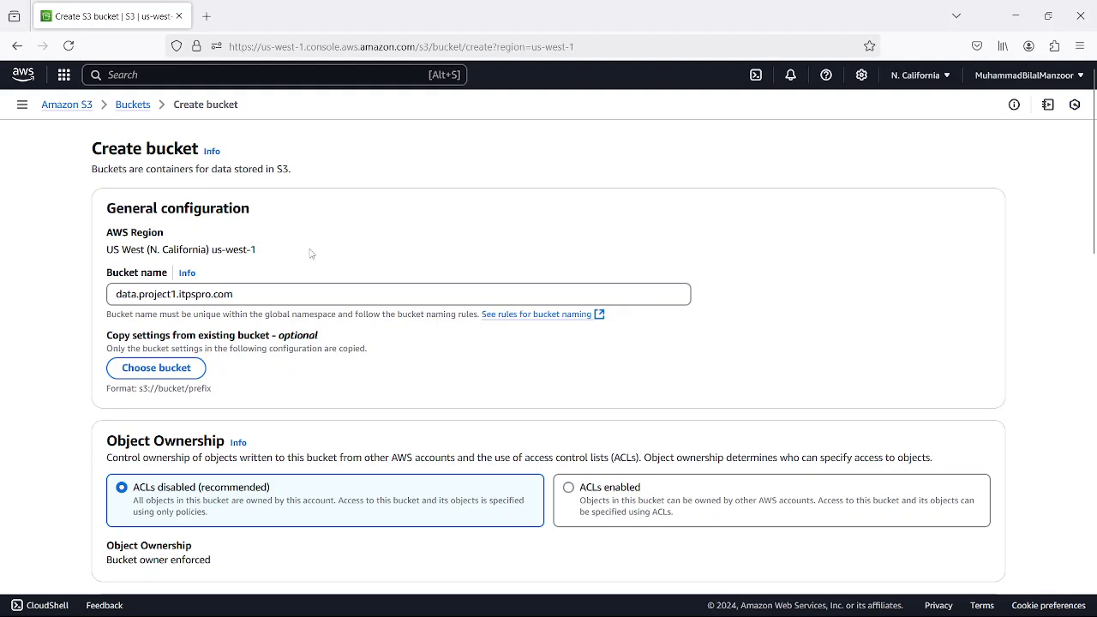
scroll(315, 251, "down", 3)
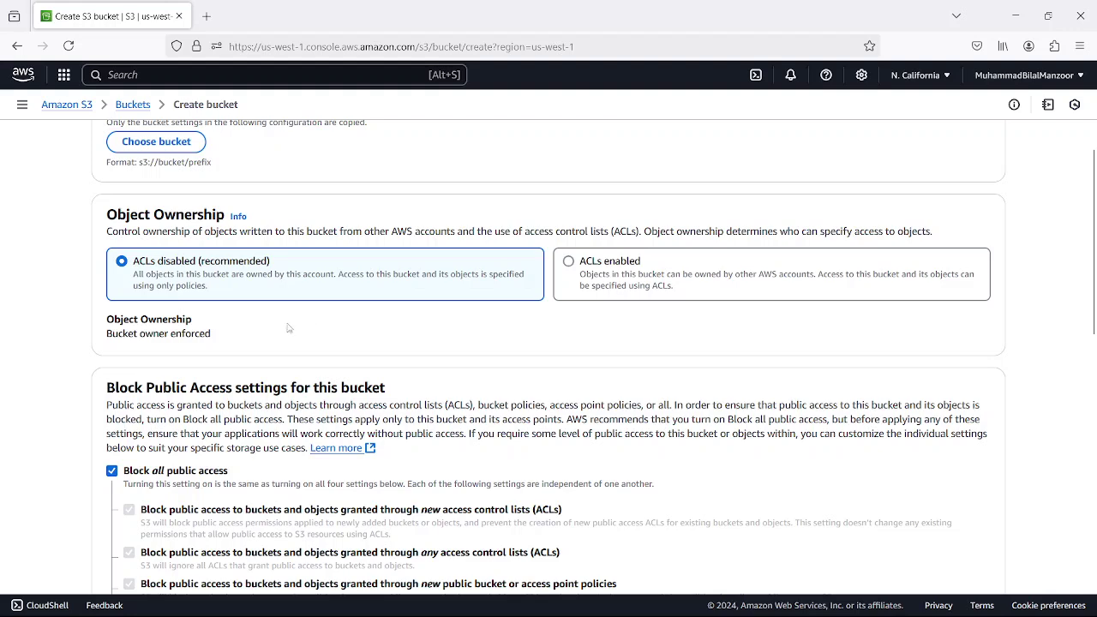
scroll(257, 308, "down", 3)
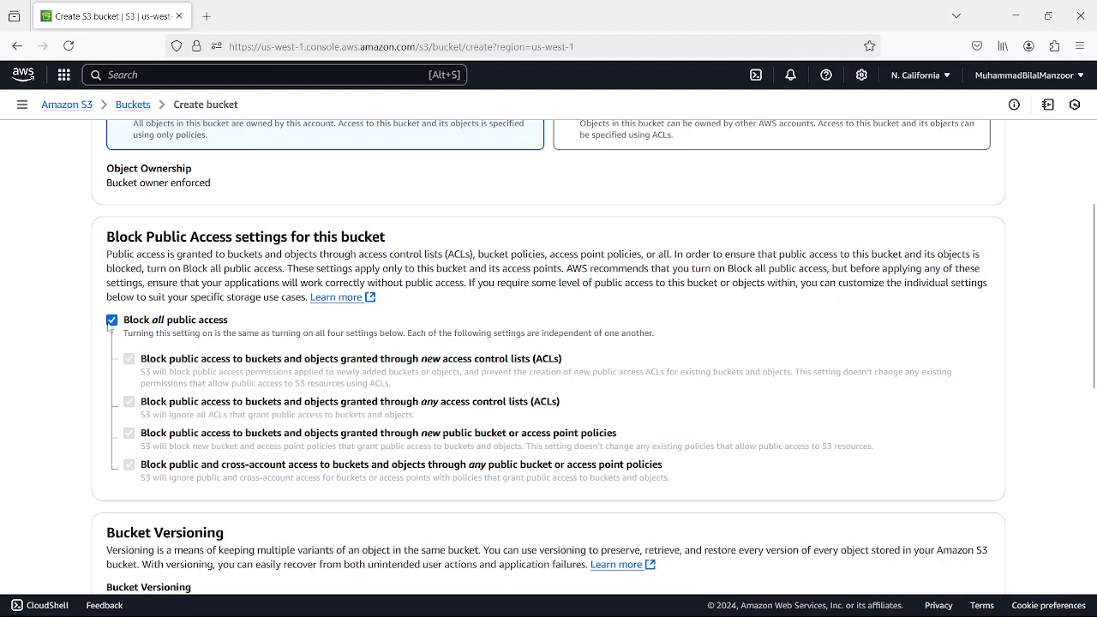
scroll(289, 302, "up", 1)
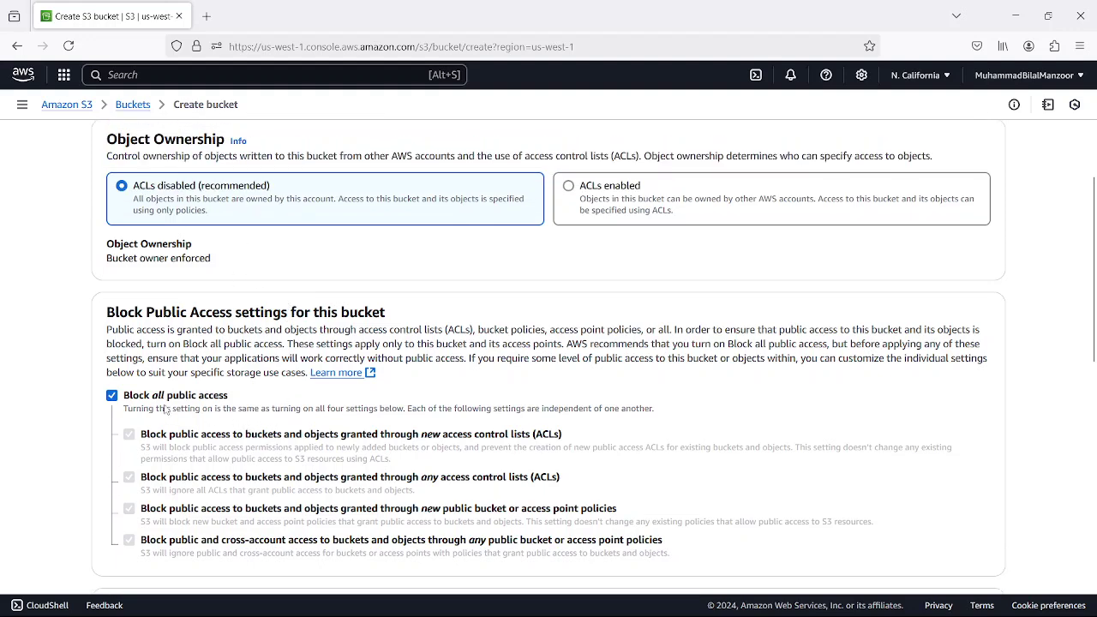
scroll(251, 407, "down", 1)
scroll(251, 407, "down", 2)
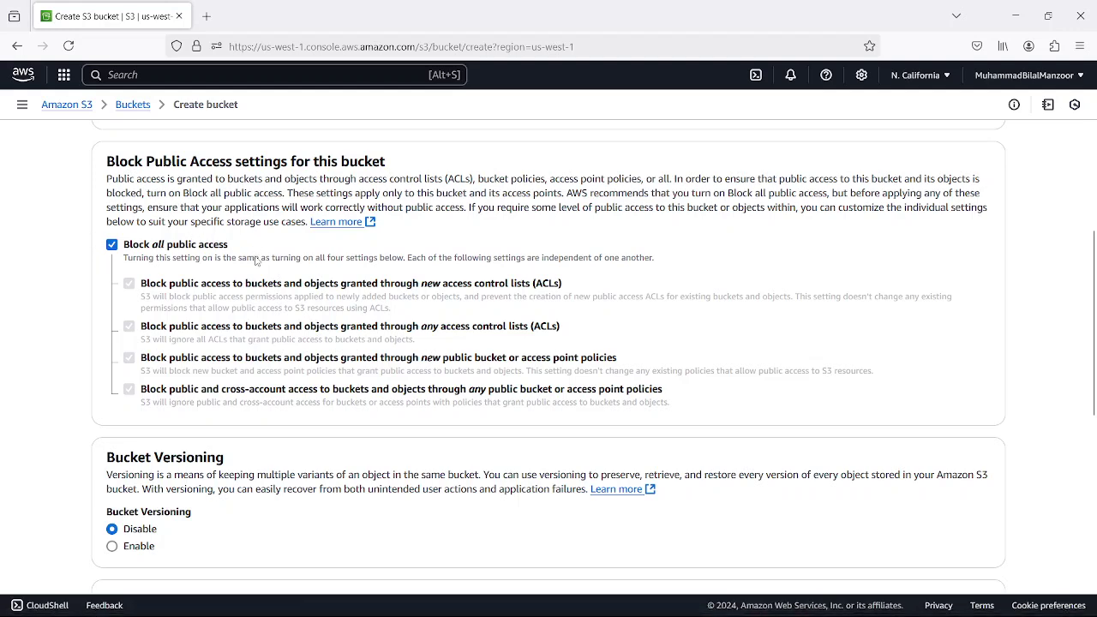
scroll(256, 260, "down", 3)
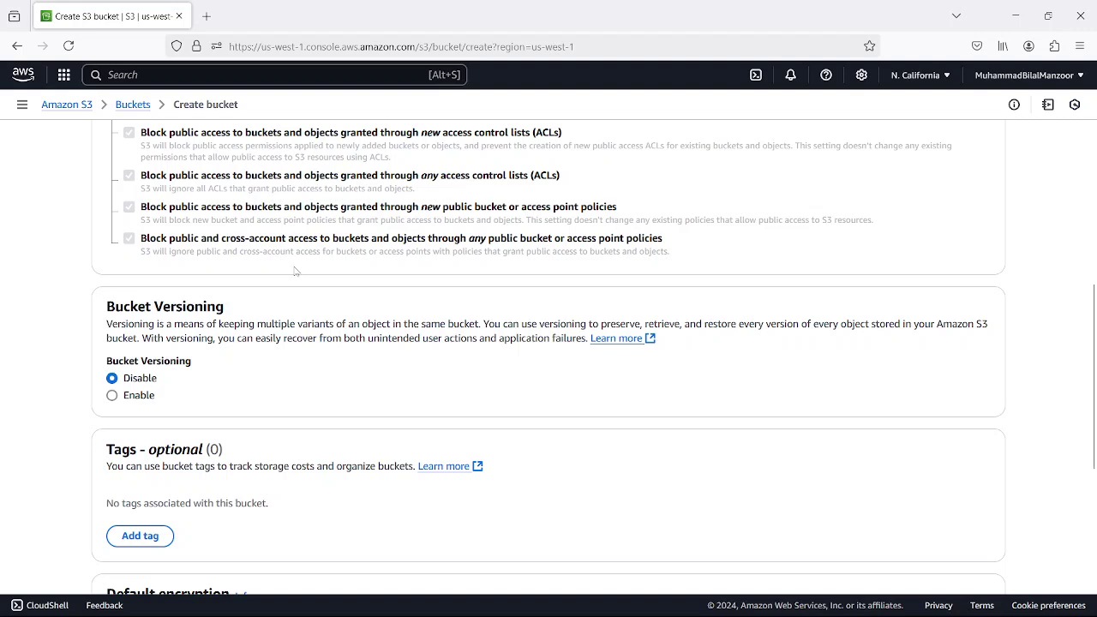
scroll(253, 391, "down", 3)
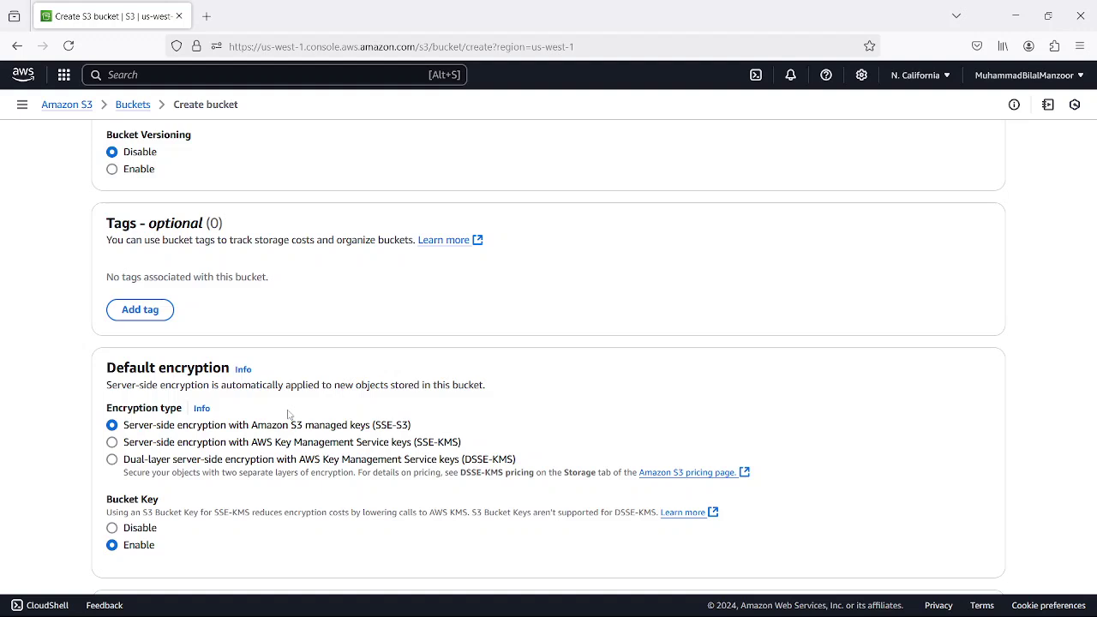
- Submit the form to create data.project1.itpspro.com with default settings
scroll(314, 392, "down", 3)
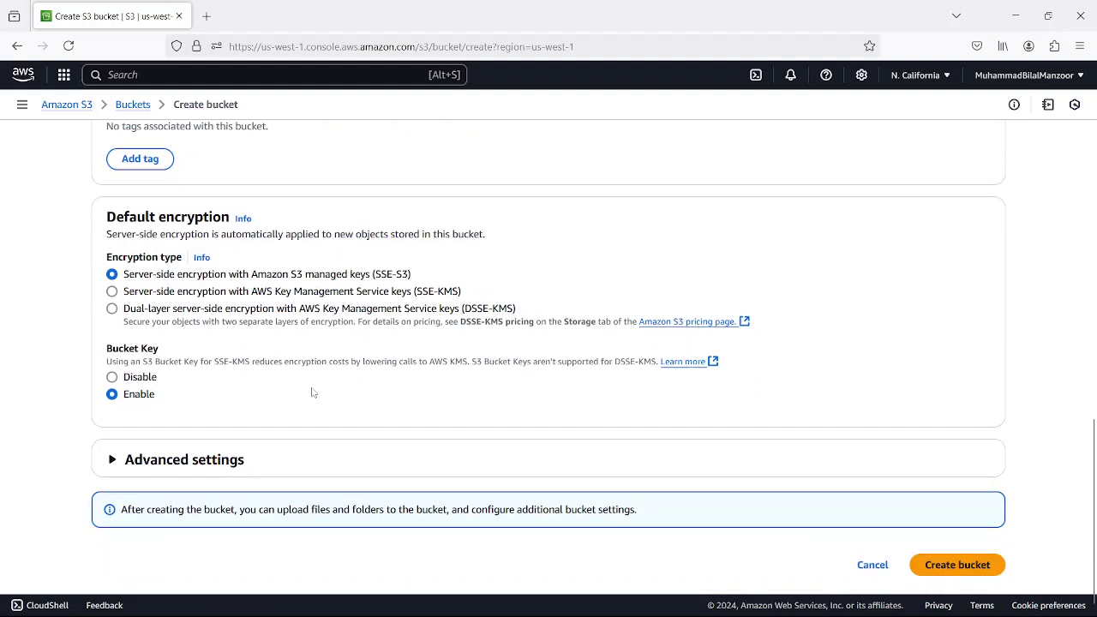
left_click(959, 569)
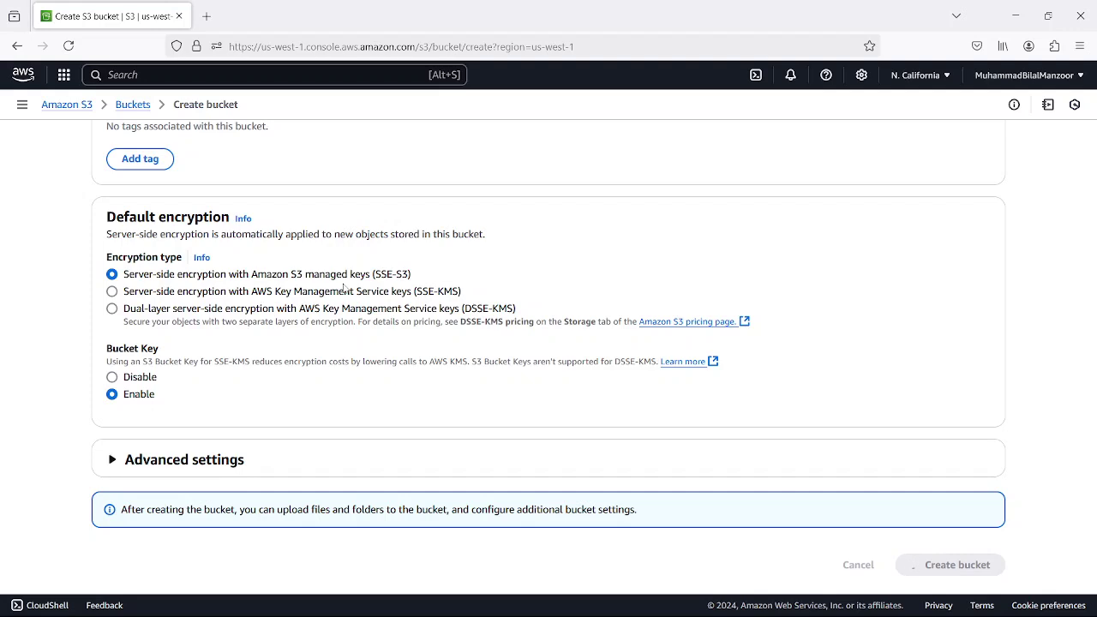
scroll(339, 281, "up", 5)
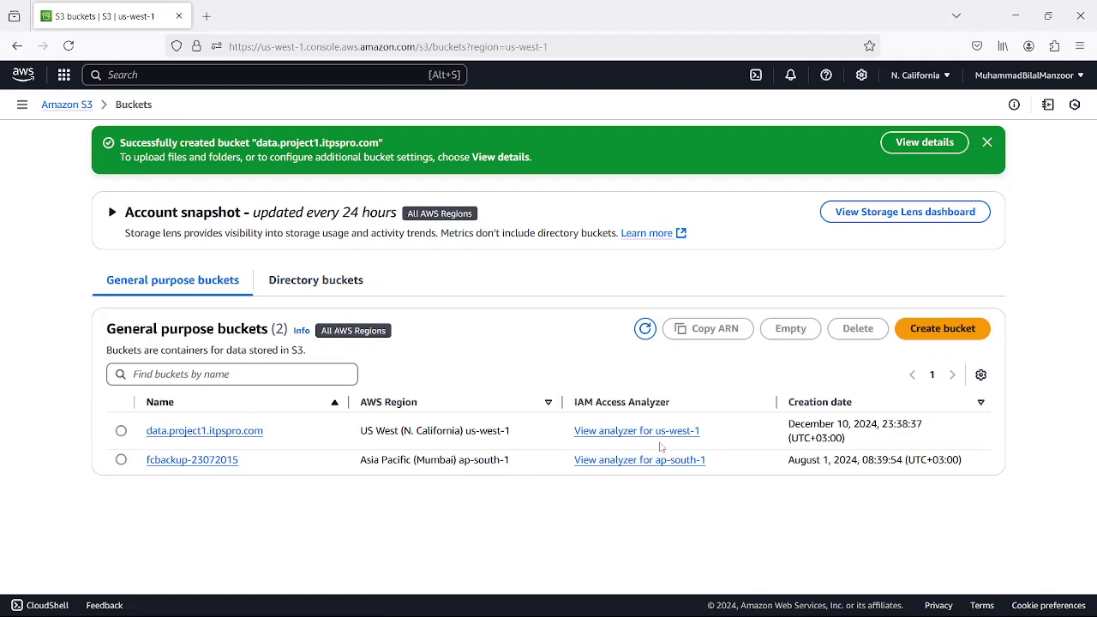
- Open data.project1.itpspro.com and queue index.html for upload
left_click(236, 431)
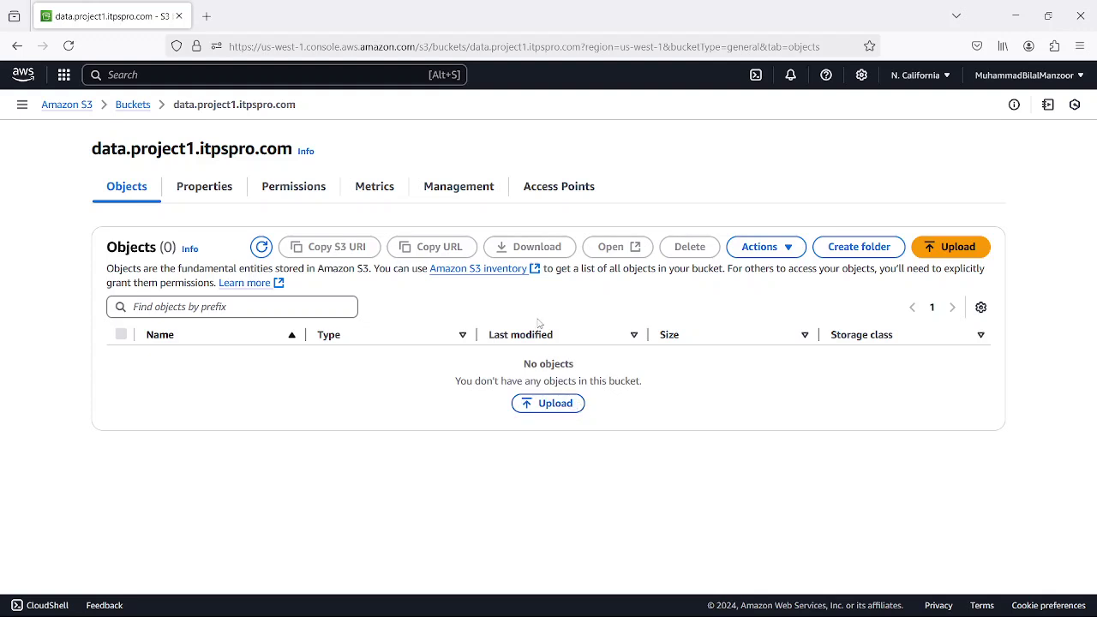
left_click(550, 403)
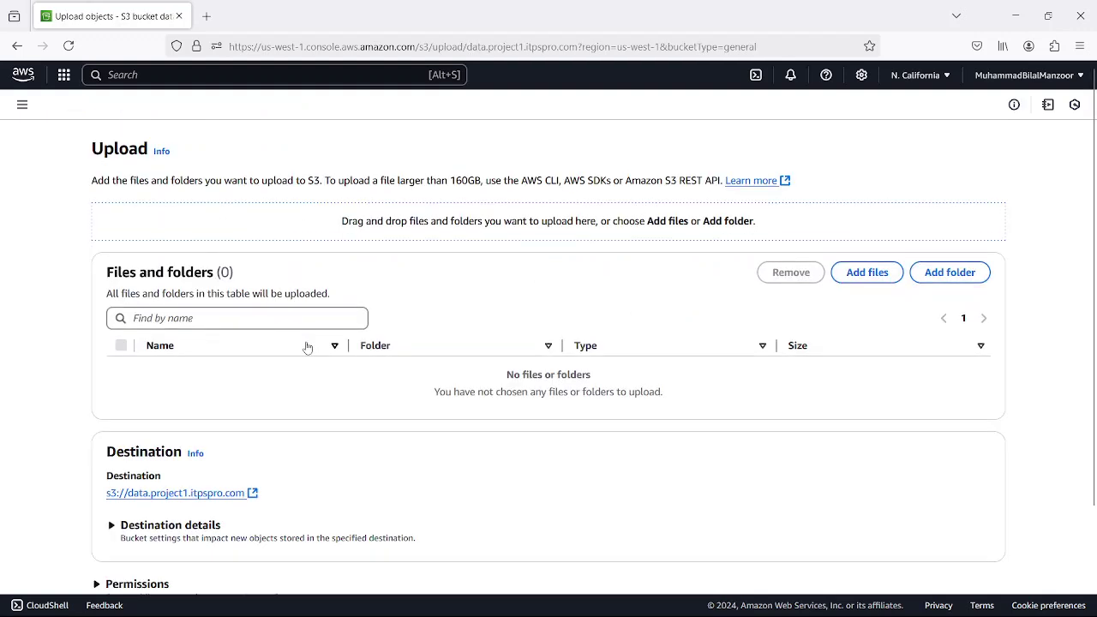
left_click(857, 285)
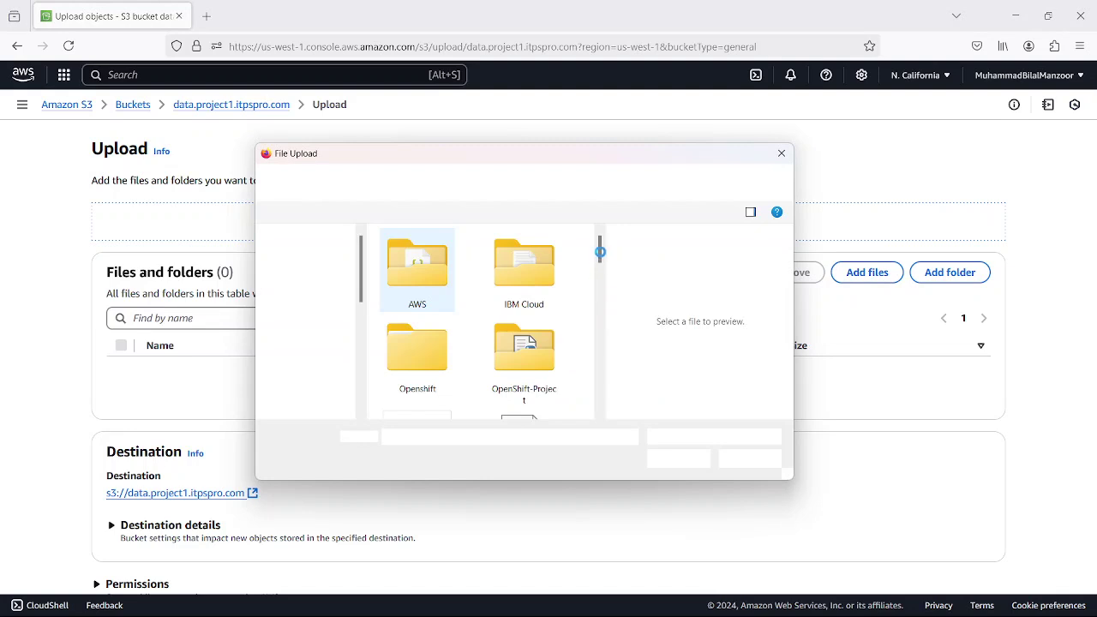
left_click_drag(600, 251, 597, 323)
left_click(450, 316)
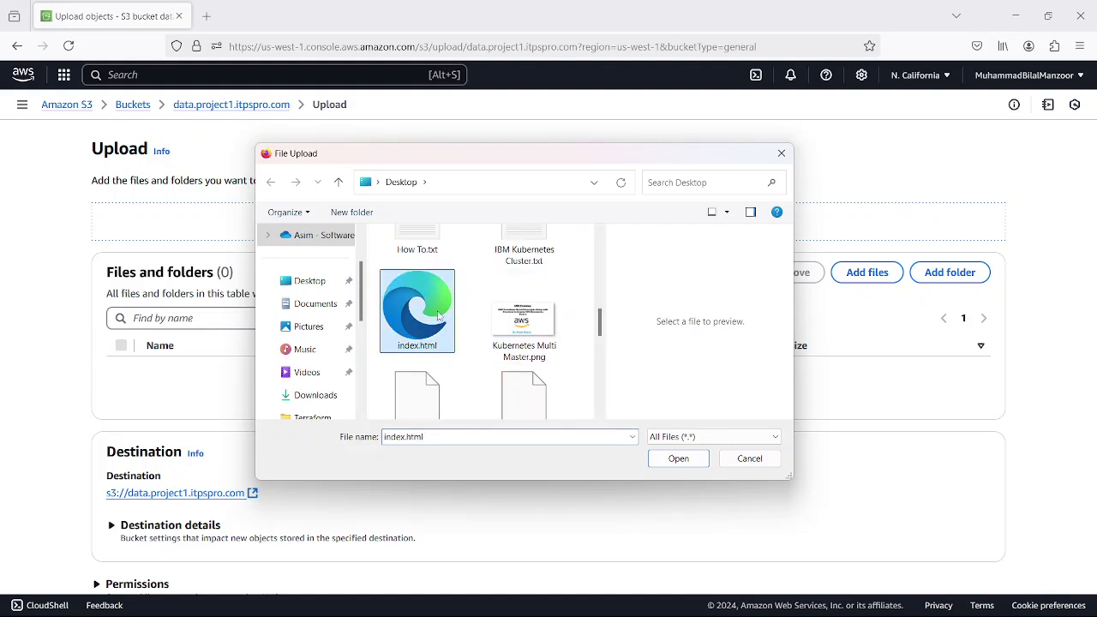
left_click(677, 459)
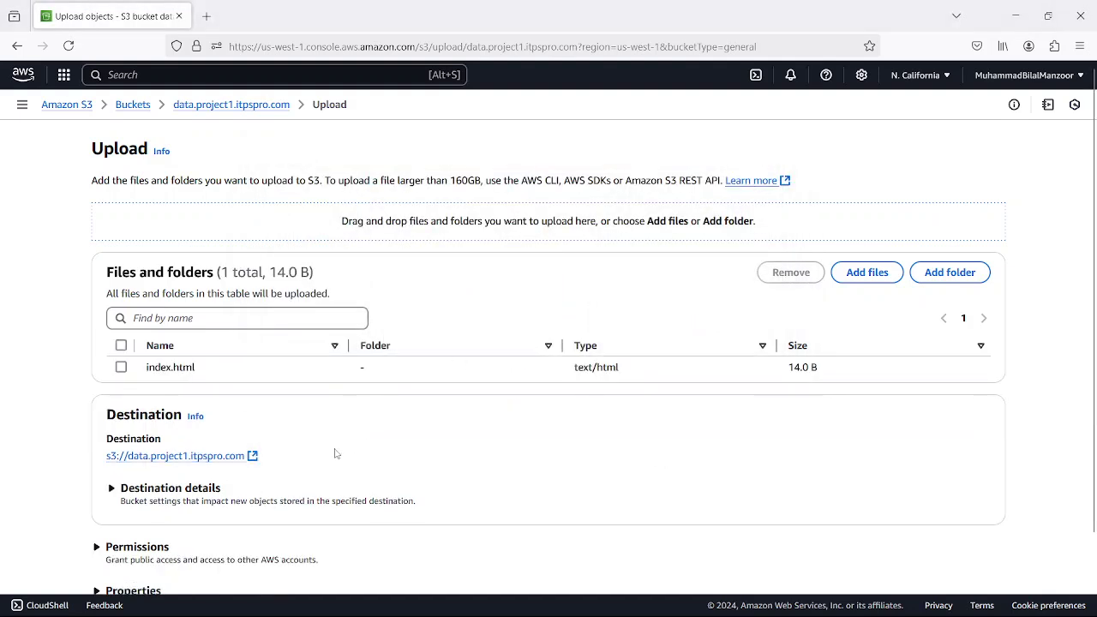
- Expand and then collapse the upload's Permissions section
scroll(430, 395, "down", 2)
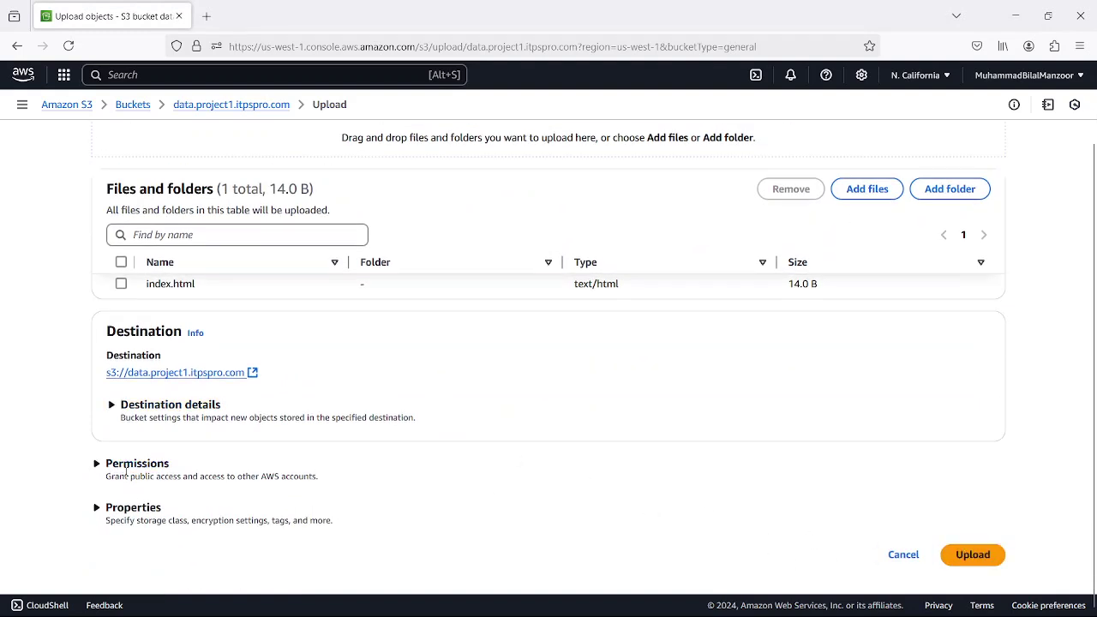
left_click(97, 464)
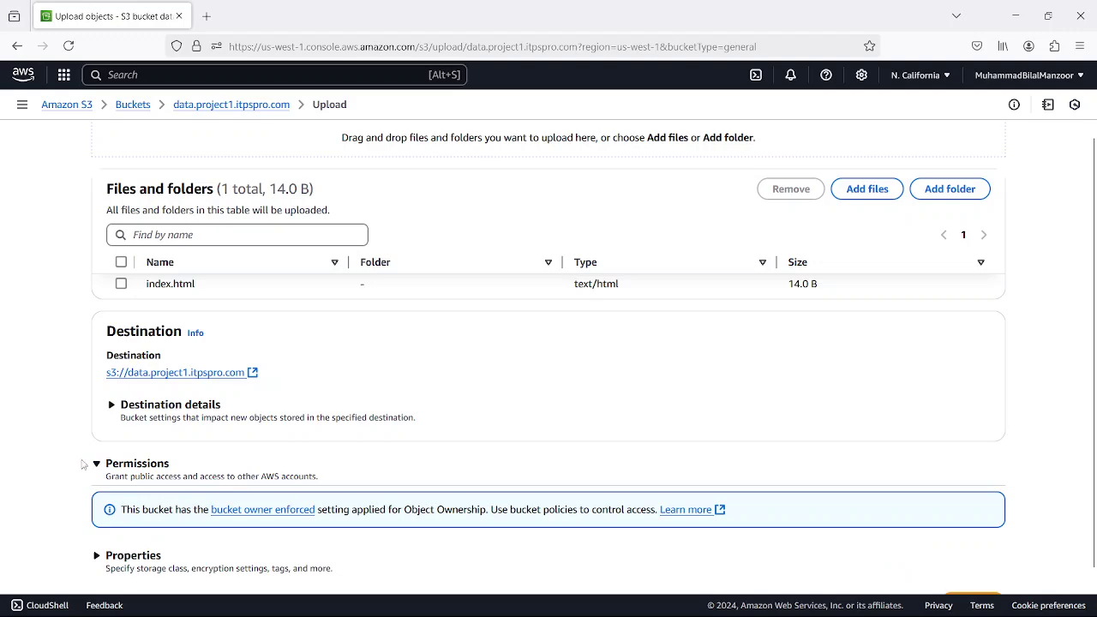
left_click(96, 464)
- Expand Properties and review the Storage class table for index.html
left_click(97, 508)
left_click(97, 509)
left_click(98, 508)
scroll(316, 444, "down", 5)
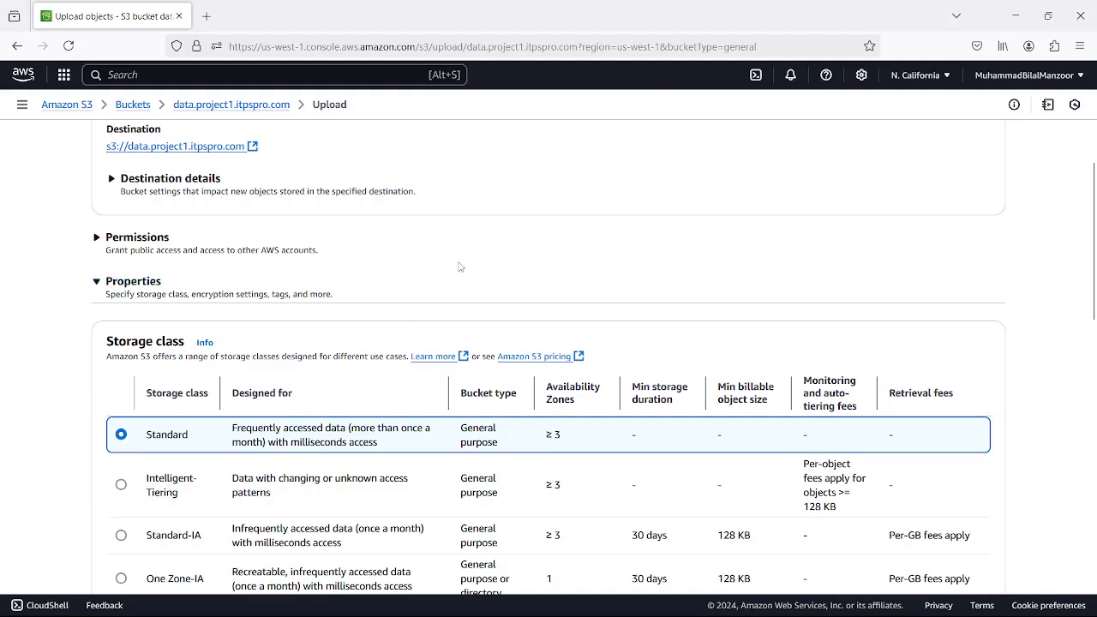
scroll(508, 277, "down", 1)
scroll(507, 277, "down", 1)
scroll(343, 227, "up", 1)
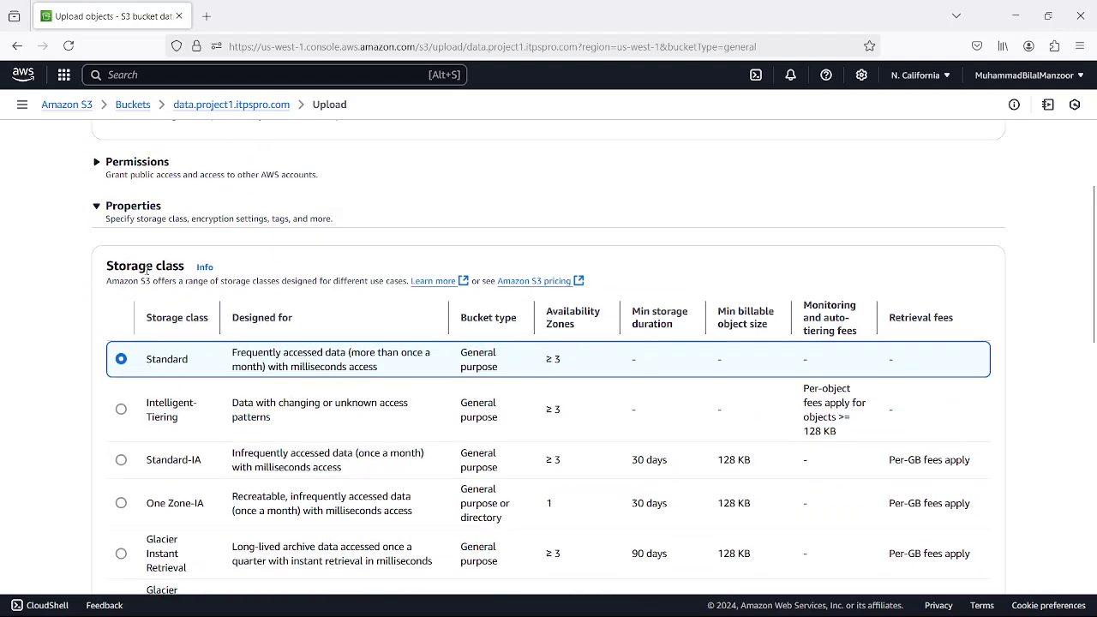
scroll(250, 353, "down", 2)
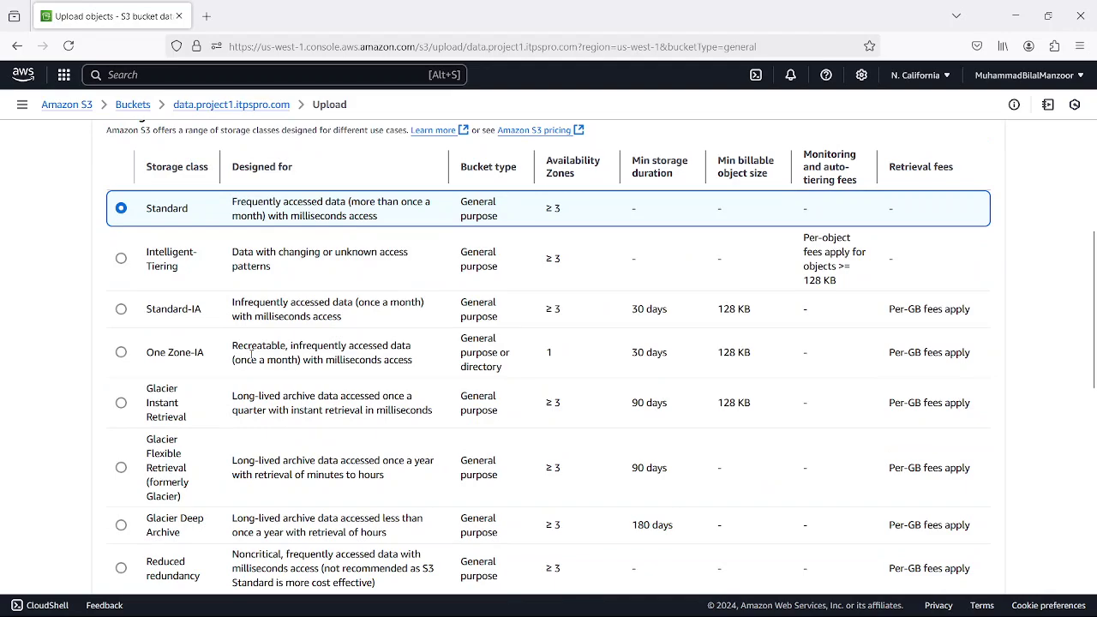
scroll(251, 353, "down", 1)
scroll(251, 357, "up", 1)
scroll(229, 347, "up", 3)
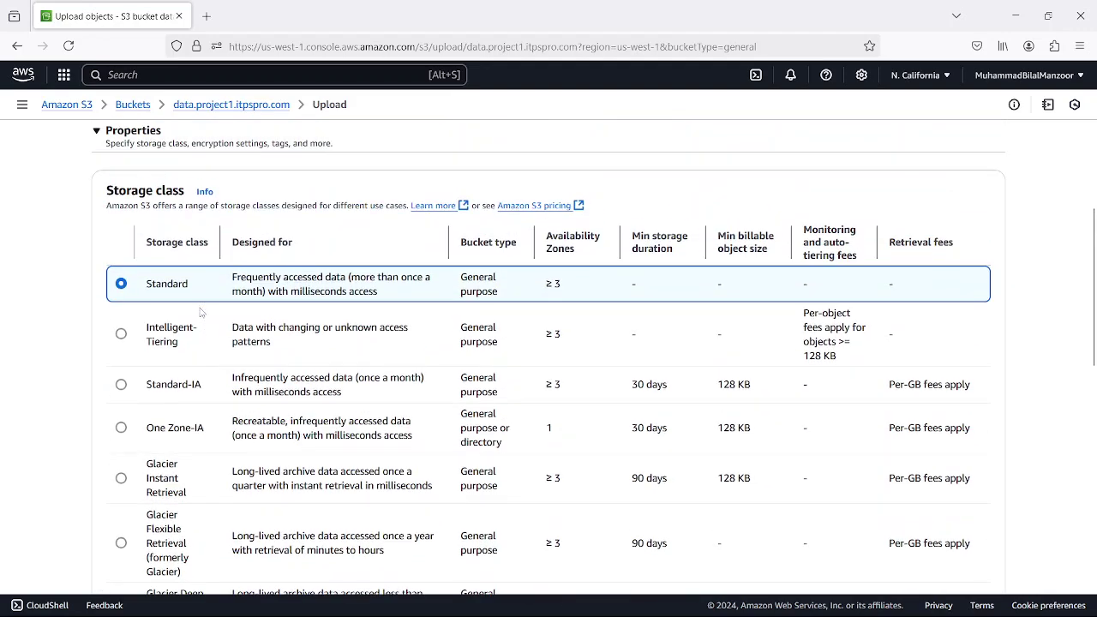
scroll(227, 327, "down", 1)
- Choose Intelligent-Tiering as the storage class for the index.html upload
scroll(227, 326, "down", 1)
left_click(122, 335)
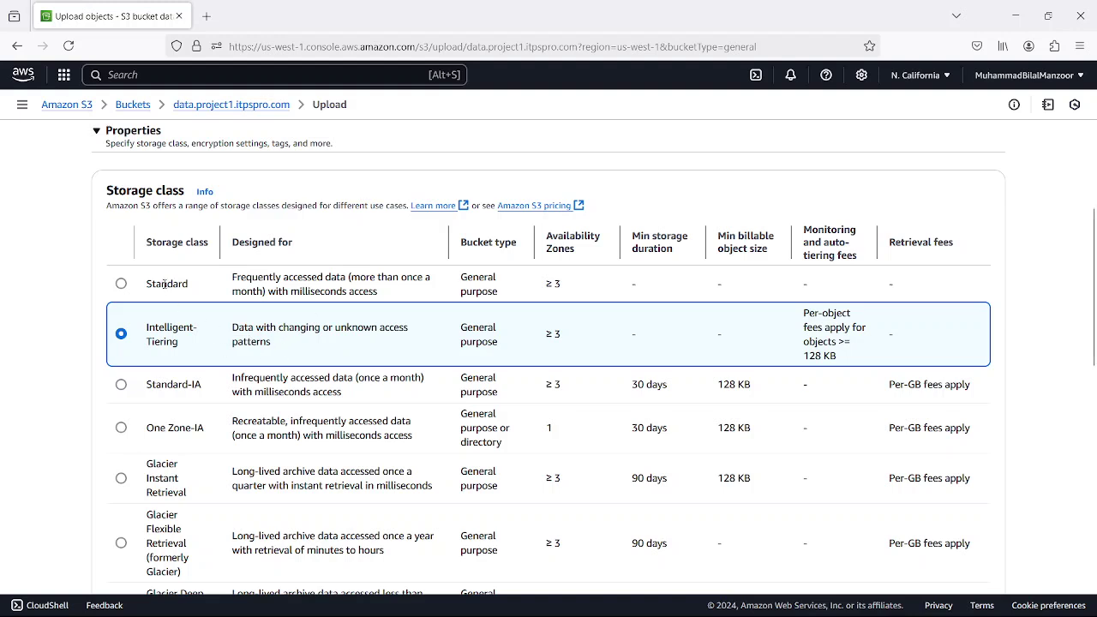
scroll(232, 548, "down", 2)
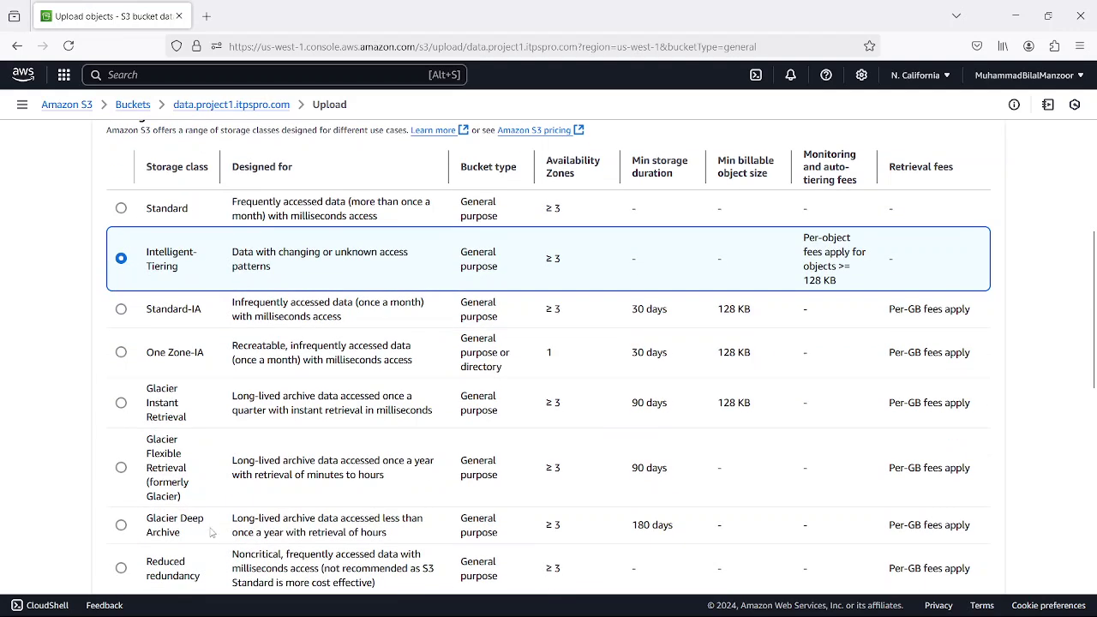
scroll(214, 321, "up", 2)
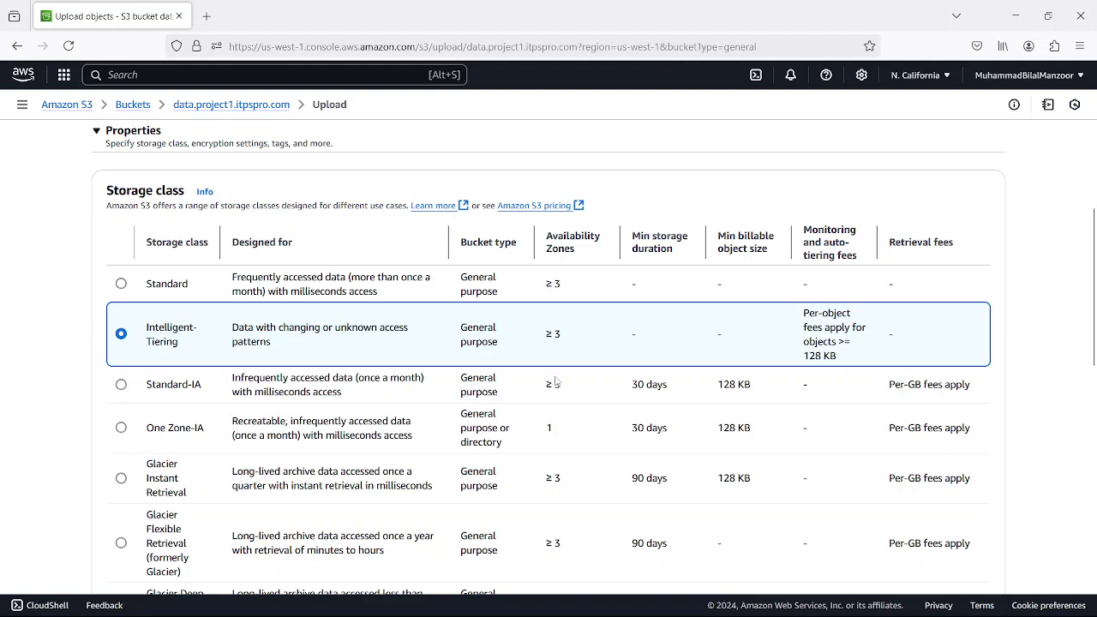
- Try One Zone-IA, then set the storage class to Glacier Instant Retrieval
left_click(120, 428)
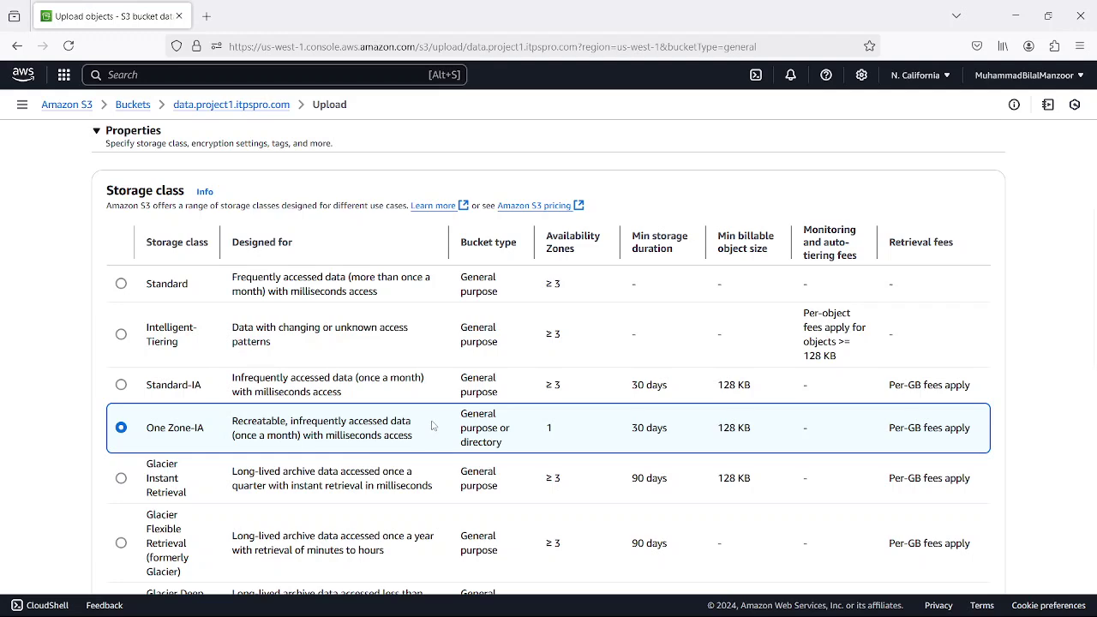
scroll(433, 426, "down", 2)
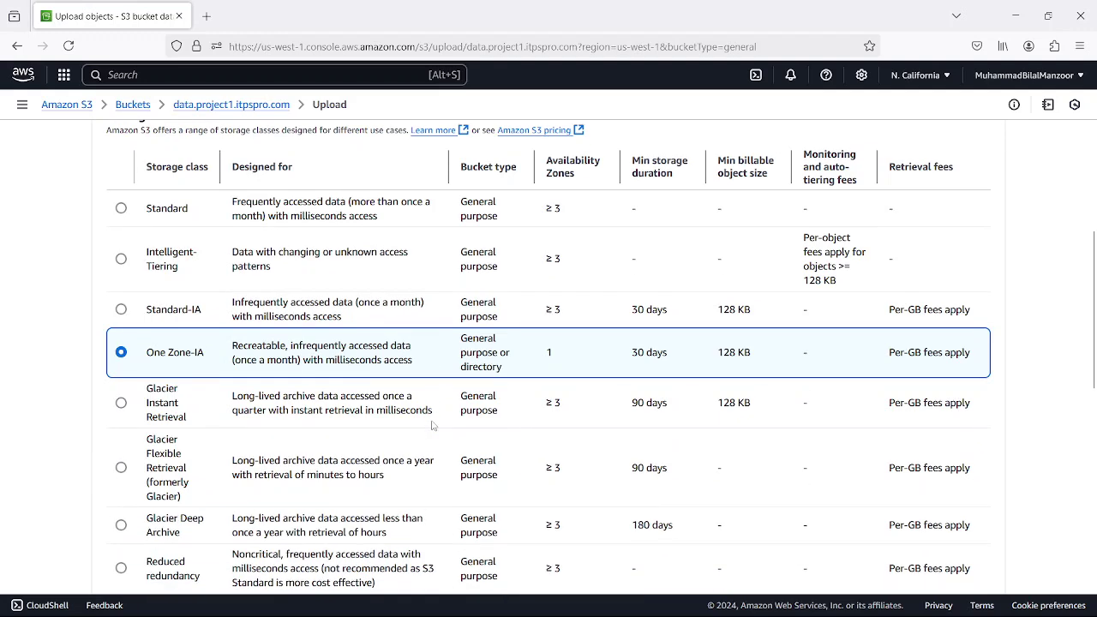
left_click(122, 404)
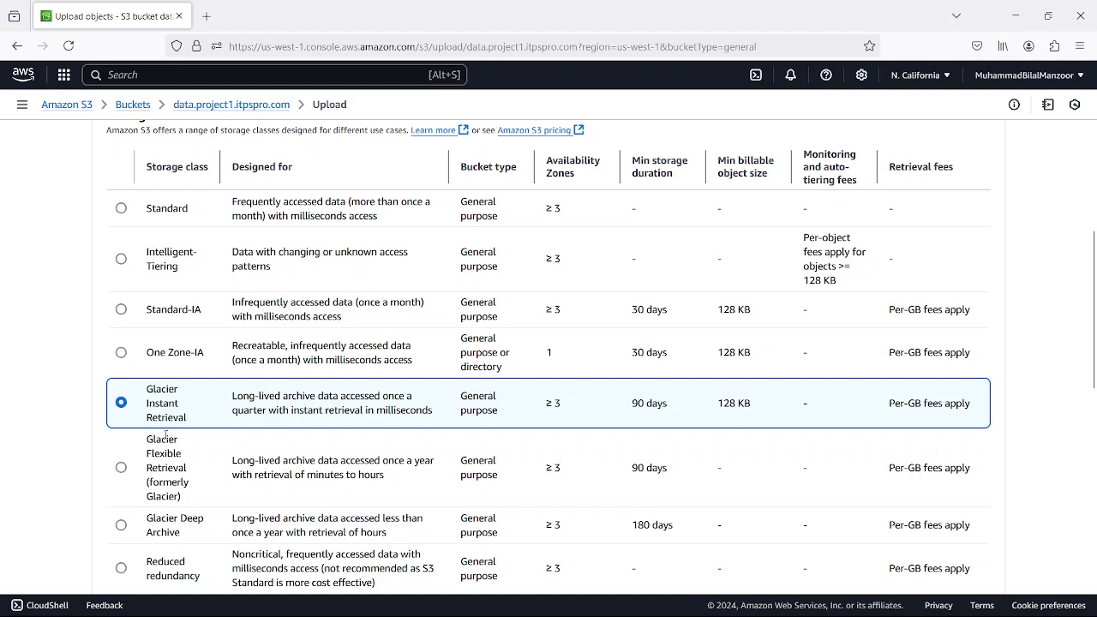
scroll(165, 434, "down", 2)
- Compare Glacier Flexible Retrieval, Glacier Deep Archive and Glacier Instant Retrieval storage classes
left_click(121, 392)
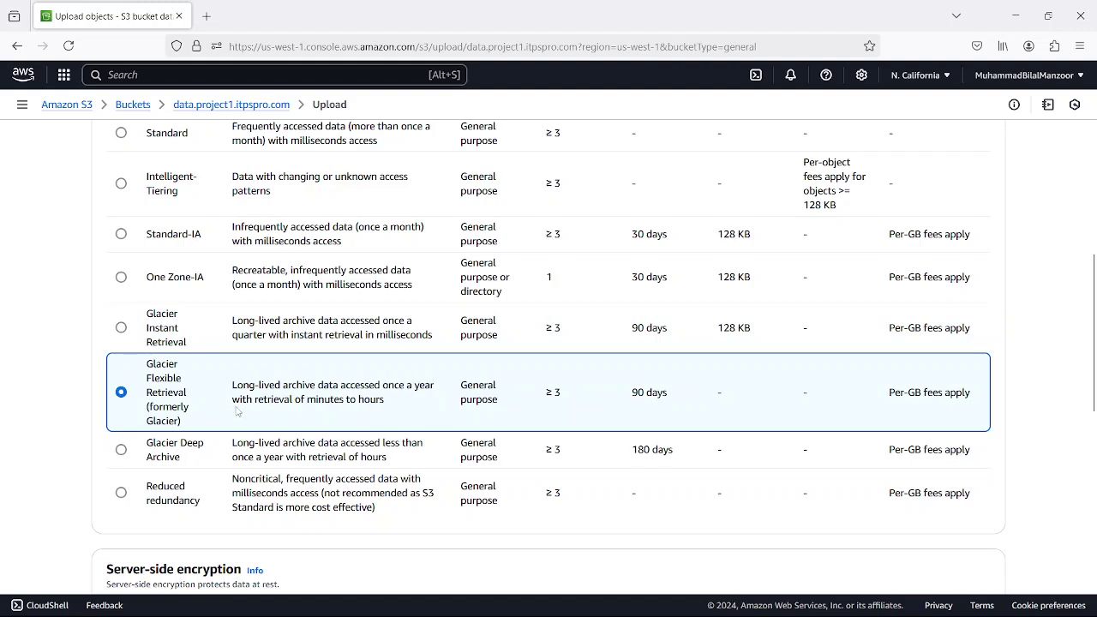
left_click(121, 450)
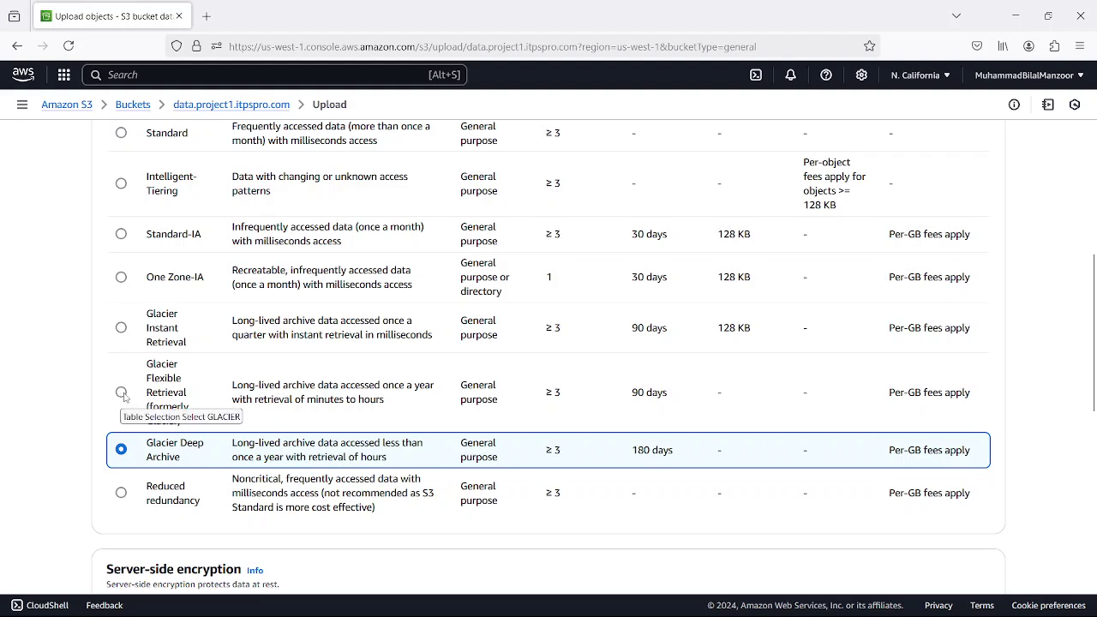
left_click(122, 393)
left_click(122, 329)
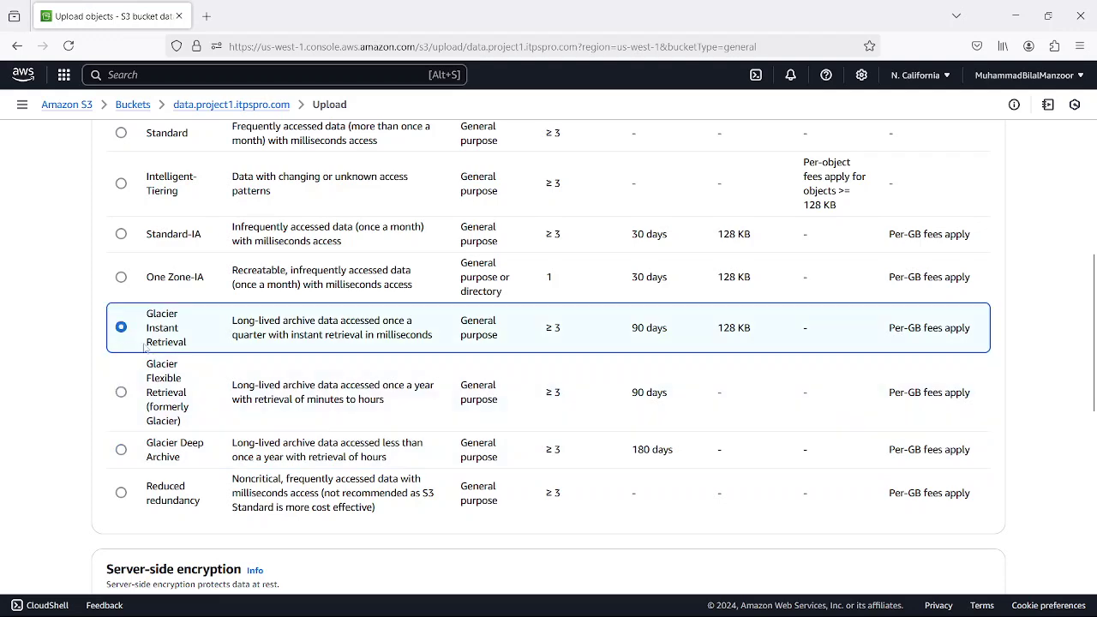
- Set the upload's storage class back to Intelligent-Tiering
scroll(137, 289, "up", 3)
left_click(122, 335)
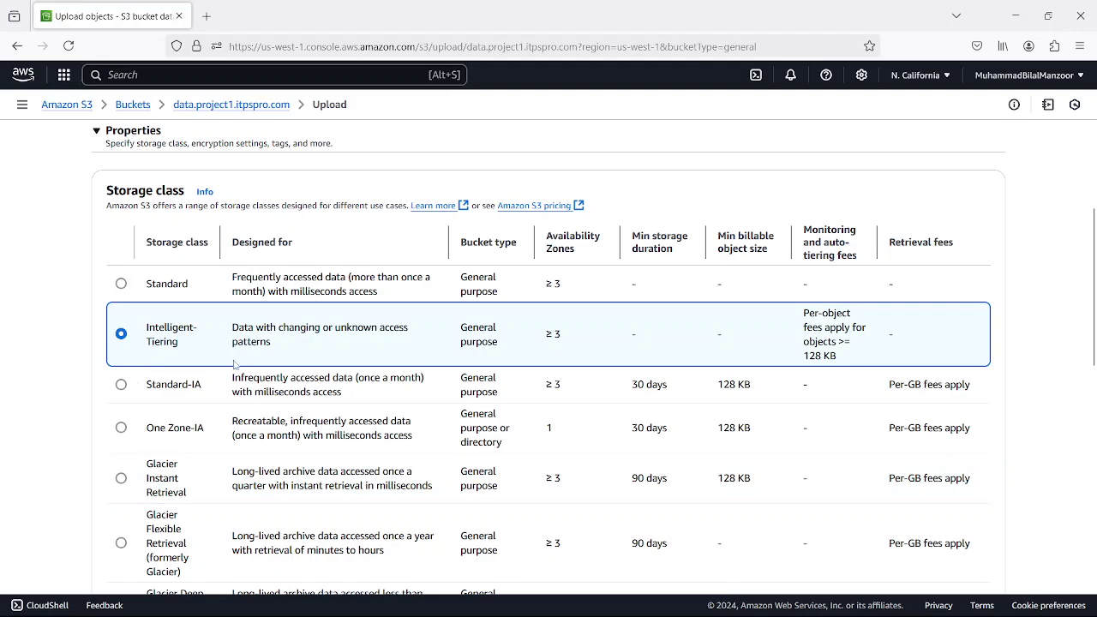
scroll(346, 317, "down", 3)
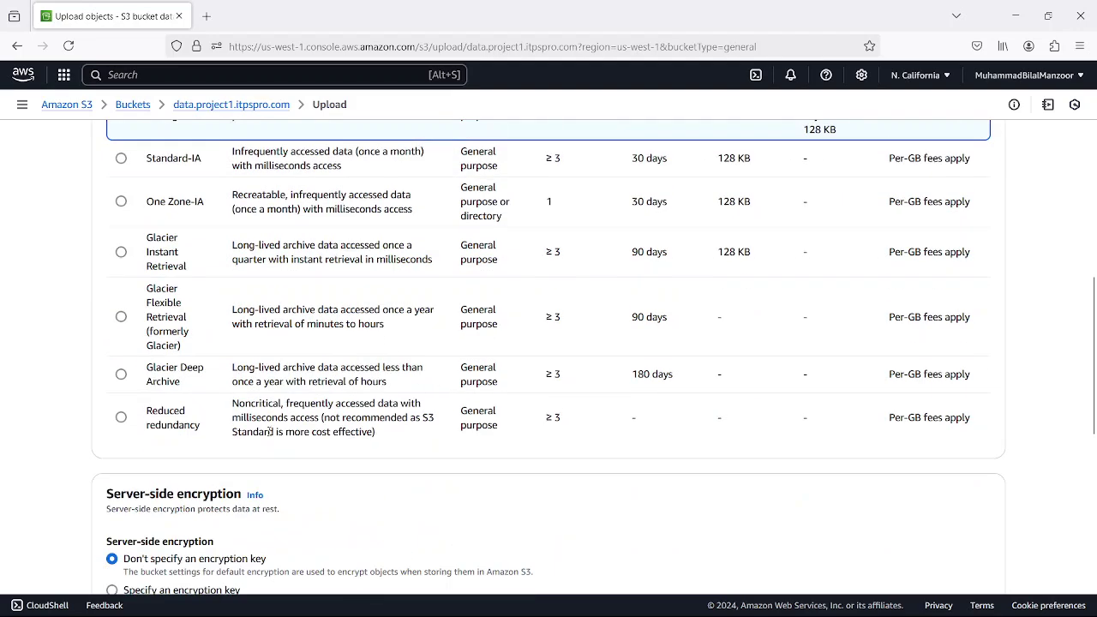
scroll(268, 435, "down", 2)
scroll(286, 343, "up", 5)
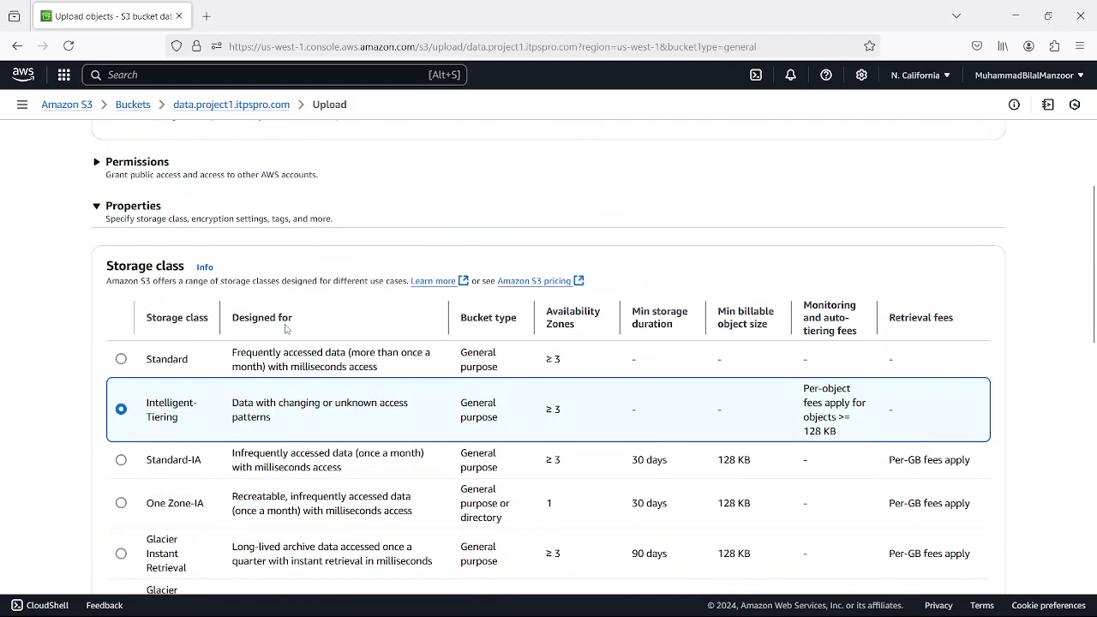
scroll(402, 328, "down", 6)
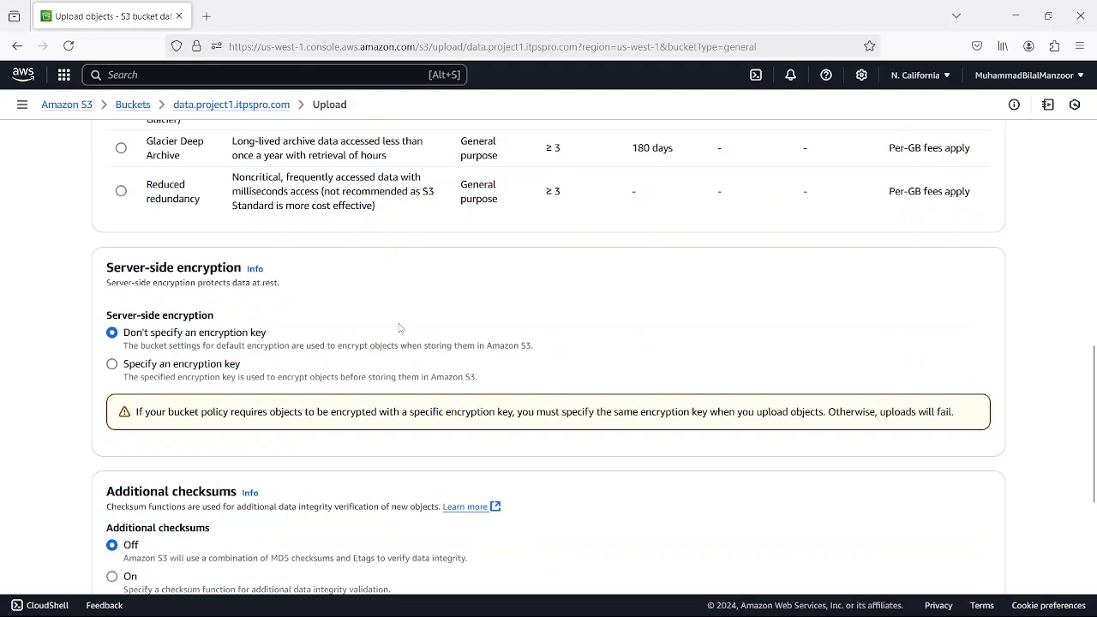
- Upload index.html as Intelligent-Tiering, close the status page, and return to Buckets
scroll(399, 325, "down", 2)
scroll(399, 324, "up", 3)
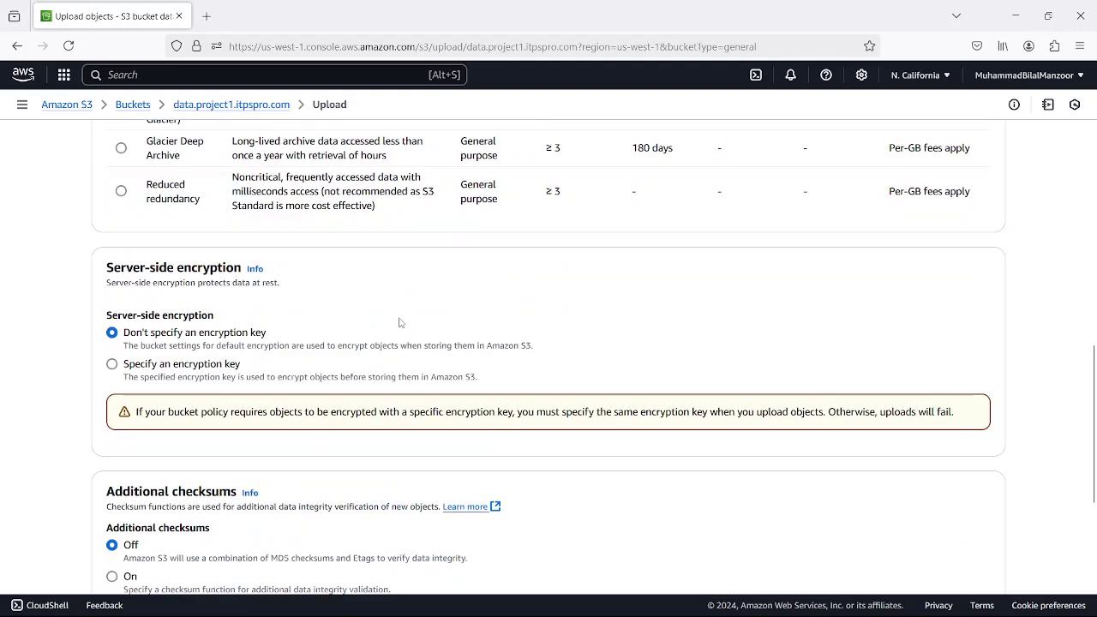
scroll(399, 323, "down", 4)
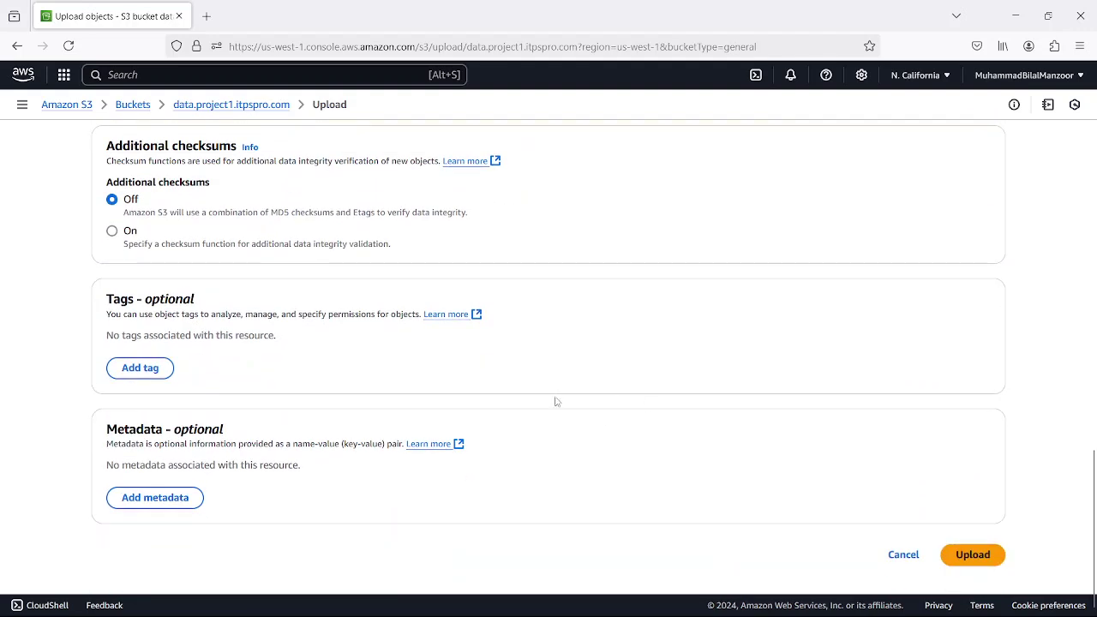
scroll(557, 289, "up", 4)
scroll(557, 288, "up", 7)
scroll(735, 359, "down", 4)
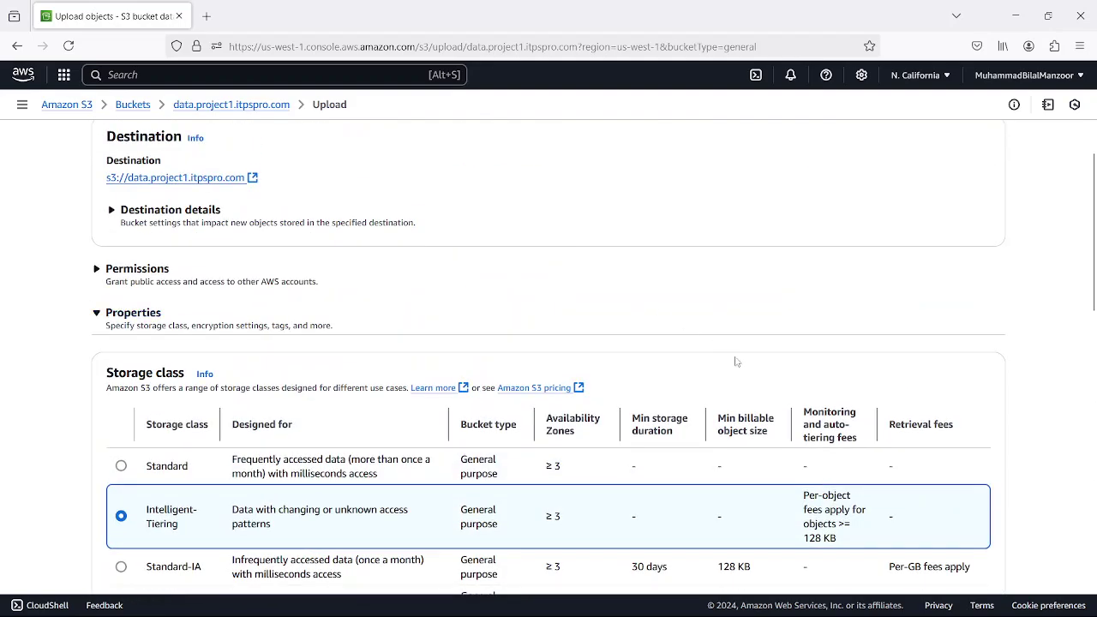
scroll(883, 501, "down", 6)
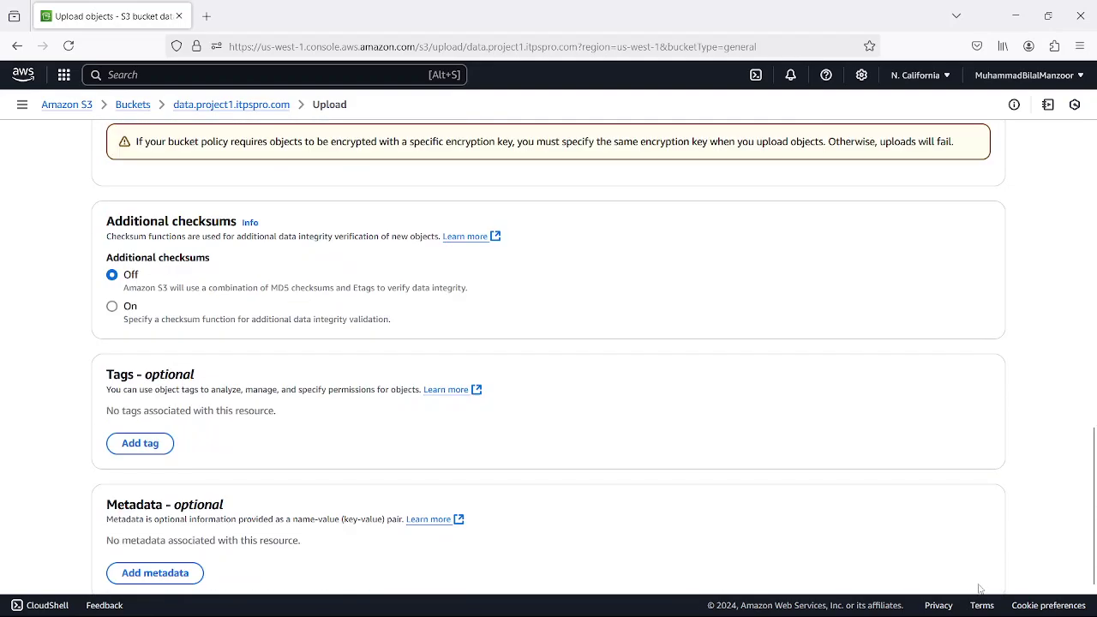
left_click(973, 555)
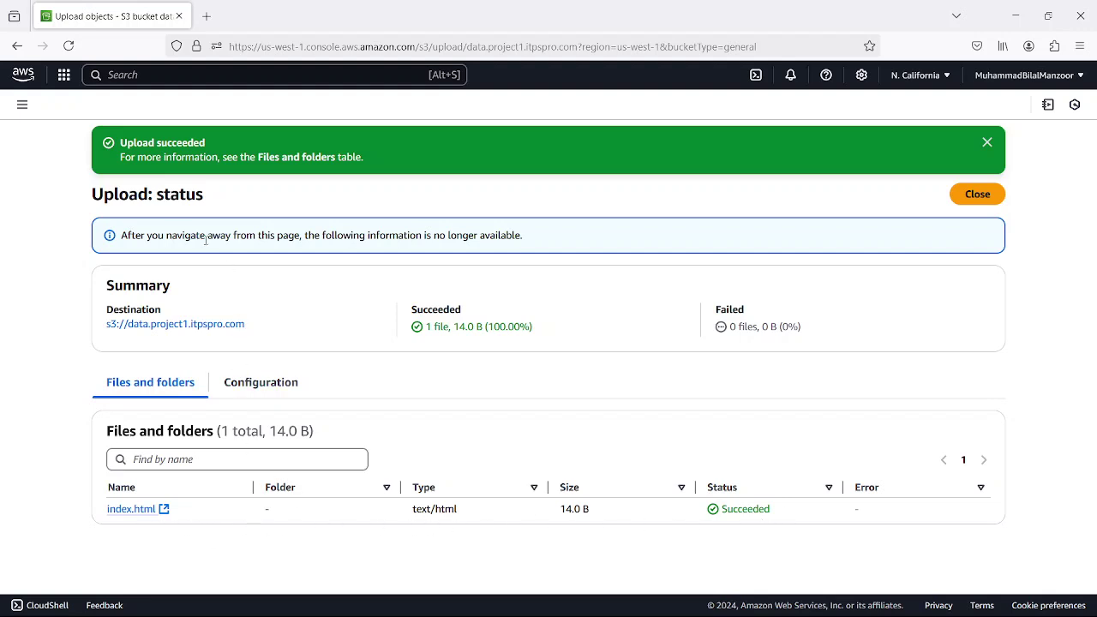
left_click(969, 193)
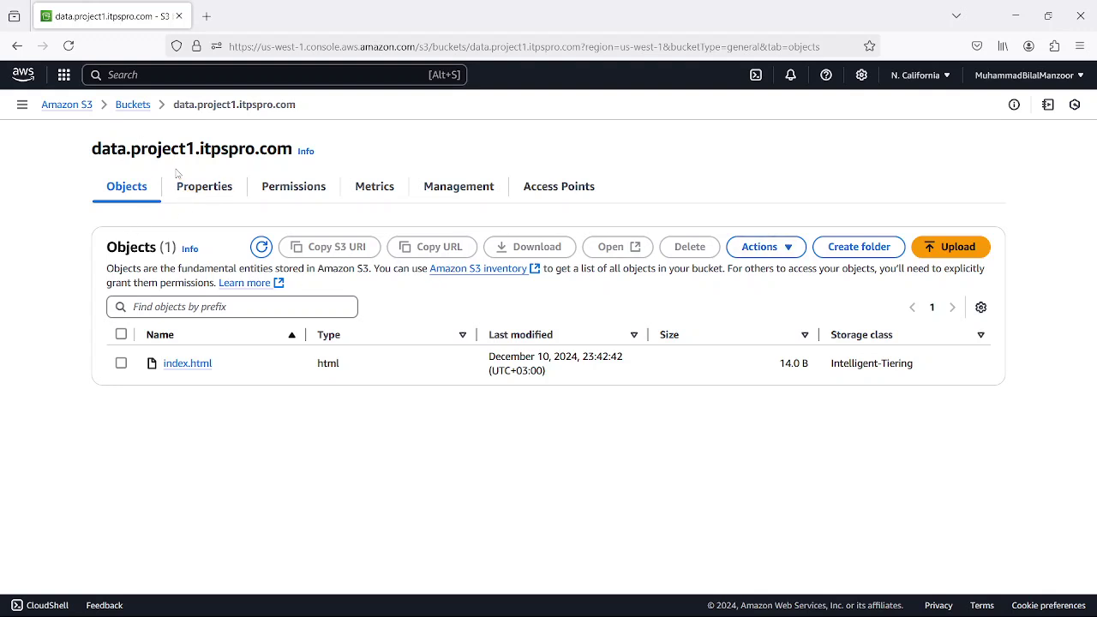
left_click(131, 104)
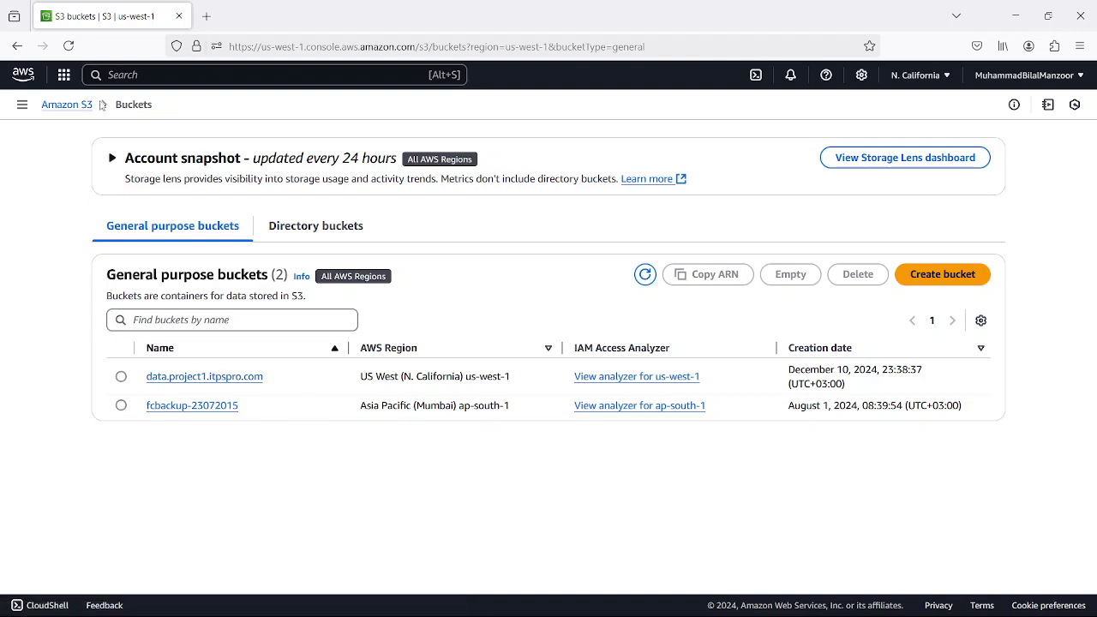
- Search 'iam', open IAM in a new tab, and list its users
left_click(110, 75)
type("is")
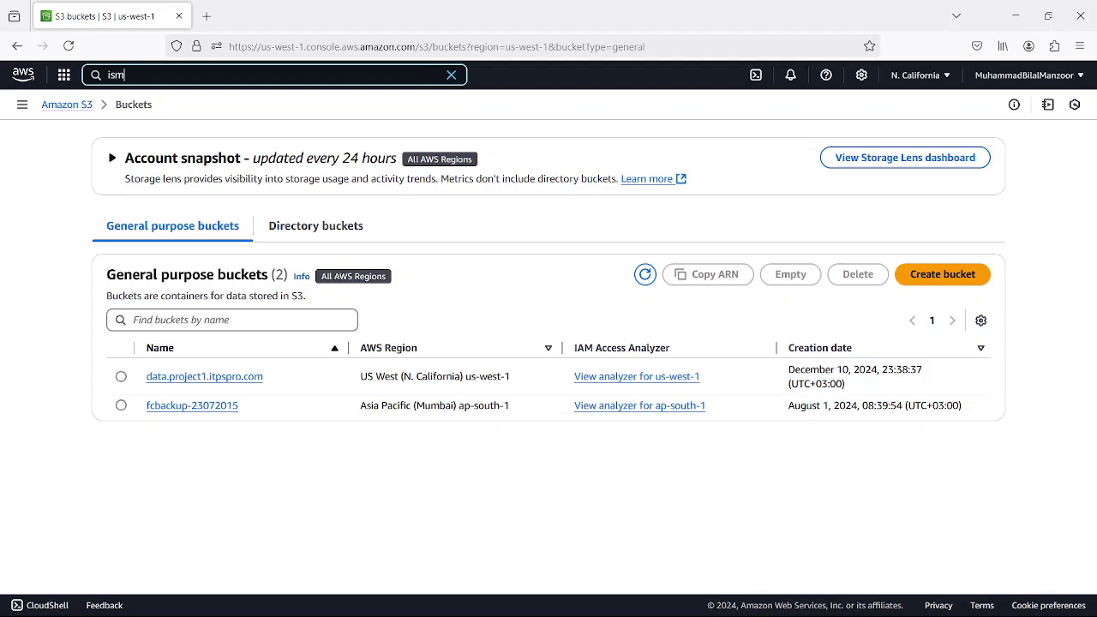
key("BackSpace")
type("am")
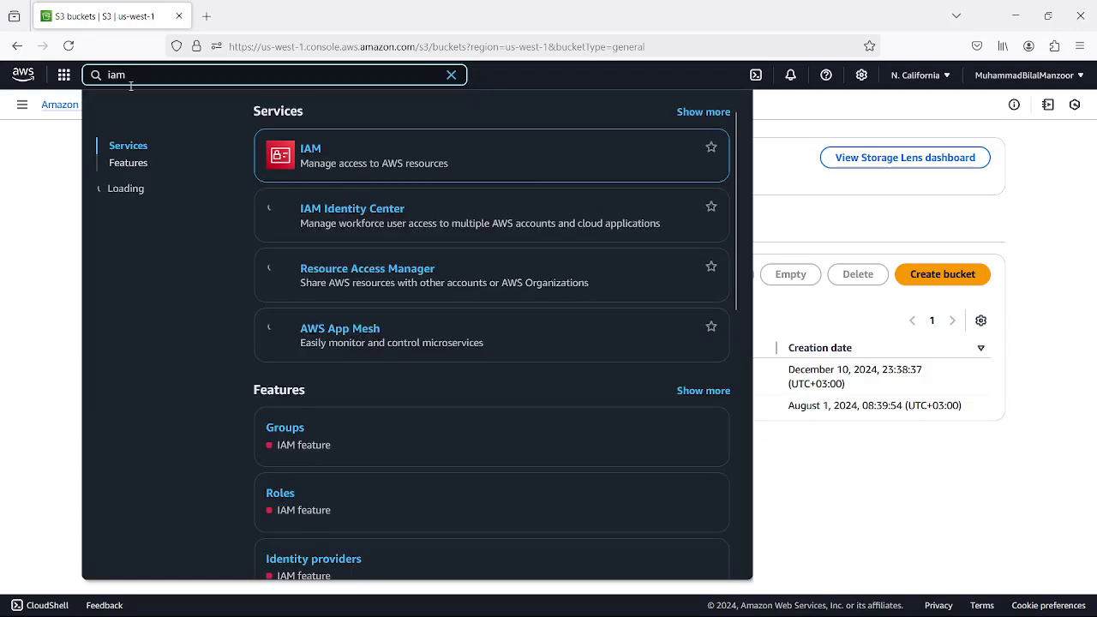
right_click(315, 152)
left_click(360, 159)
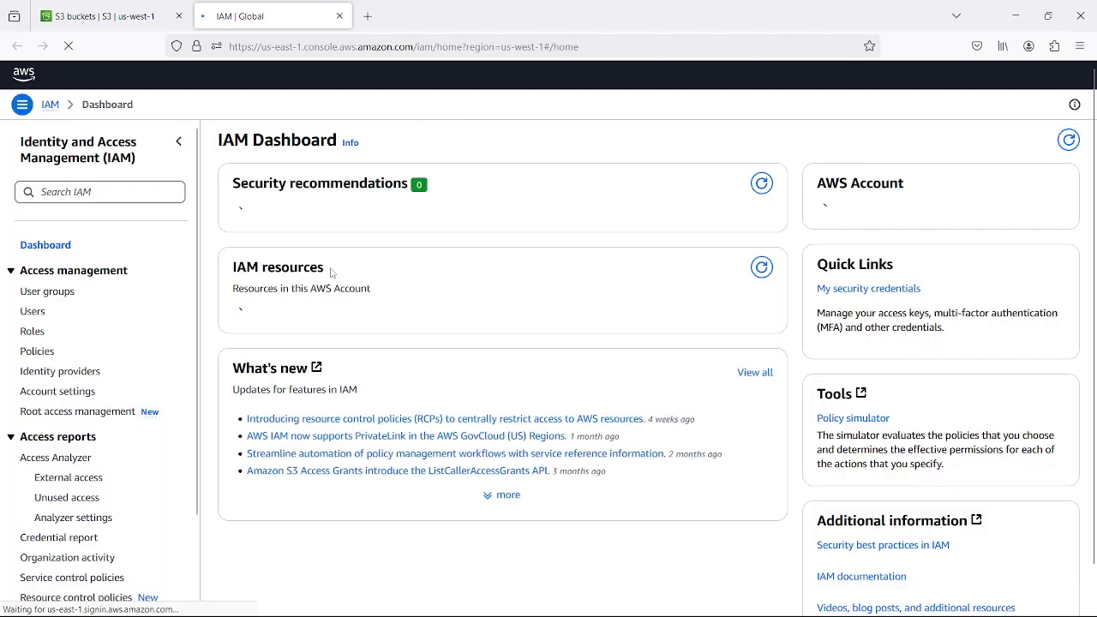
left_click(34, 314)
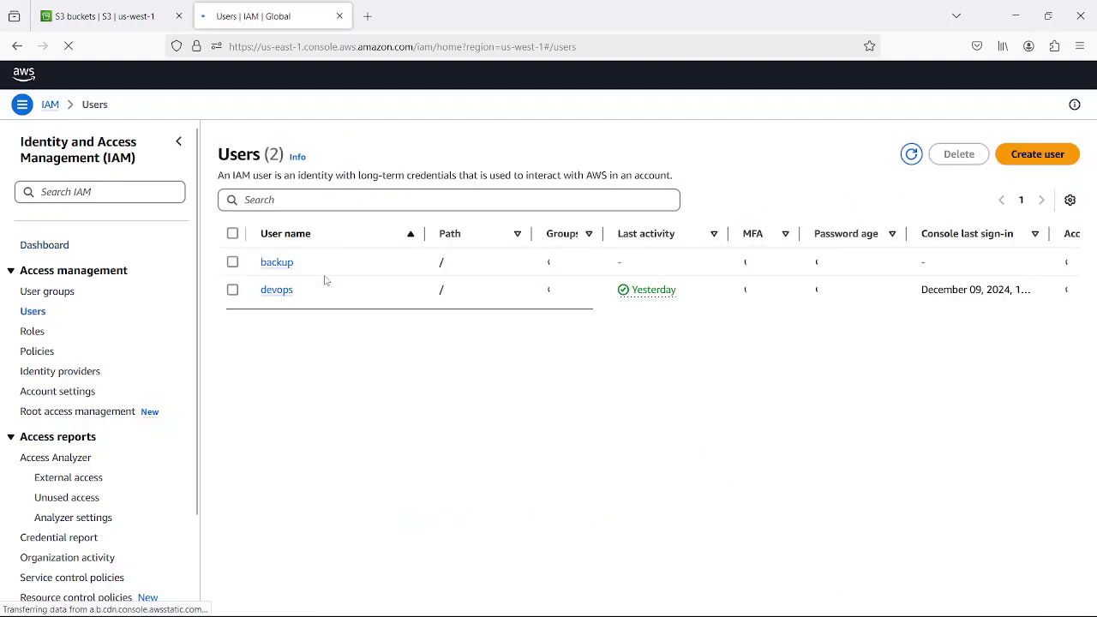
- Open the devops user's page to see its AmazonEC2FullAccess and AmazonVPCFullAccess policies
left_click(276, 291)
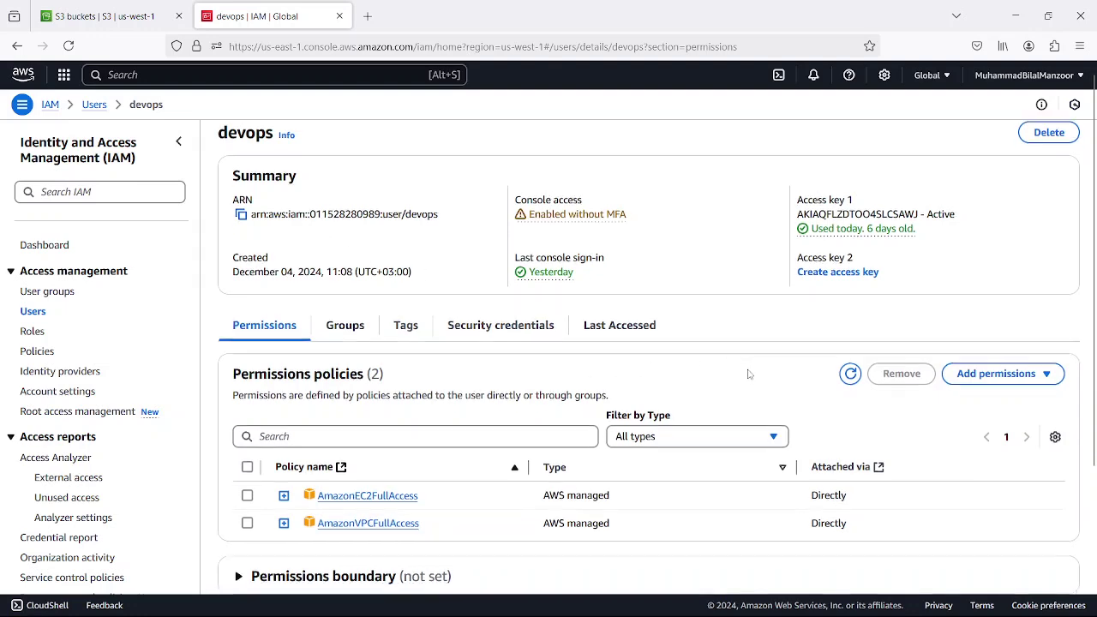
scroll(515, 397, "down", 2)
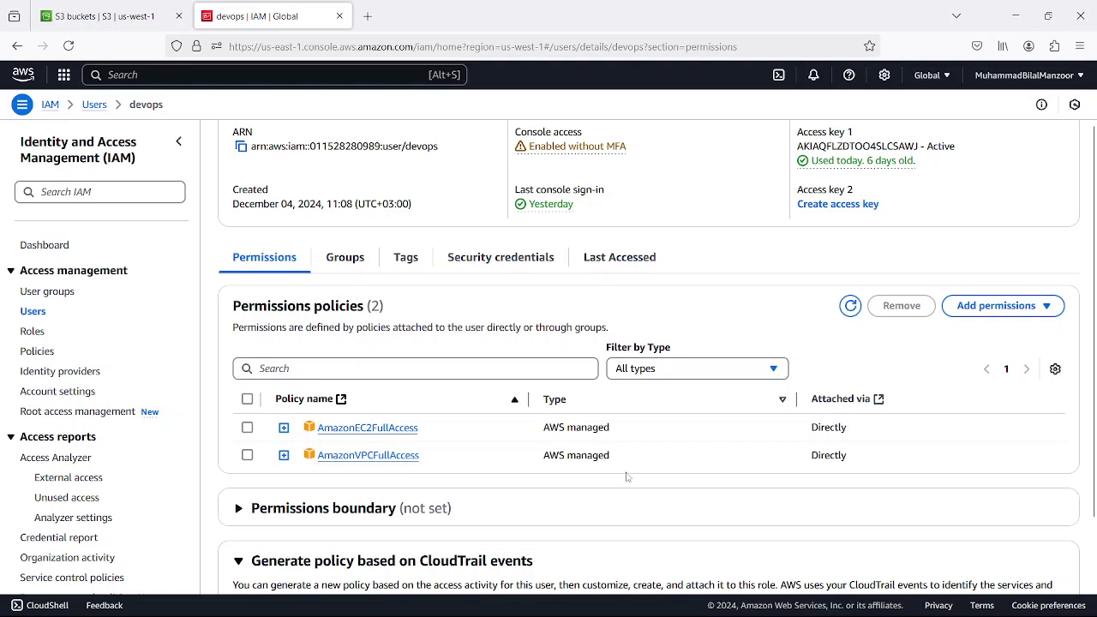
- Run 'aws s3 ls' in Command Prompt; devops gets AccessDenied for s3:ListAllMyBuckets
key("super+r")
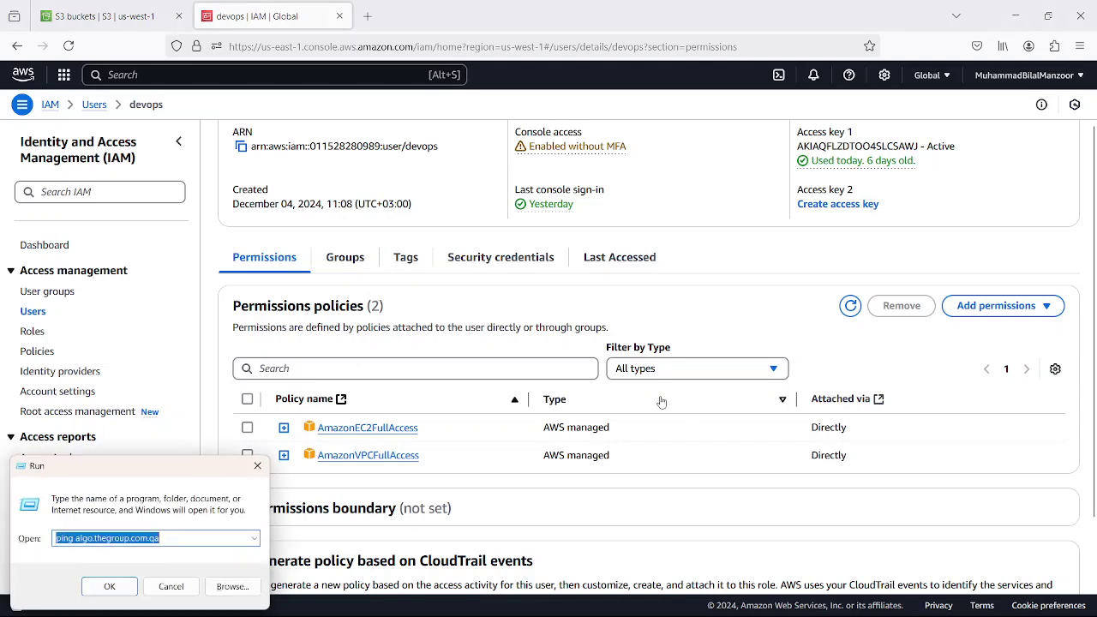
type("cmd")
key("Return")
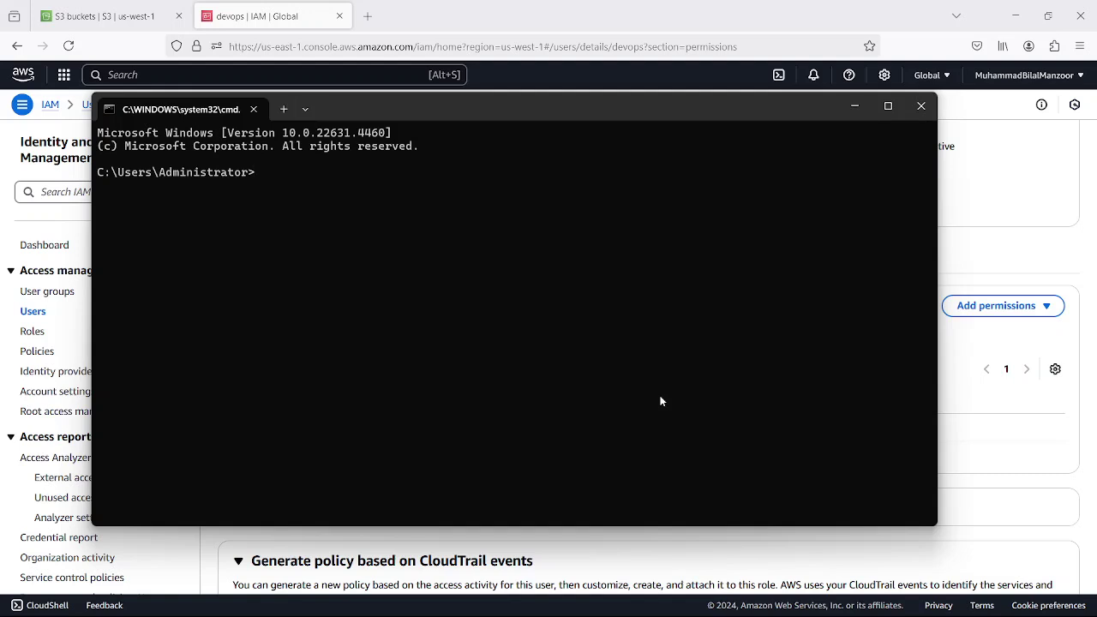
type("aws s3 ls")
key("Return")
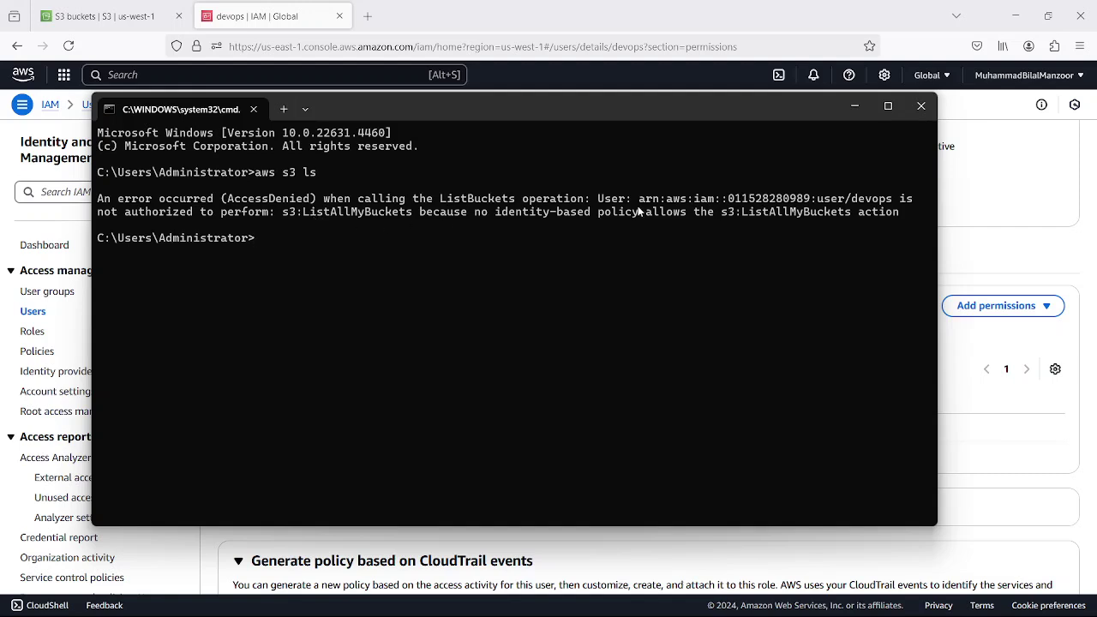
- Inspect the devops user ARN in the error, then minimize the terminal
left_click_drag(638, 204, 892, 202)
left_click(604, 238)
left_click(854, 106)
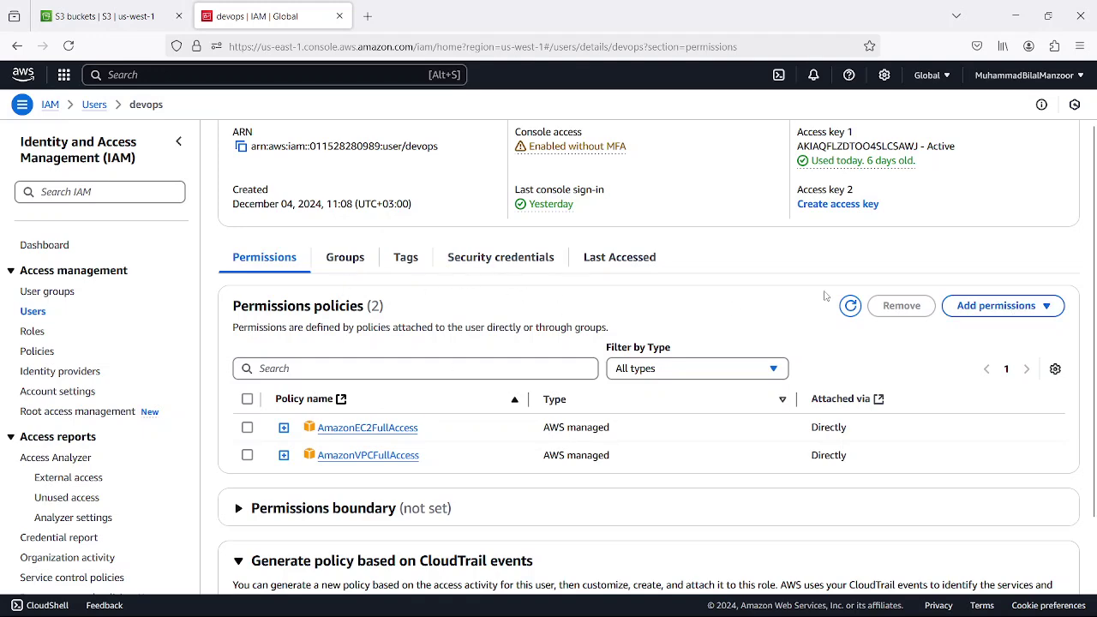
- Start adding permissions to devops by attaching policies directly
scroll(528, 322, "up", 1)
scroll(366, 350, "down", 3)
scroll(480, 318, "up", 3)
scroll(686, 291, "down", 3)
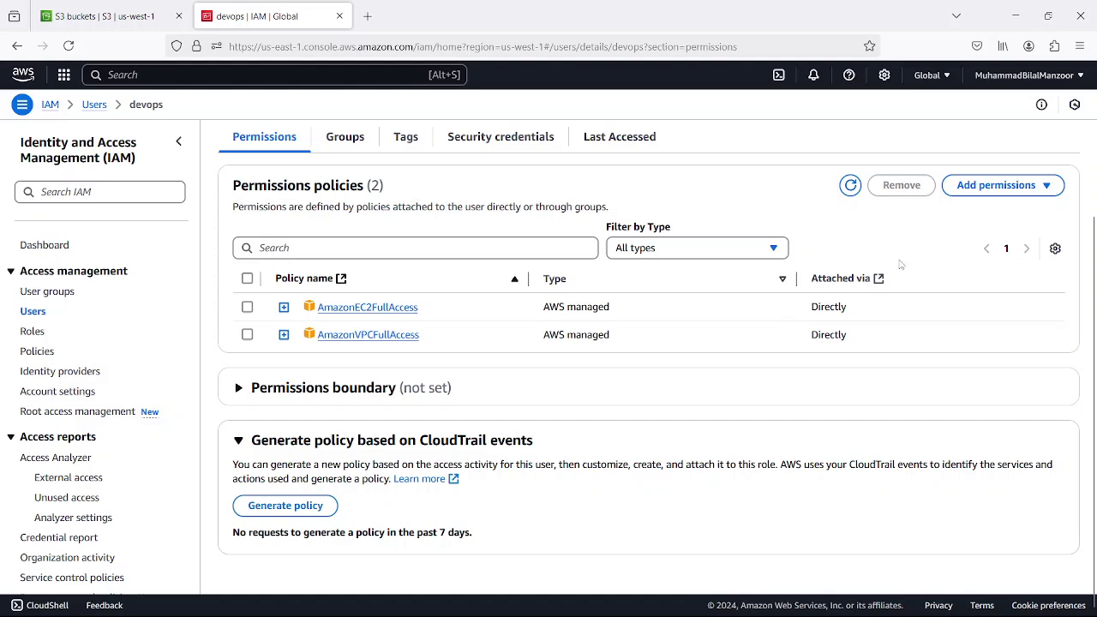
left_click(1018, 188)
left_click(987, 211)
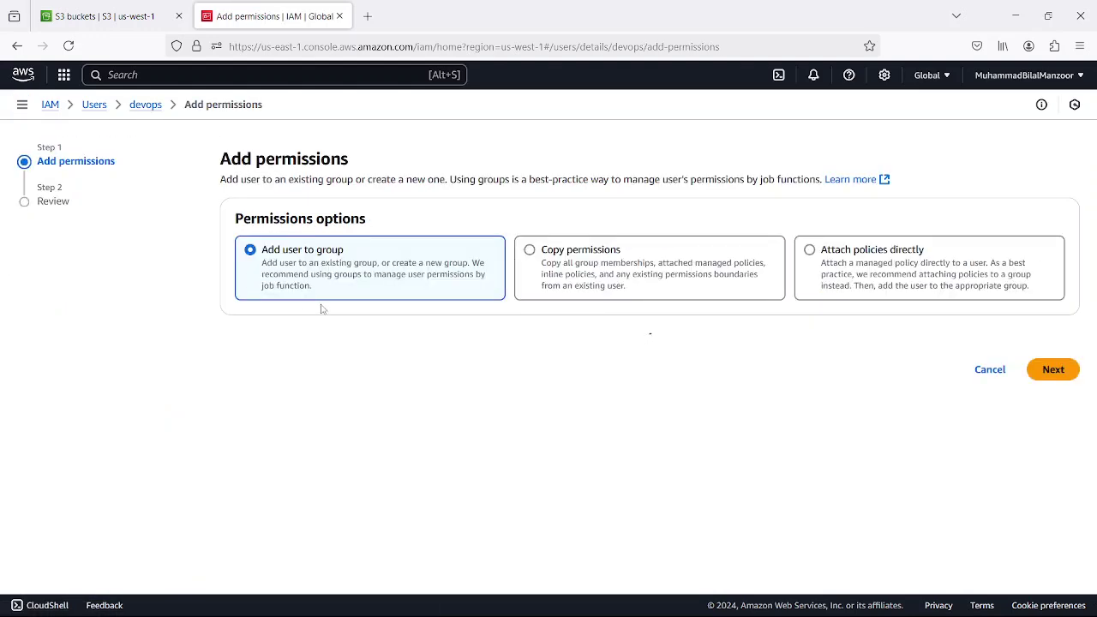
left_click(810, 250)
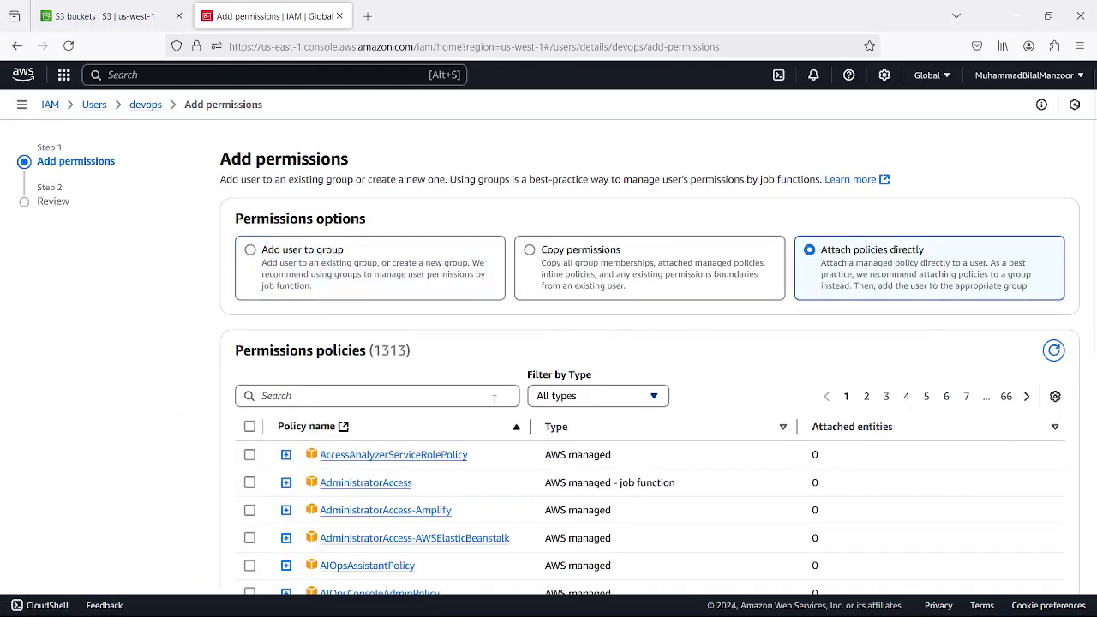
- Search 's3' and attach the AmazonS3FullAccess policy to devops
left_click(375, 397)
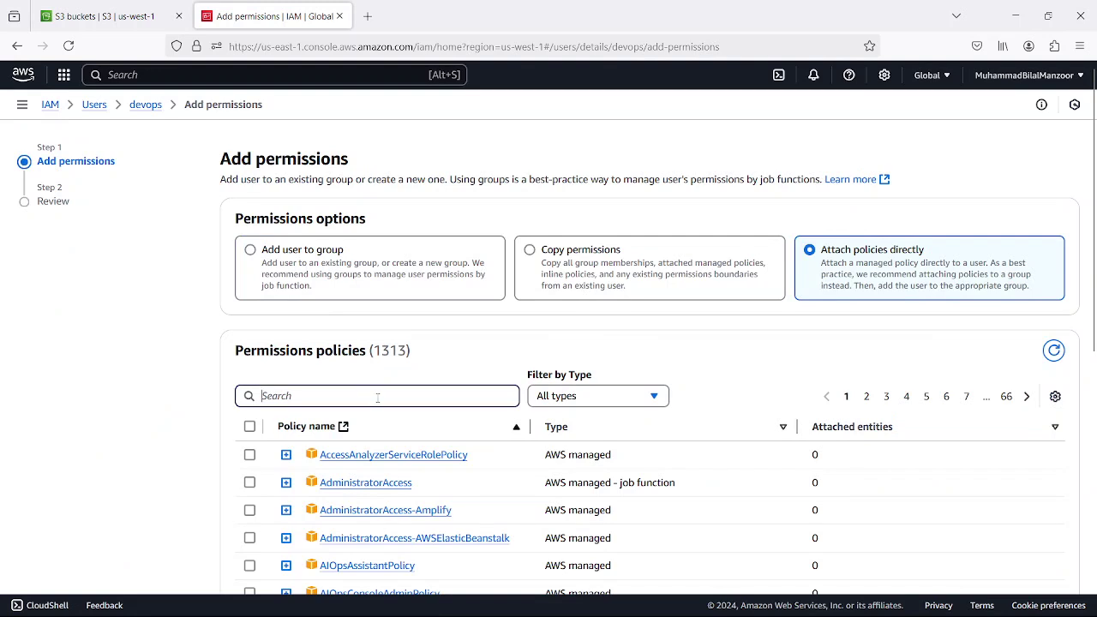
type("s3")
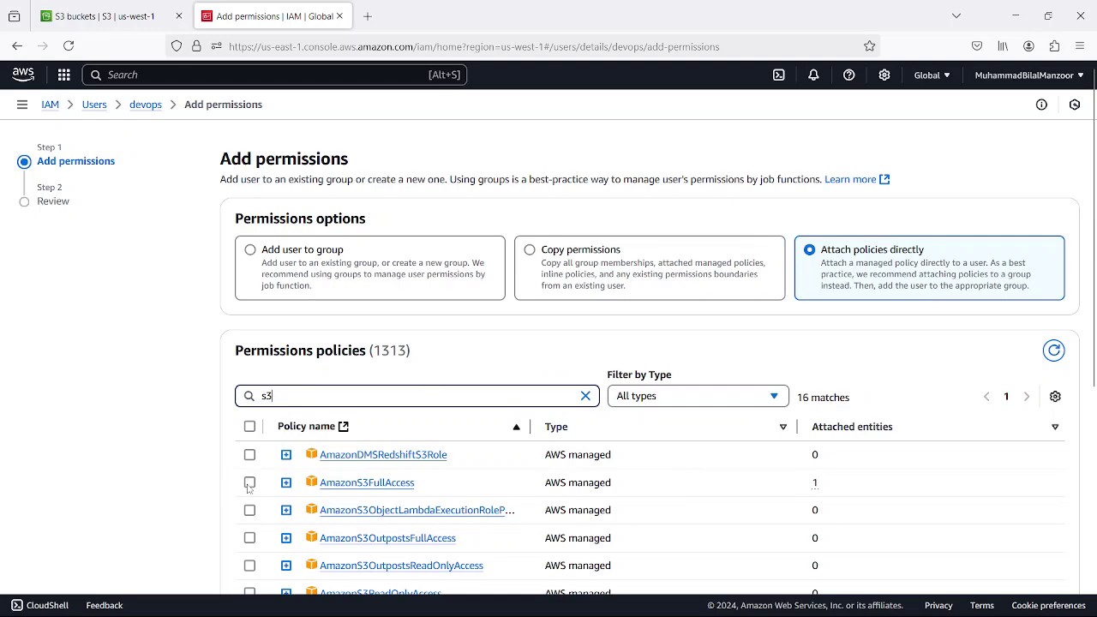
left_click(249, 482)
scroll(522, 441, "down", 5)
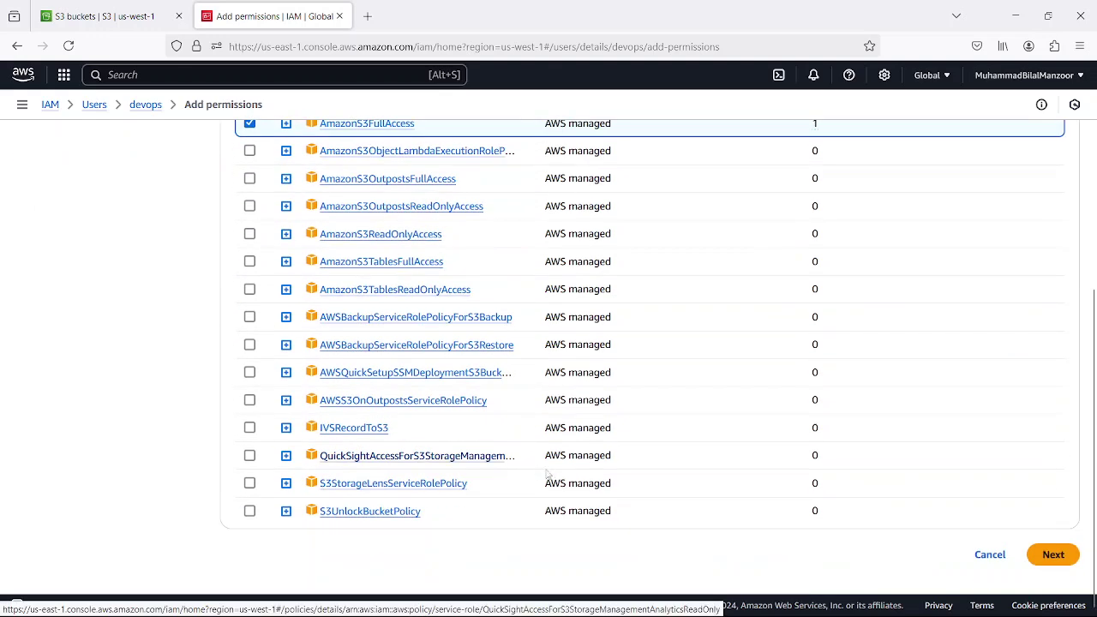
left_click(1045, 553)
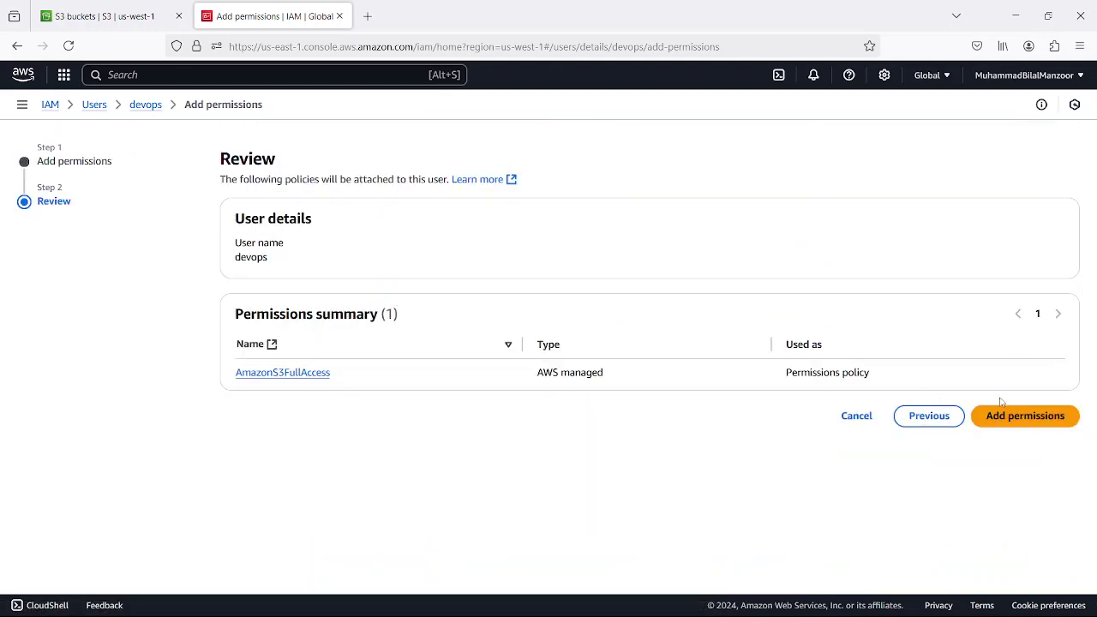
left_click(1039, 417)
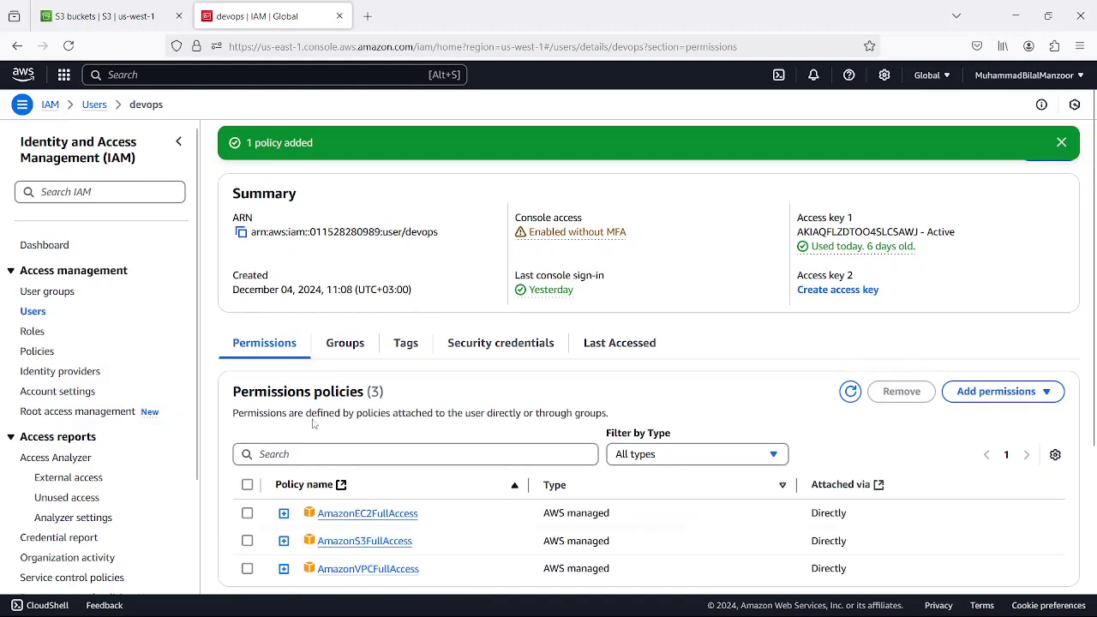
scroll(347, 403, "down", 3)
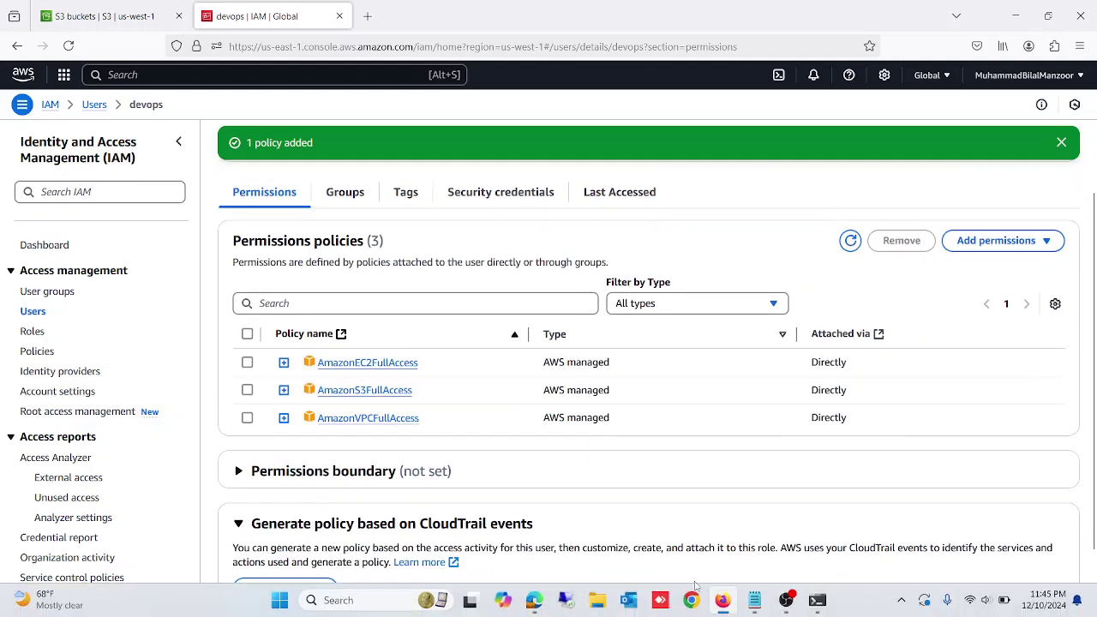
left_click(816, 600)
- Rerun 'aws s3 ls', now listing data.project1.itpspro.com and fcbackup-23072015, then hide the terminal
key("Up")
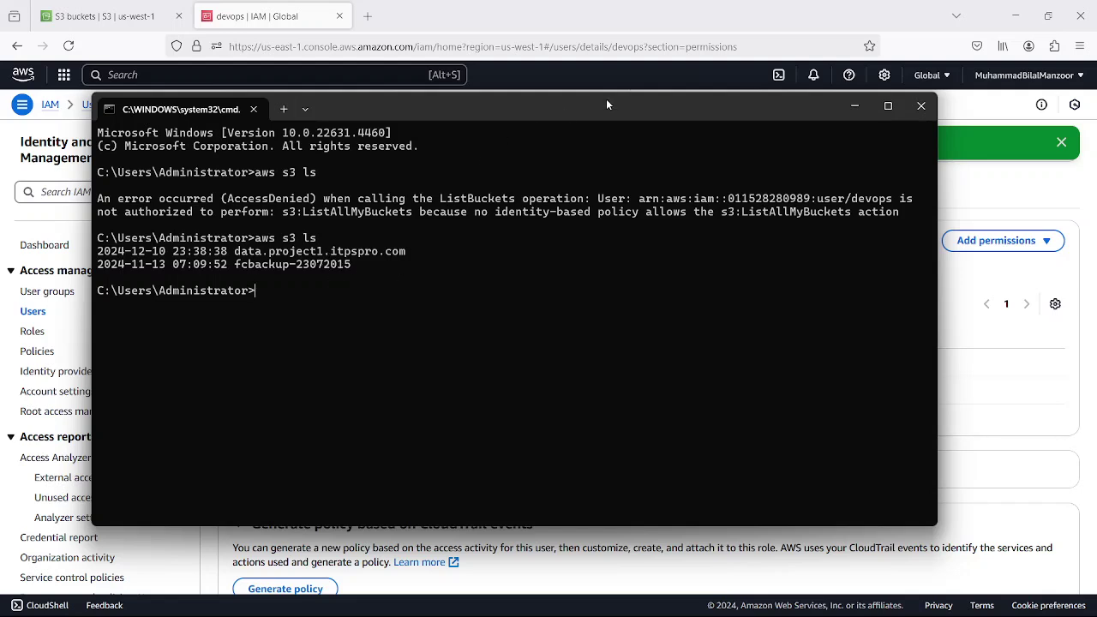
left_click(855, 109)
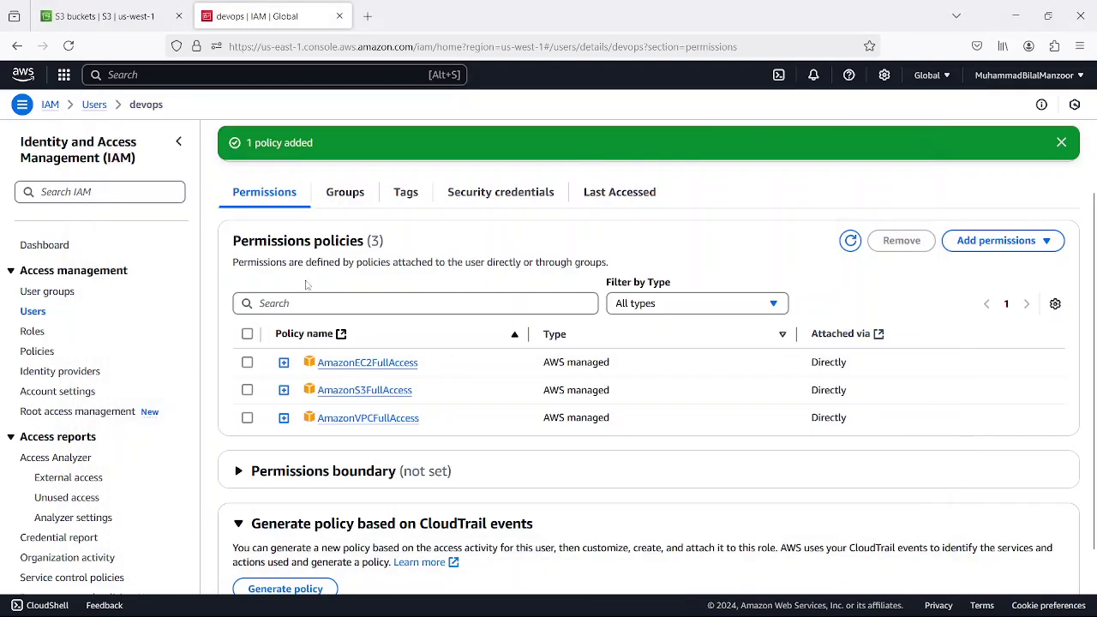
- Start a new IAM user named devops2 with console access as a plain IAM user
left_click(31, 312)
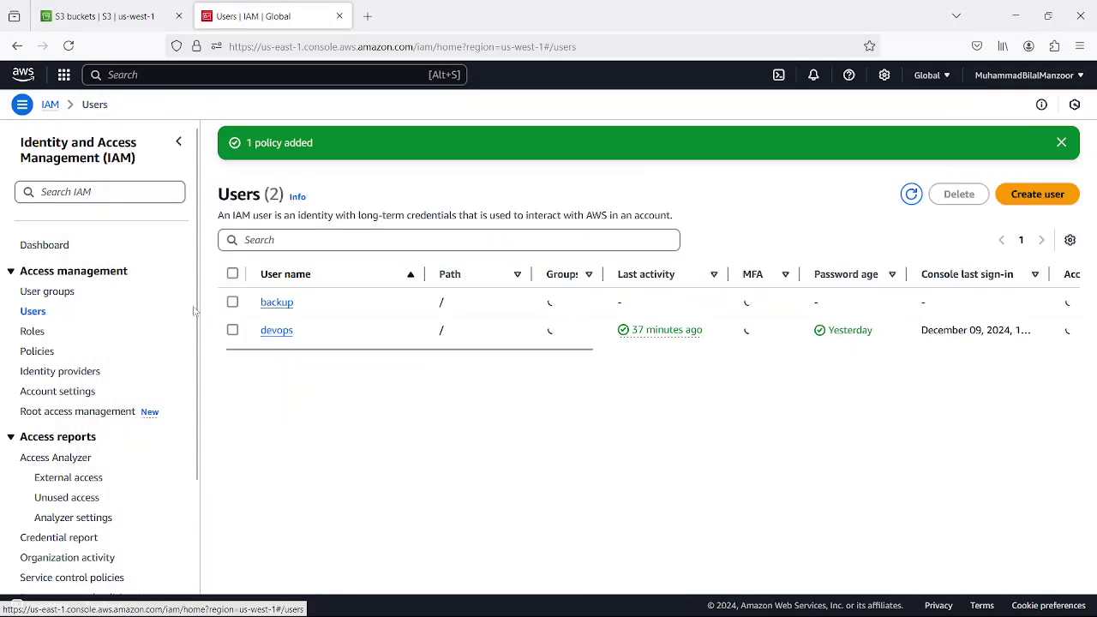
left_click(1039, 196)
left_click(369, 250)
type("devops2")
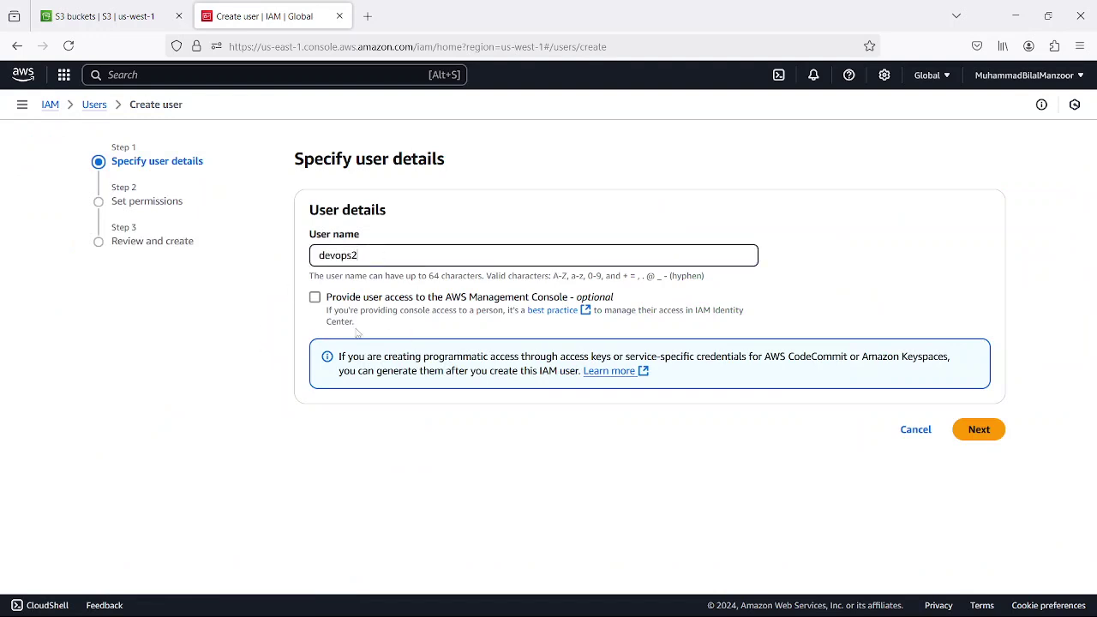
left_click(315, 300)
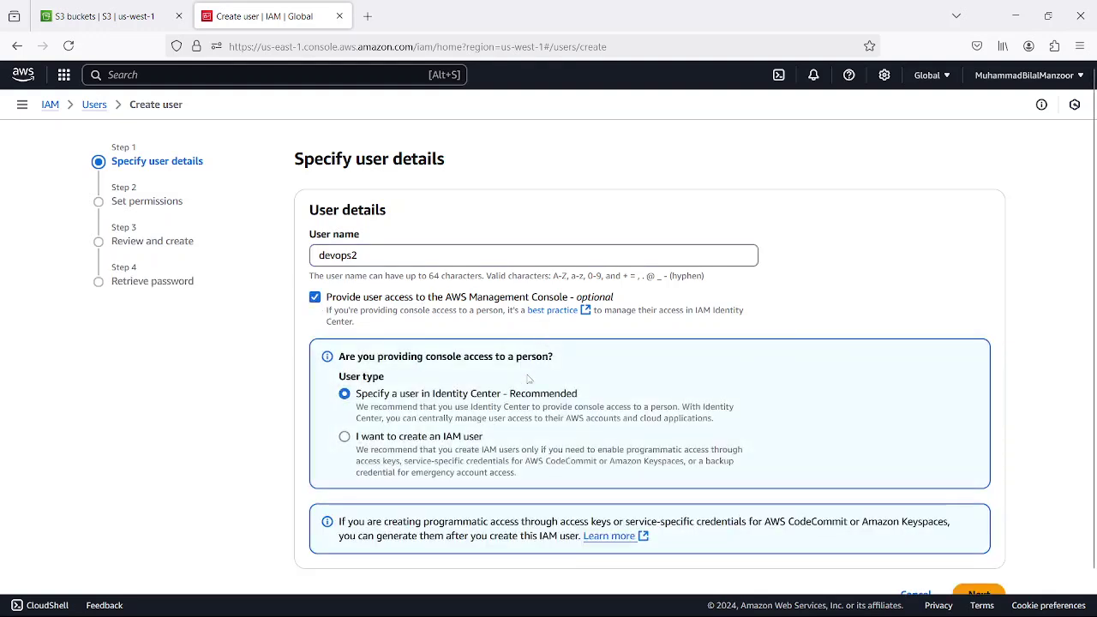
left_click(346, 438)
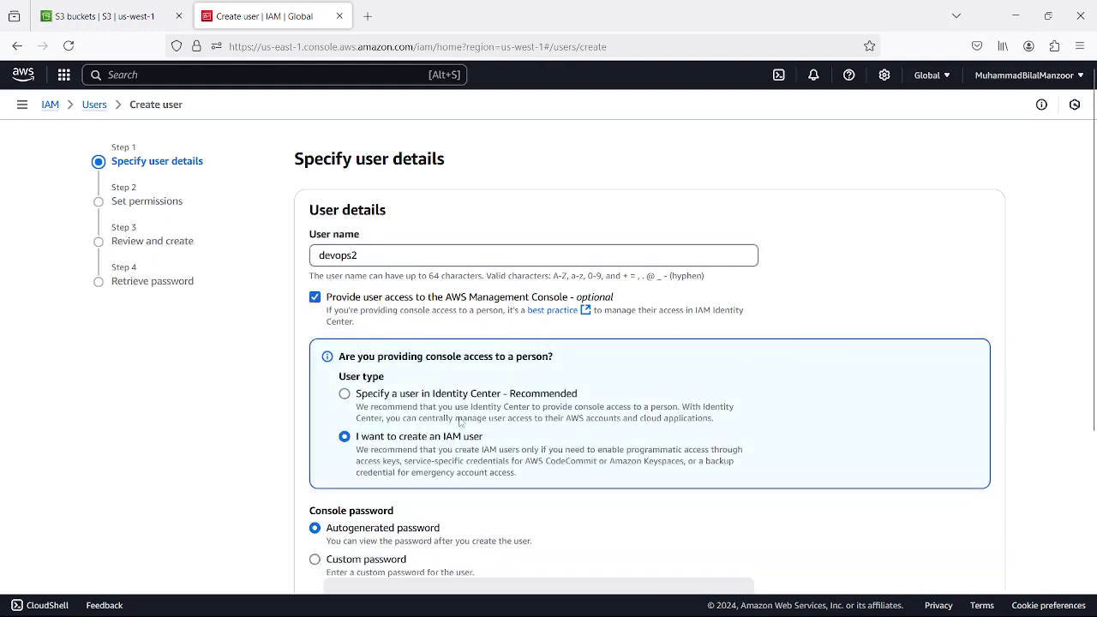
- Set a custom console password with no forced reset at next sign-in
scroll(459, 429, "down", 2)
scroll(453, 396, "down", 5)
left_click(361, 333)
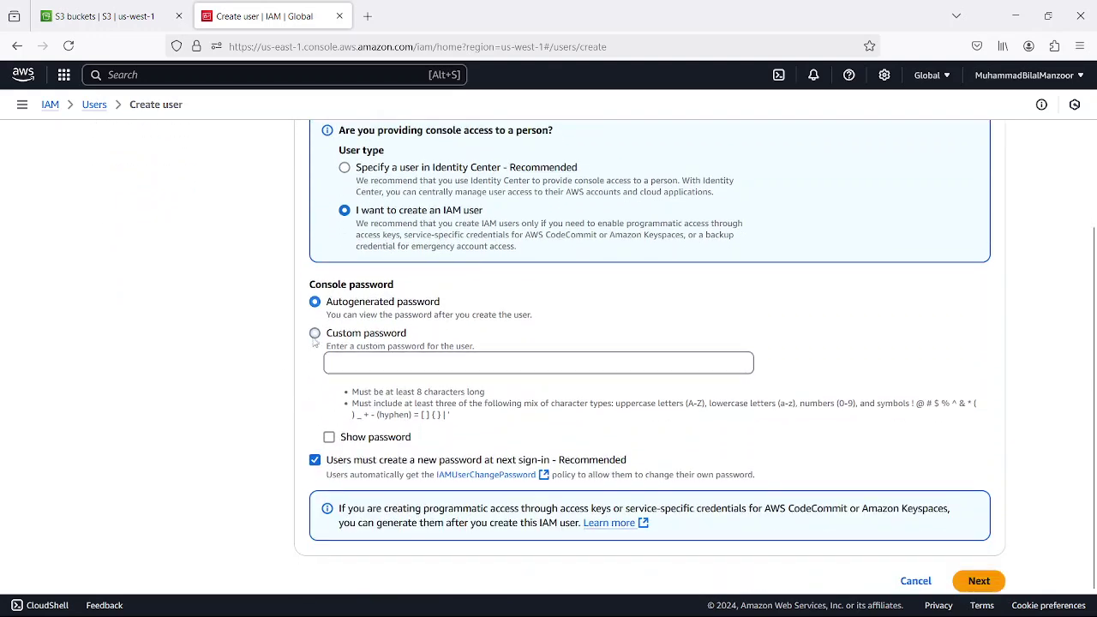
left_click(361, 365)
type("••••••••")
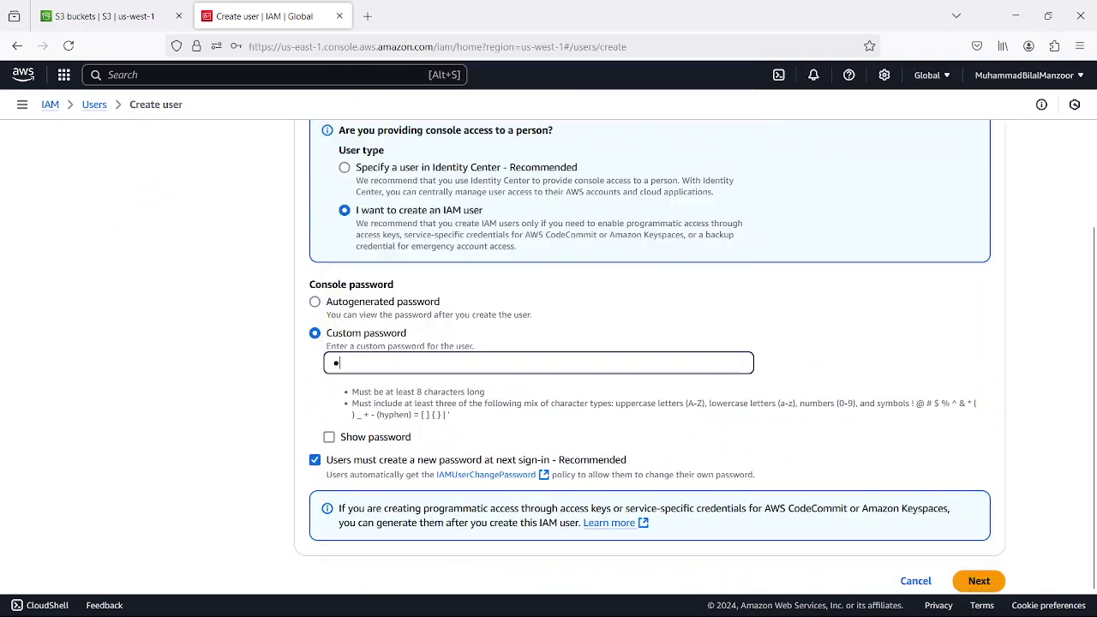
type("•••••")
left_click(315, 460)
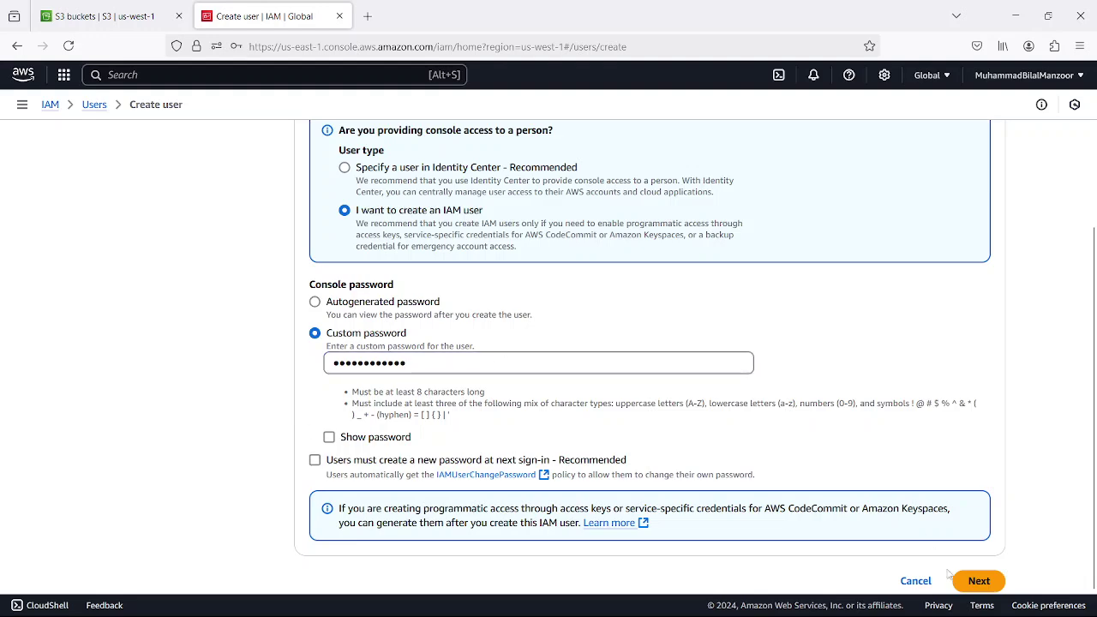
scroll(894, 457, "down", 1)
left_click(972, 557)
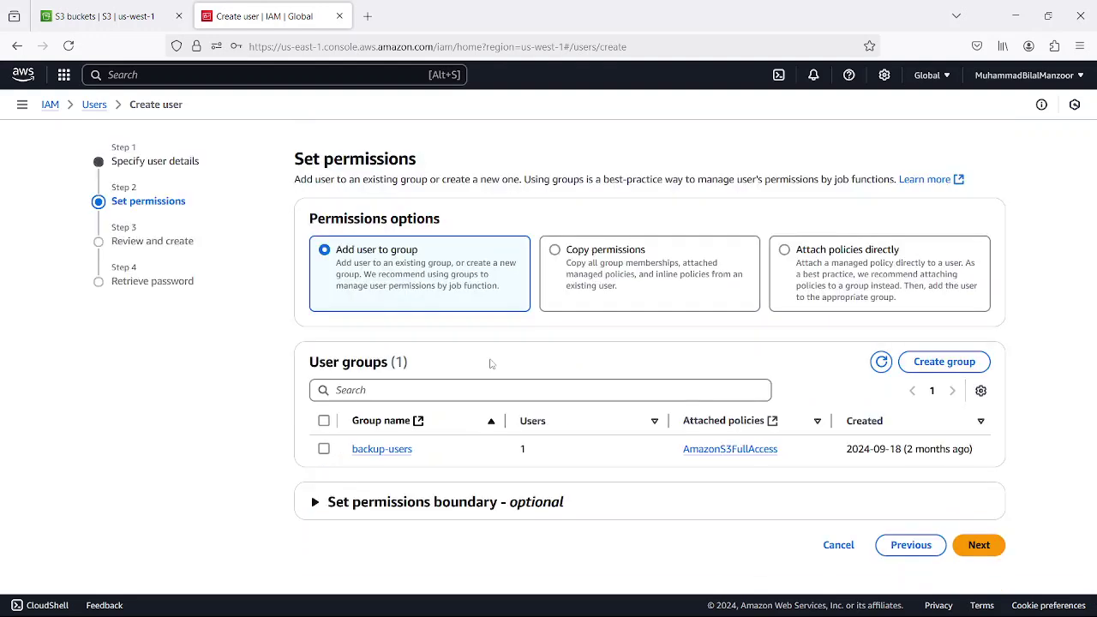
- Create devops2 with no group or policies attached and copy its console sign-in URL
left_click(785, 250)
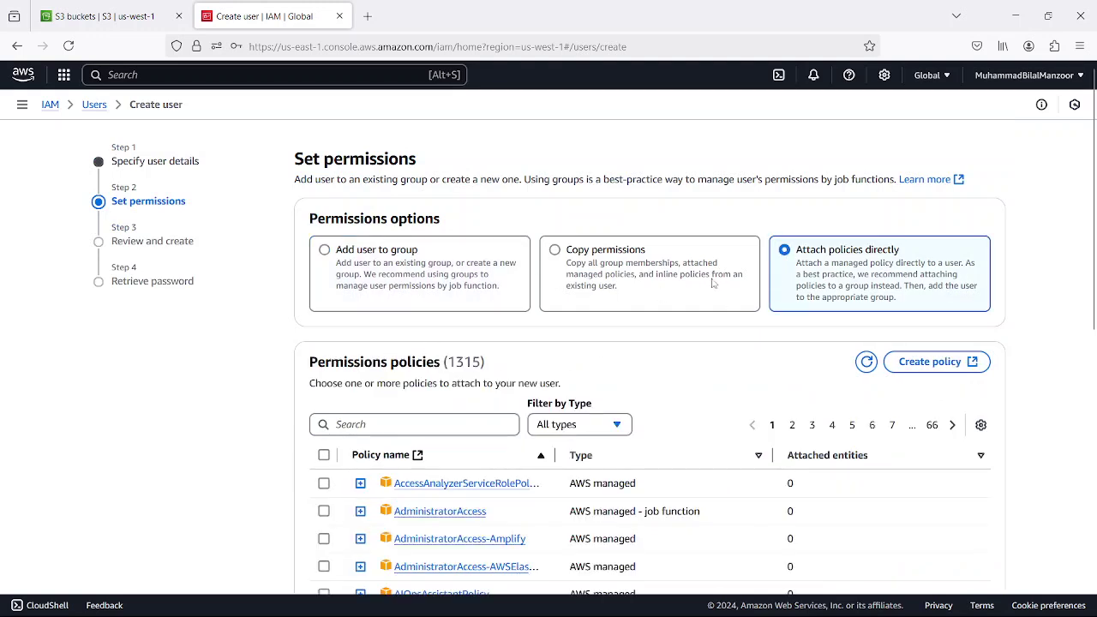
left_click(331, 255)
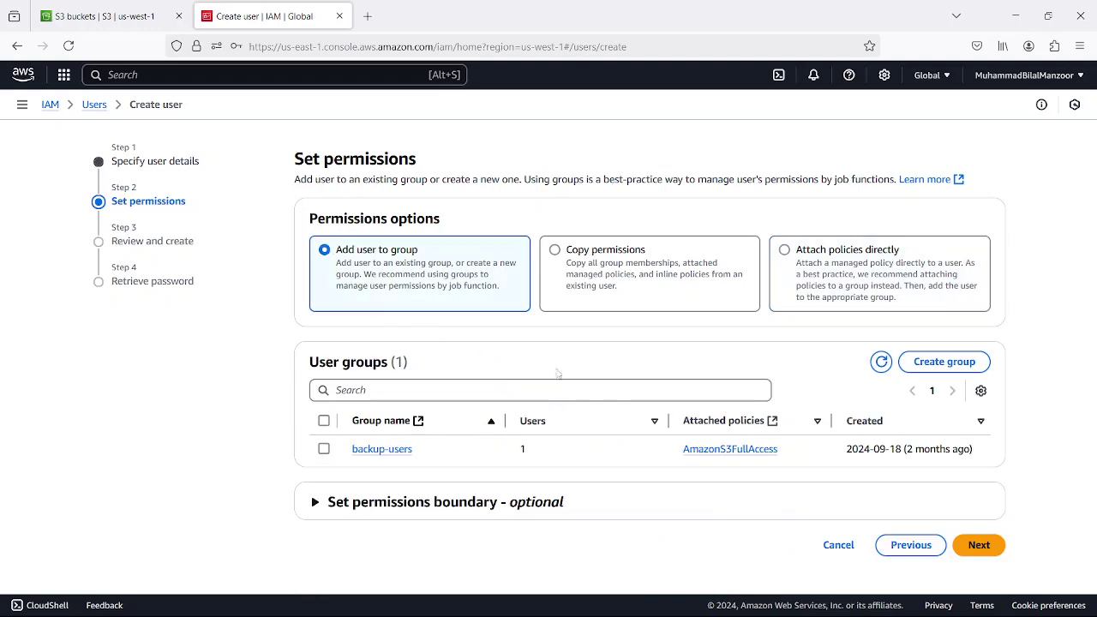
left_click(978, 546)
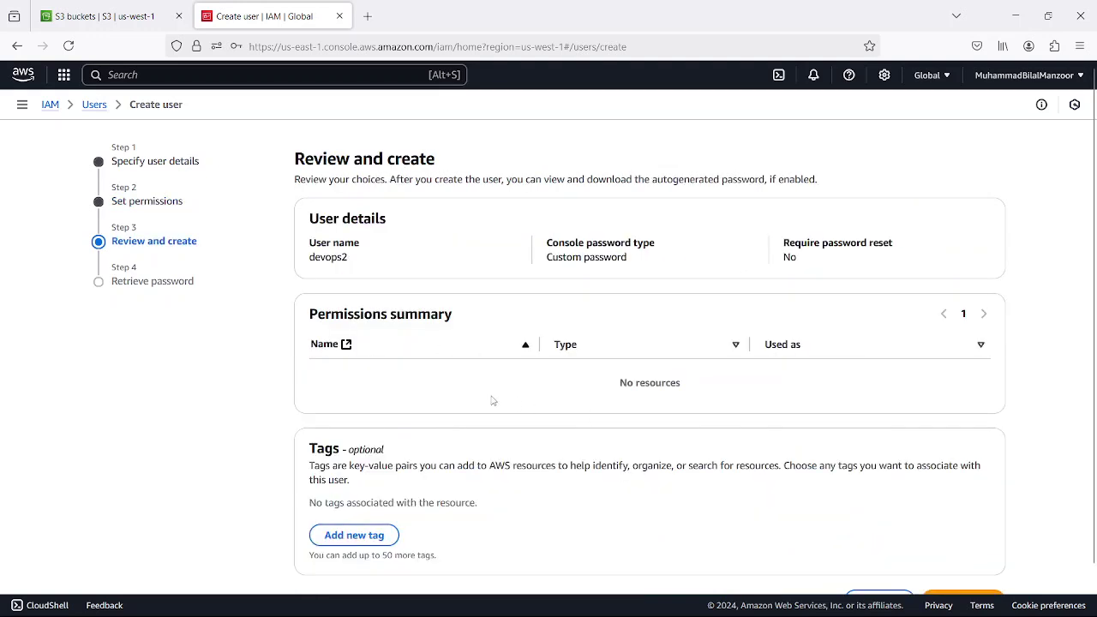
scroll(493, 400, "down", 1)
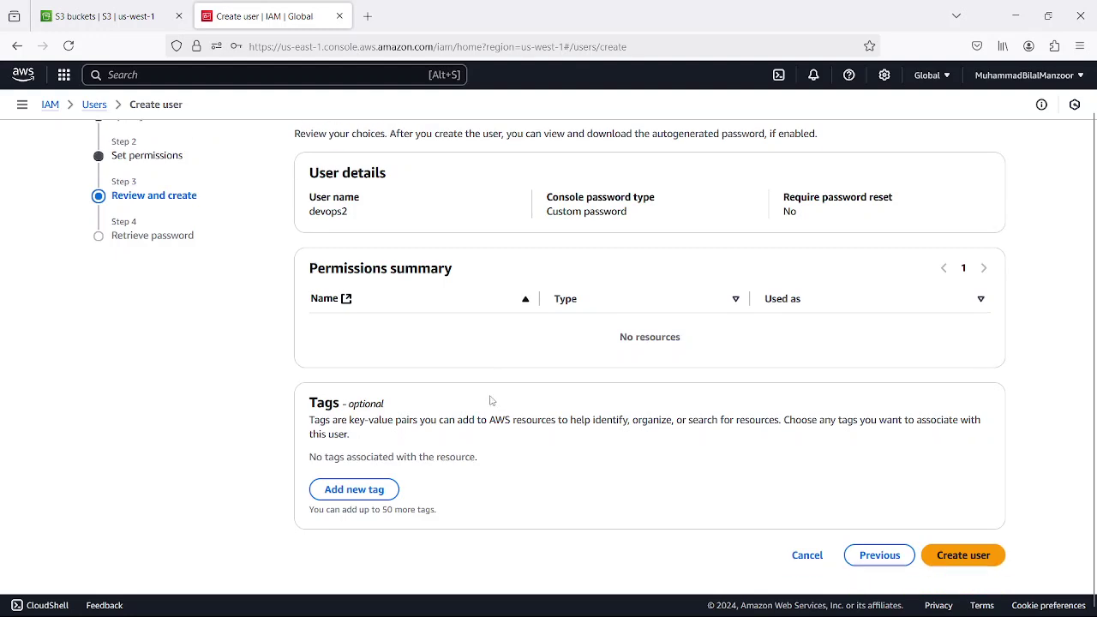
left_click(936, 554)
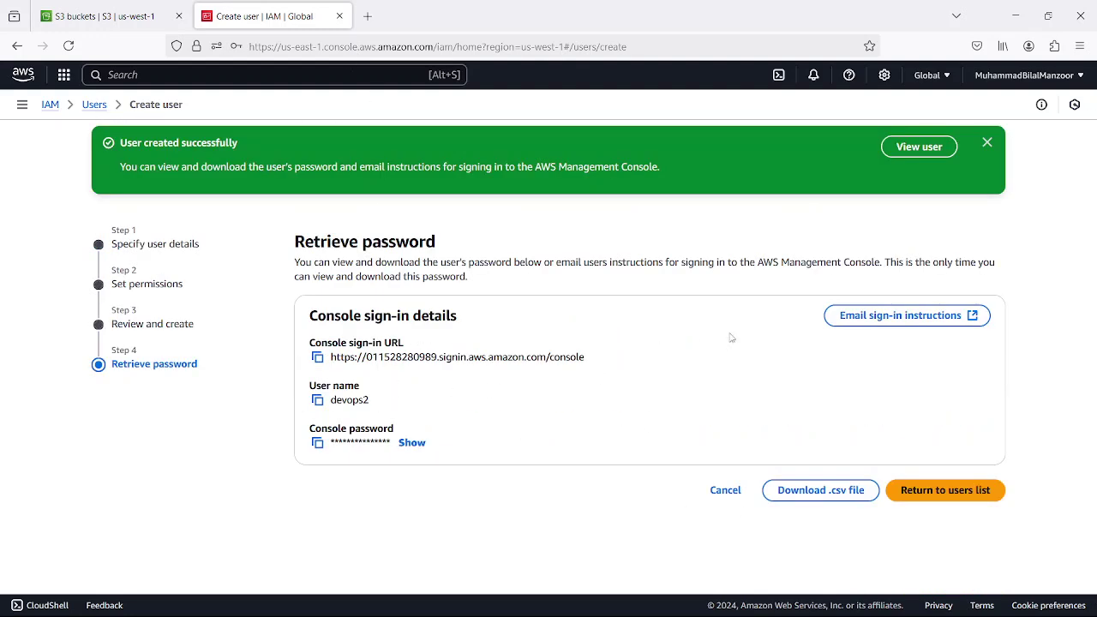
left_click(317, 357)
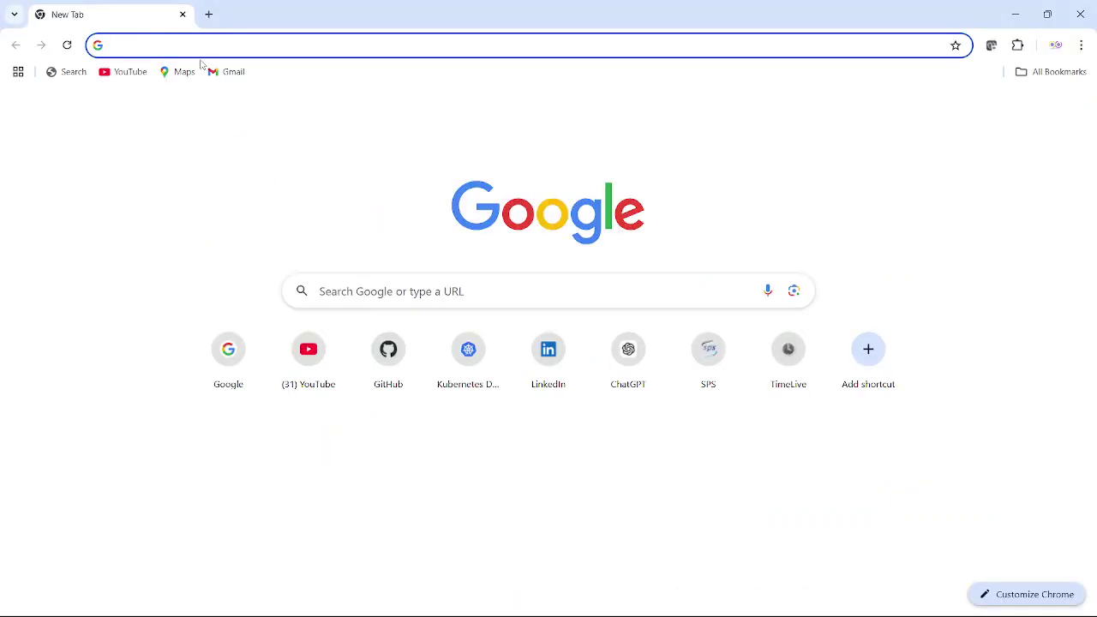
- Load the copied sign-in URL and sign in as devops2; it fails with Authentication failed
key("ctrl+v")
key("Return")
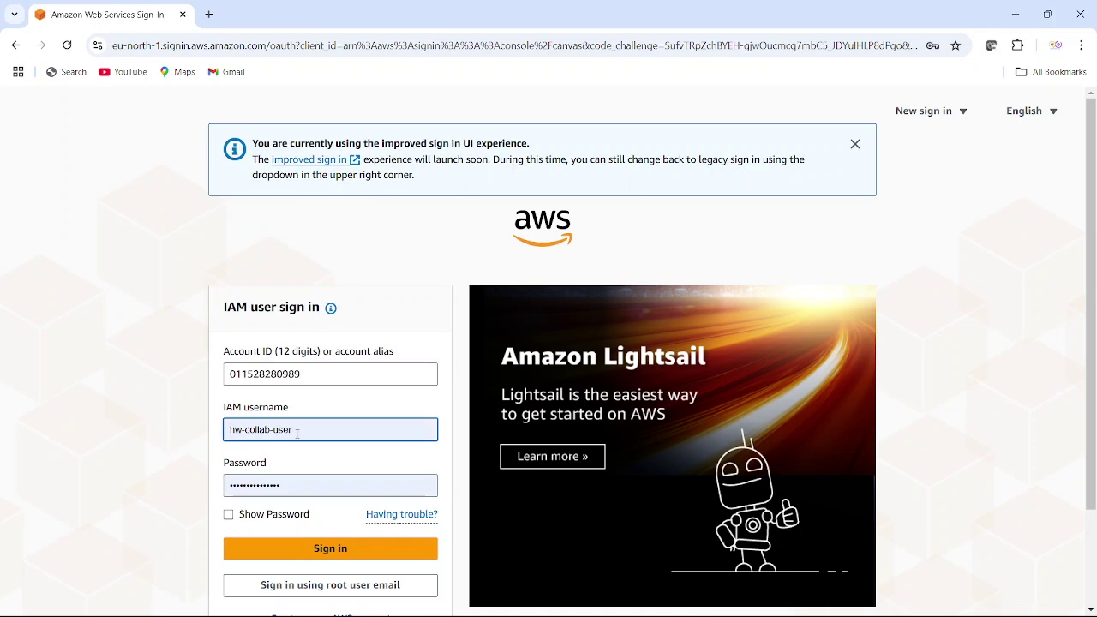
triple_click(297, 435)
type("devops2")
key("Tab")
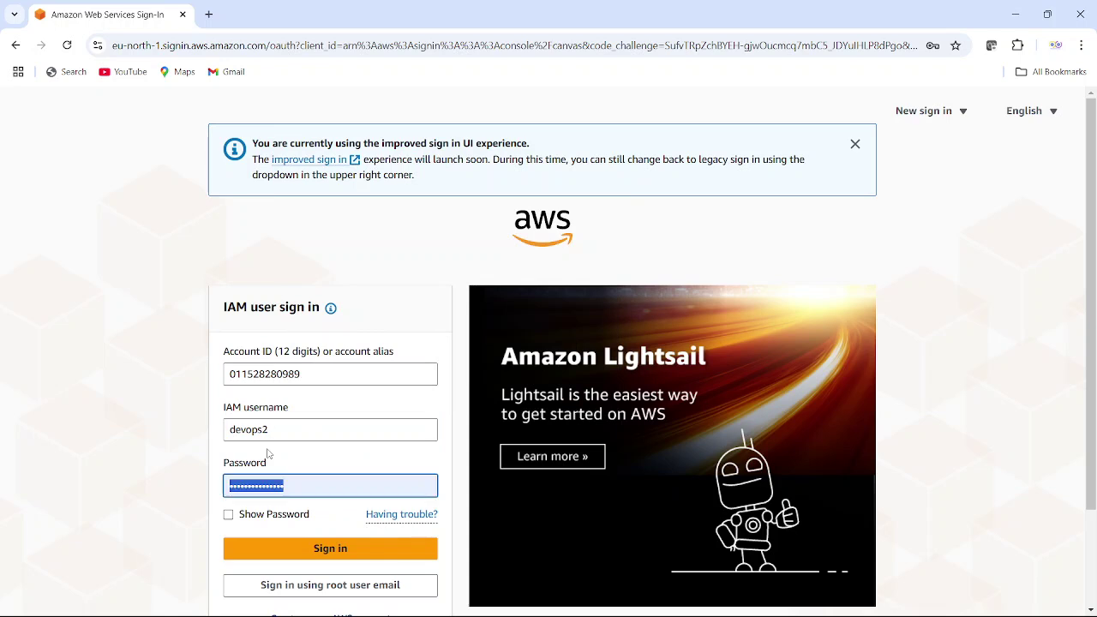
type("*")
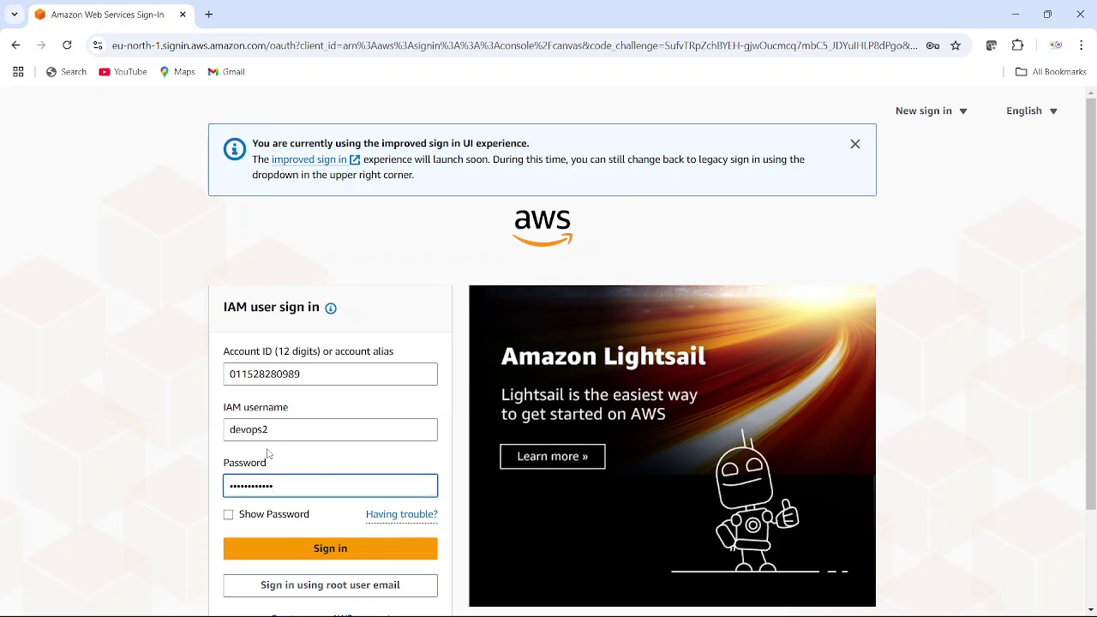
left_click(291, 551)
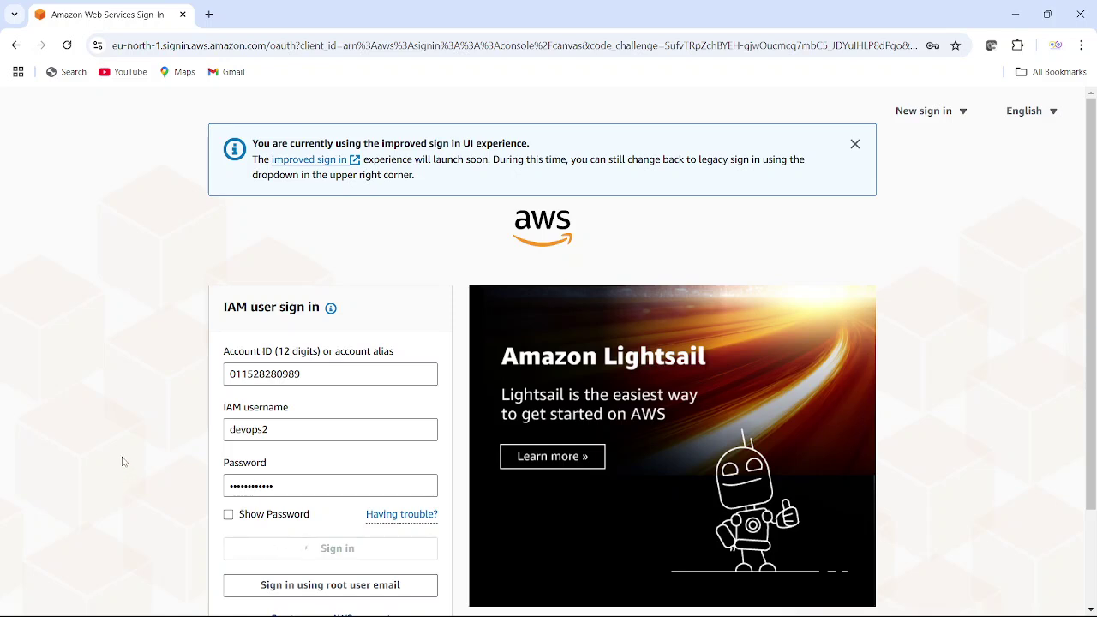
- Select the Account ID value and focus the empty password field, dismissing saved-password suggestions
left_click(279, 454)
key("ctrl+a")
scroll(177, 453, "down", 2)
left_click(265, 422)
left_click(184, 286)
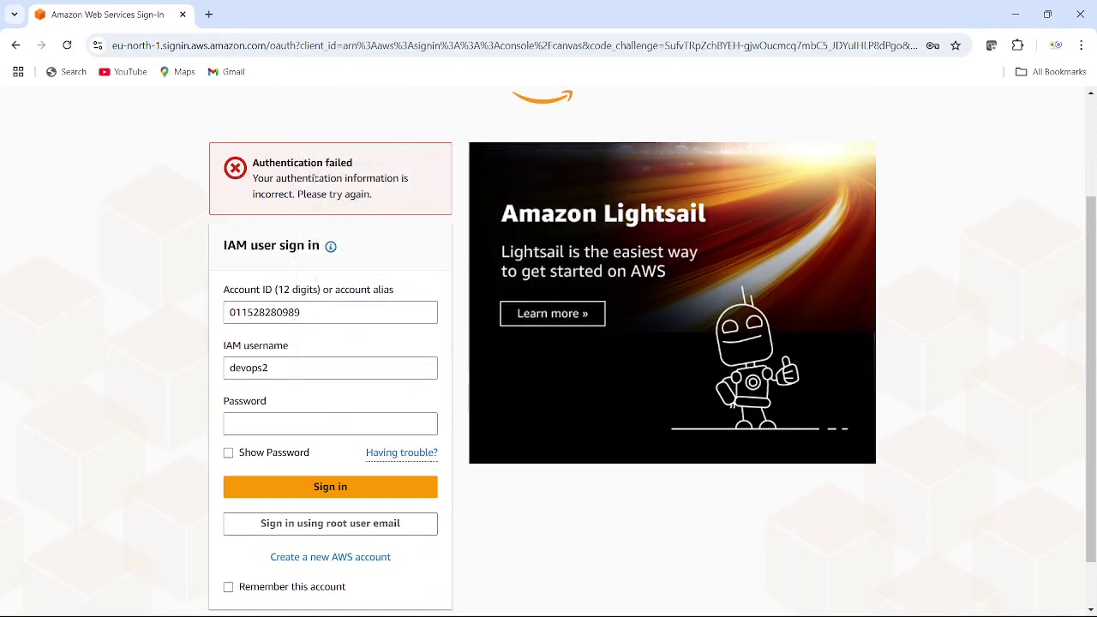
- Select the account ID inside the sign-in URL and compare it with the IAM window
mouse_move(711, 607)
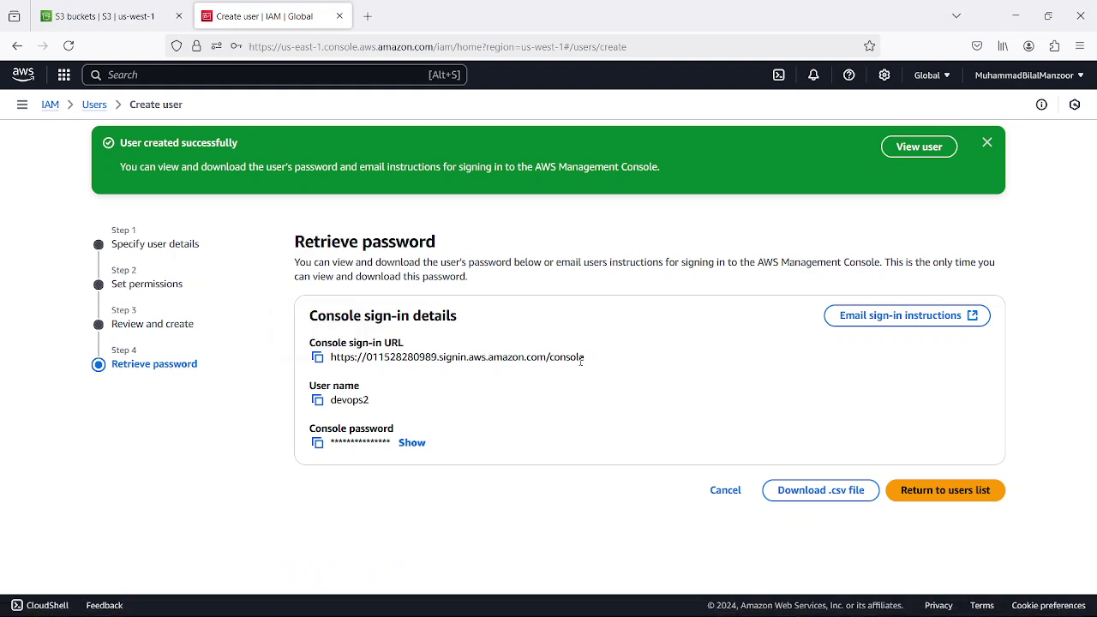
left_click_drag(366, 359, 438, 358)
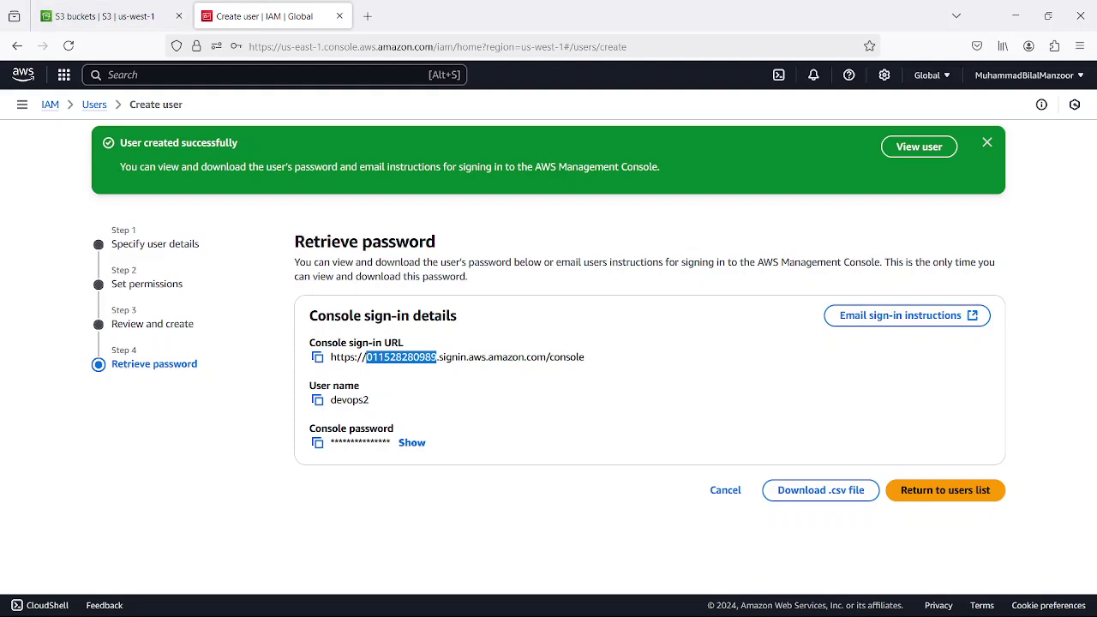
mouse_move(608, 610)
left_click(690, 602)
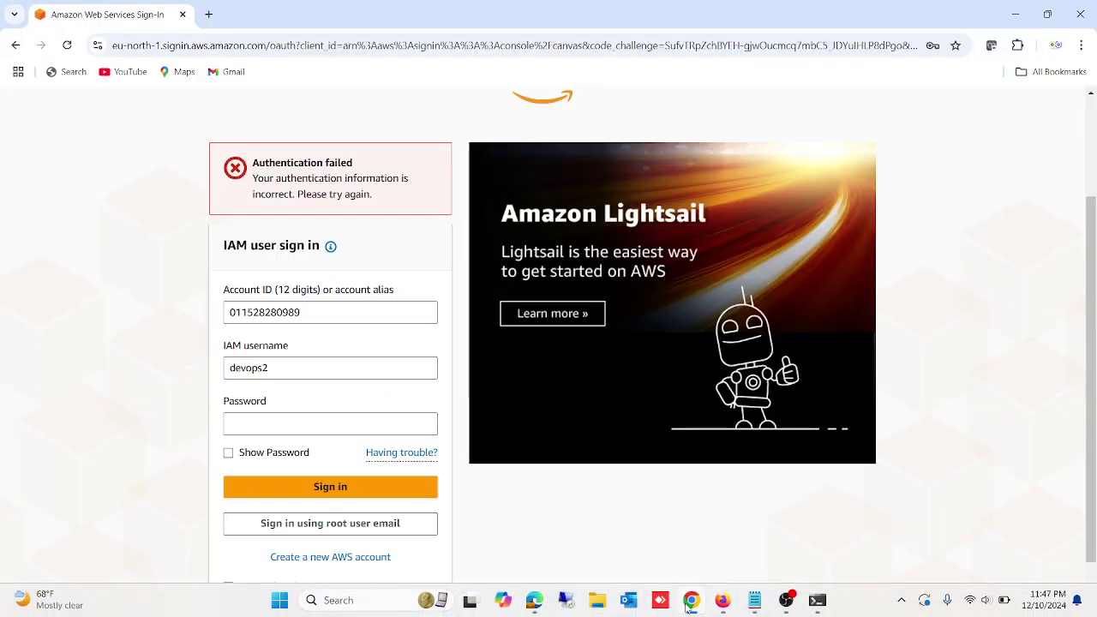
left_click(690, 601)
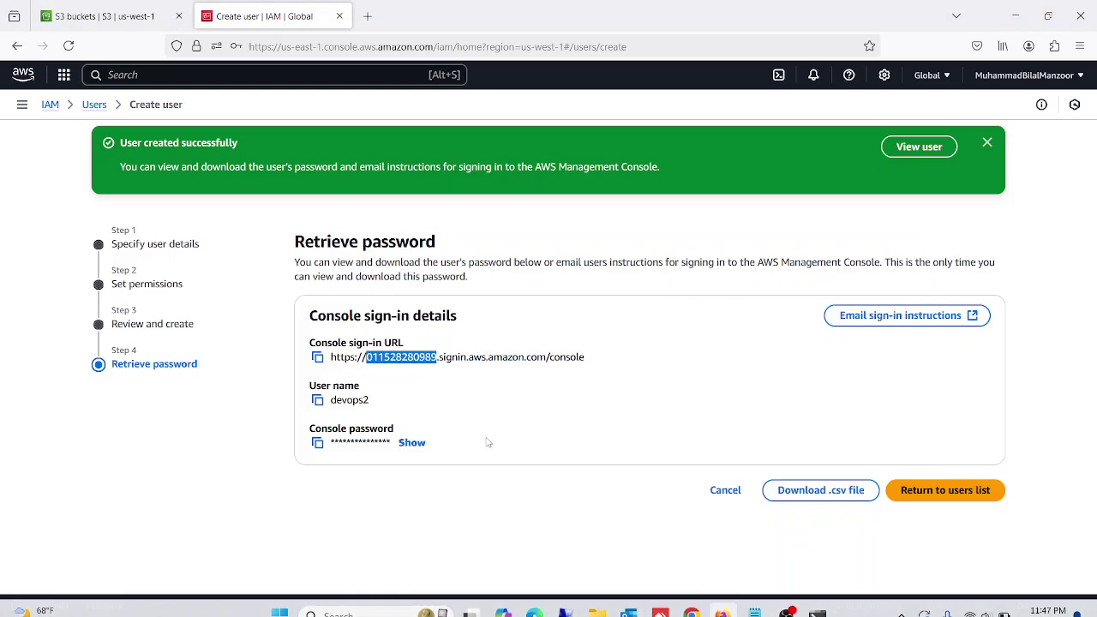
left_click(421, 397)
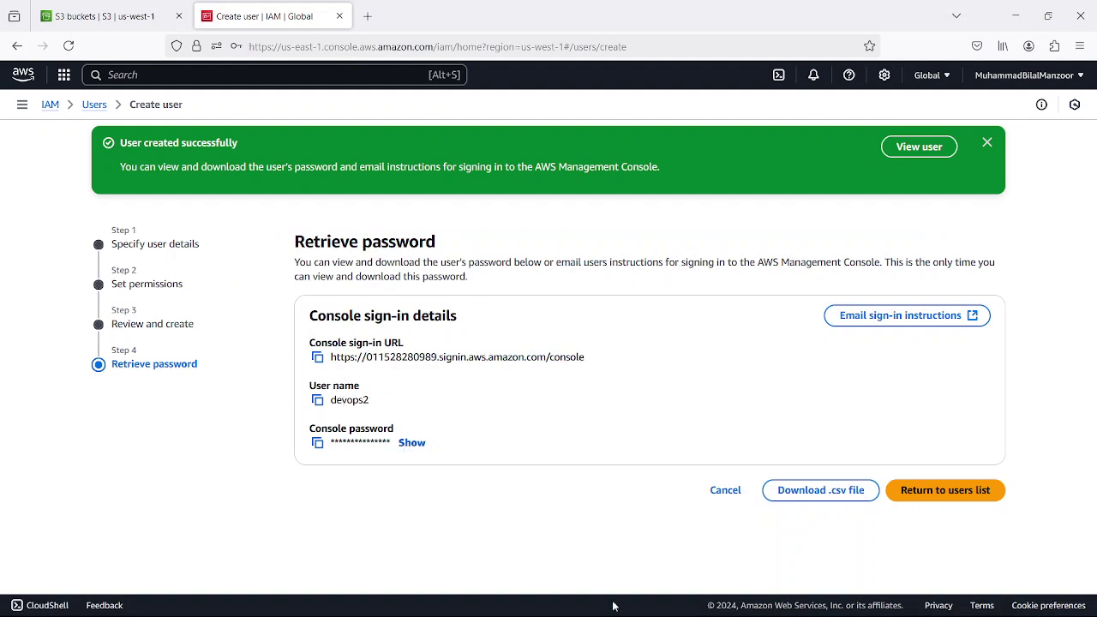
- Re-enter the devops2 password on the failed sign-in page and resubmit
mouse_move(689, 610)
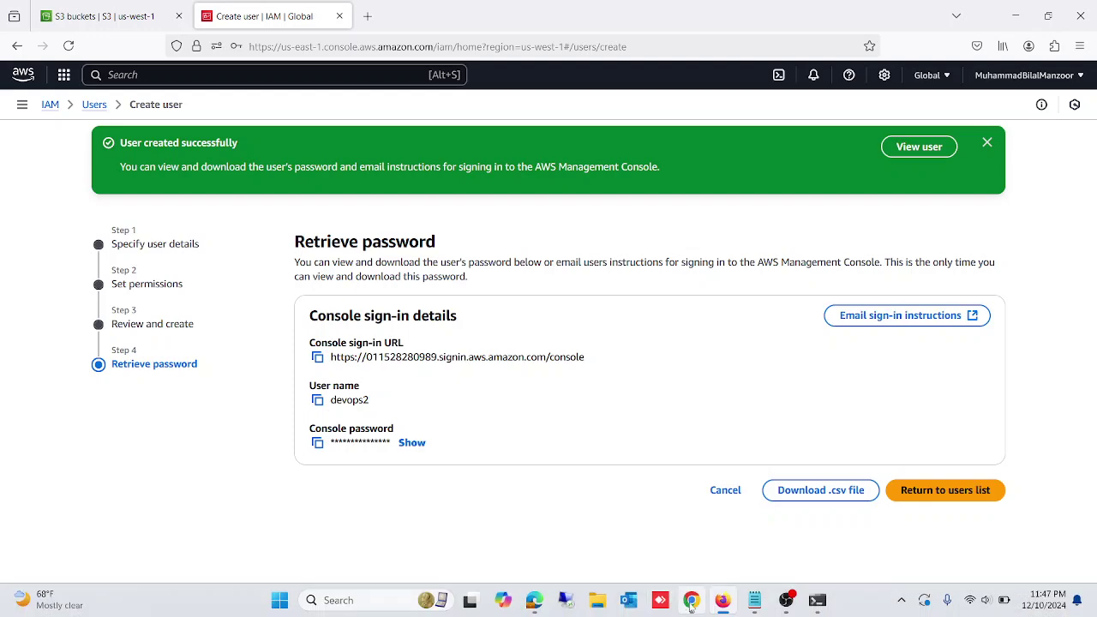
left_click(690, 605)
left_click(278, 420)
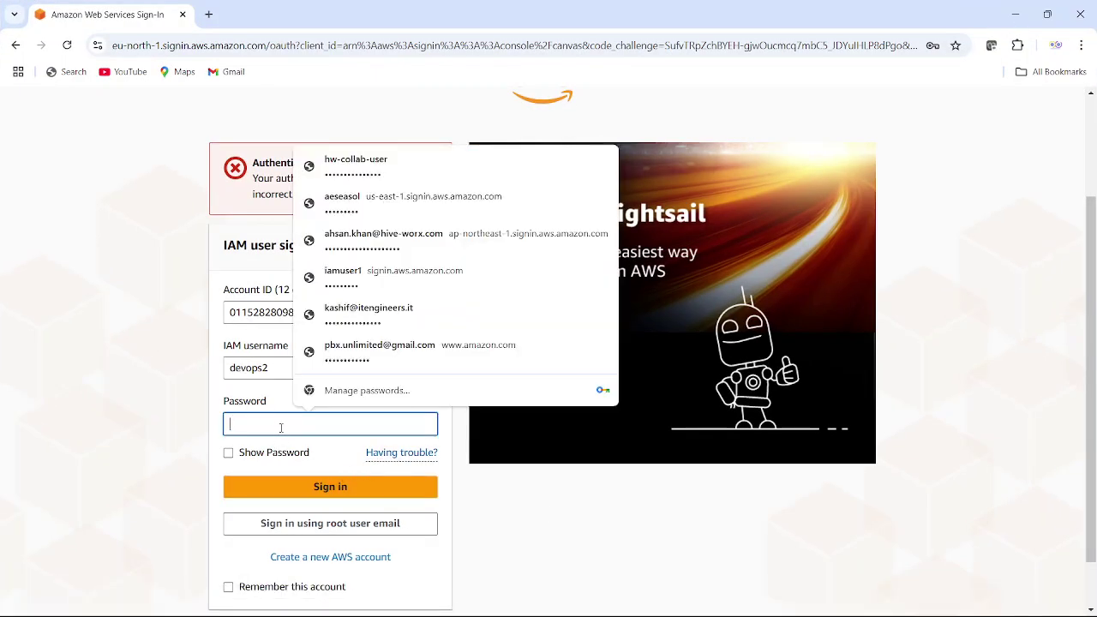
type("•••")
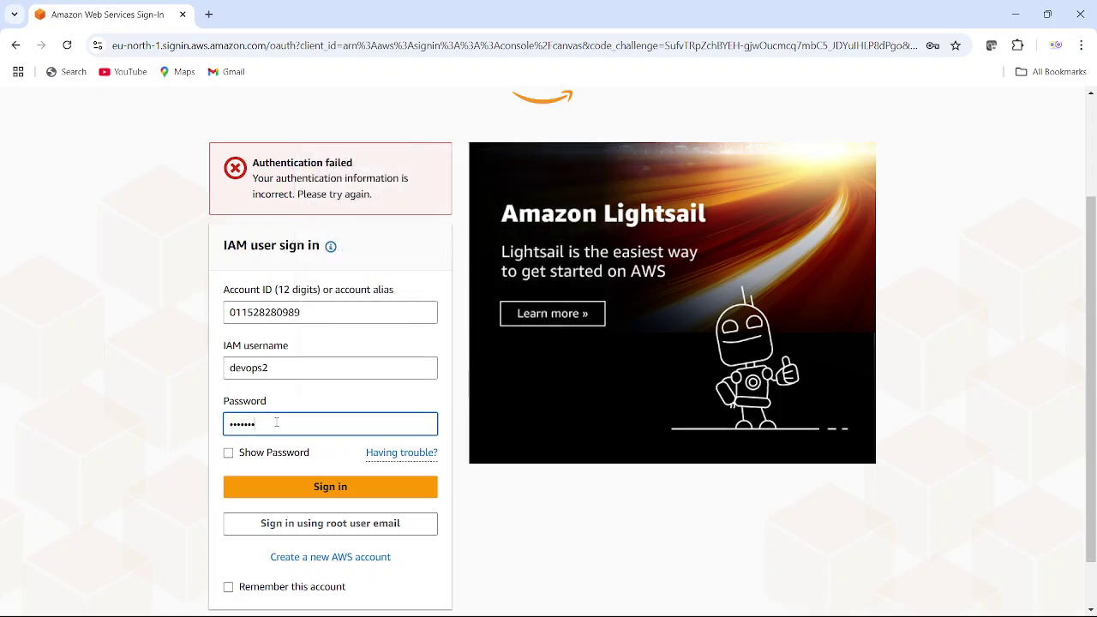
key("Return")
- Search Google for the 'aws login' console page
left_click(193, 45)
type("goo")
key("Return")
type("aws login")
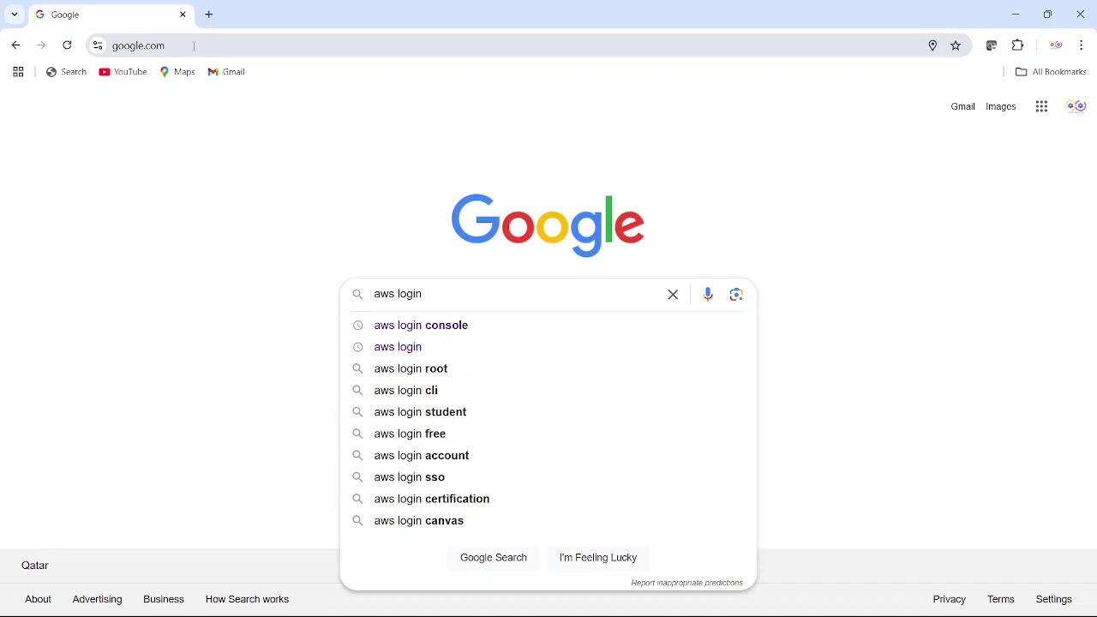
key("Down")
key("Return")
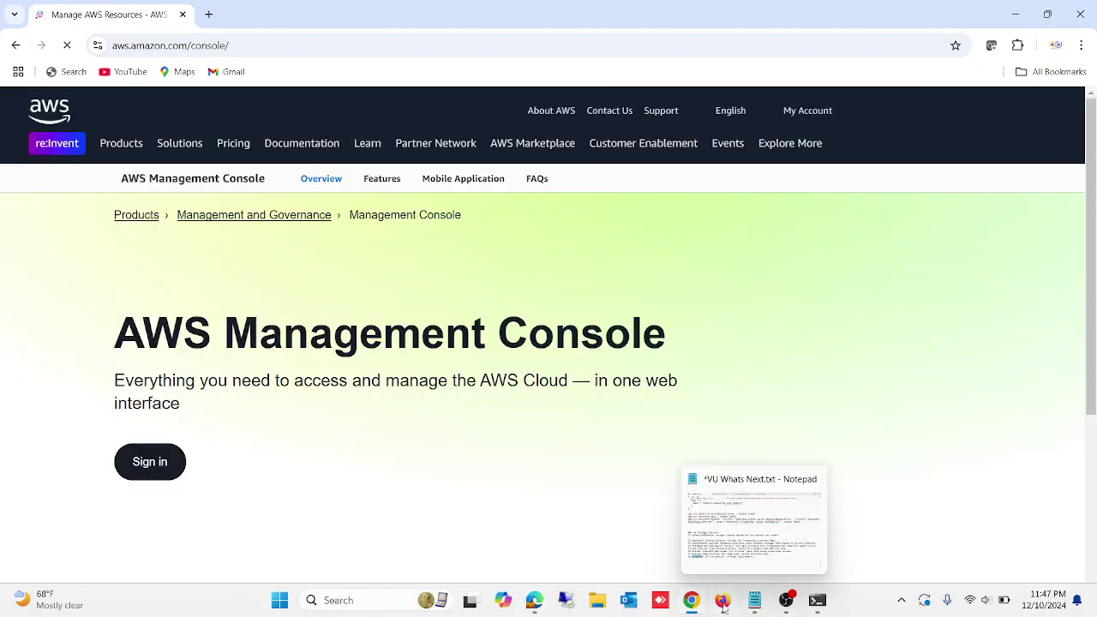
- Copy the account ID from the IAM account menu and return to the sign-in page
left_click(722, 601)
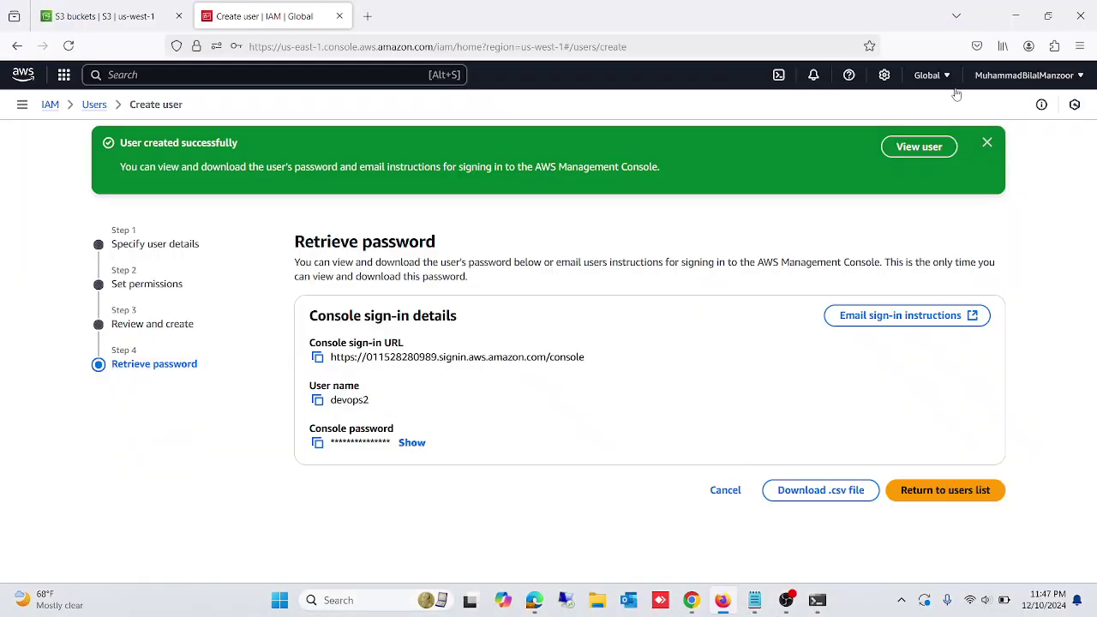
left_click(1078, 78)
left_click(906, 125)
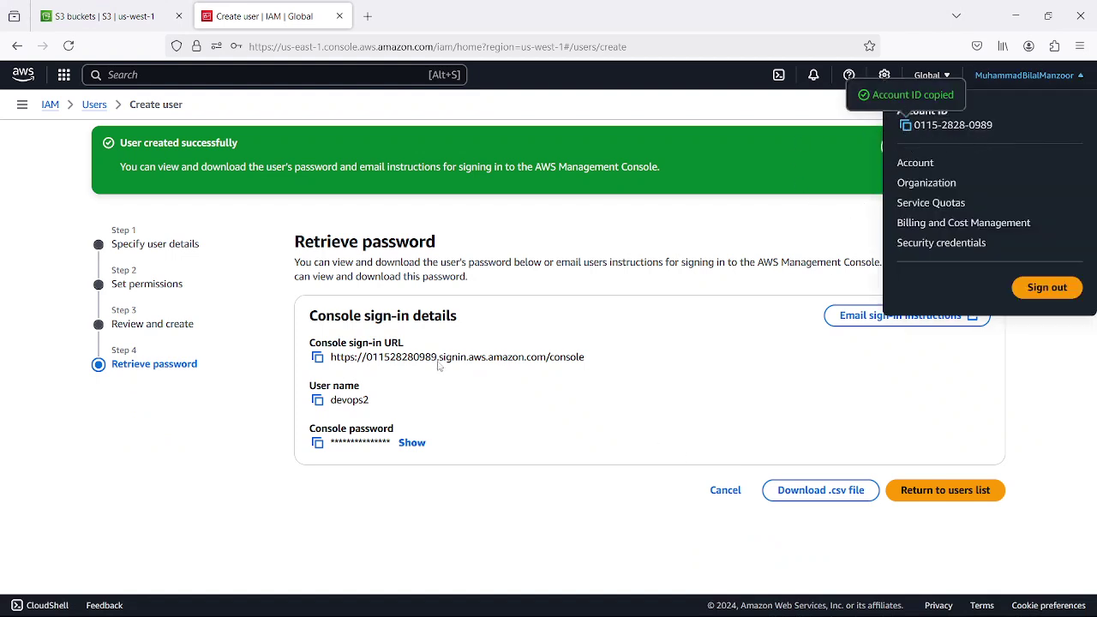
left_click(691, 600)
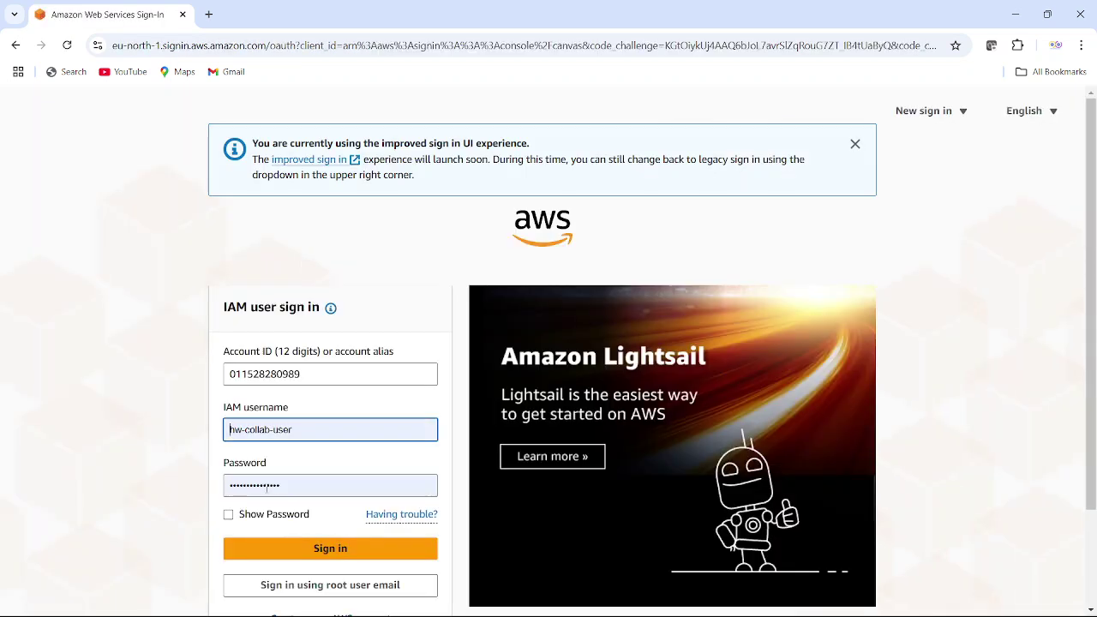
- Keep the prefilled account ID, enter username devops2 and a password, and submit
key("shift+Tab")
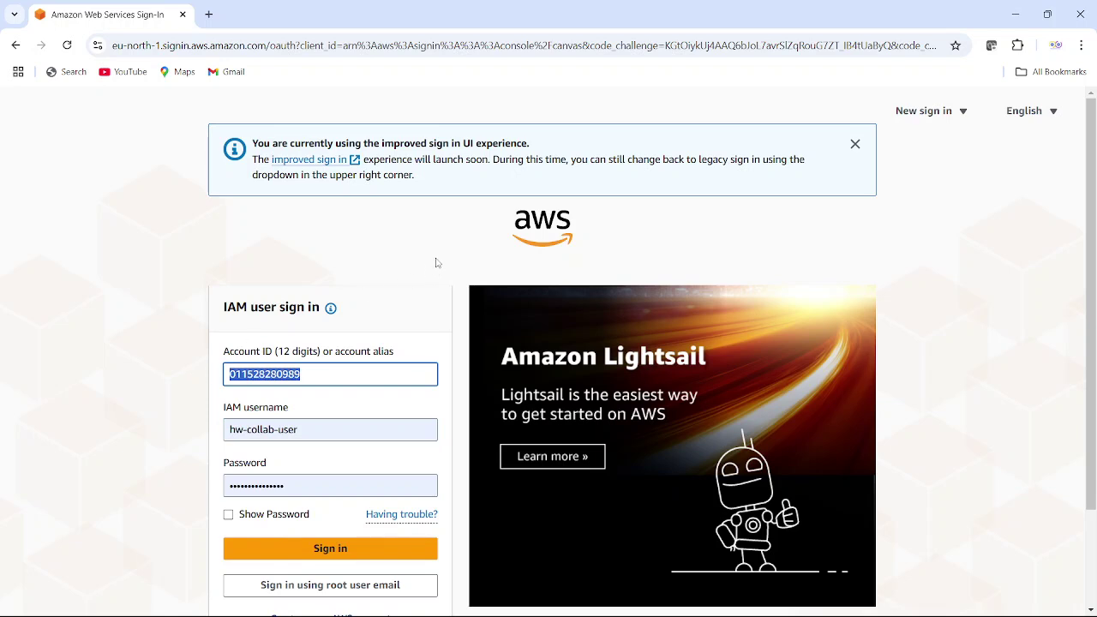
key("Right")
scroll(385, 274, "down", 2)
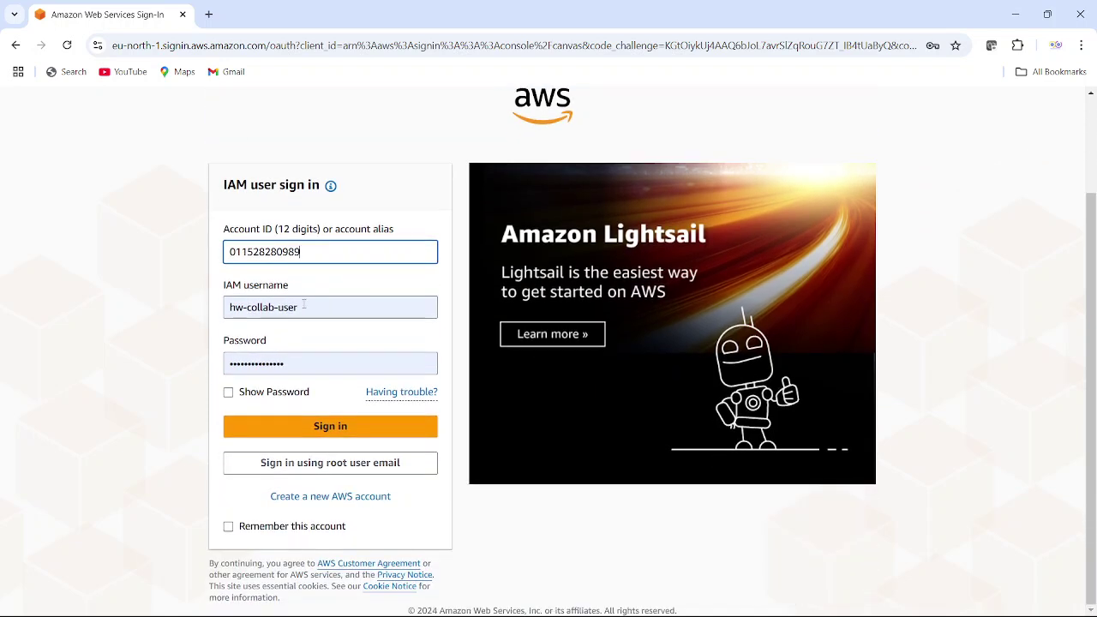
key("Tab")
type("dev")
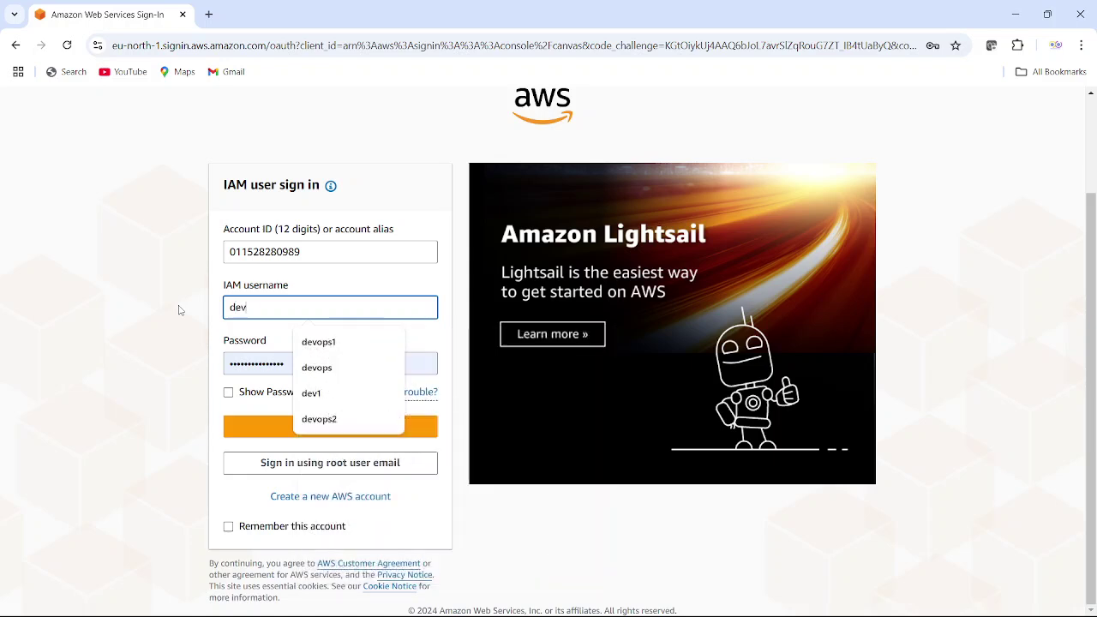
type("ops2")
key("Tab")
type("••••••")
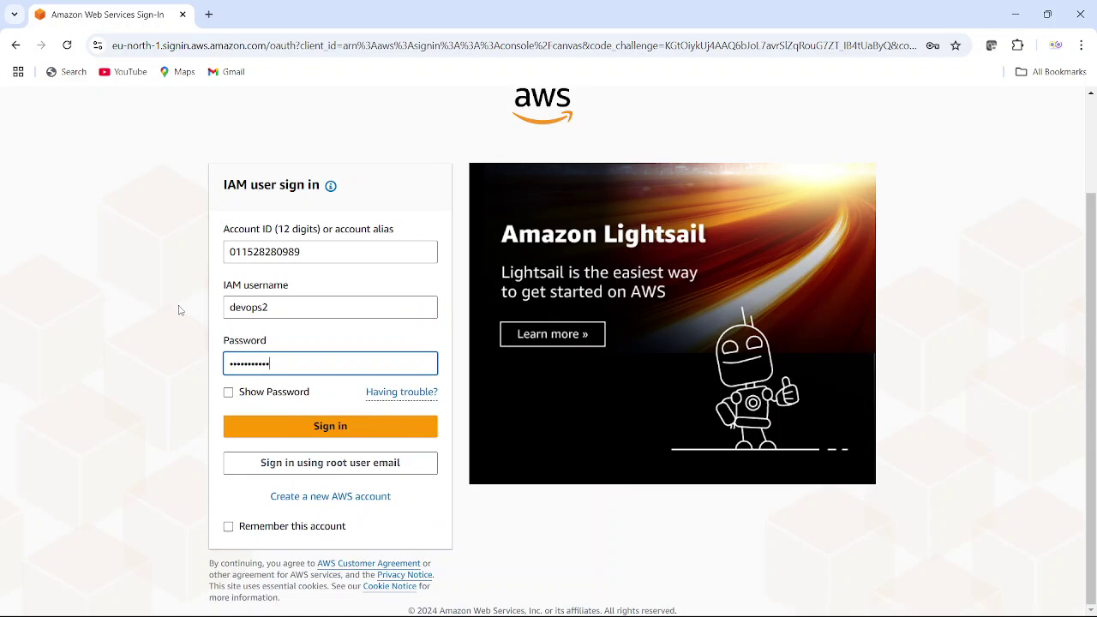
left_click(355, 425)
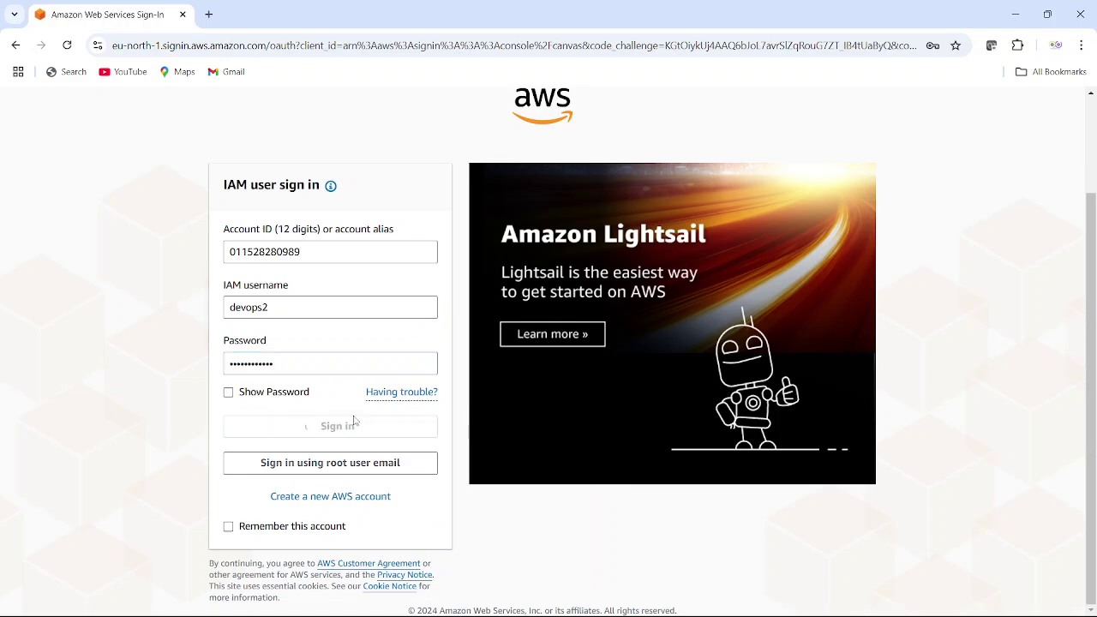
- Read devops2's console password on its IAM page, enter it, and sign in to Console Home
left_click(723, 600)
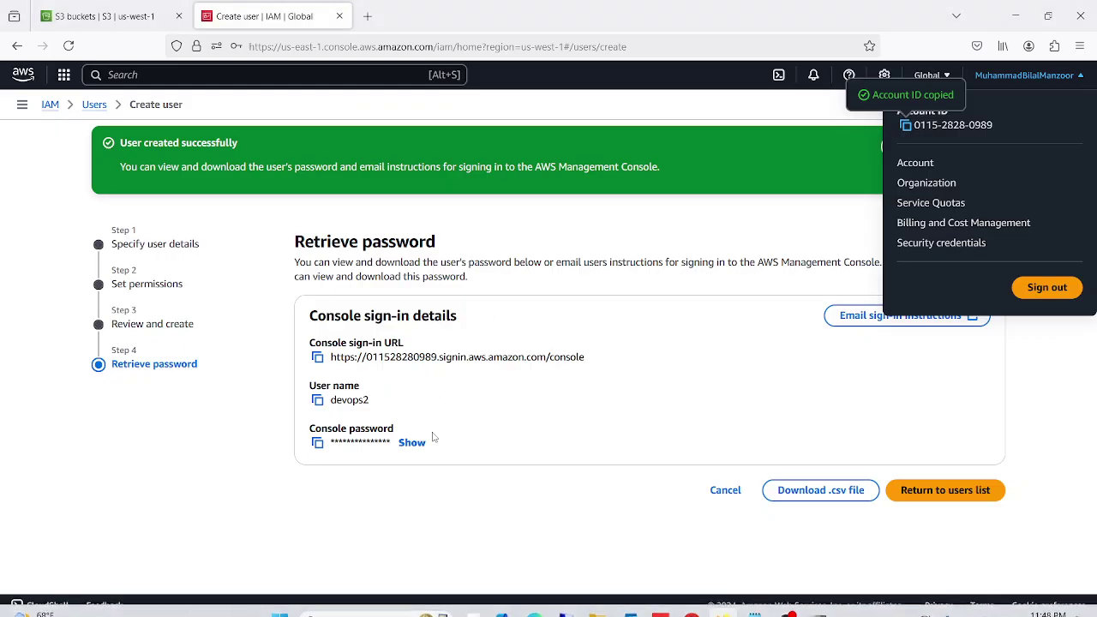
left_click(415, 443)
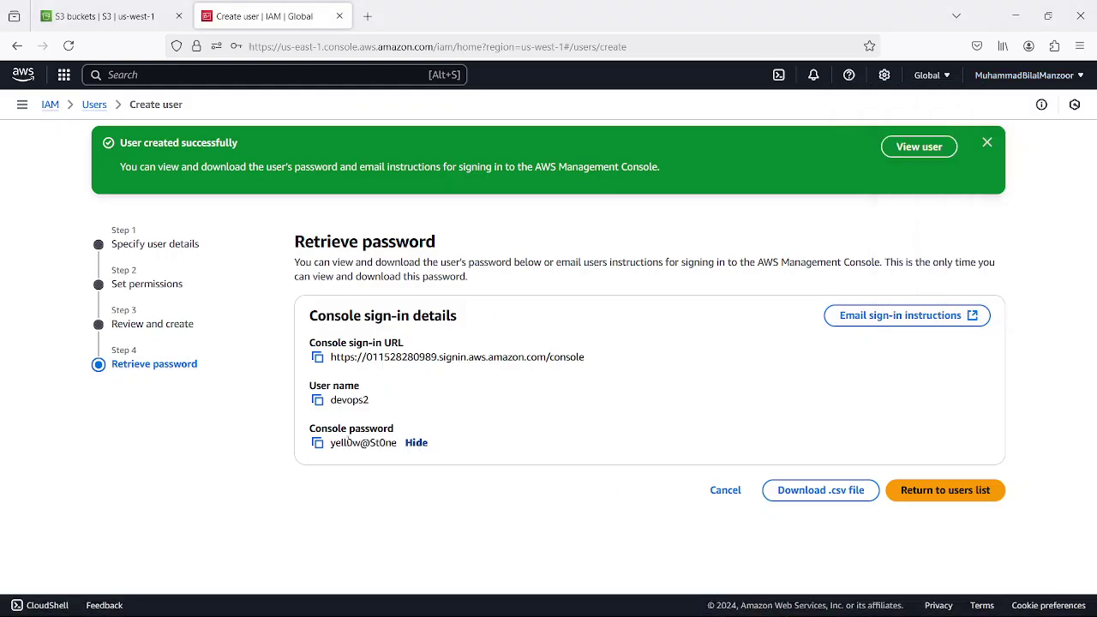
left_click(416, 443)
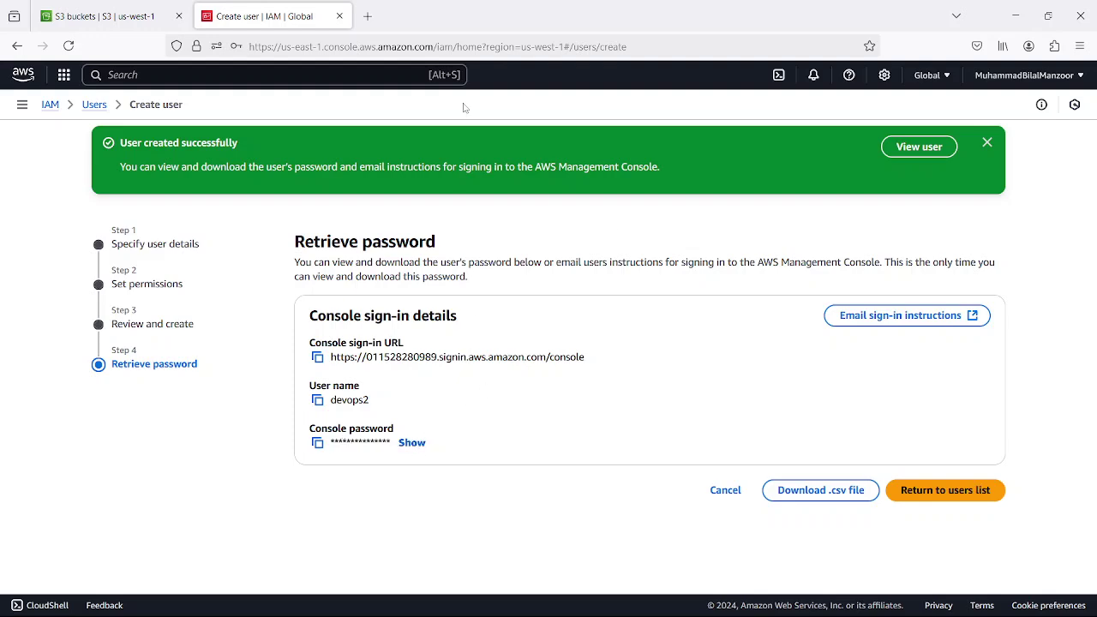
left_click(690, 601)
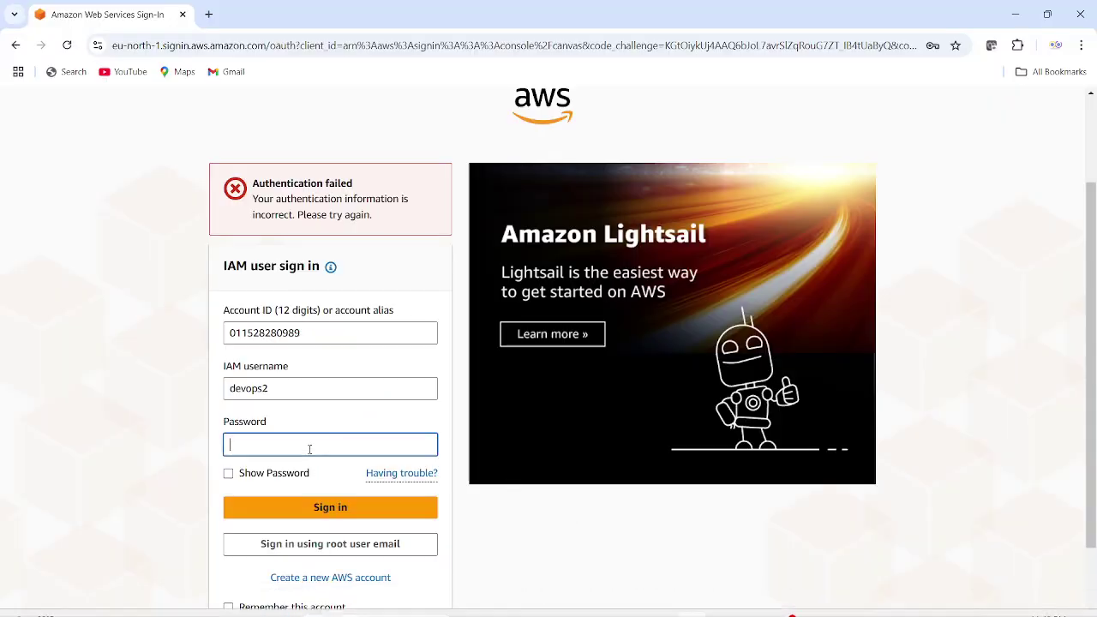
left_click(309, 445)
type("••••••")
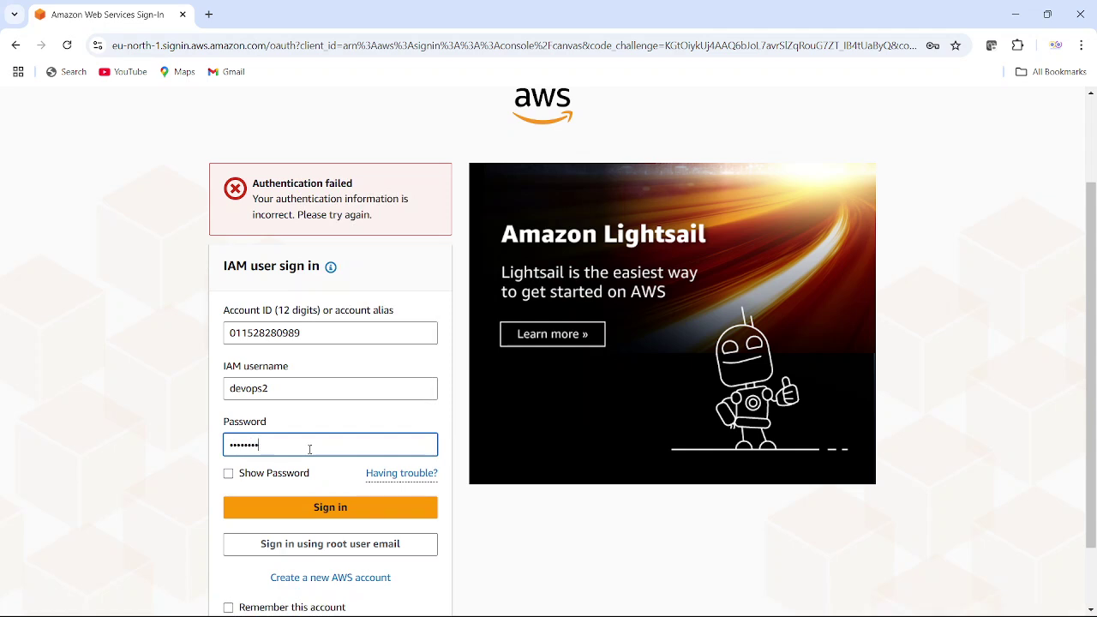
left_click(329, 507)
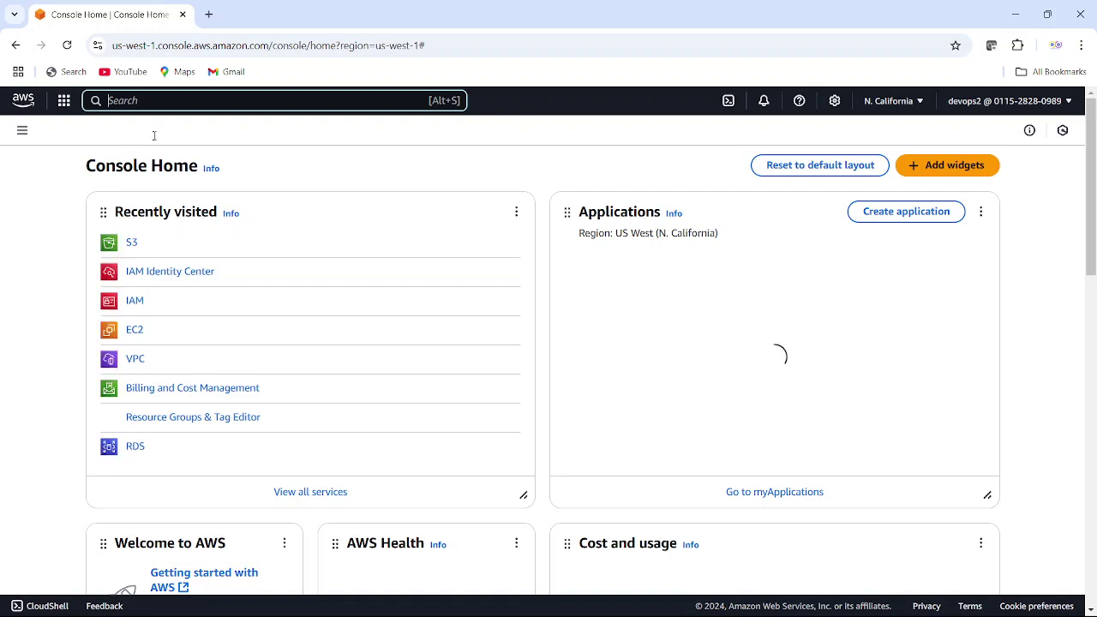
- As devops2, open Amazon S3's General purpose buckets list from the services menu
left_click(131, 245)
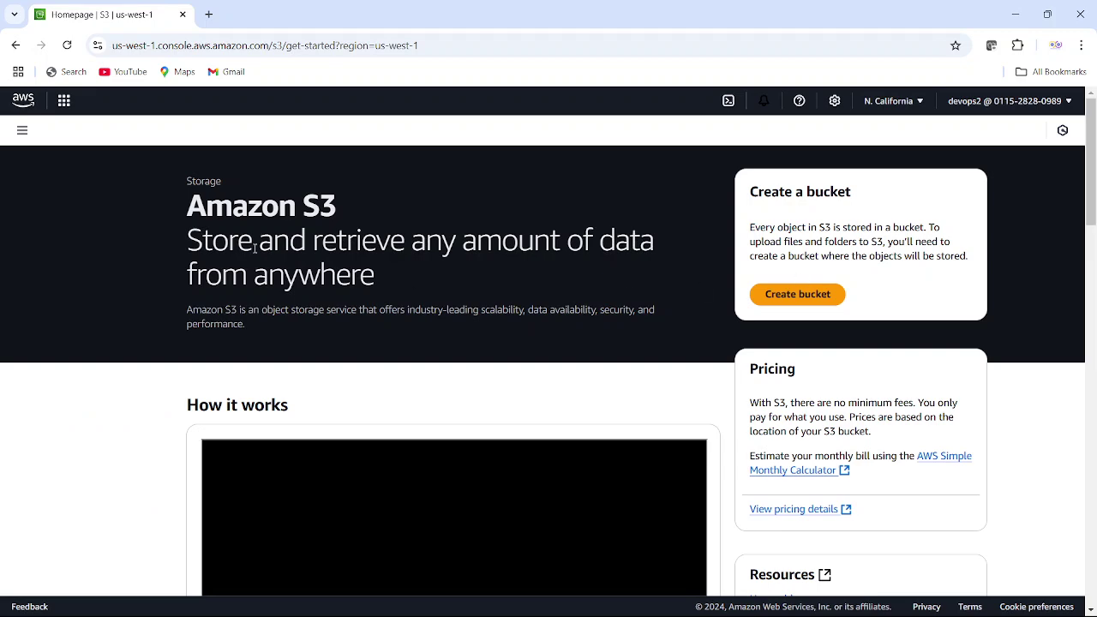
scroll(404, 371, "down", 5)
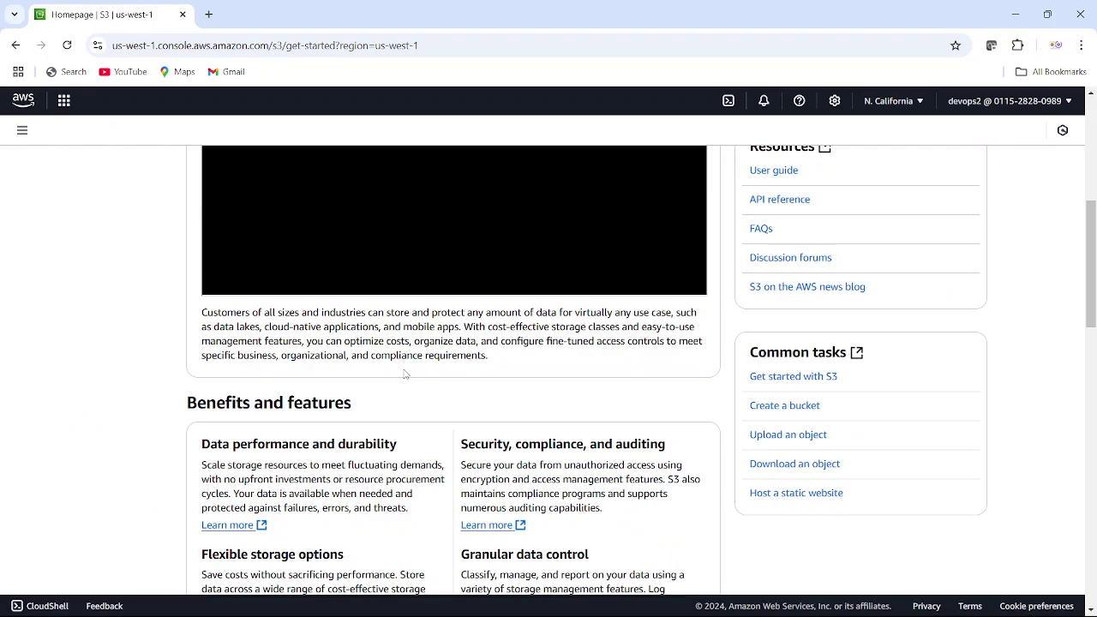
scroll(403, 370, "up", 3)
scroll(405, 374, "up", 3)
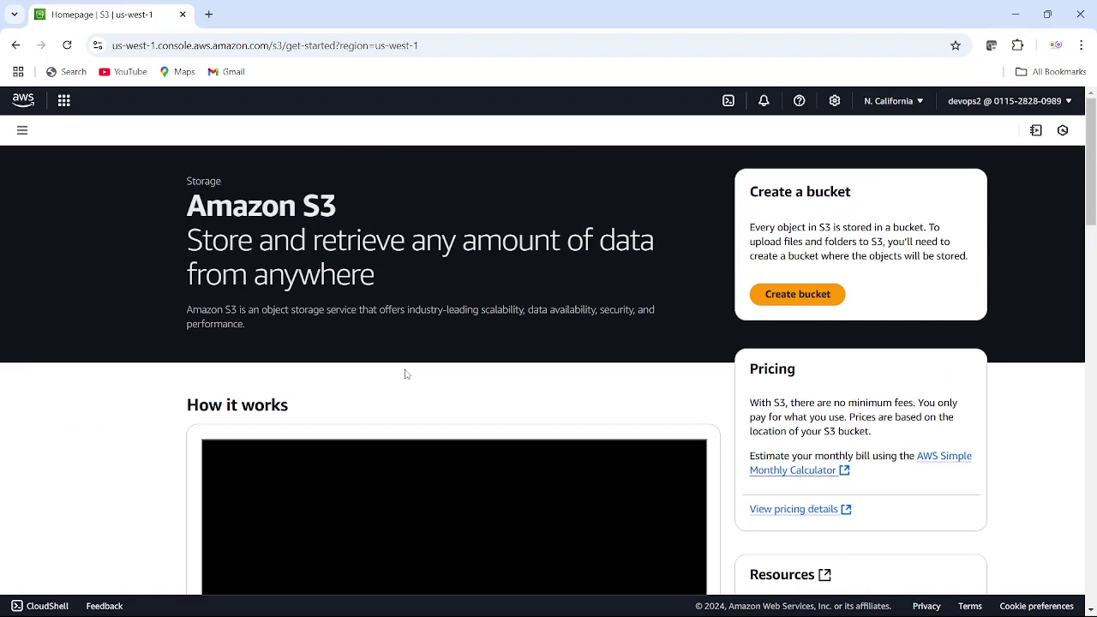
left_click(63, 101)
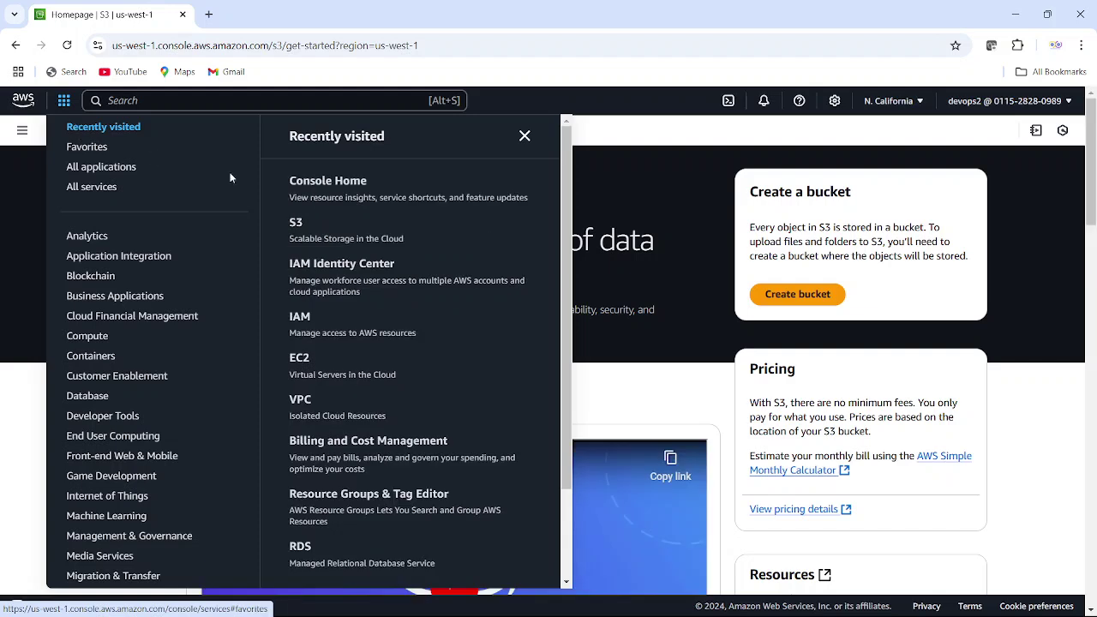
left_click(297, 226)
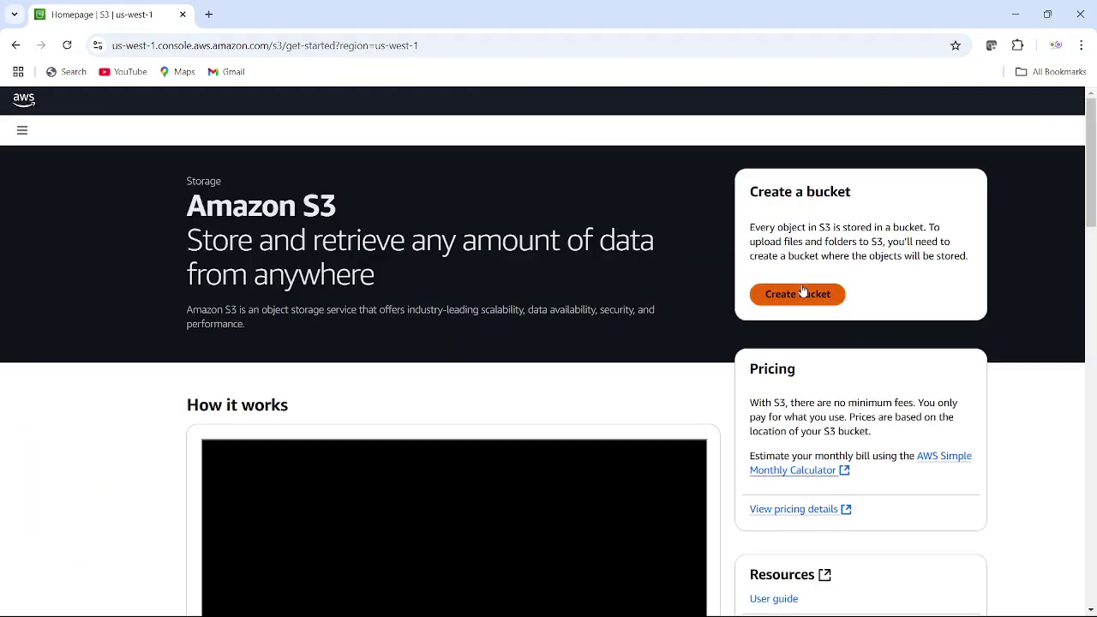
- Try creating a bucket named 'asdsaddsads', which fails with an s3:CreateBucket error
left_click(801, 295)
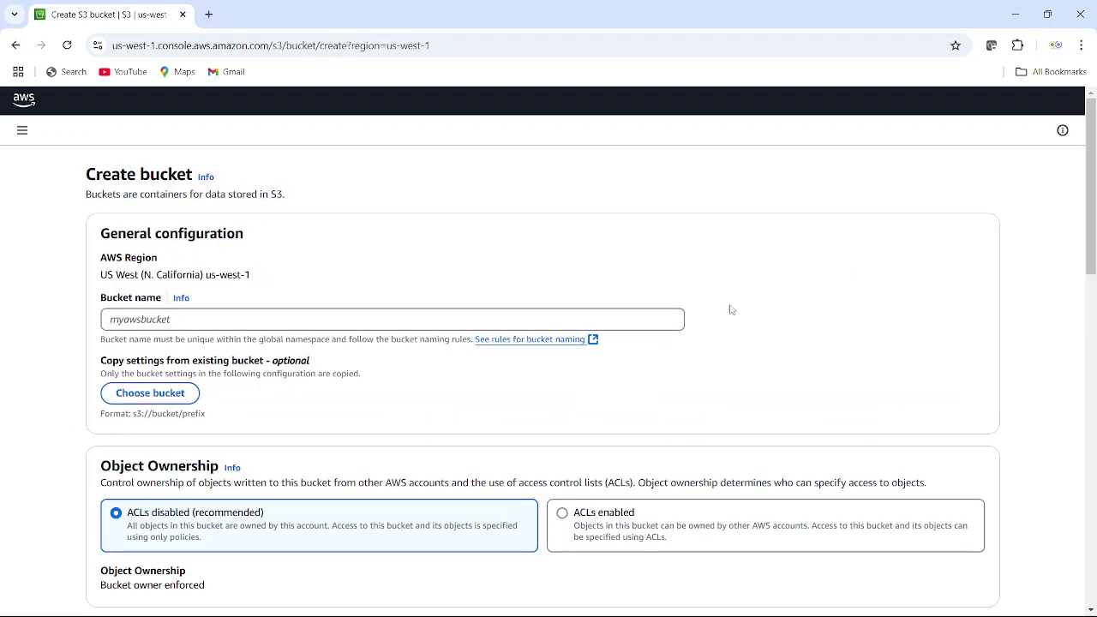
left_click(190, 320)
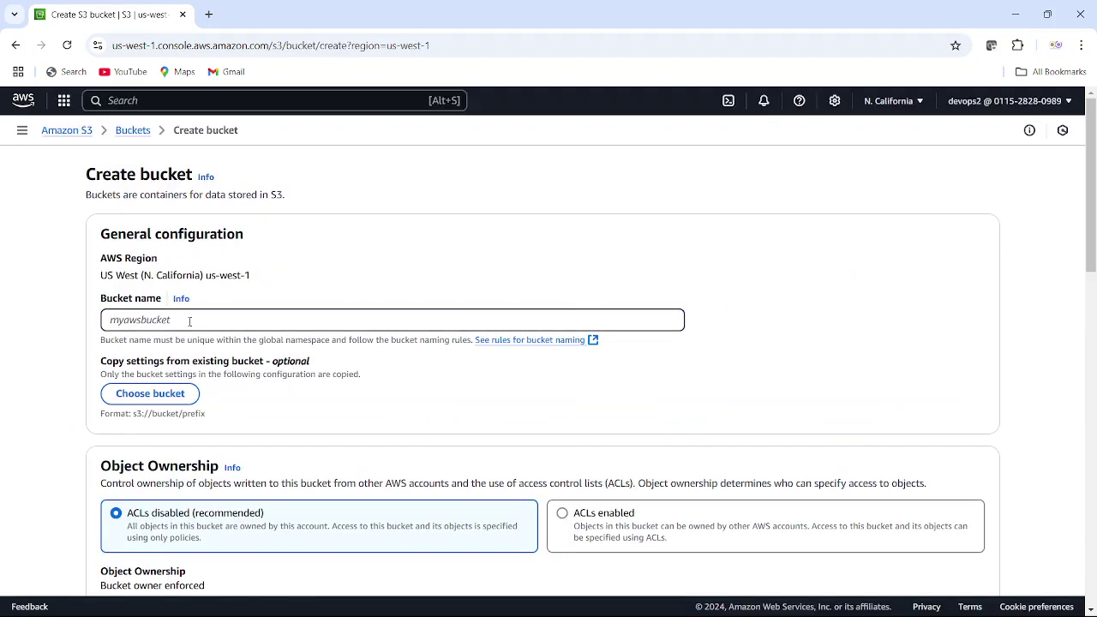
type("asdsaddsadssa")
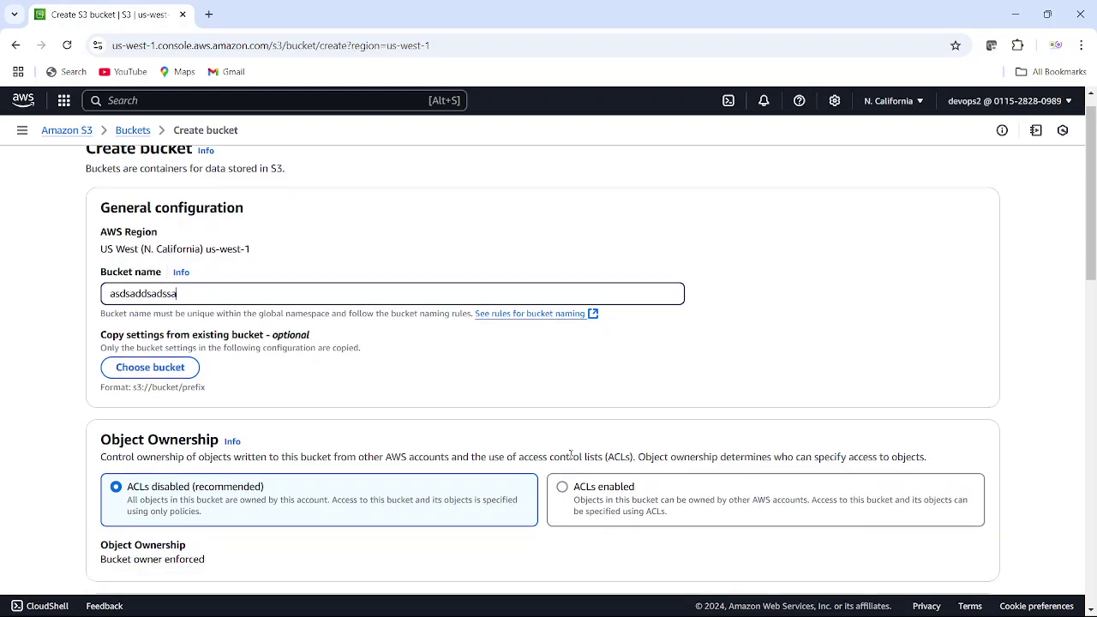
scroll(570, 458, "down", 15)
left_click(974, 554)
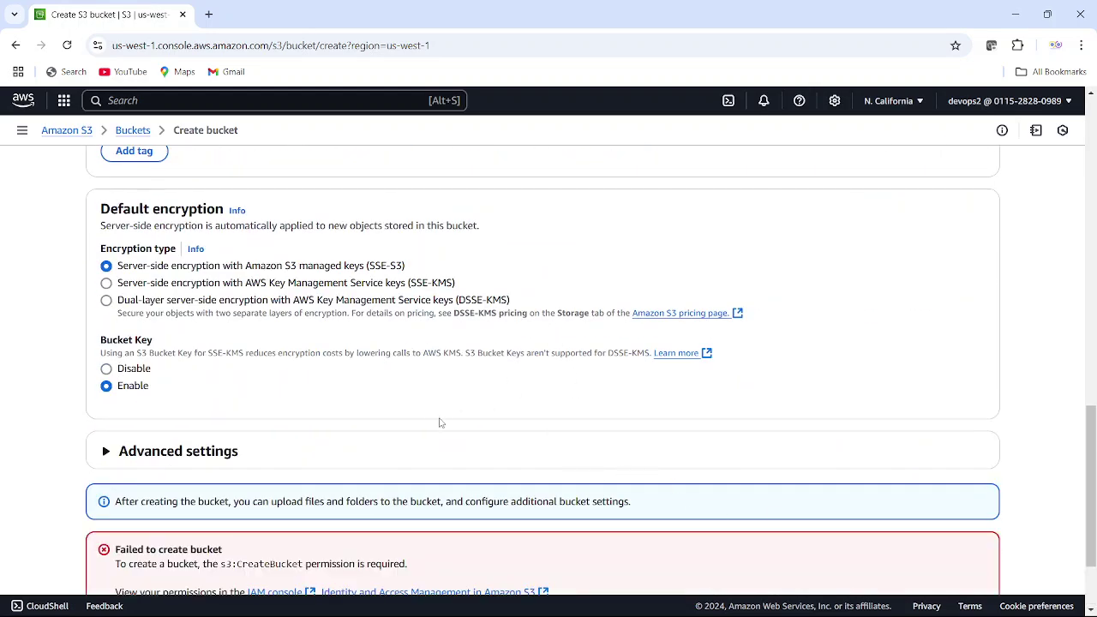
- Go back to the buckets list, which also denies listing, and return to the IAM page
scroll(380, 433, "down", 3)
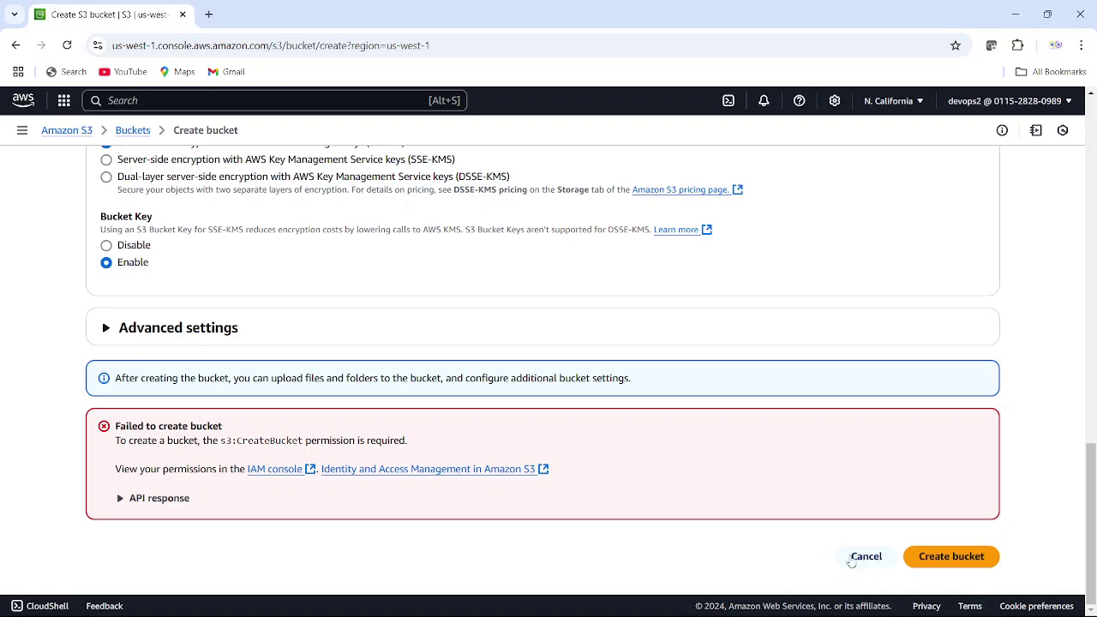
scroll(359, 354, "up", 15)
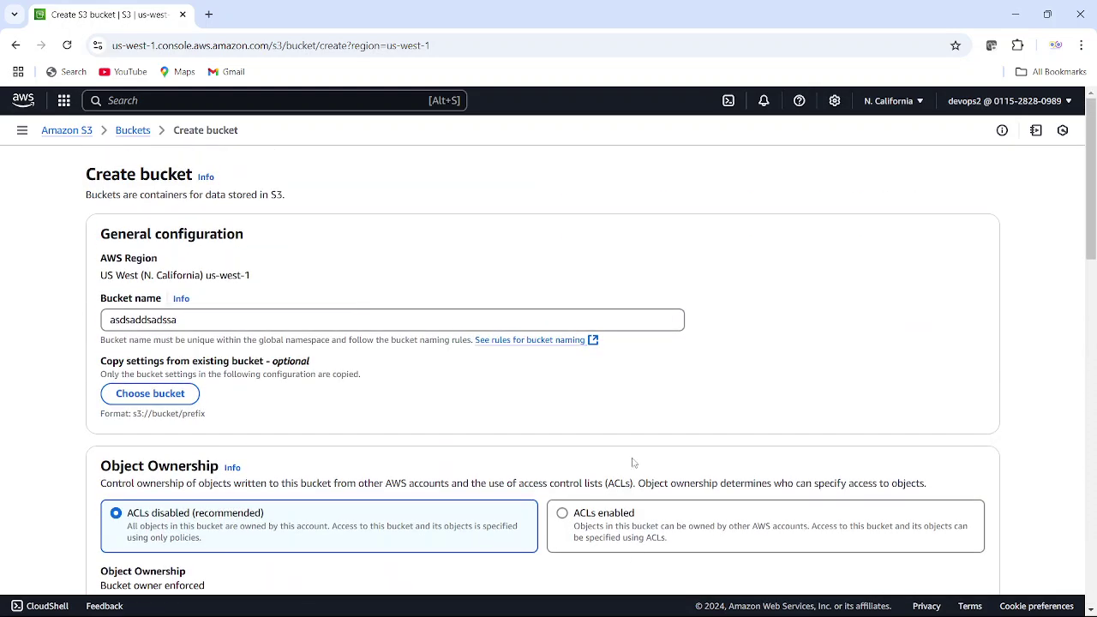
left_click(132, 133)
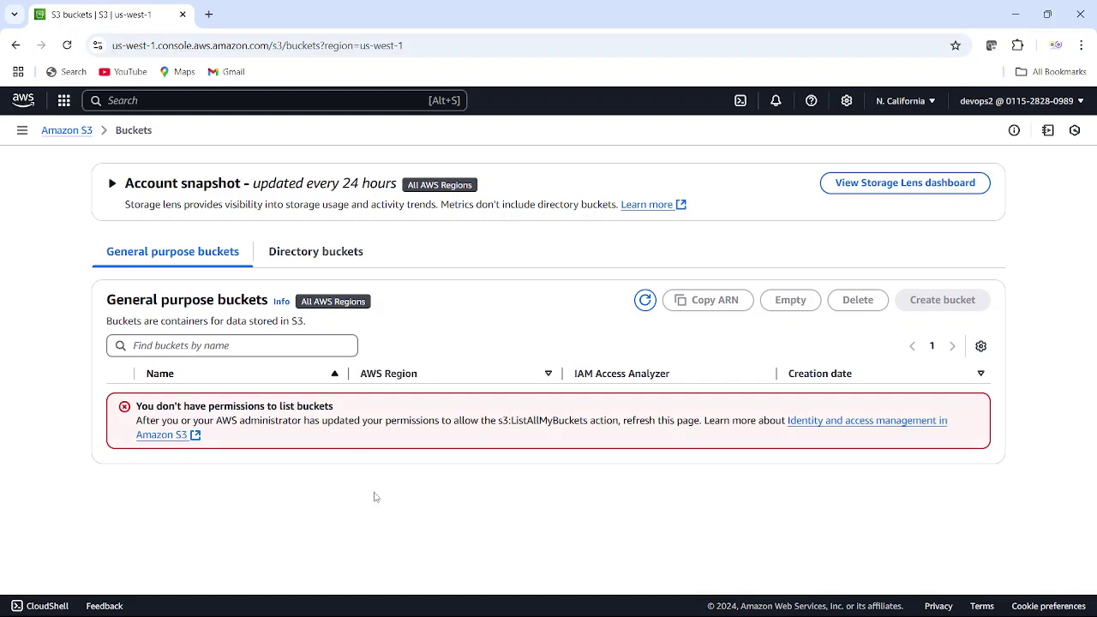
left_click(720, 602)
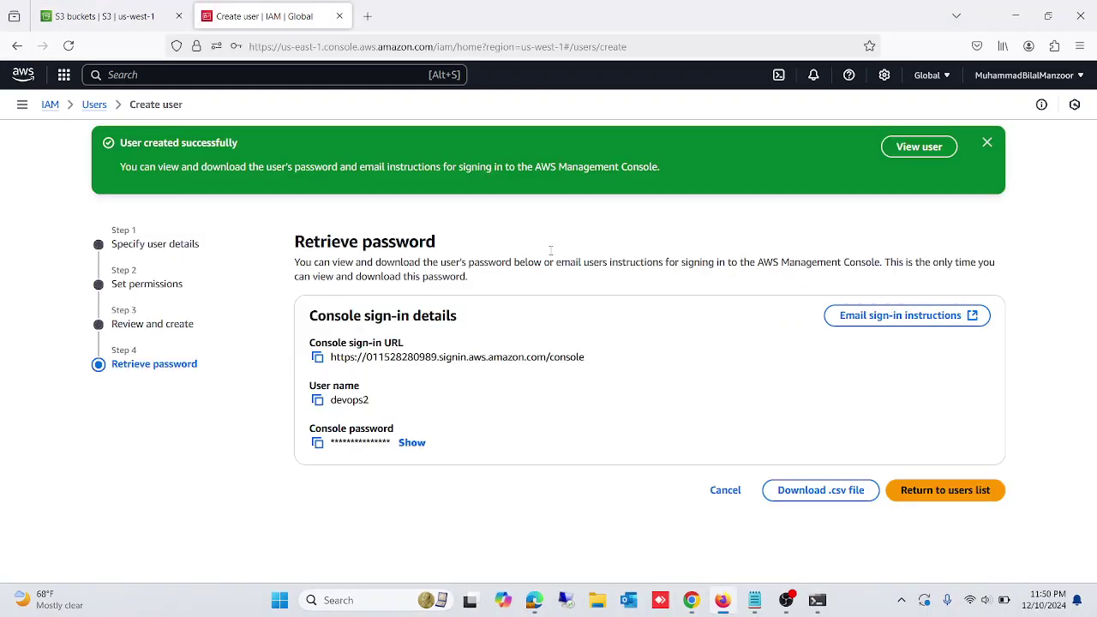
- Open the devops2 user in IAM and start adding permissions
left_click(120, 17)
left_click(245, 12)
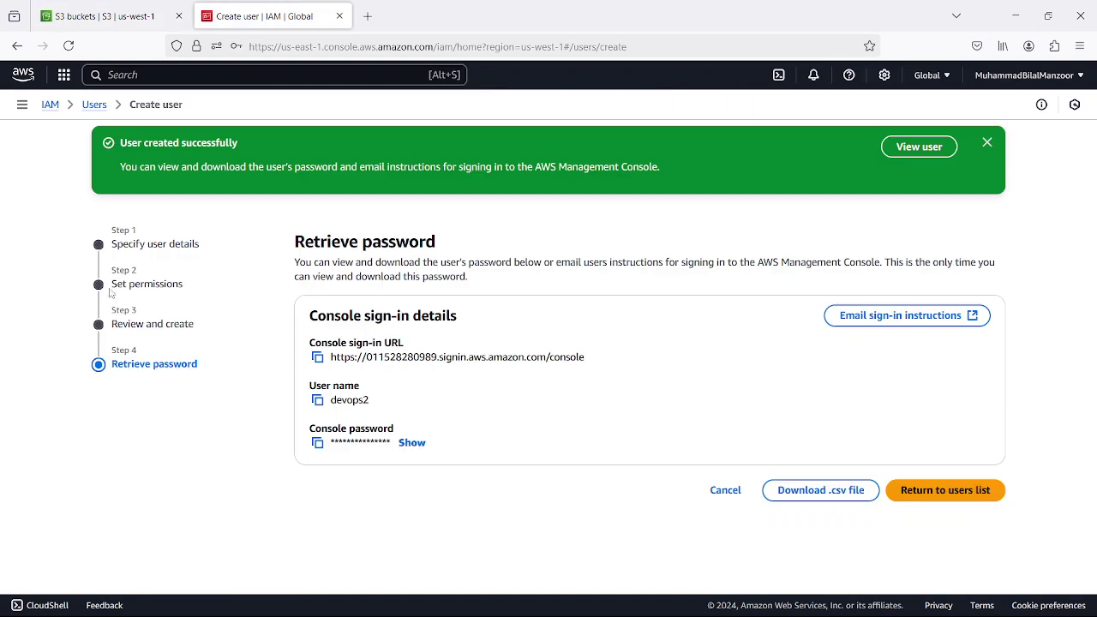
left_click(94, 104)
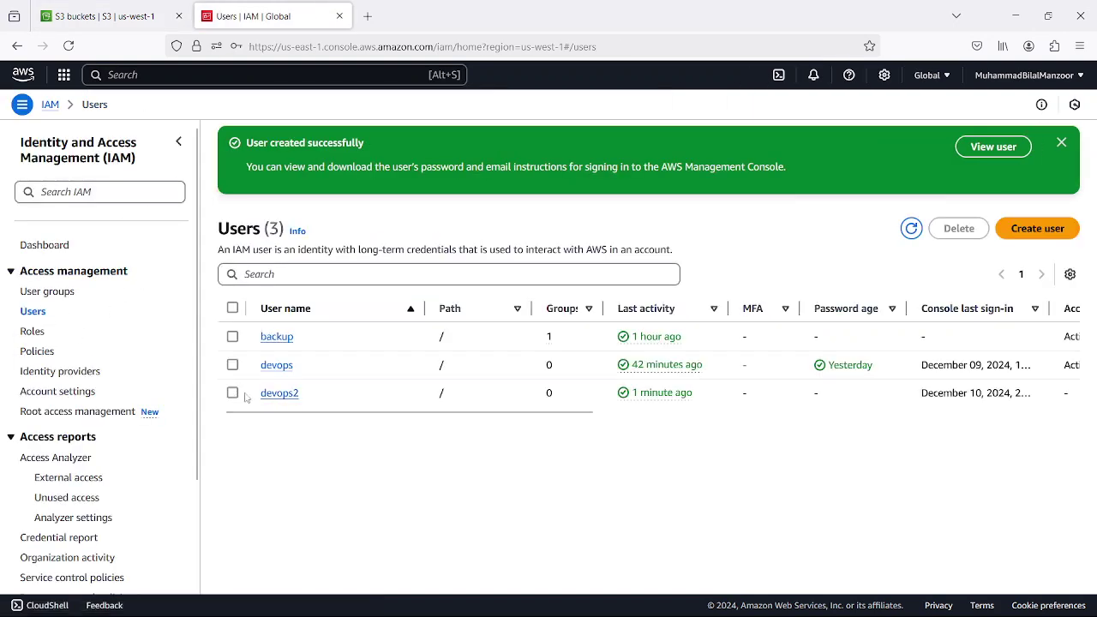
left_click(278, 394)
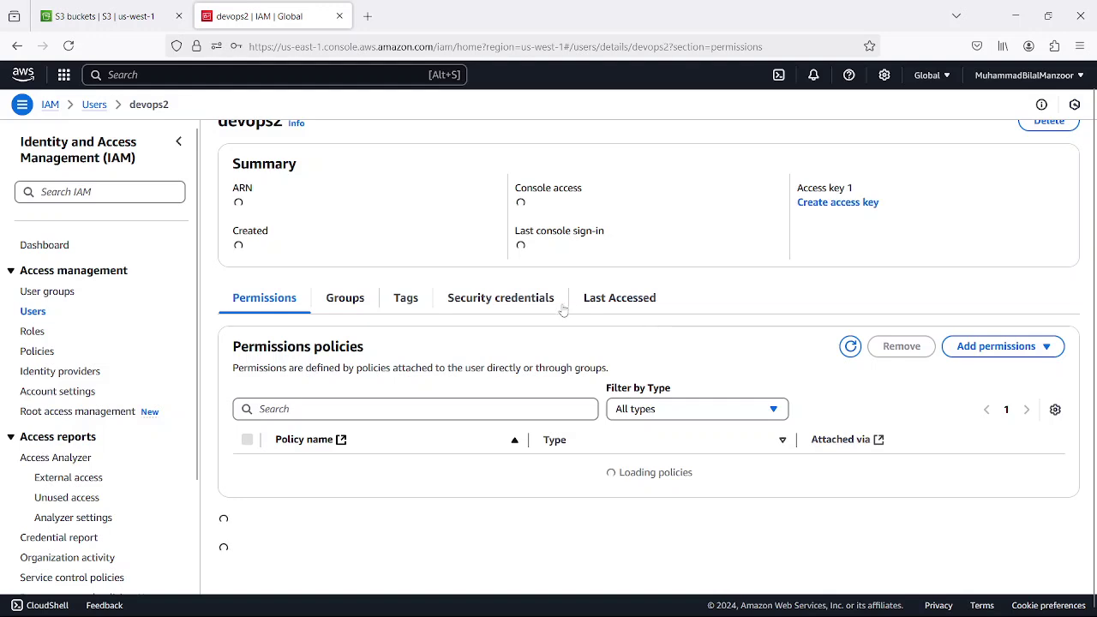
left_click(1007, 347)
left_click(1019, 374)
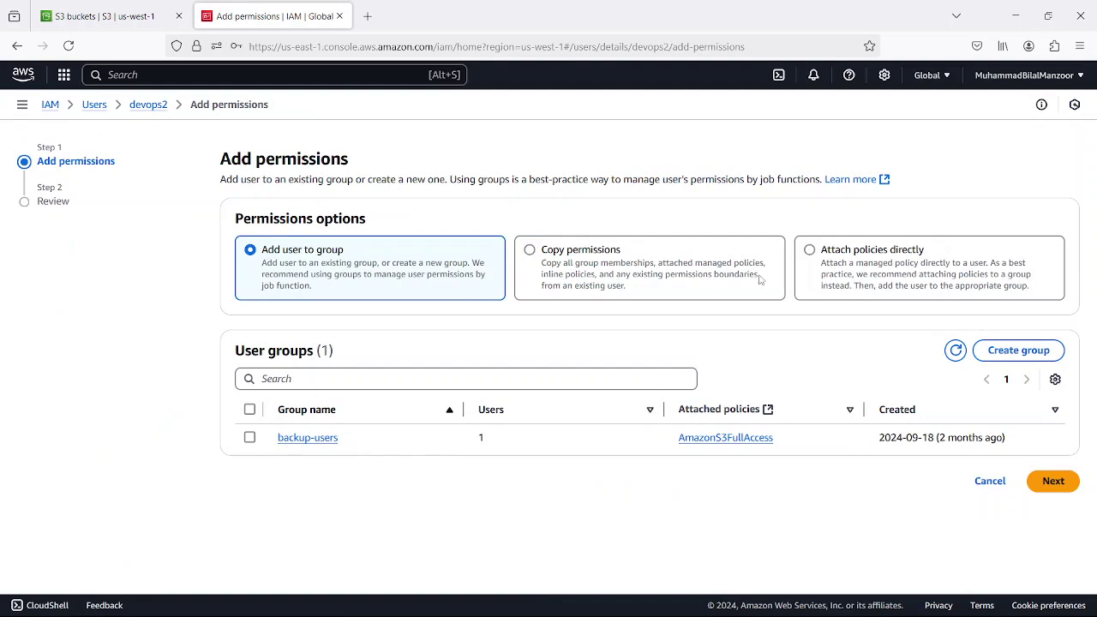
- Attach AmazonS3FullAccess directly to devops2, found by searching 's3'
left_click(866, 257)
left_click(406, 395)
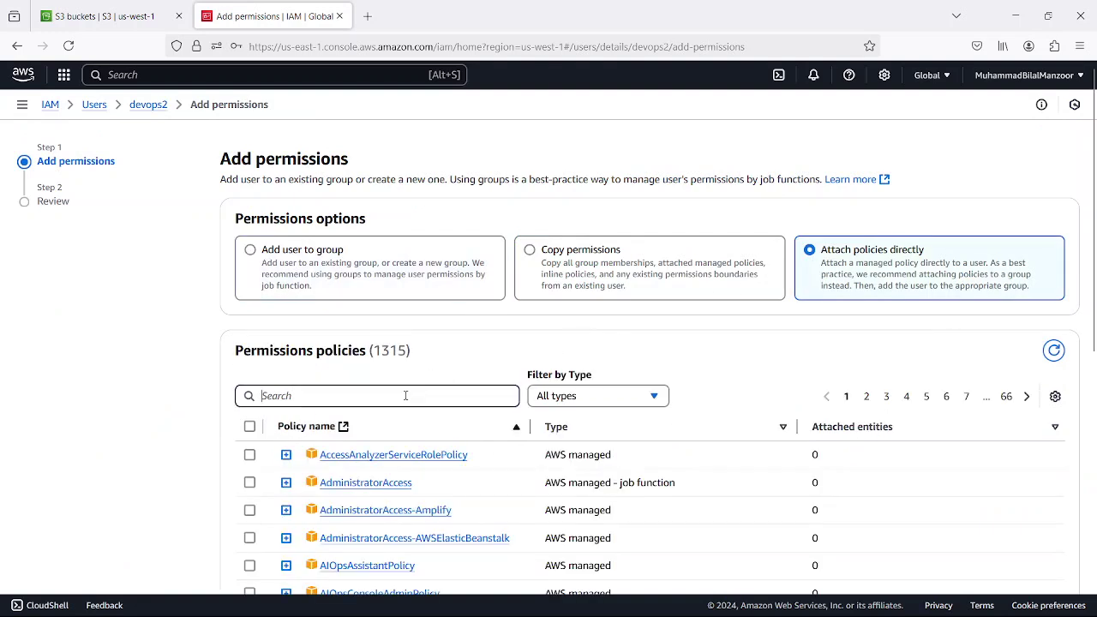
type("s3")
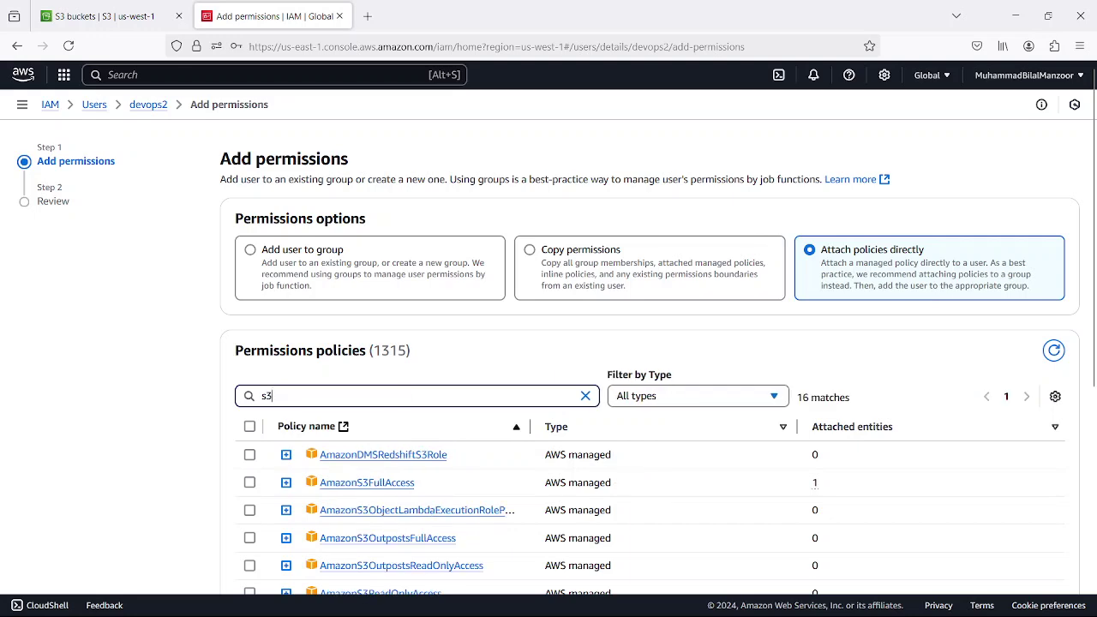
scroll(397, 456, "down", 2)
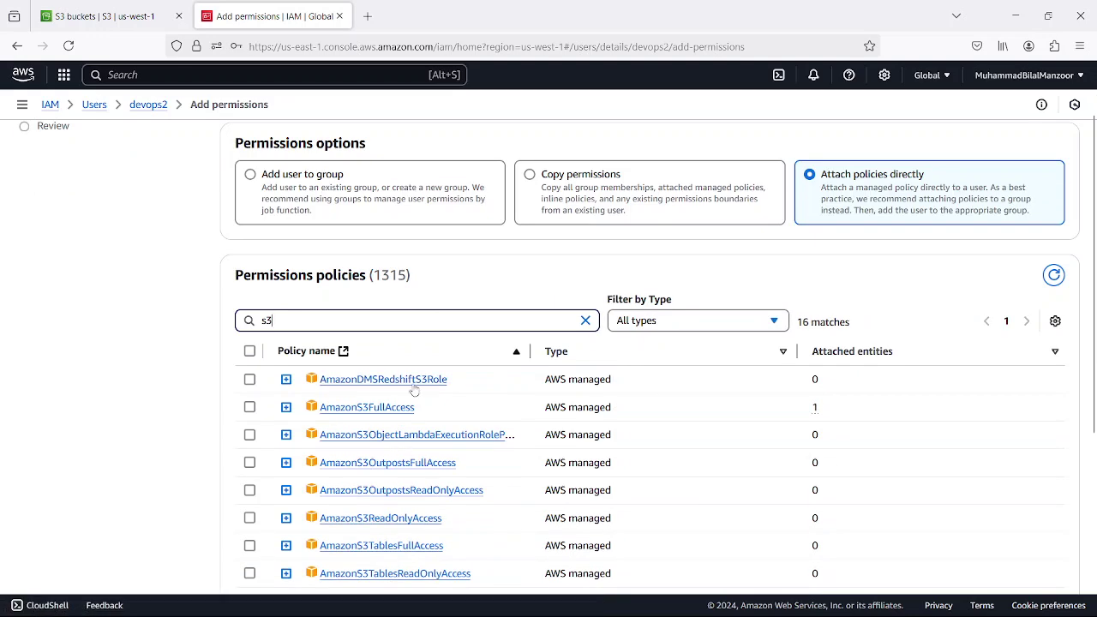
scroll(377, 495, "down", 2)
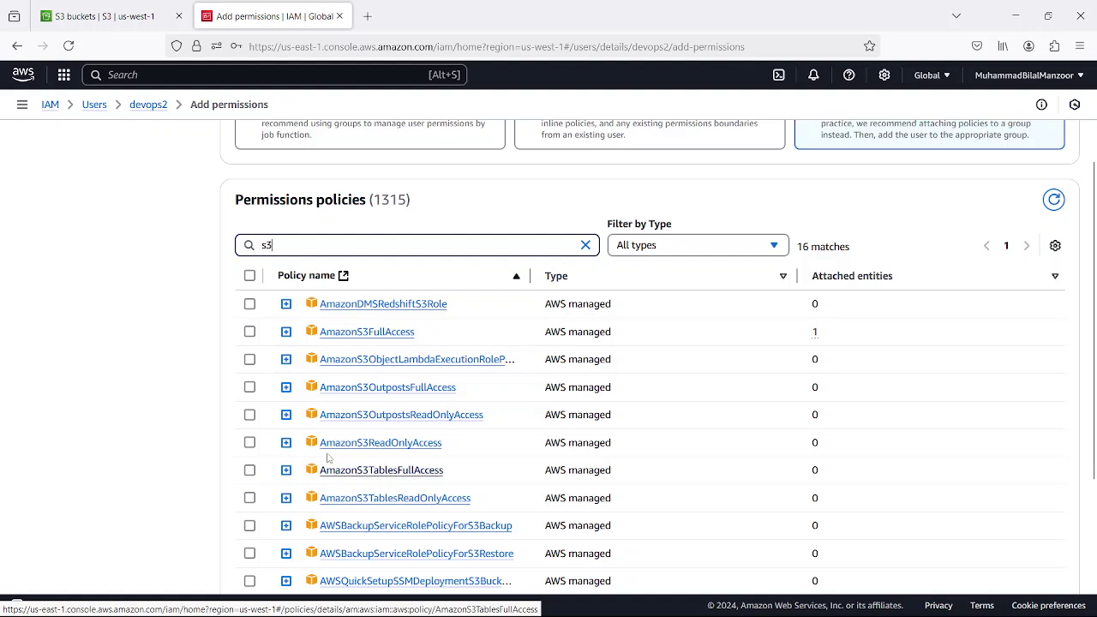
left_click(249, 331)
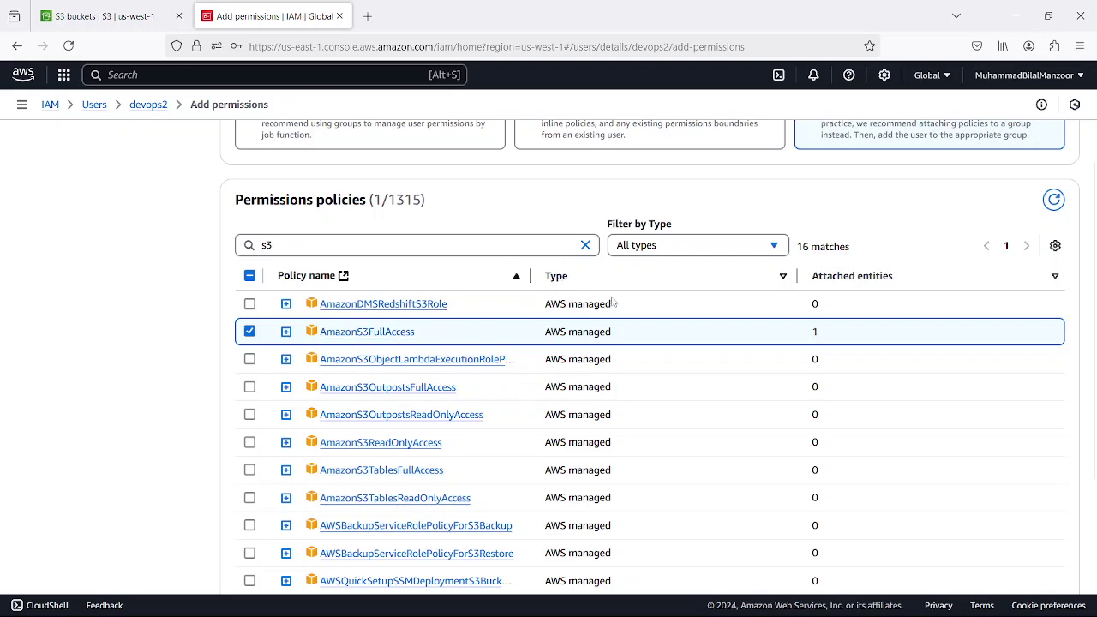
scroll(607, 309, "up", 3)
scroll(606, 309, "down", 5)
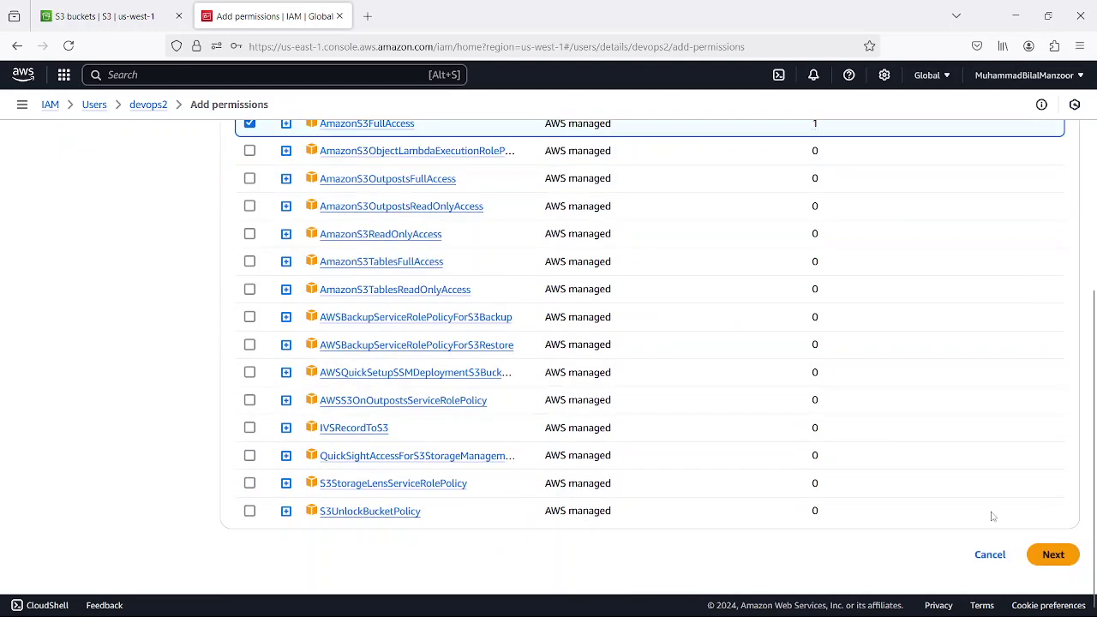
left_click(1050, 553)
left_click(998, 417)
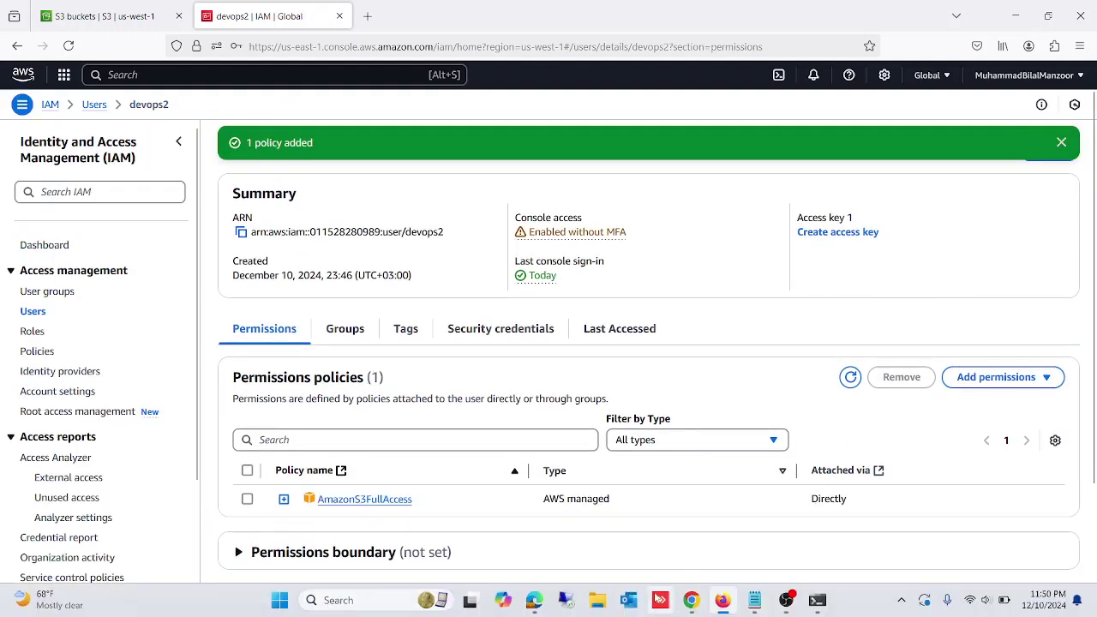
- In the devops2 window, reload S3 and open data.project1.itpspro.com and fcbackup-23072015
left_click(691, 607)
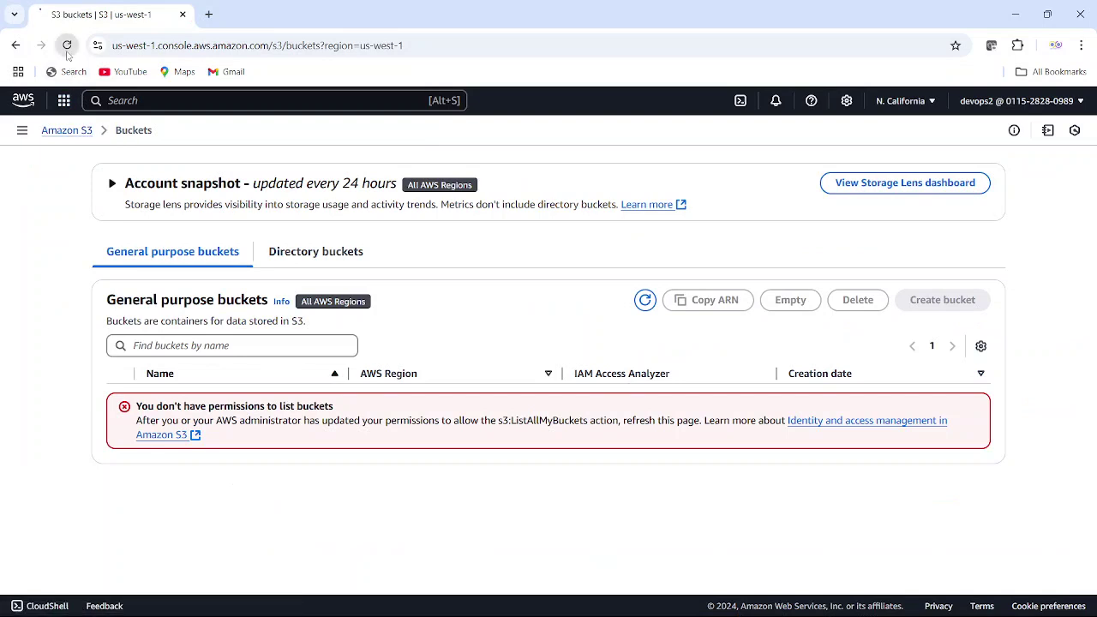
left_click(67, 45)
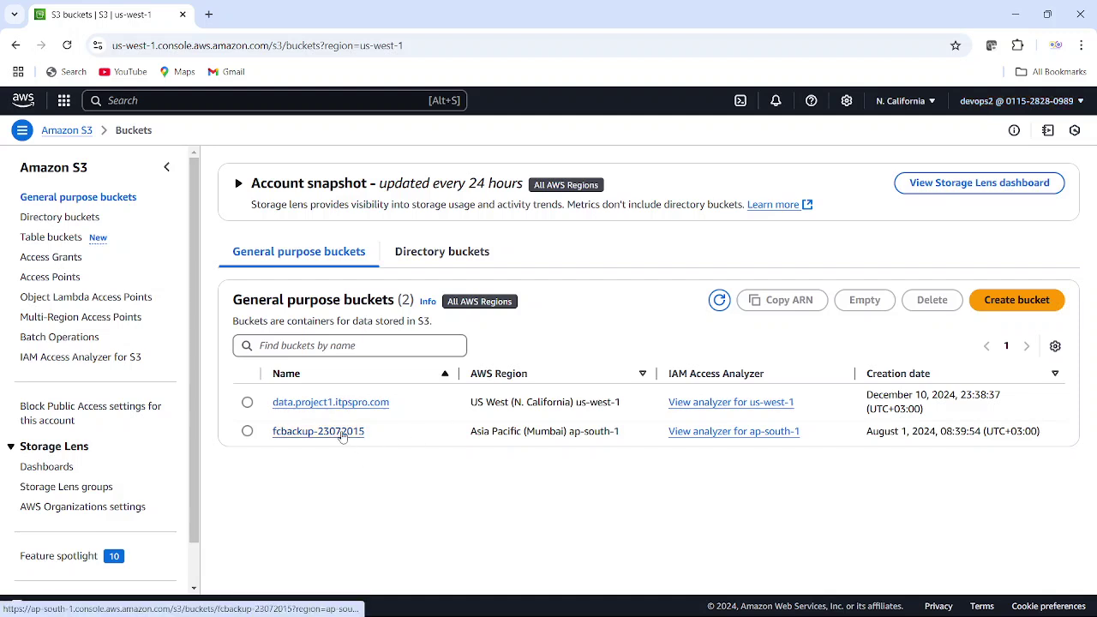
left_click(331, 402)
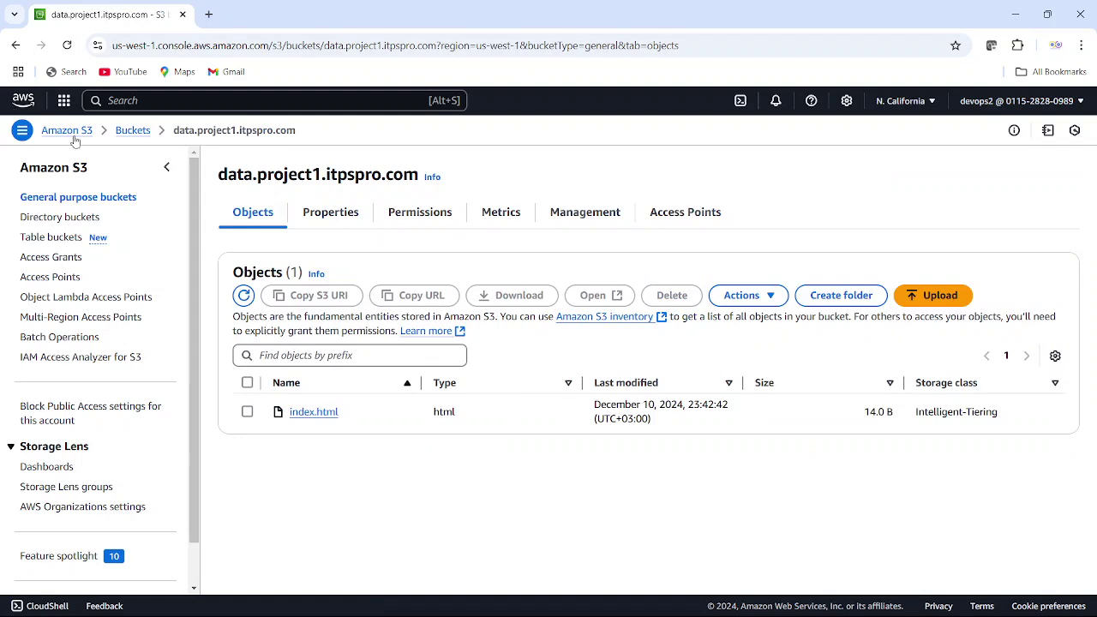
left_click(133, 130)
left_click(303, 433)
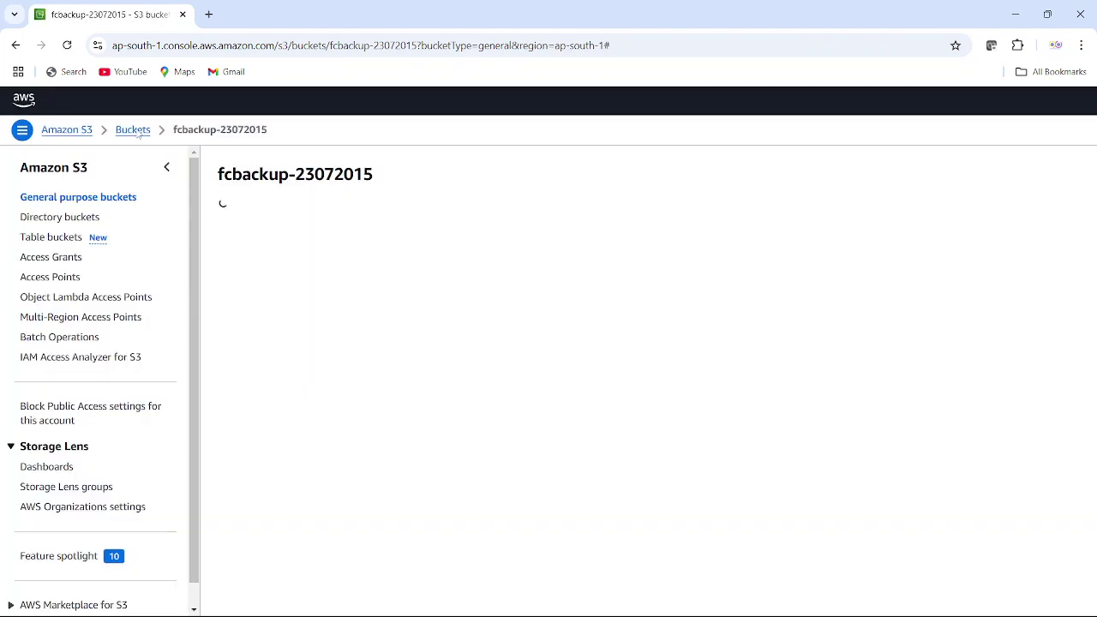
left_click(135, 131)
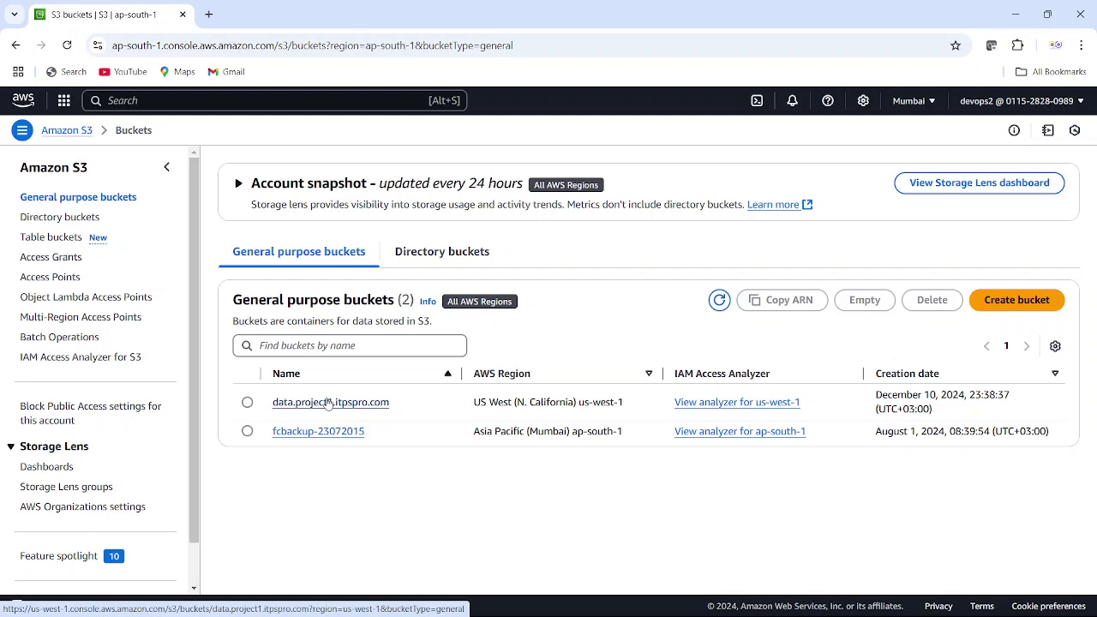
left_click(319, 433)
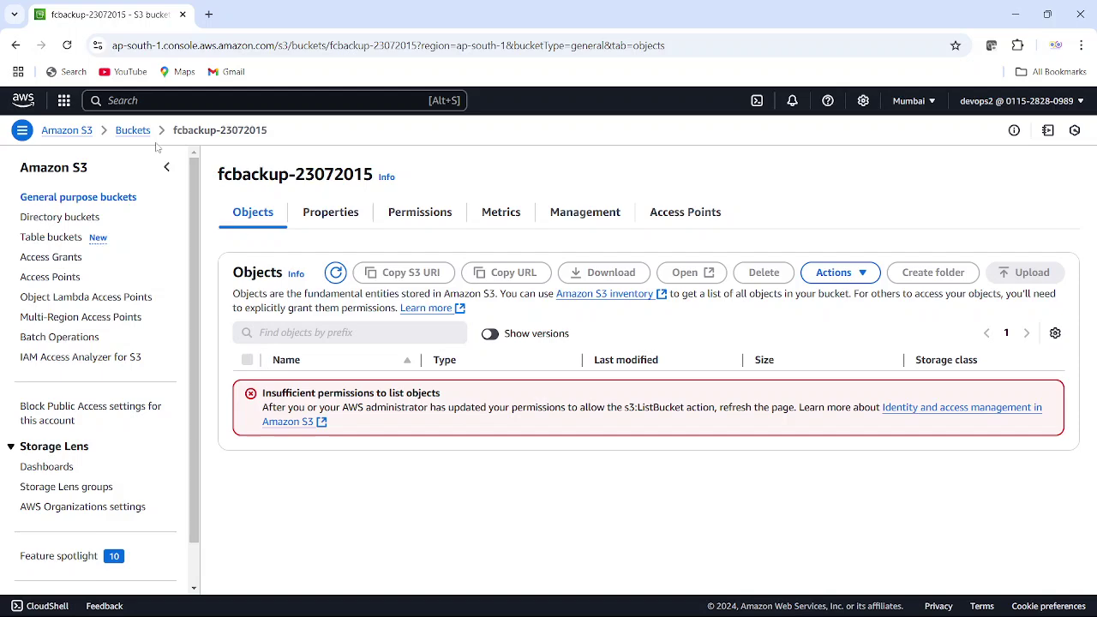
left_click(132, 130)
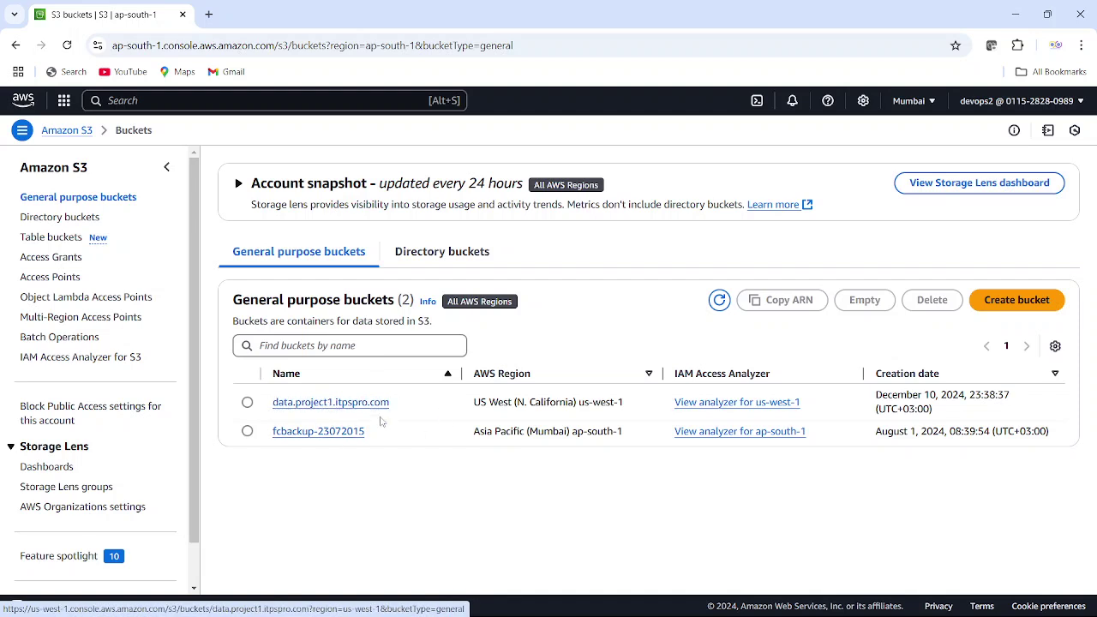
- Return to the administrator's S3 buckets tab
left_click(722, 601)
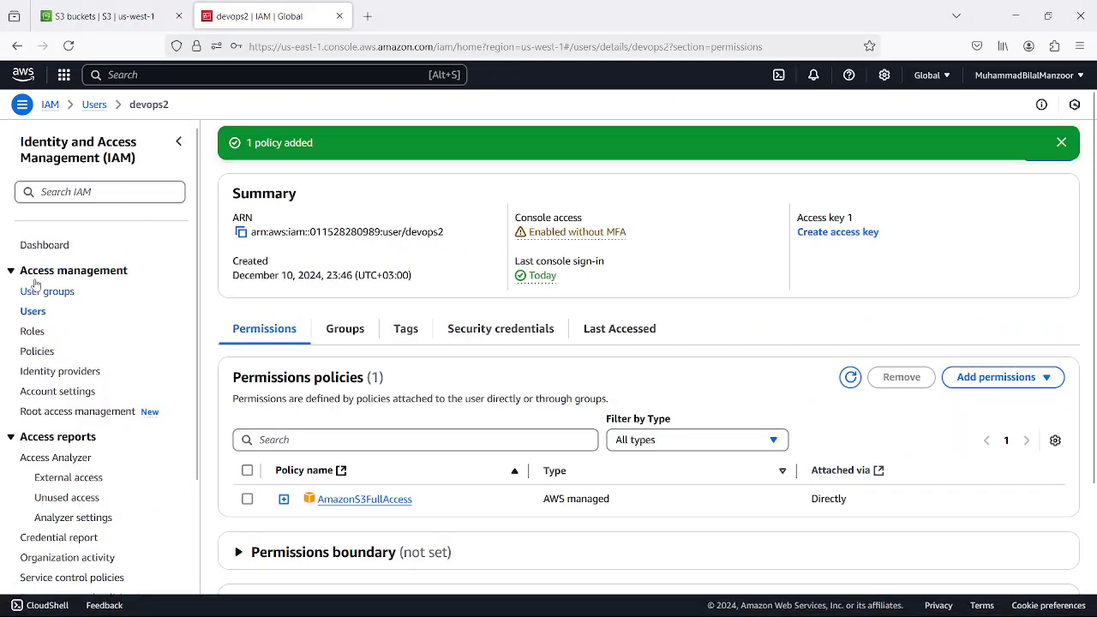
left_click(103, 15)
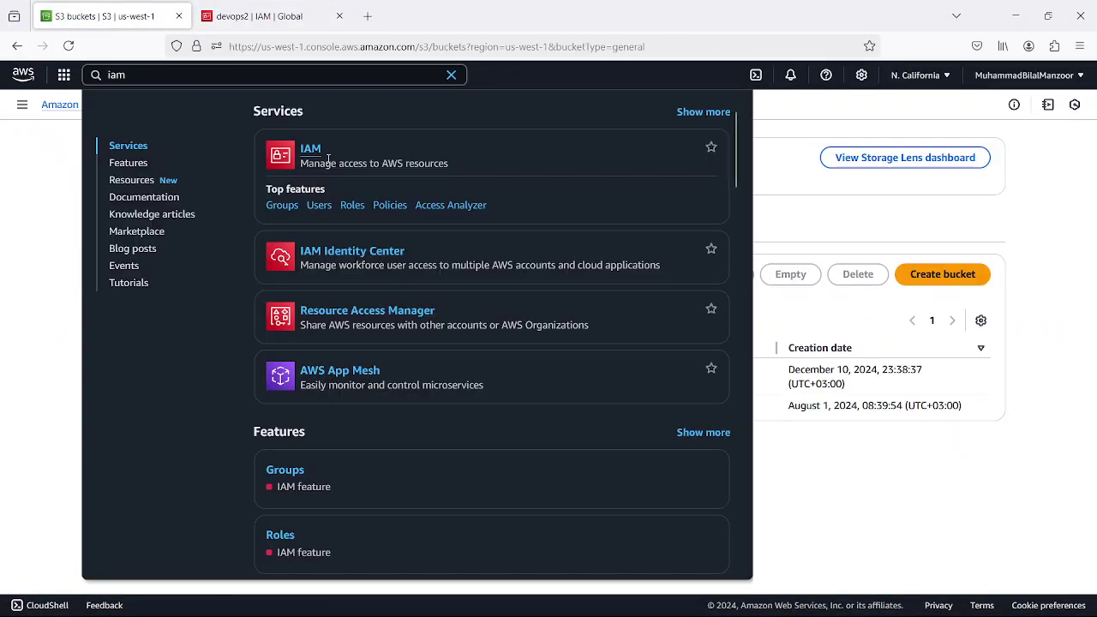
left_click(257, 15)
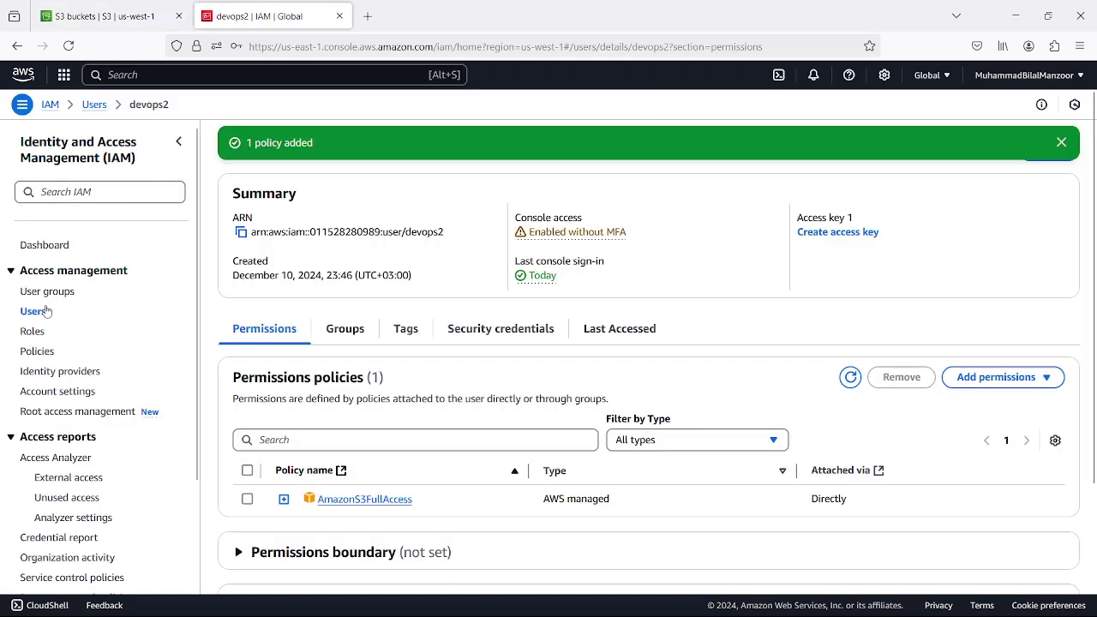
left_click(103, 15)
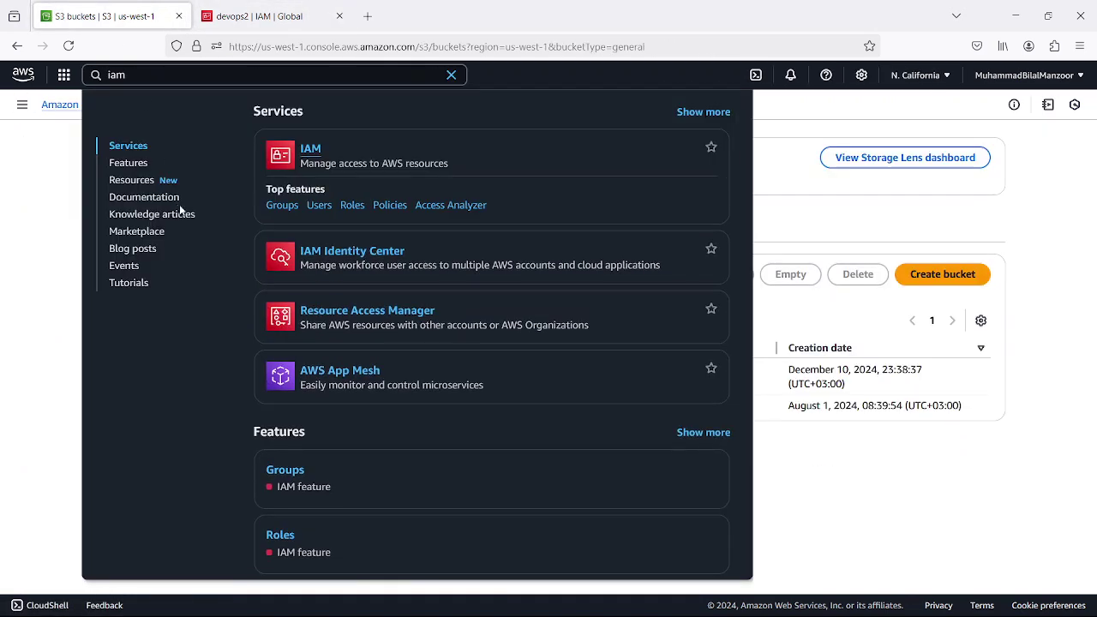
left_click(50, 308)
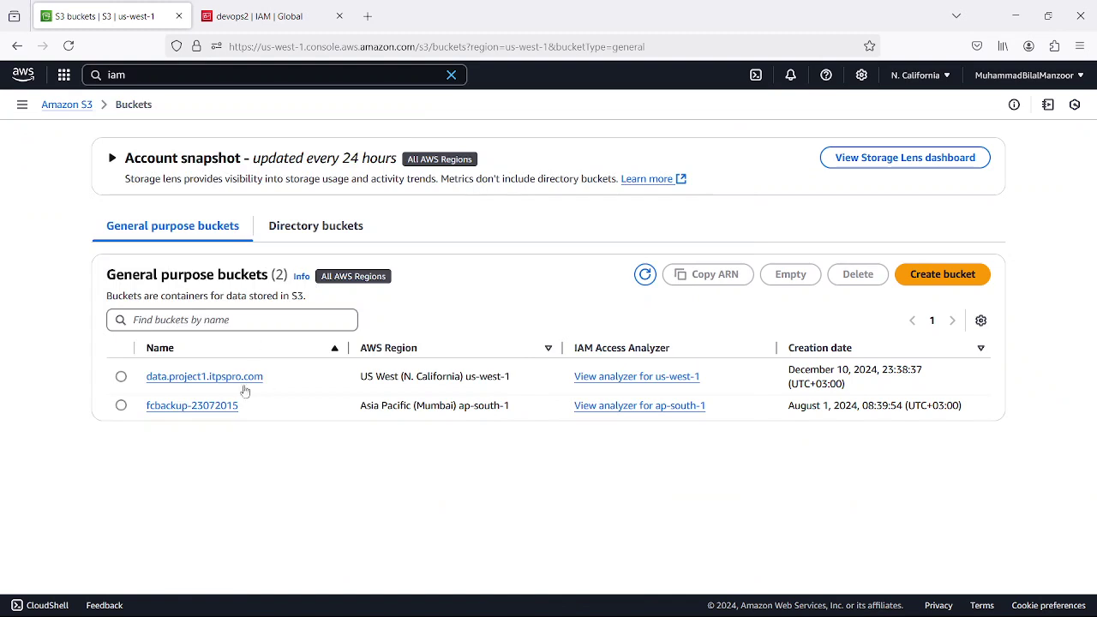
- Create bucket data.project2.itpspro.com in us-west-1 with default settings
left_click(942, 282)
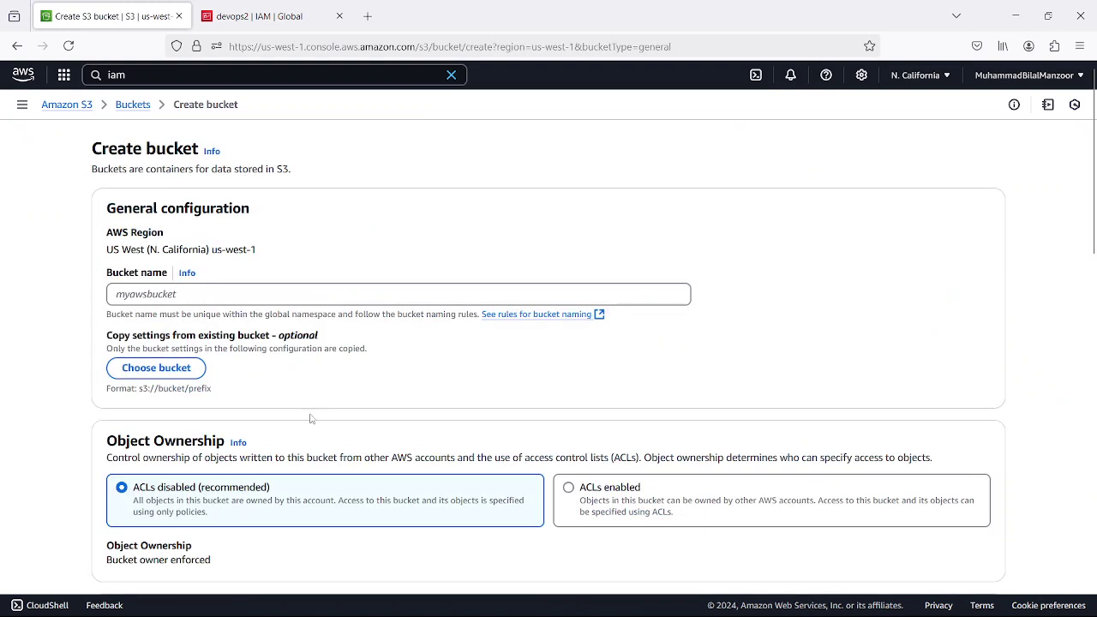
left_click(211, 294)
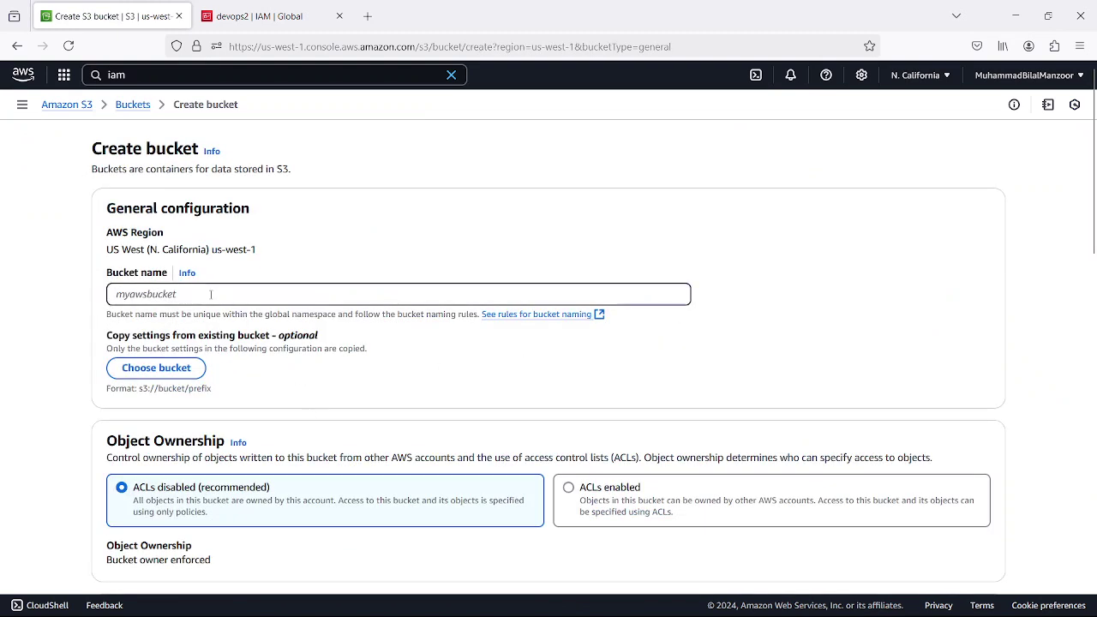
type("data.project2.itpspro.com")
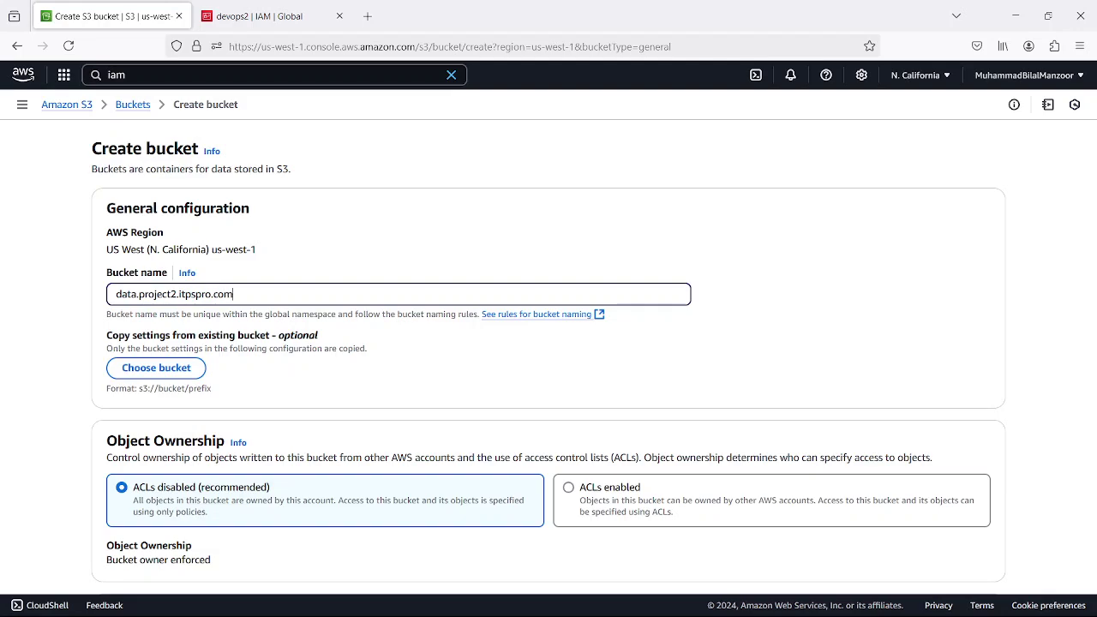
scroll(349, 388, "down", 12)
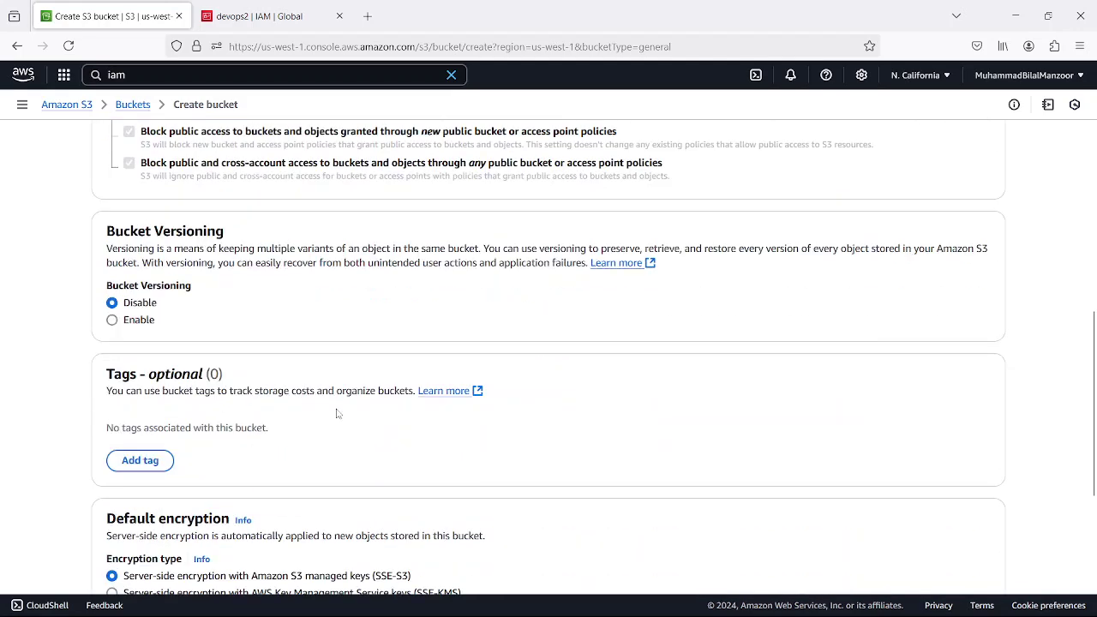
left_click(945, 556)
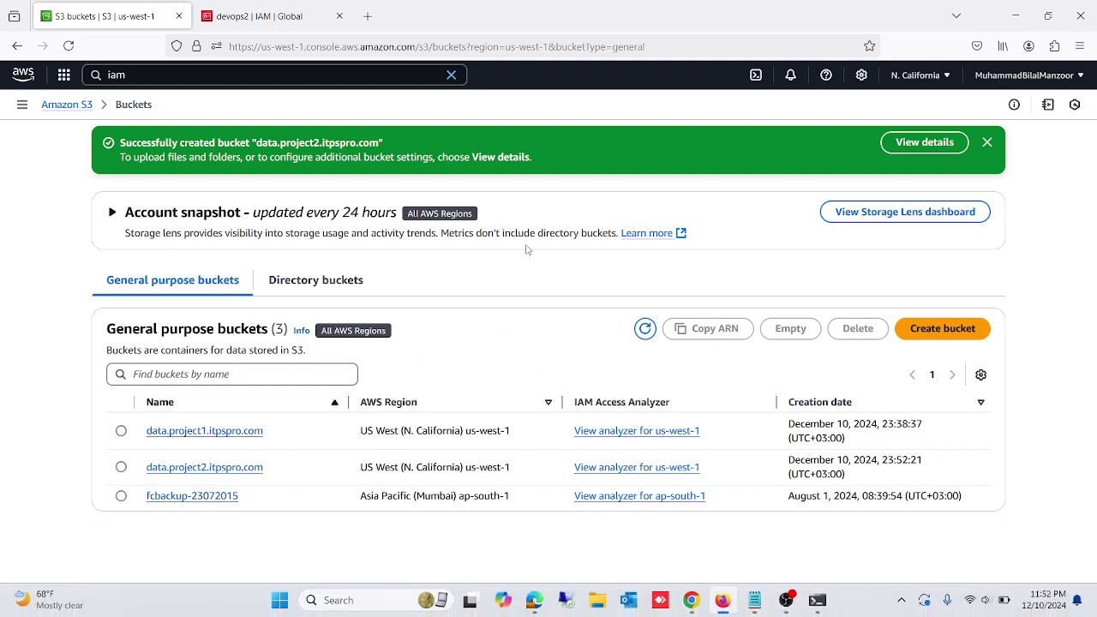
- As devops2, reload the list and open data.project1, data.project2, then fcbackup-23072015
left_click(688, 603)
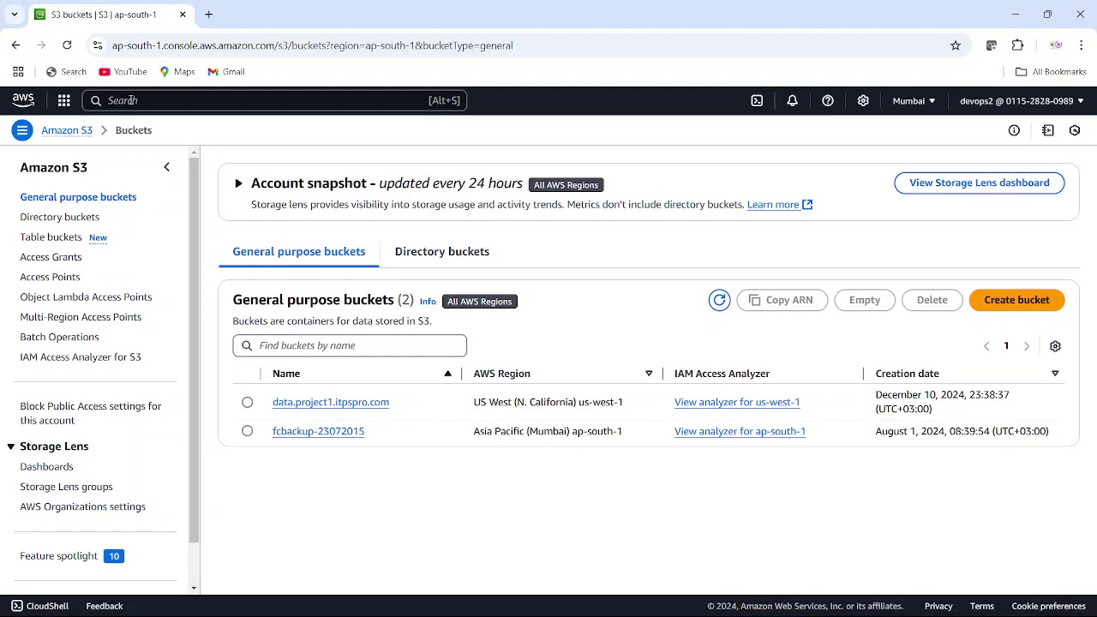
left_click(67, 44)
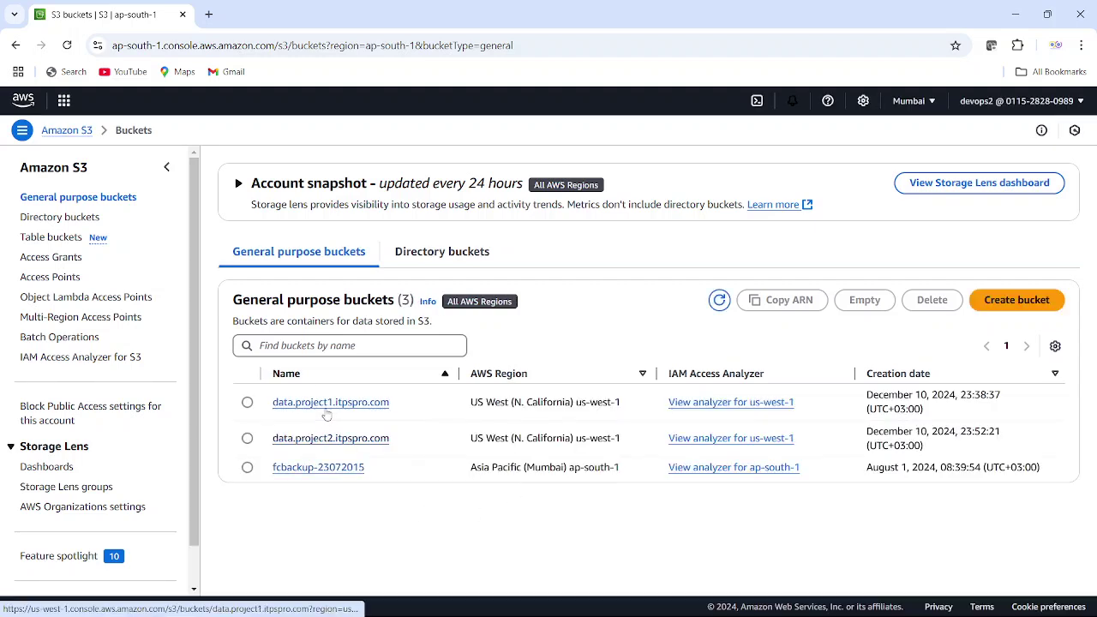
left_click(323, 407)
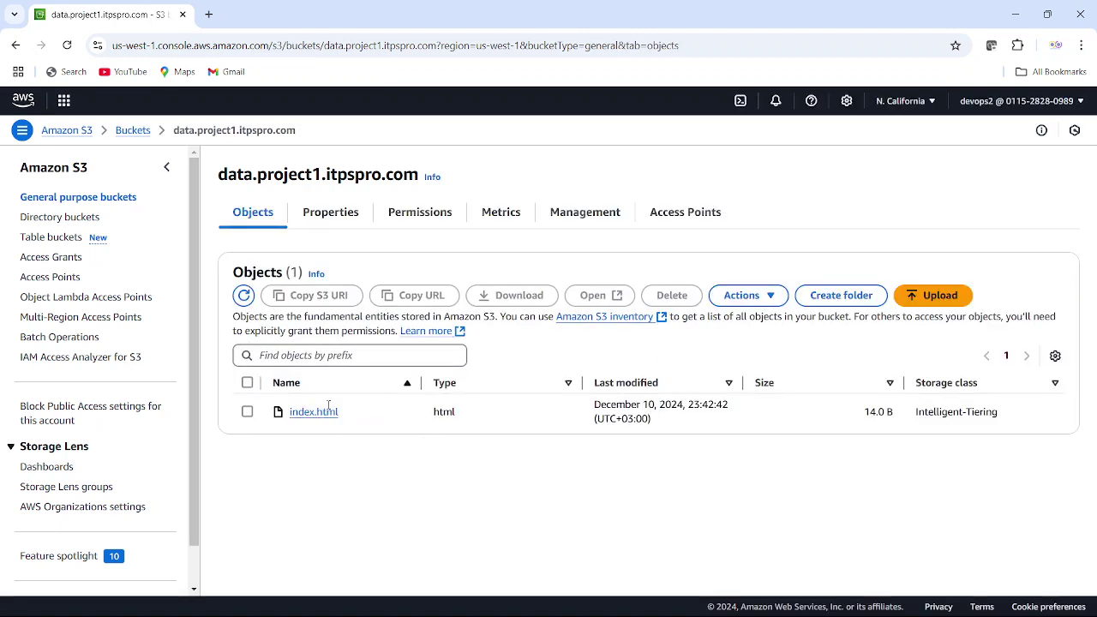
left_click(132, 131)
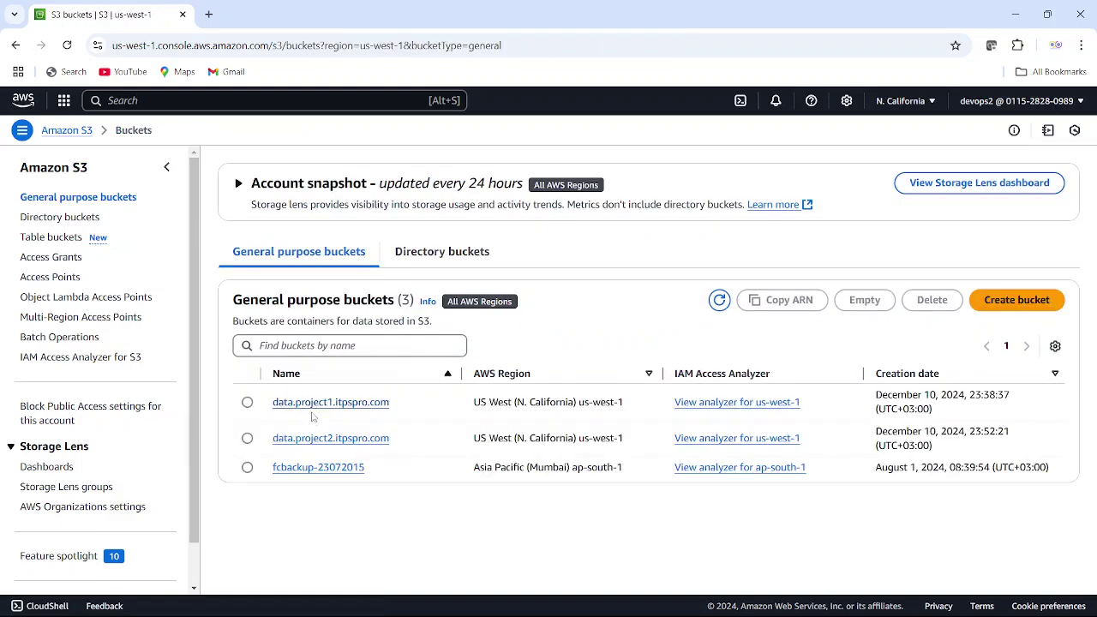
left_click(320, 437)
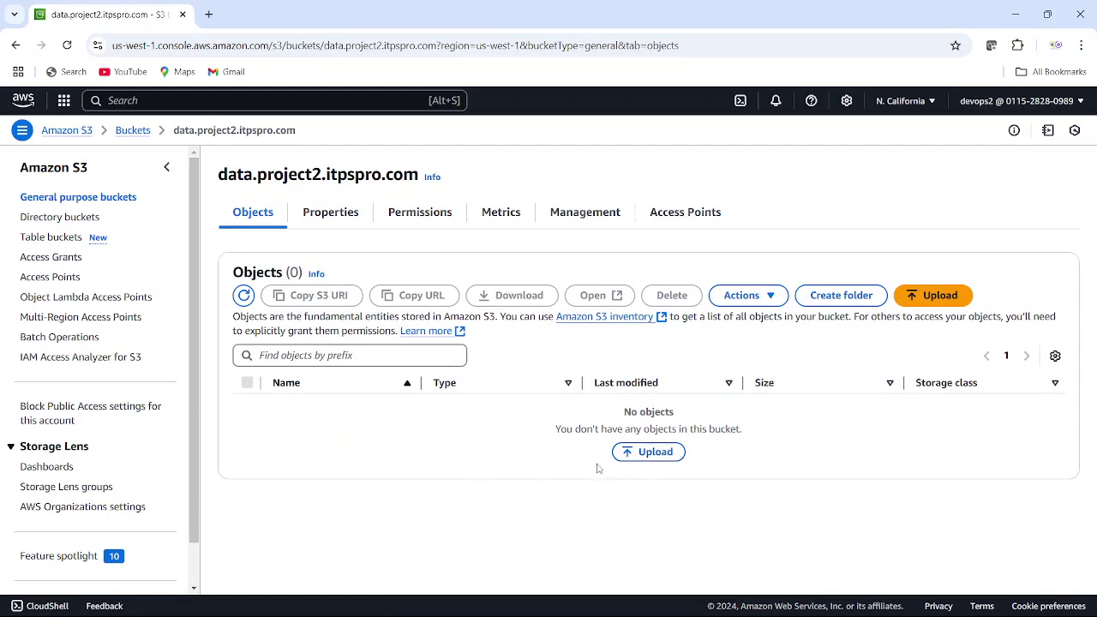
left_click(134, 132)
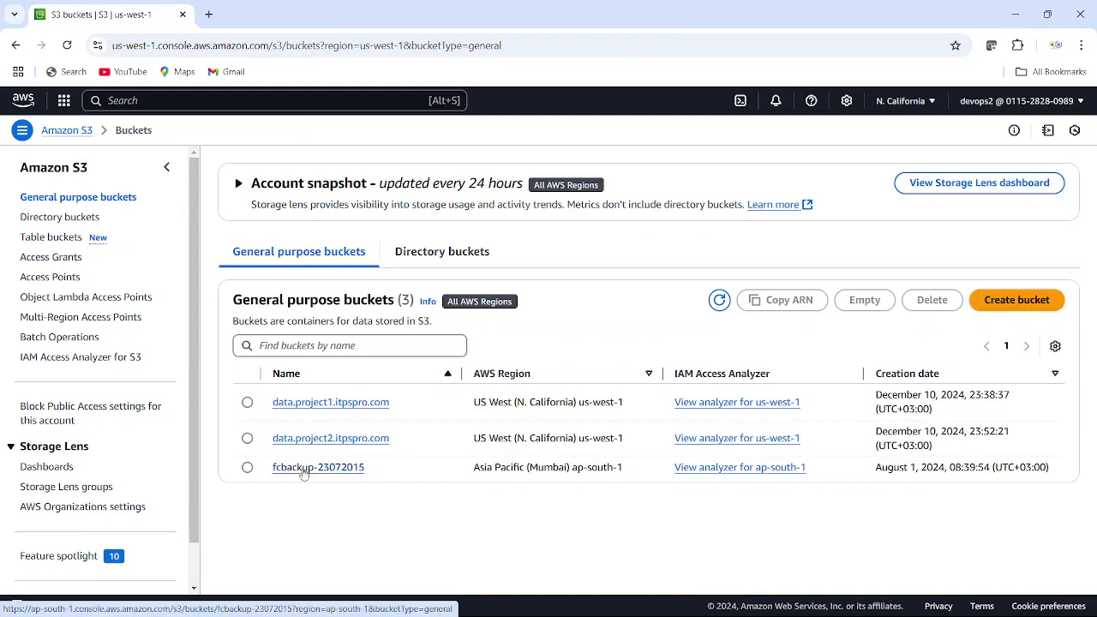
left_click(302, 469)
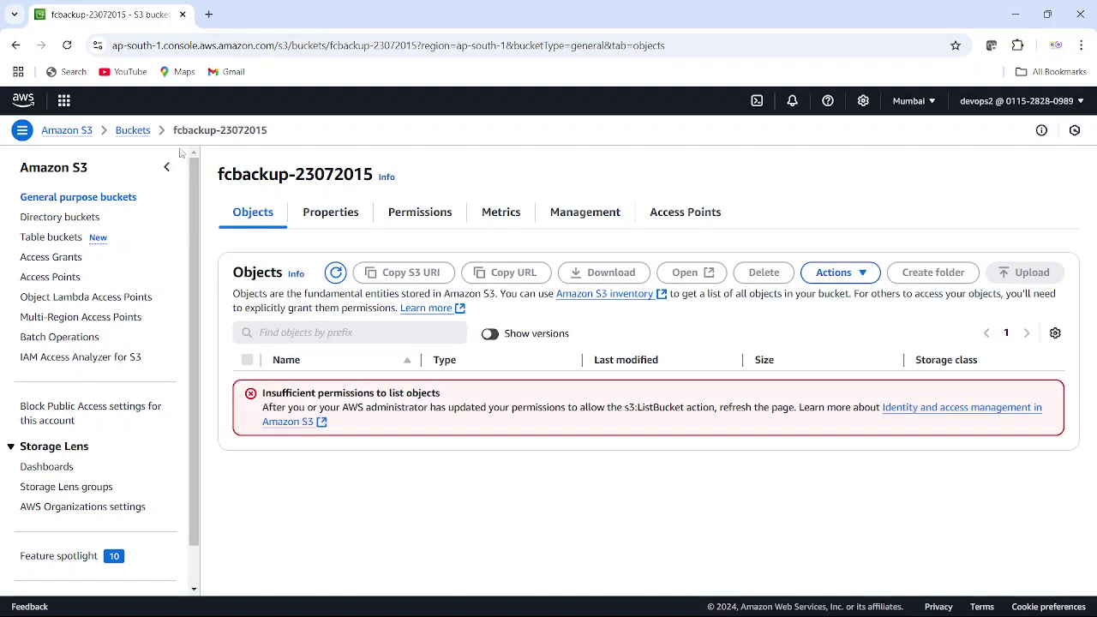
- Go back to the Buckets list via the breadcrumb
left_click(133, 130)
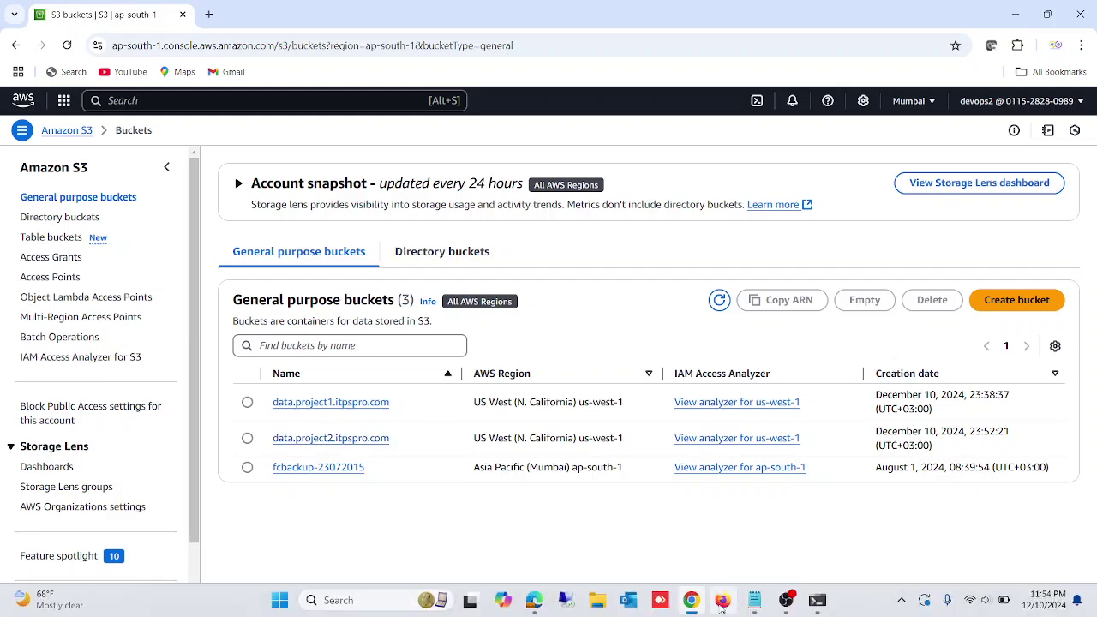
- In the administrator window, open data.project2.itpspro.com's Permissions tab
left_click(723, 600)
left_click(214, 469)
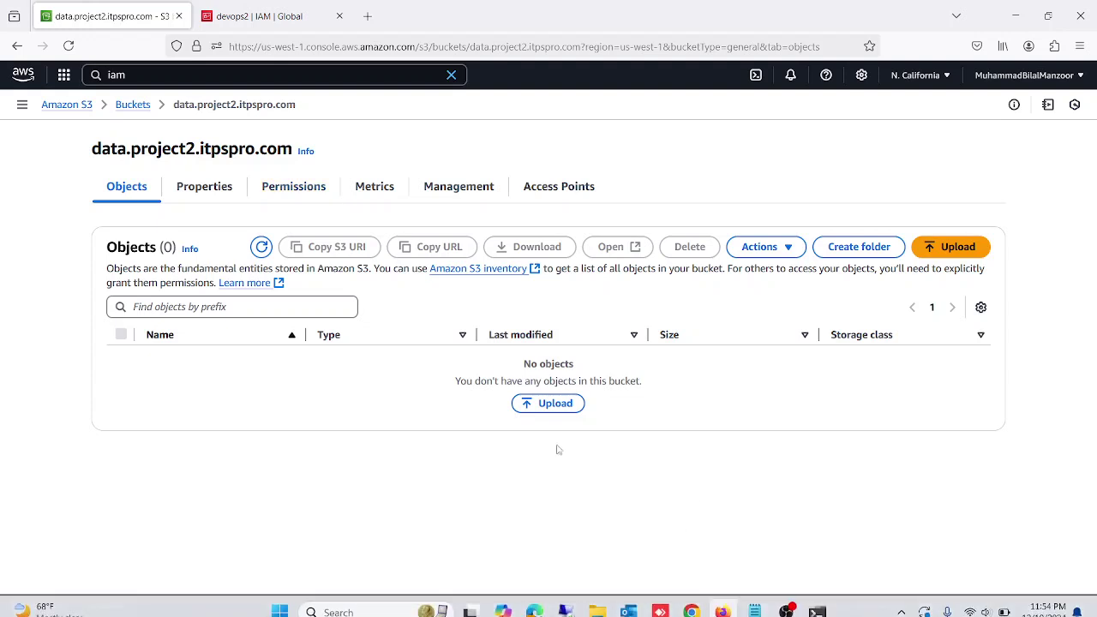
left_click(305, 196)
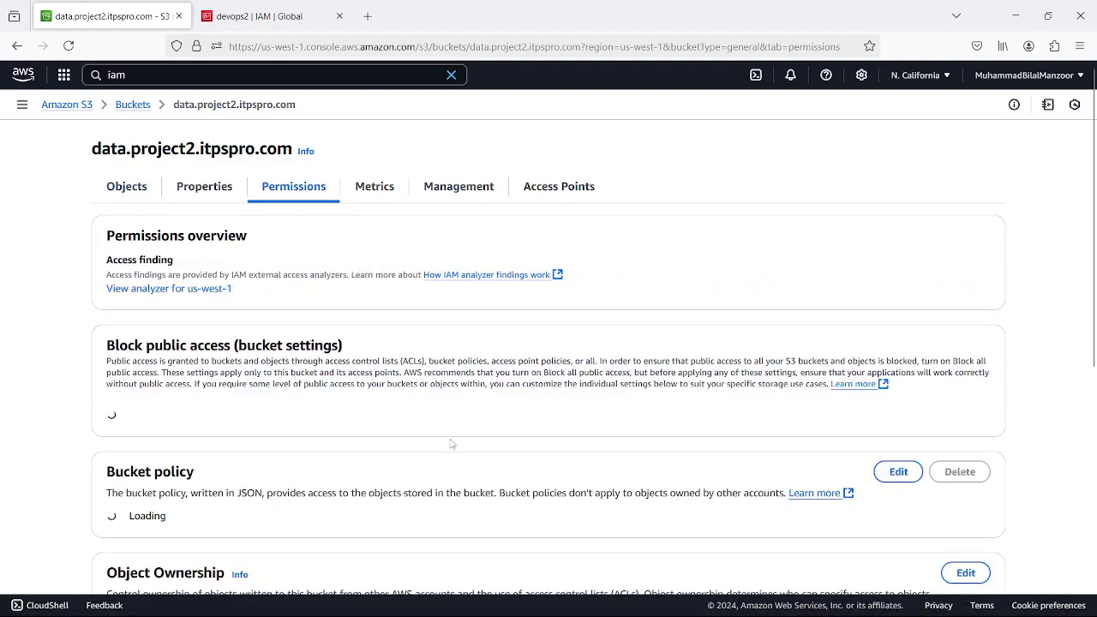
scroll(488, 439, "down", 3)
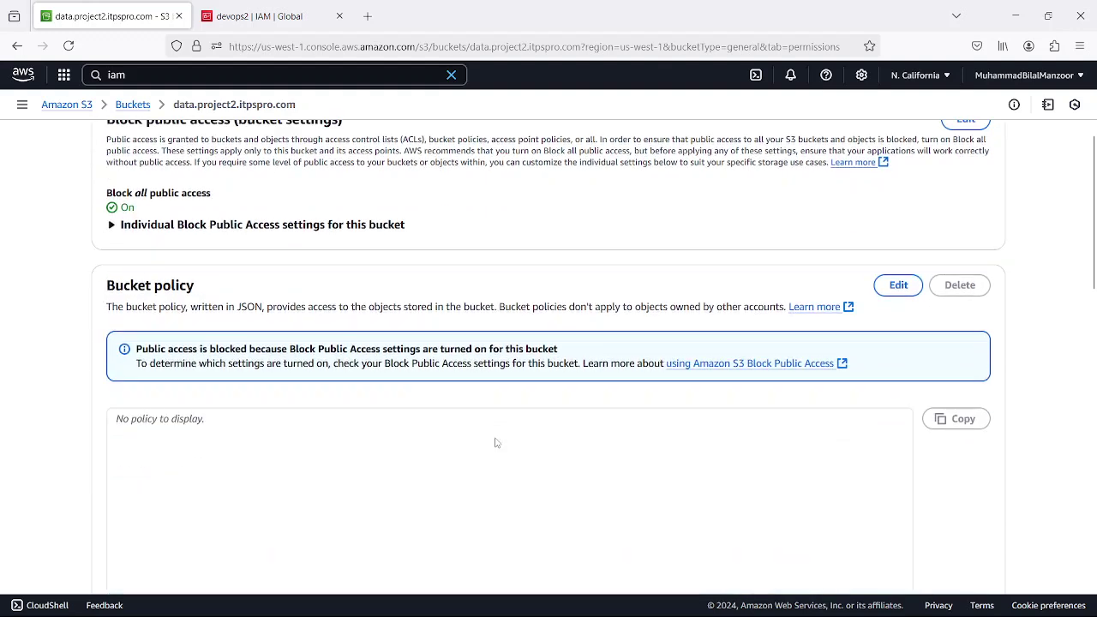
key("ctrl+p")
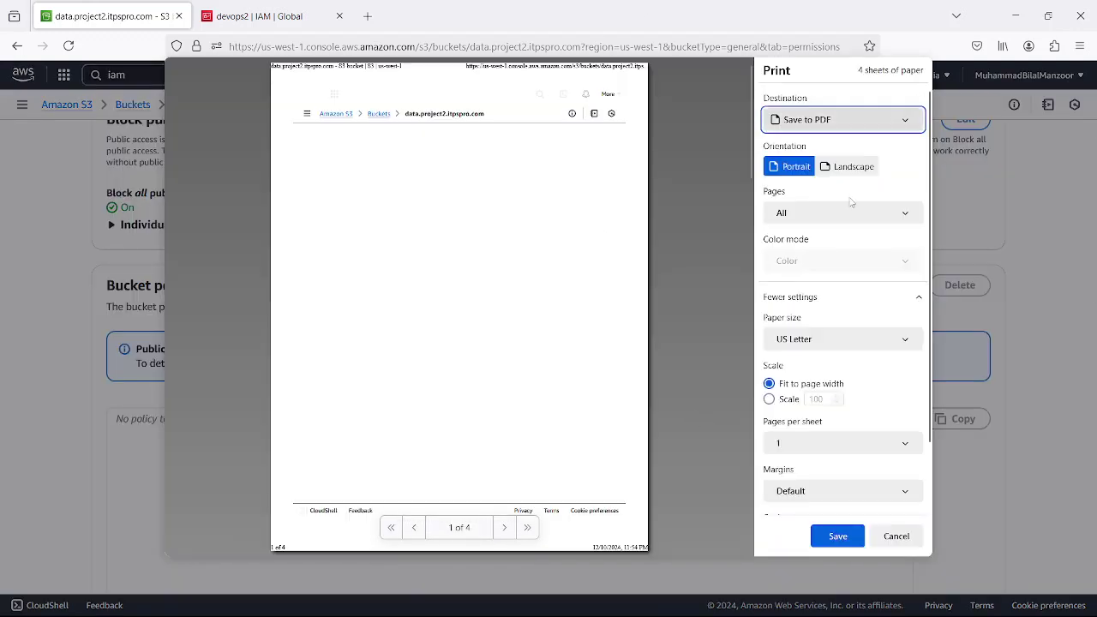
left_click(894, 538)
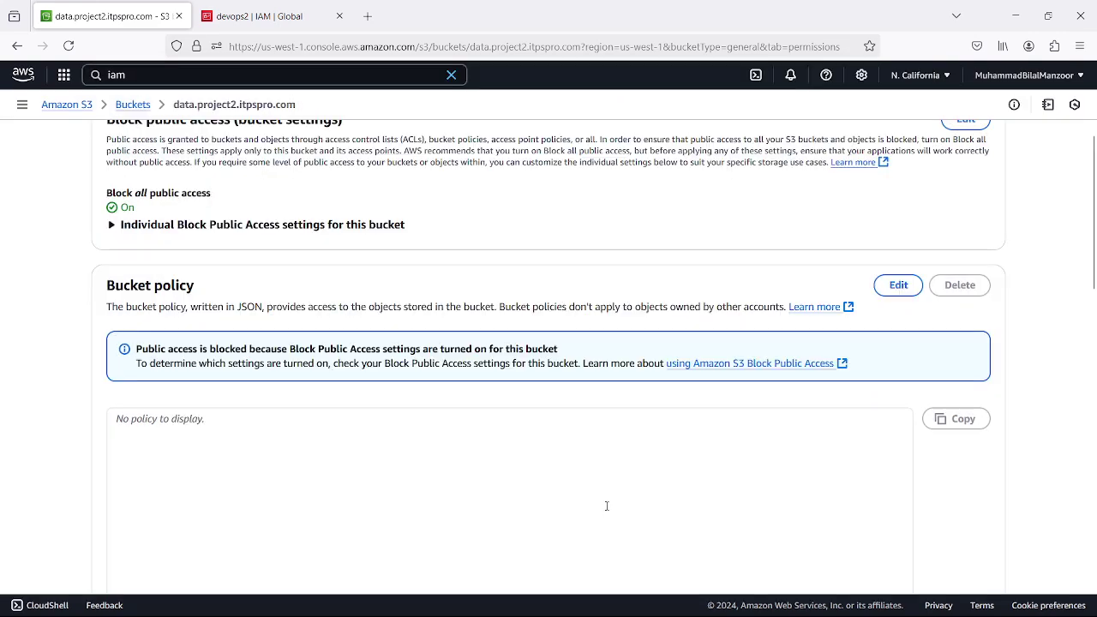
scroll(606, 506, "up", 3)
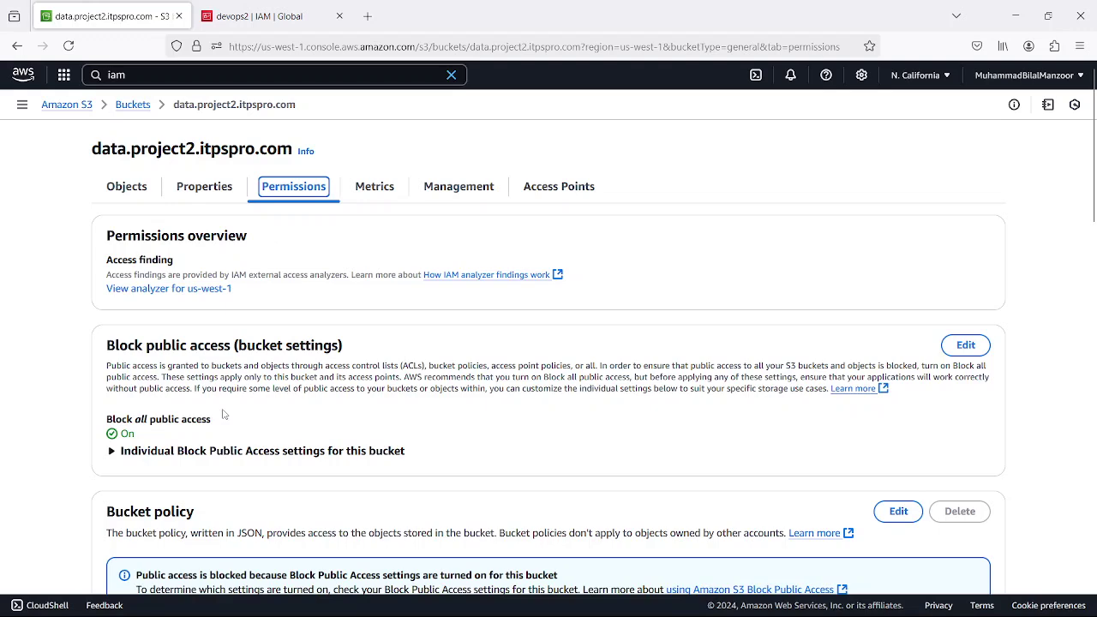
scroll(225, 410, "down", 3)
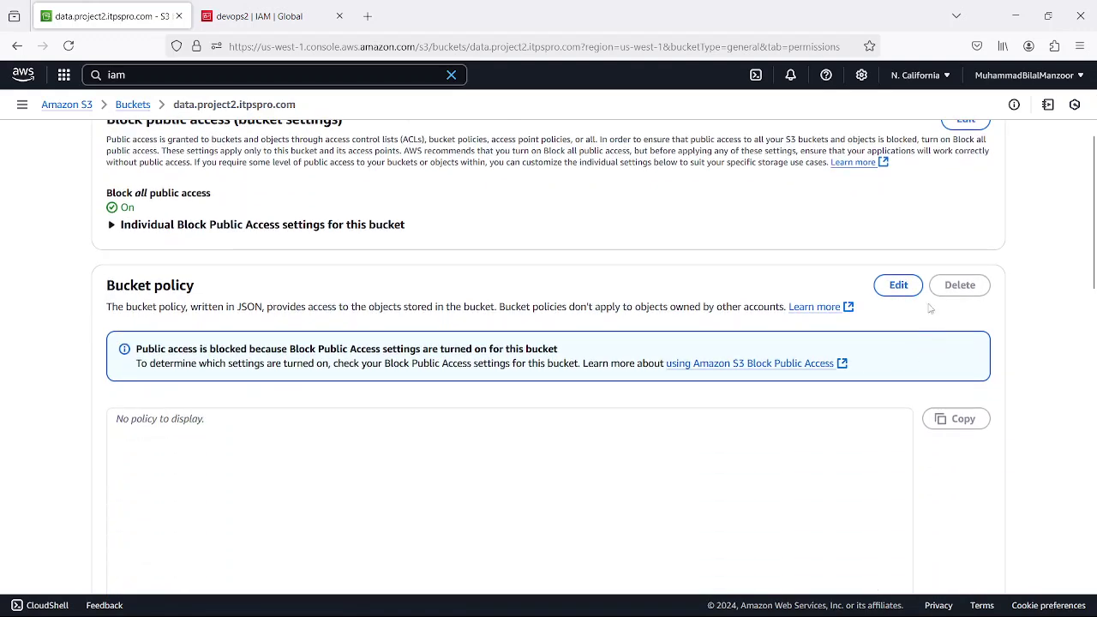
scroll(257, 409, "down", 1)
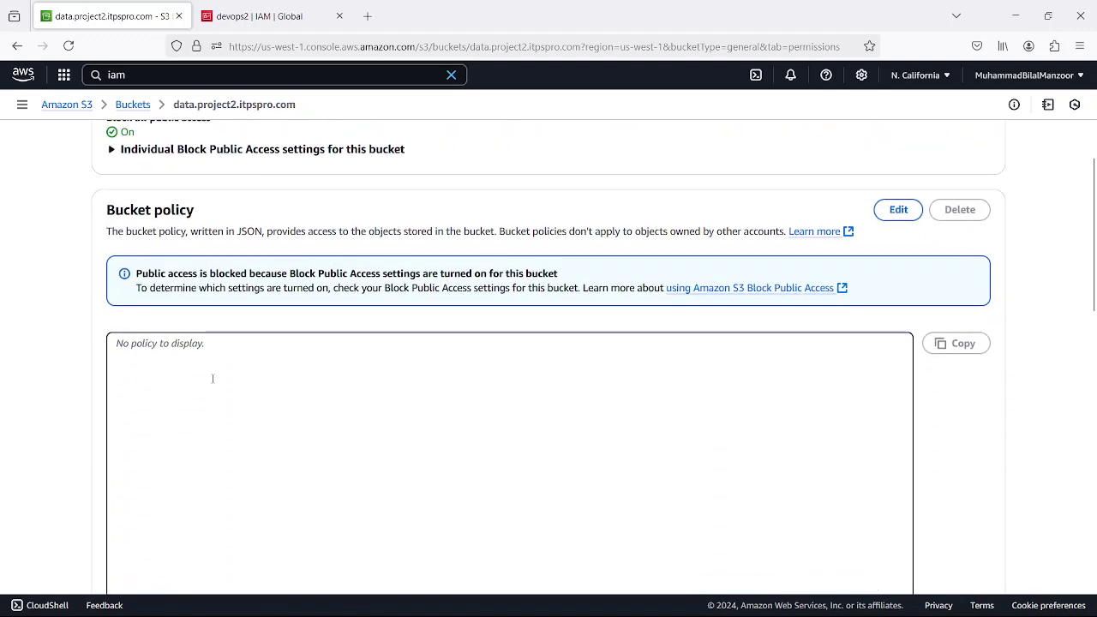
scroll(463, 391, "down", 2)
scroll(414, 424, "up", 2)
- Edit the empty bucket policy and insert a new statement template
left_click(898, 210)
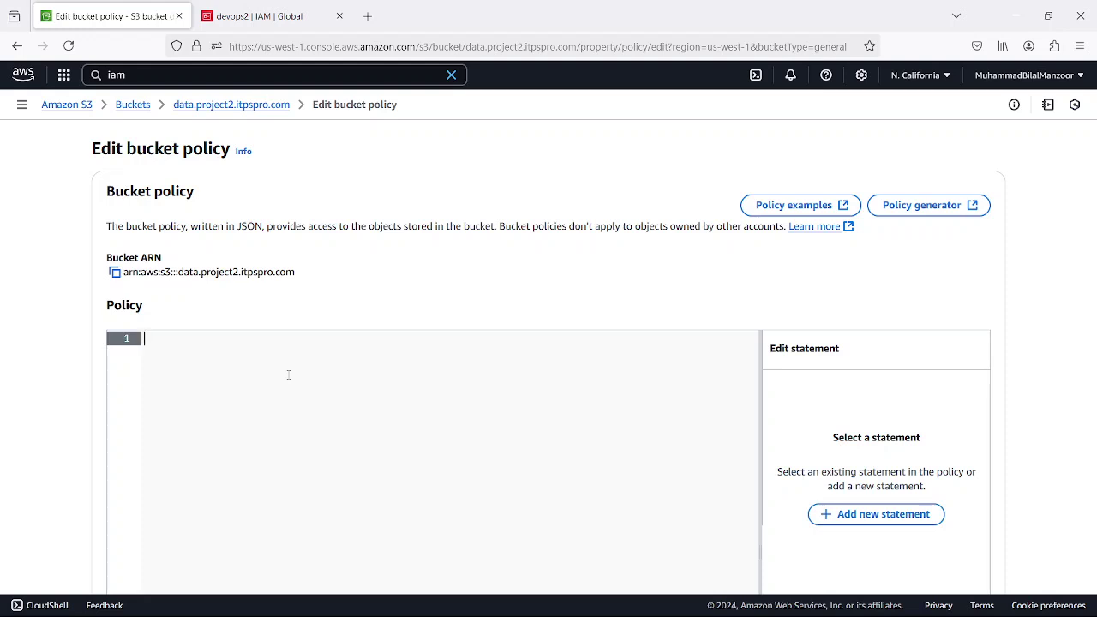
scroll(527, 399, "down", 3)
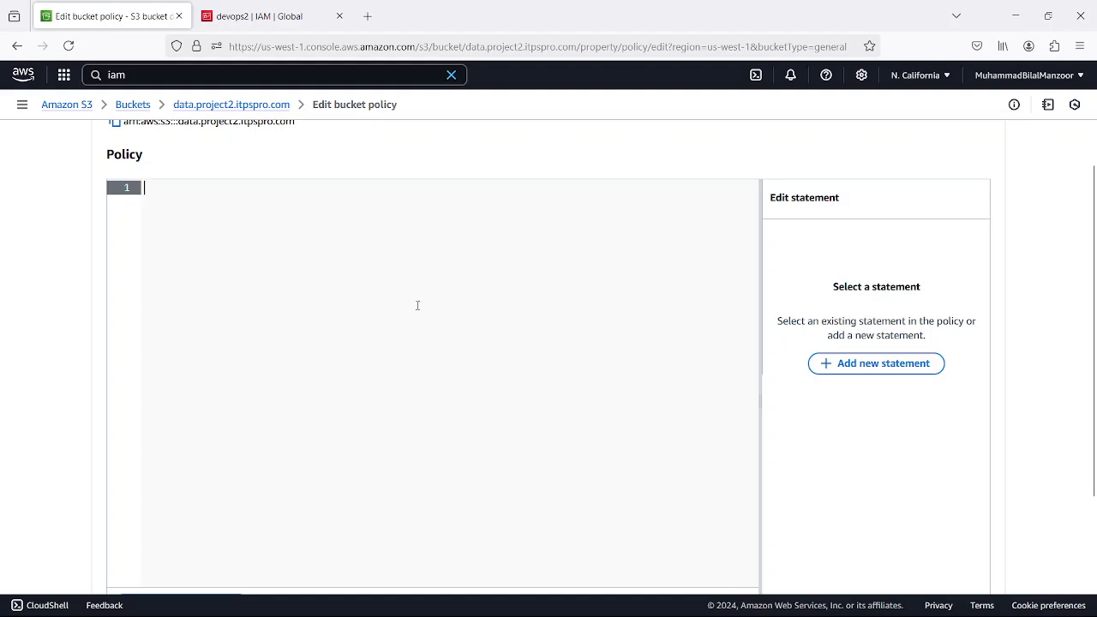
scroll(644, 338, "down", 3)
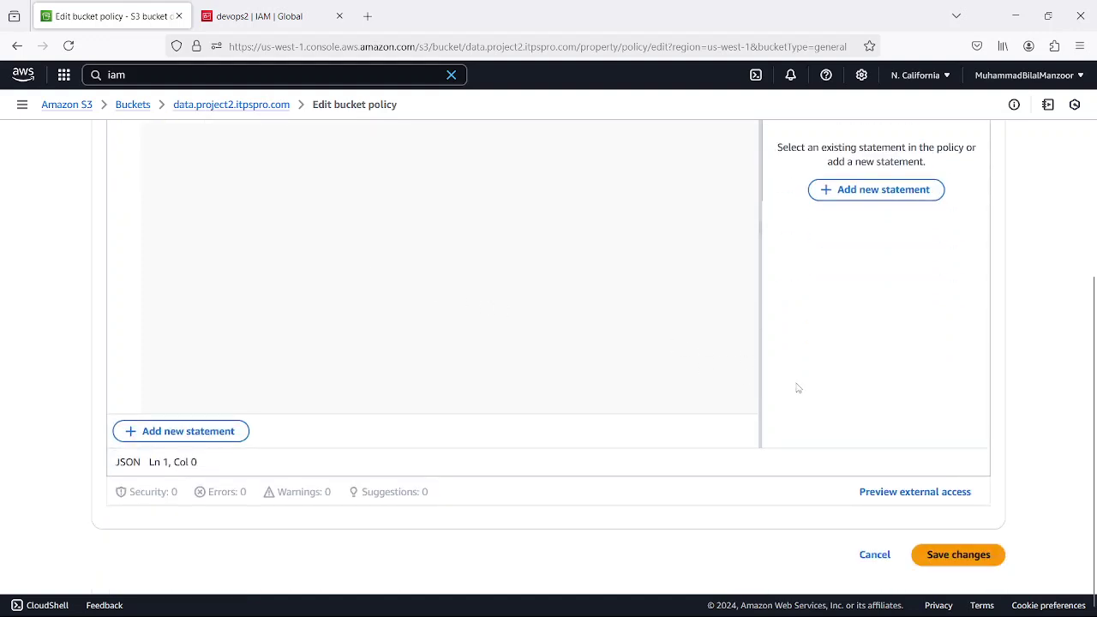
scroll(814, 310, "up", 3)
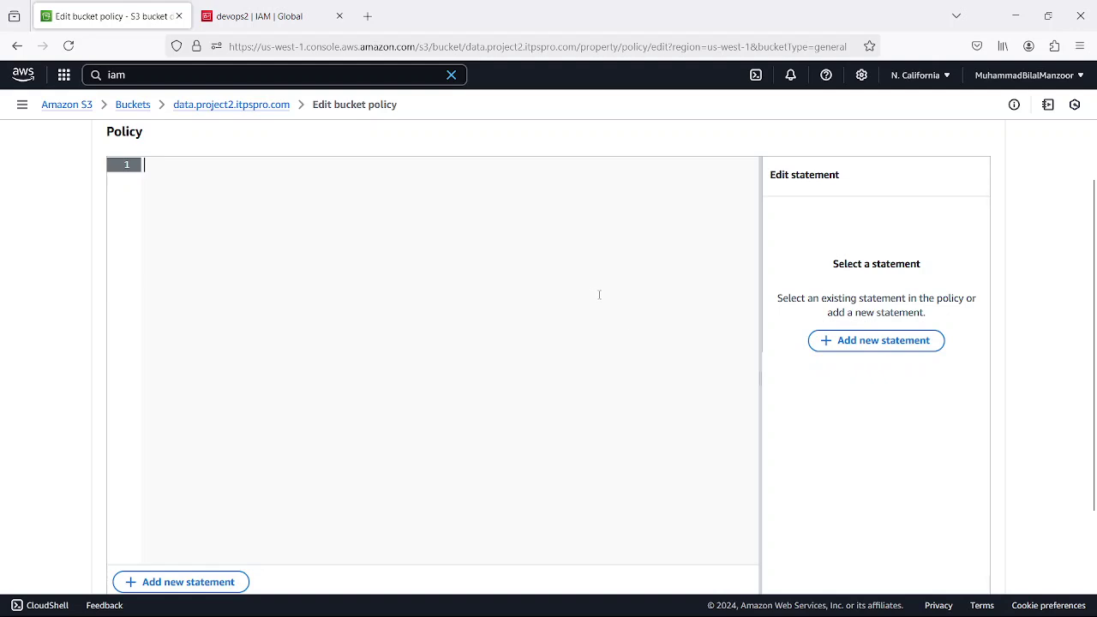
scroll(605, 298, "up", 3)
scroll(844, 368, "down", 3)
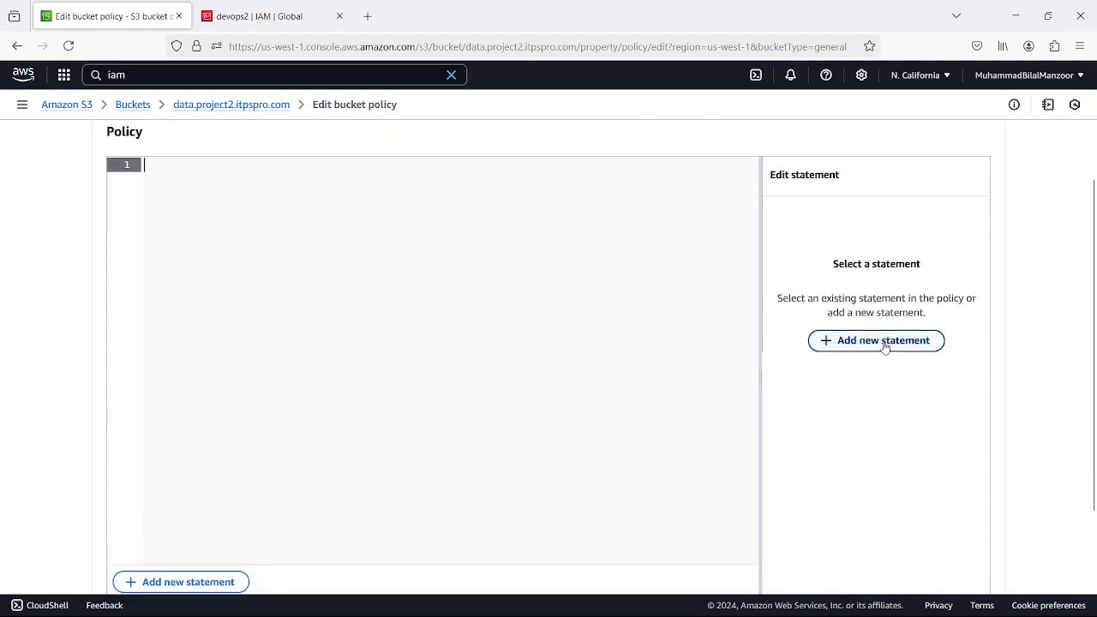
left_click(883, 340)
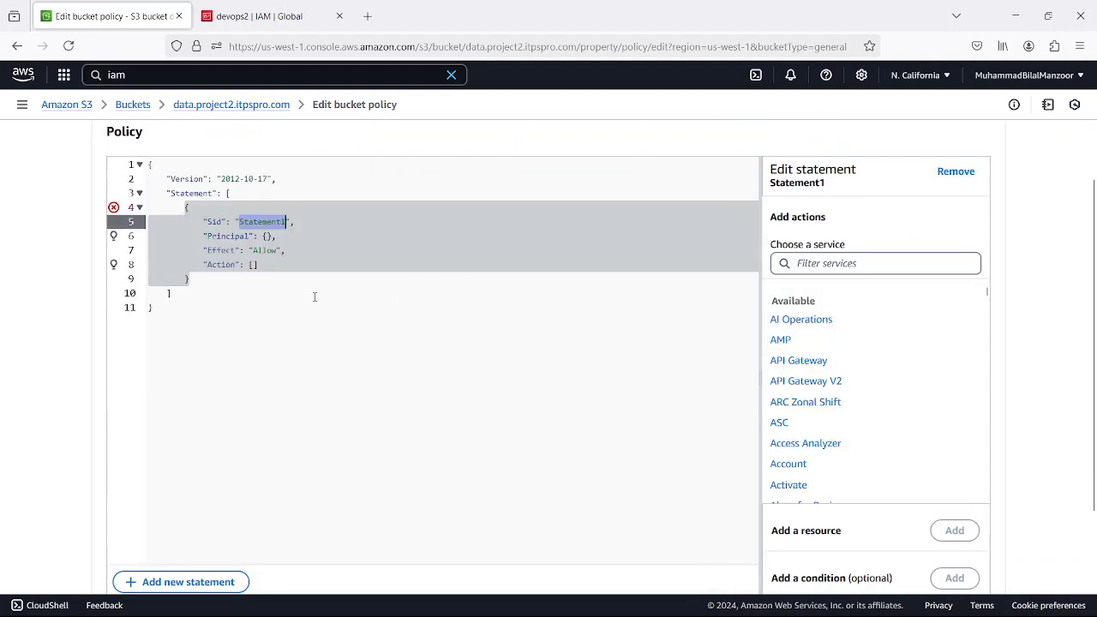
- Rename the statement Sid from Statement1 to DenyForAll
left_click(262, 223)
double_click(262, 222)
type("Deny")
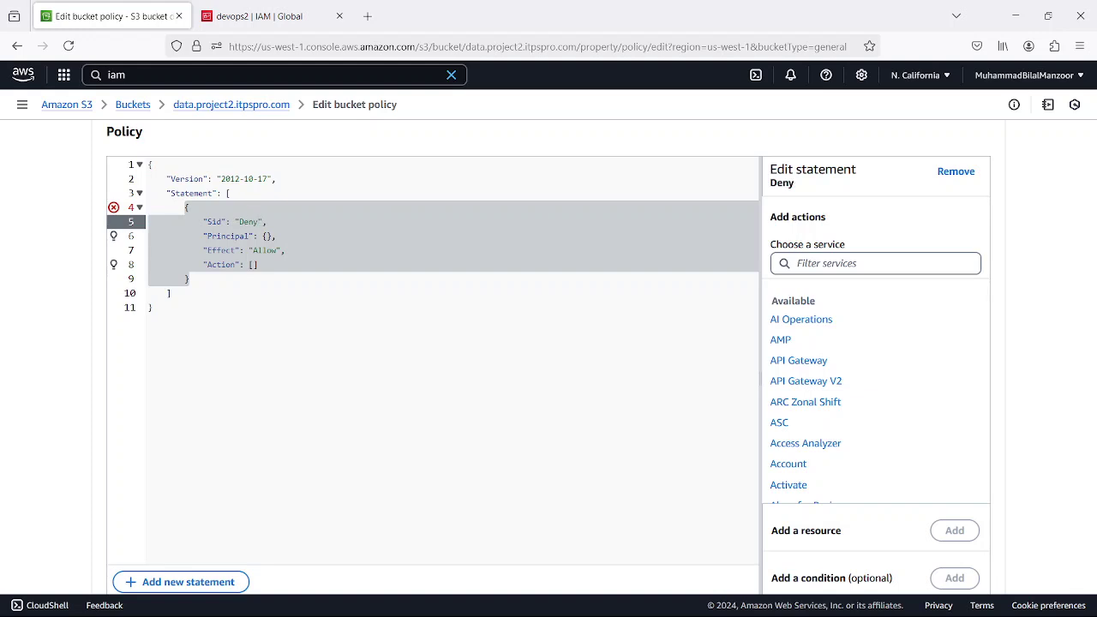
type("ForALl")
key("BackSpace")
key("BackSpace")
type("ll")
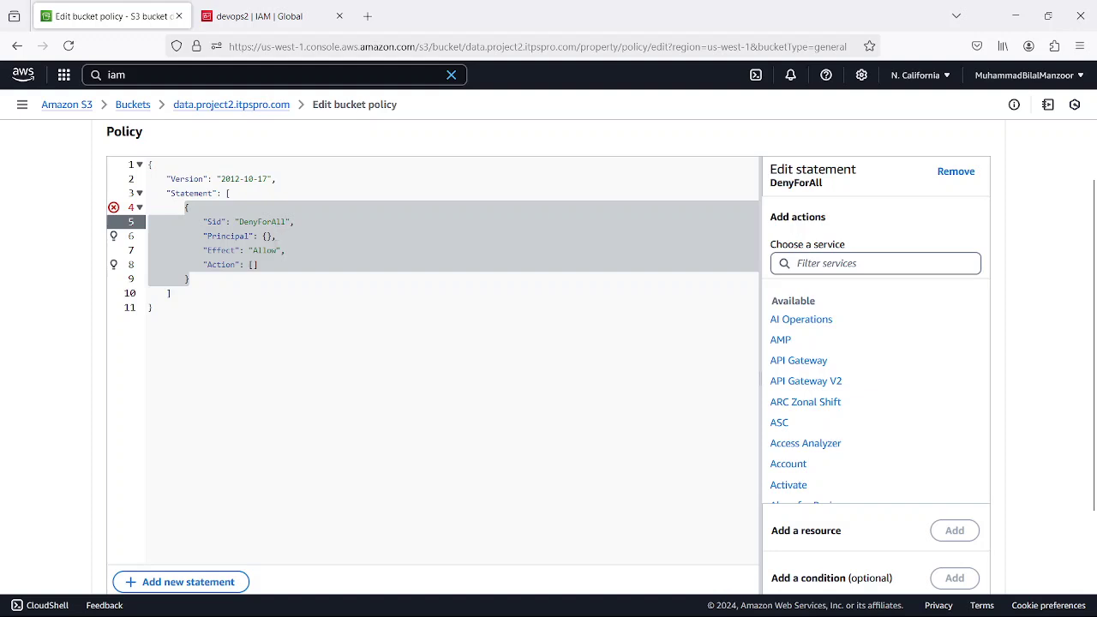
- Set the statement's Principal to "*" and Effect to Deny
left_click(273, 237)
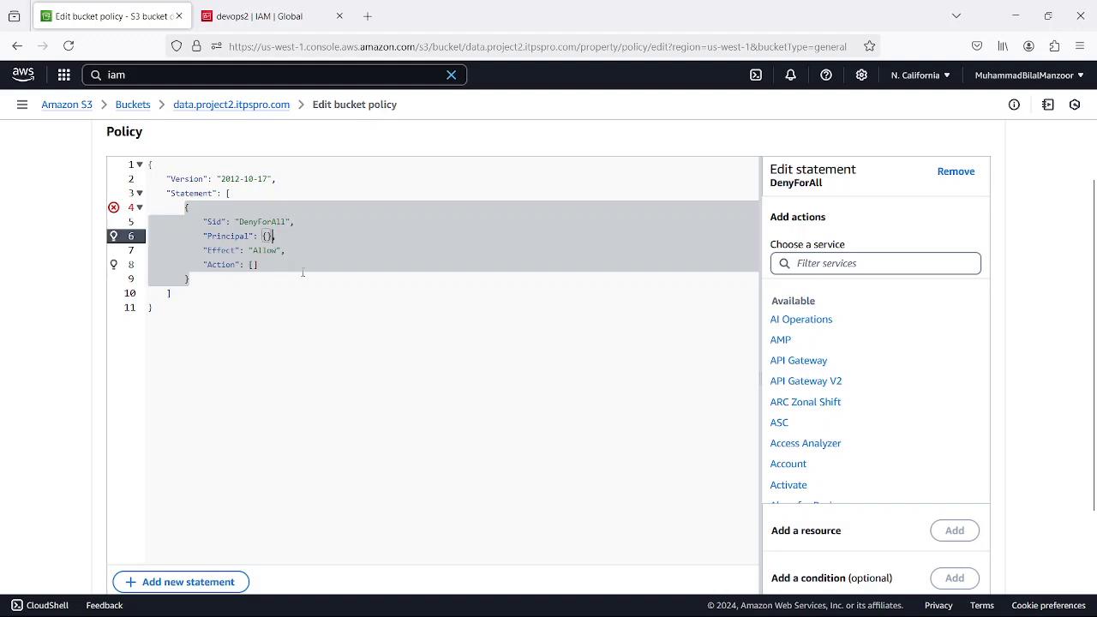
key("BackSpace")
key("BackSpace")
type("\"\"")
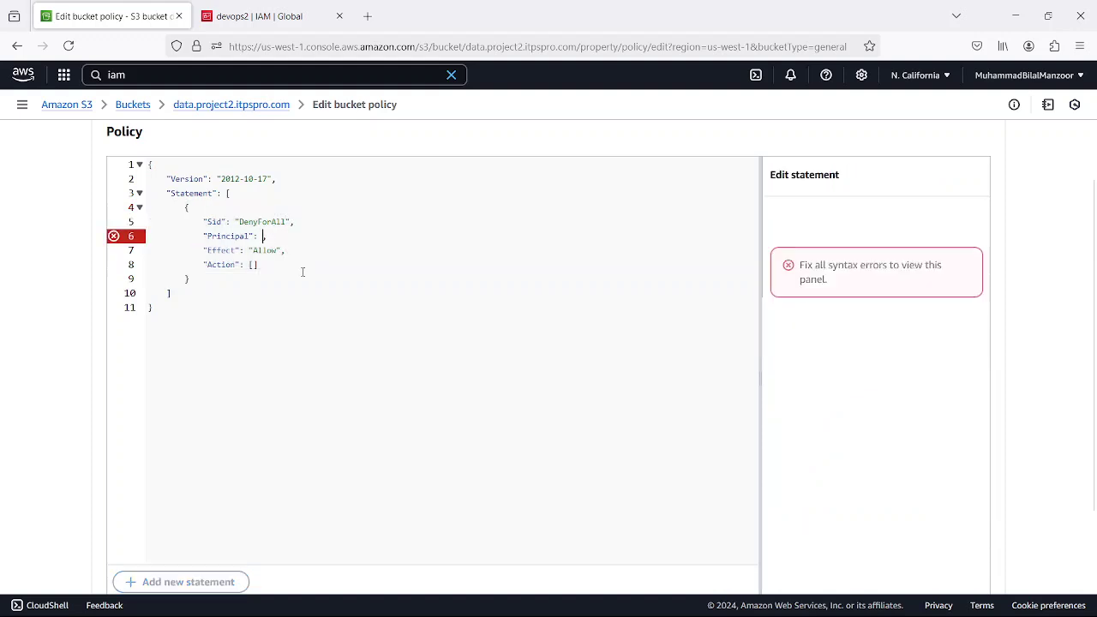
left_click(267, 236)
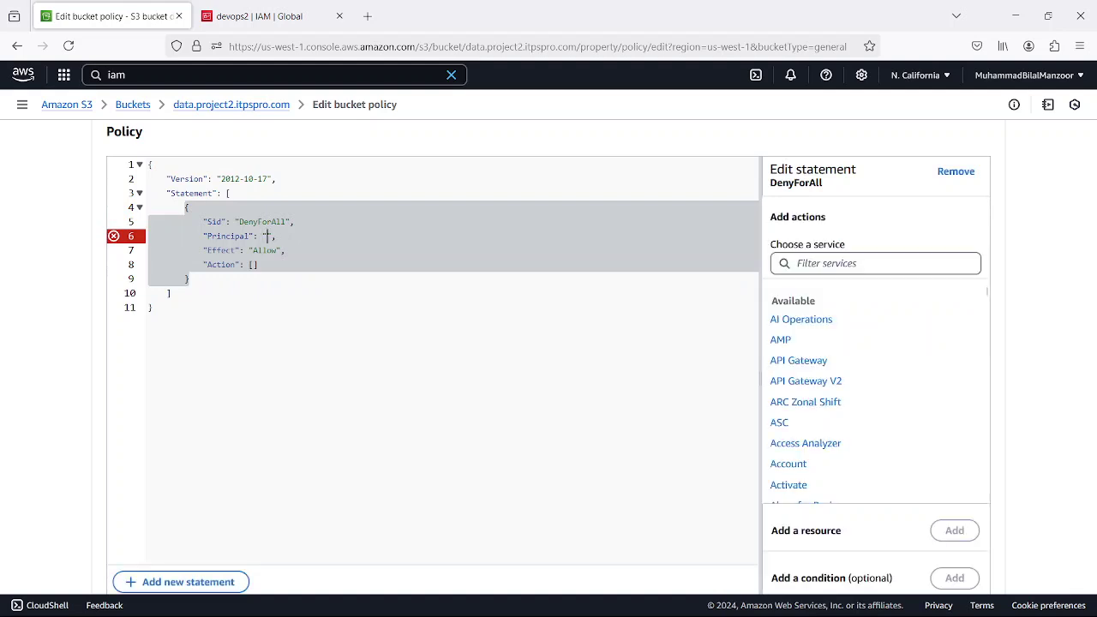
type("*")
left_click(287, 251)
double_click(265, 250)
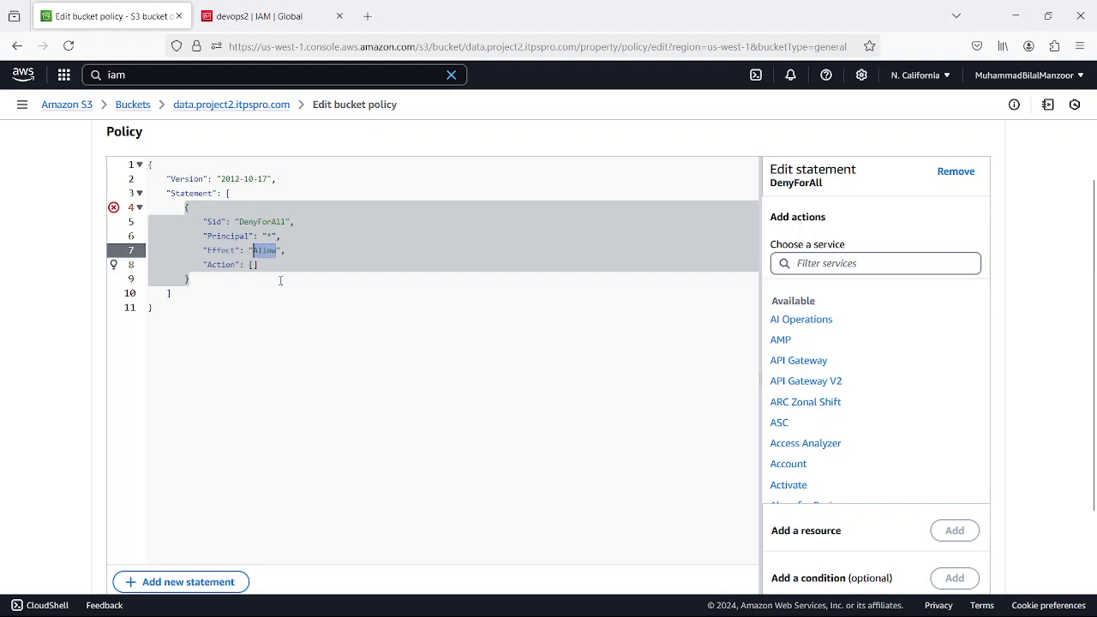
type("Deny")
left_click(250, 264)
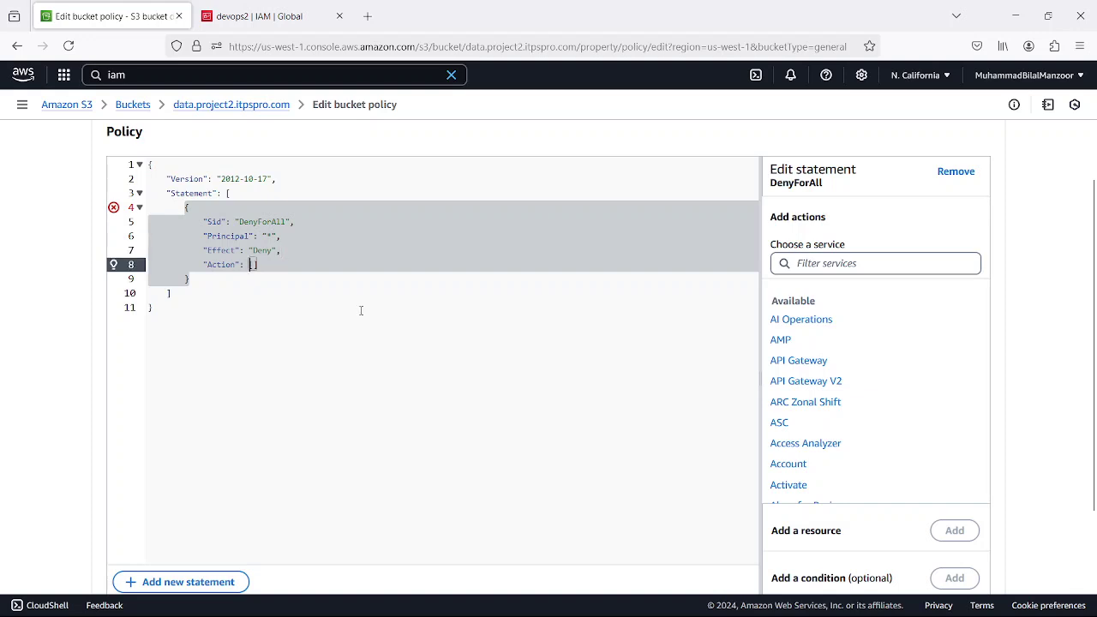
left_click(259, 264)
left_click(844, 263)
type("s")
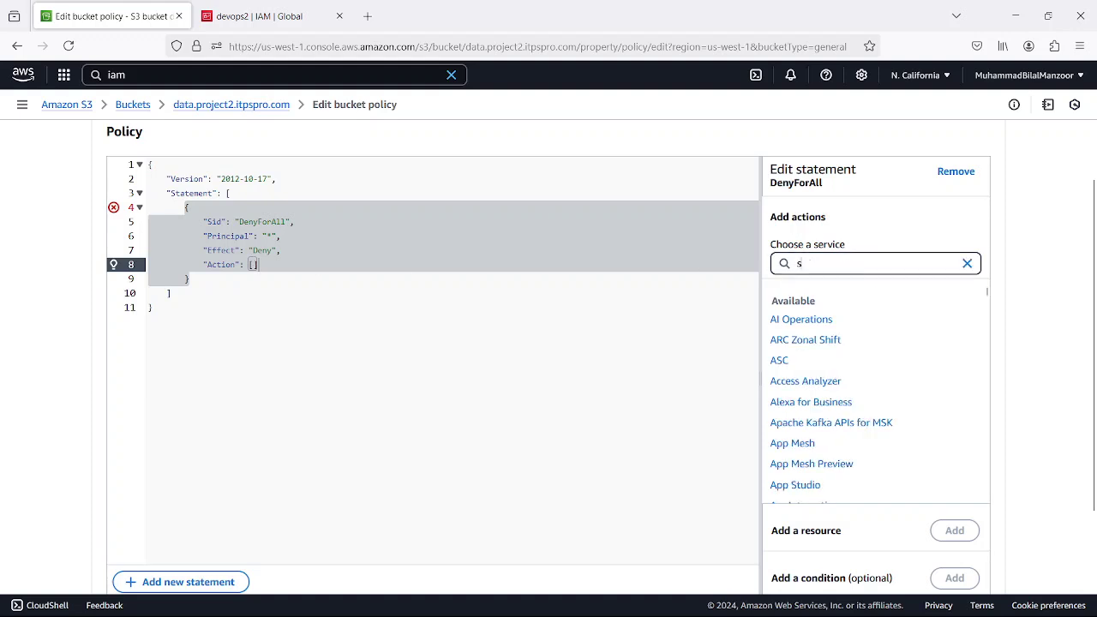
type("3")
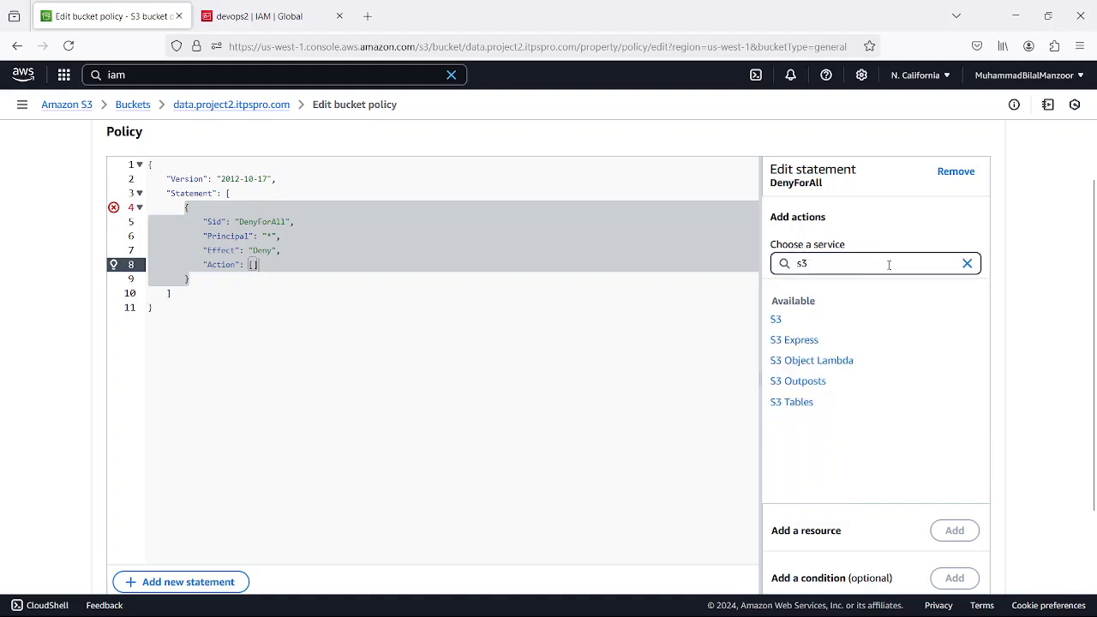
left_click(776, 320)
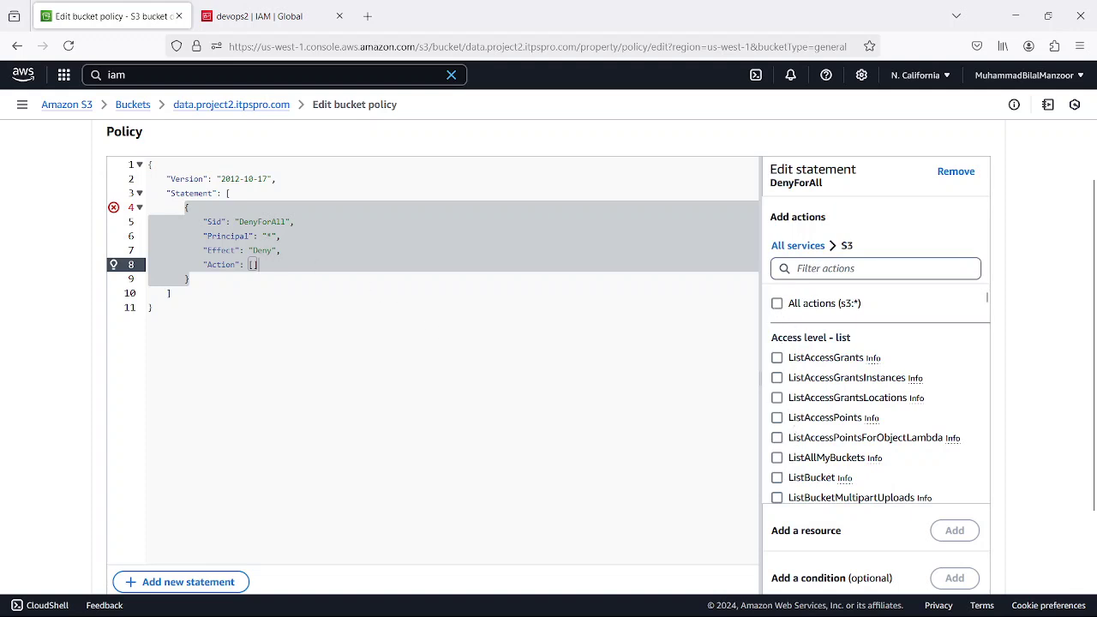
left_click(776, 377)
left_click(777, 399)
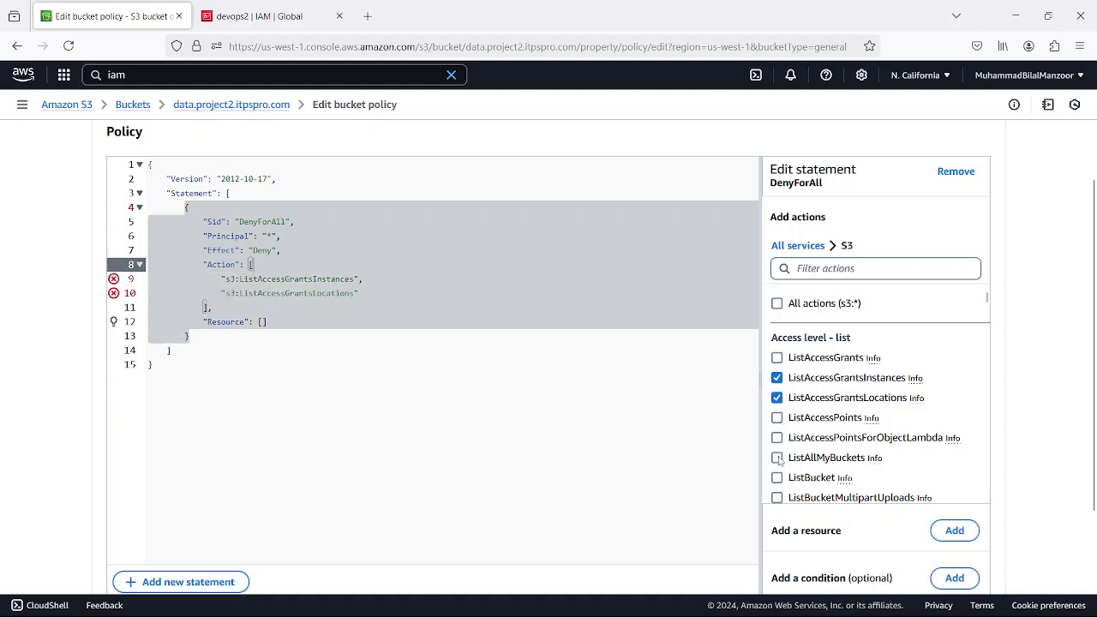
left_click(777, 458)
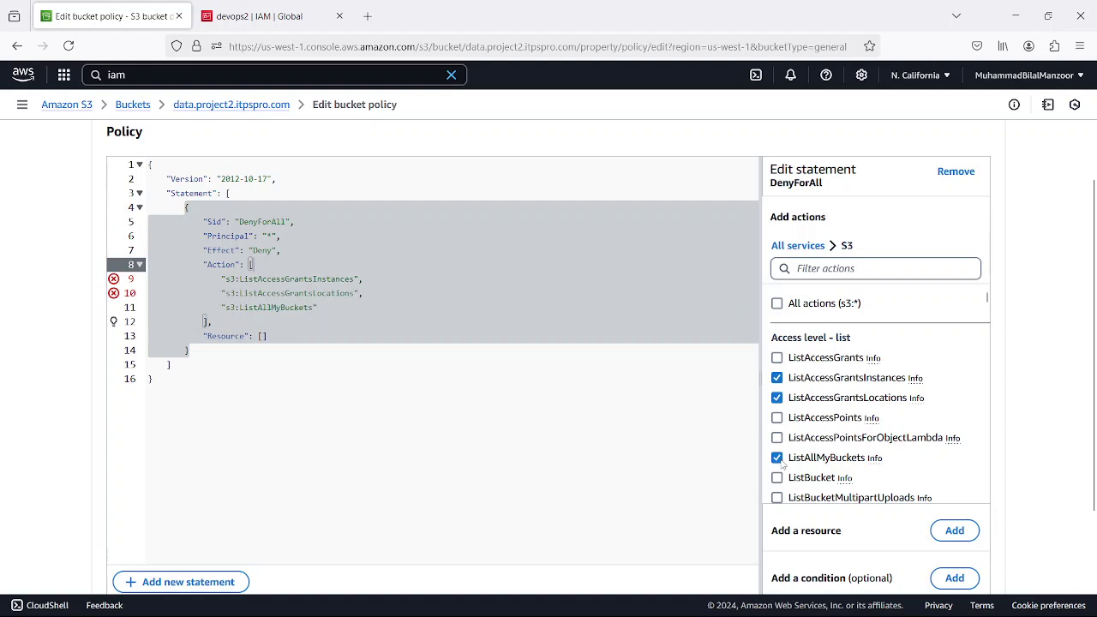
left_click(777, 303)
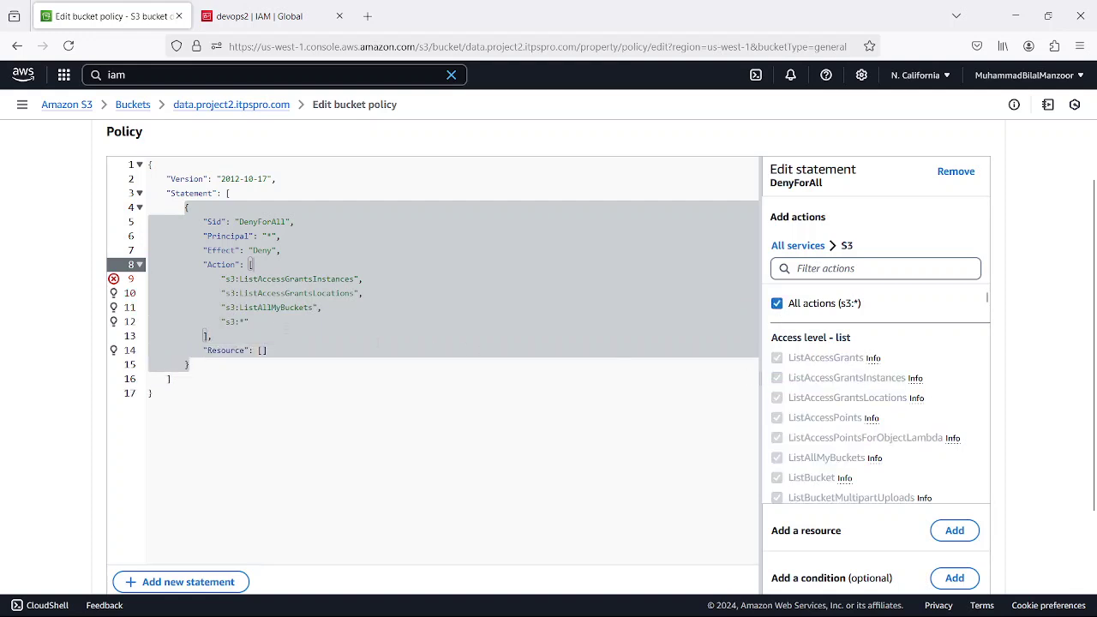
left_click_drag(331, 314, 148, 278)
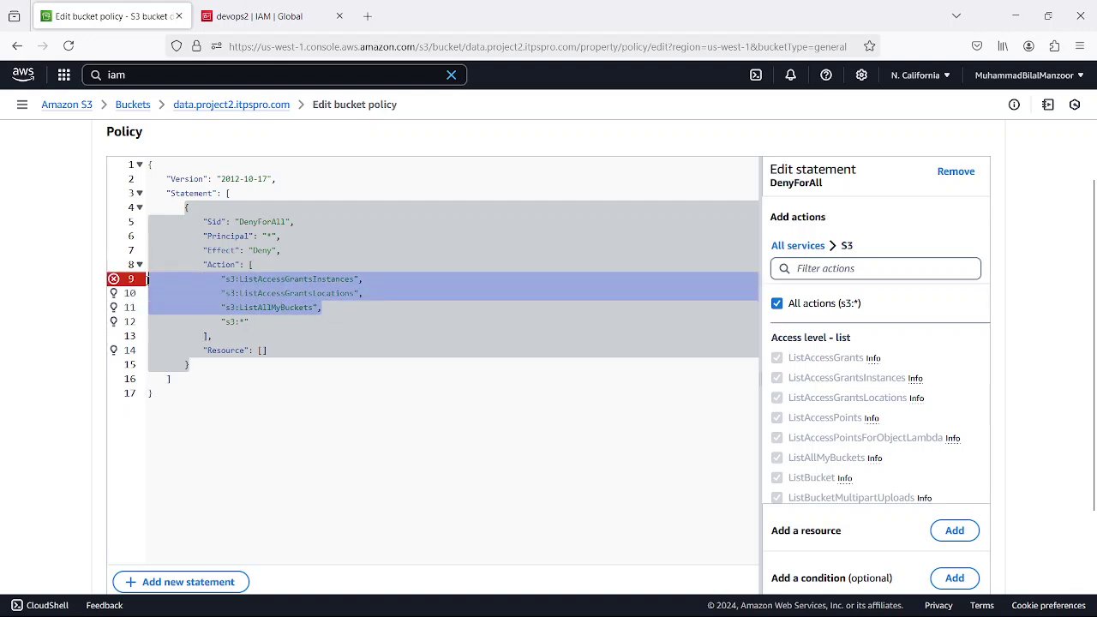
key("Delete")
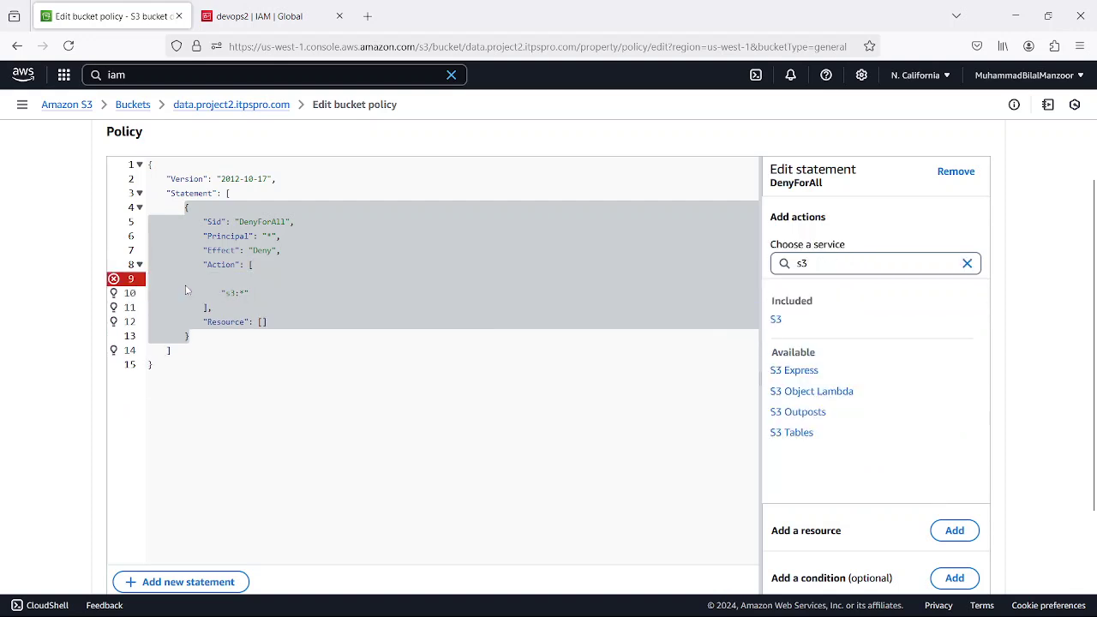
key("BackSpace")
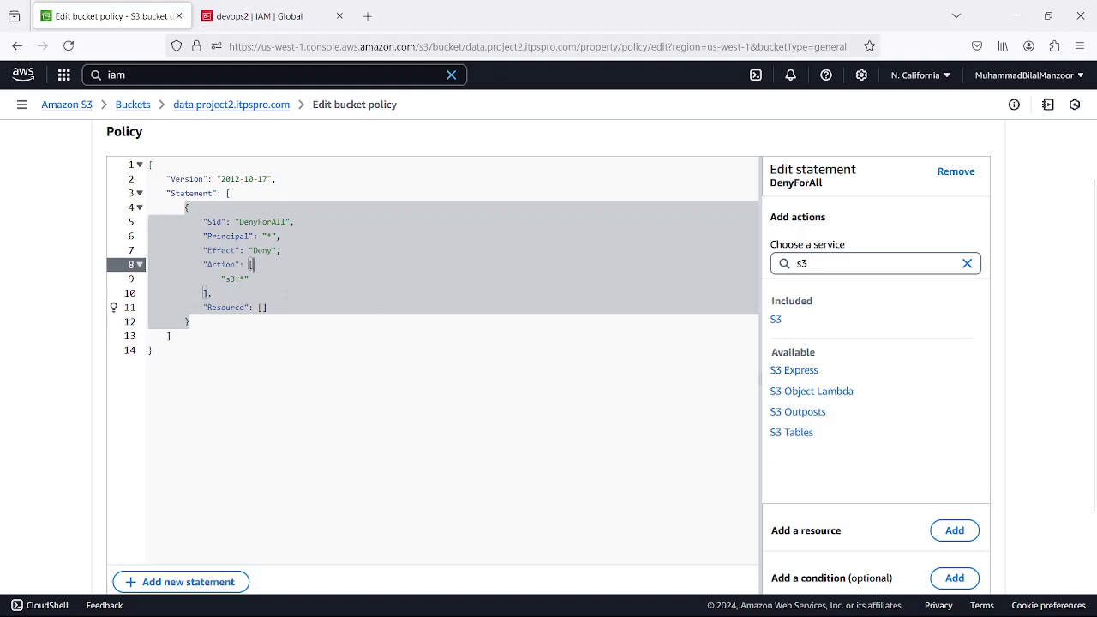
left_click(245, 279)
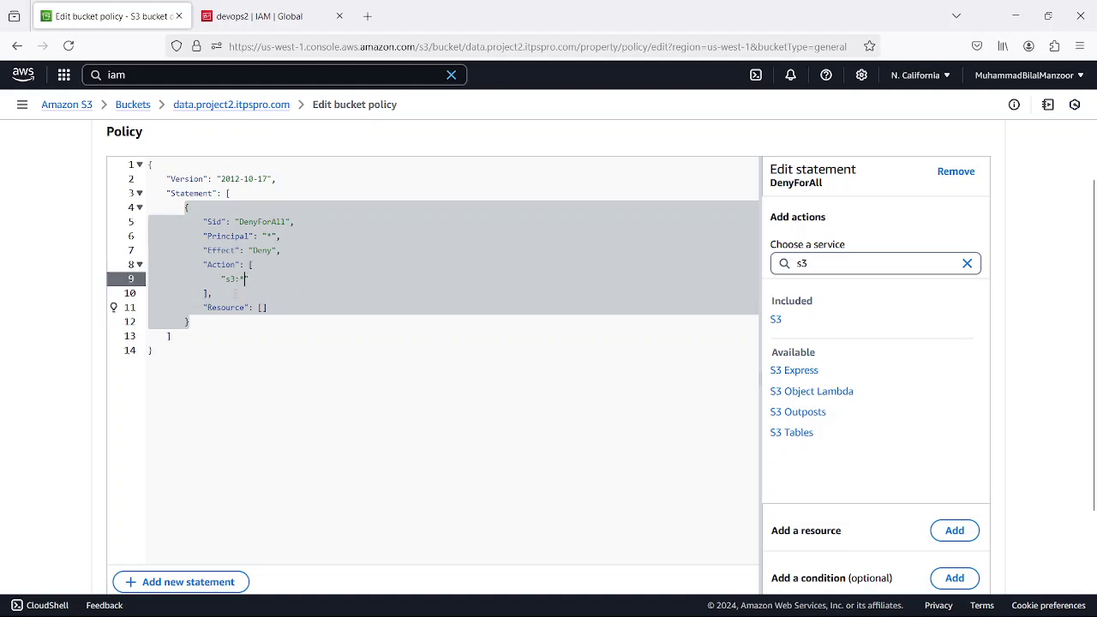
left_click(235, 294)
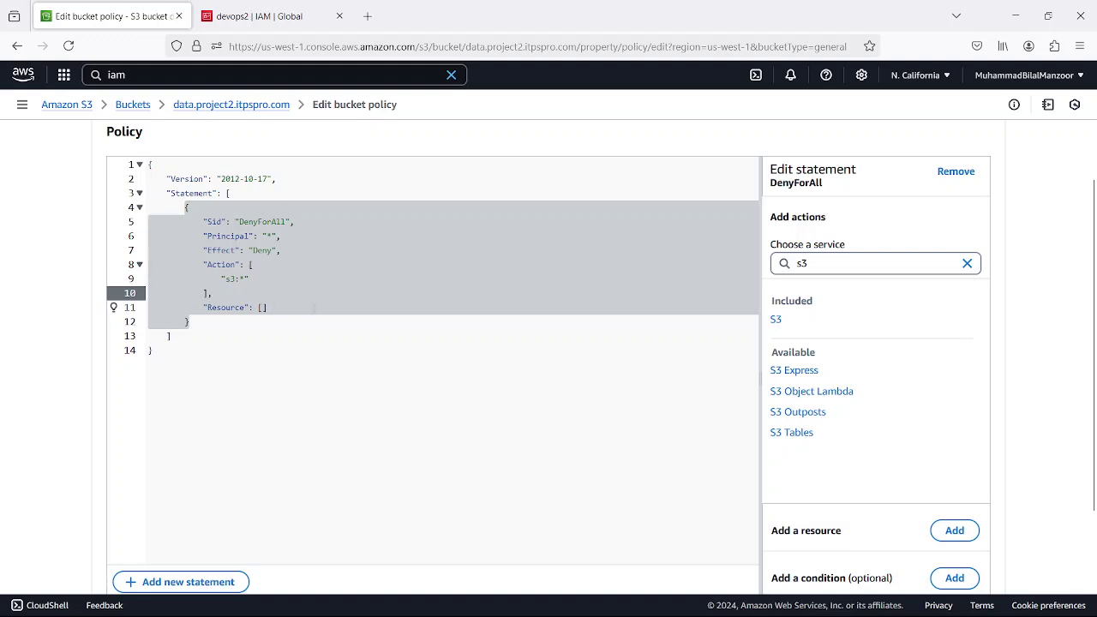
key("Down")
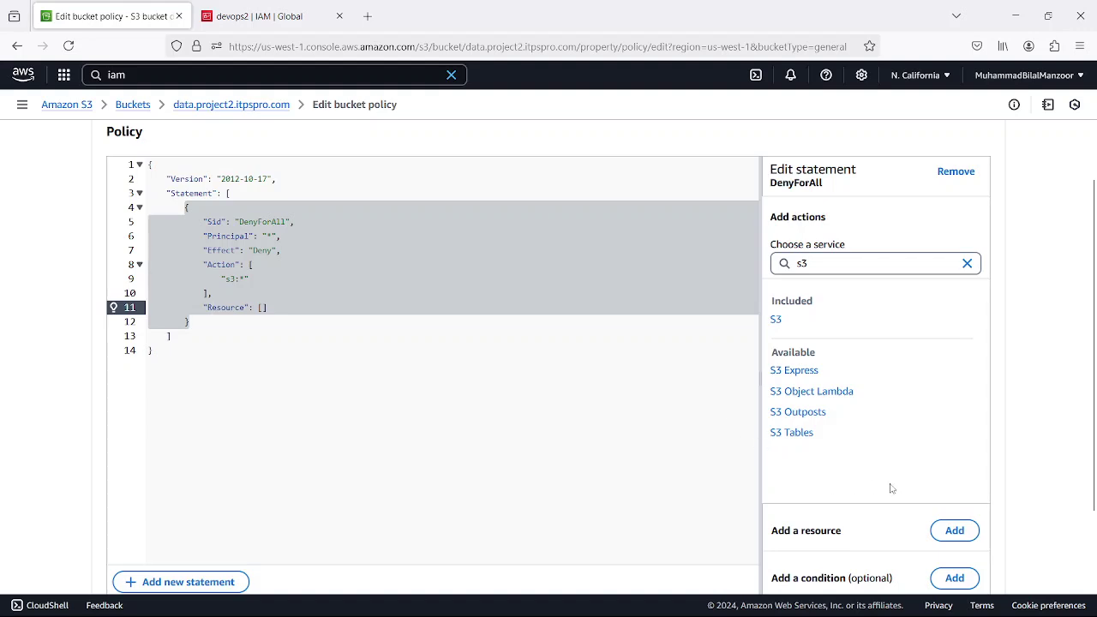
scroll(869, 485, "down", 2)
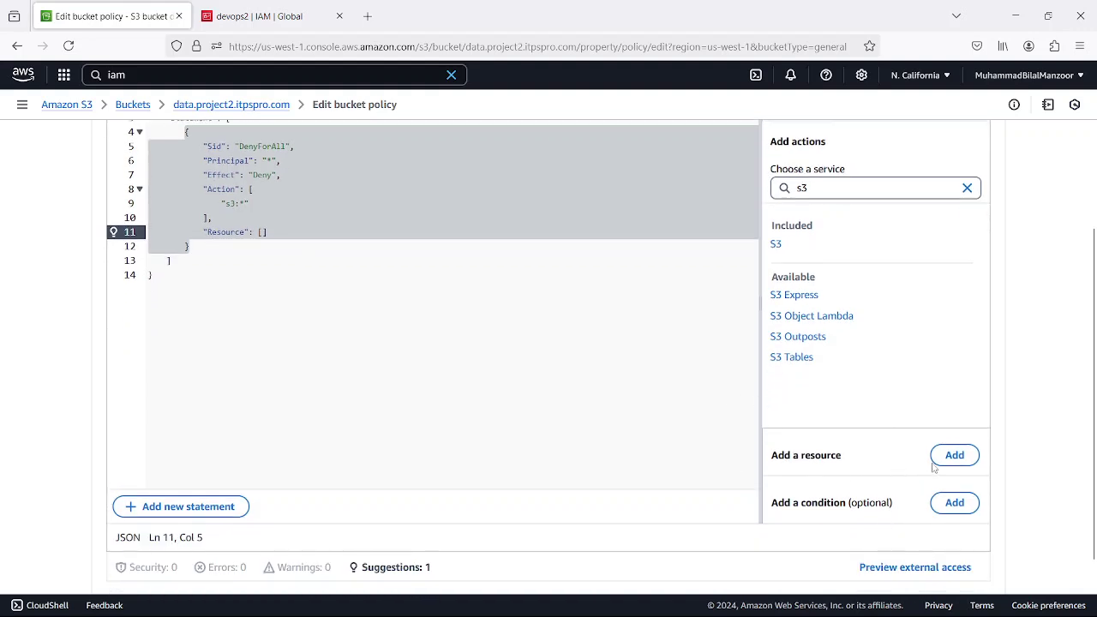
- Add a resource with service S3 and resource type bucket to the DenyForAll statement
left_click(969, 456)
left_click(439, 308)
left_click(442, 307)
left_click(451, 354)
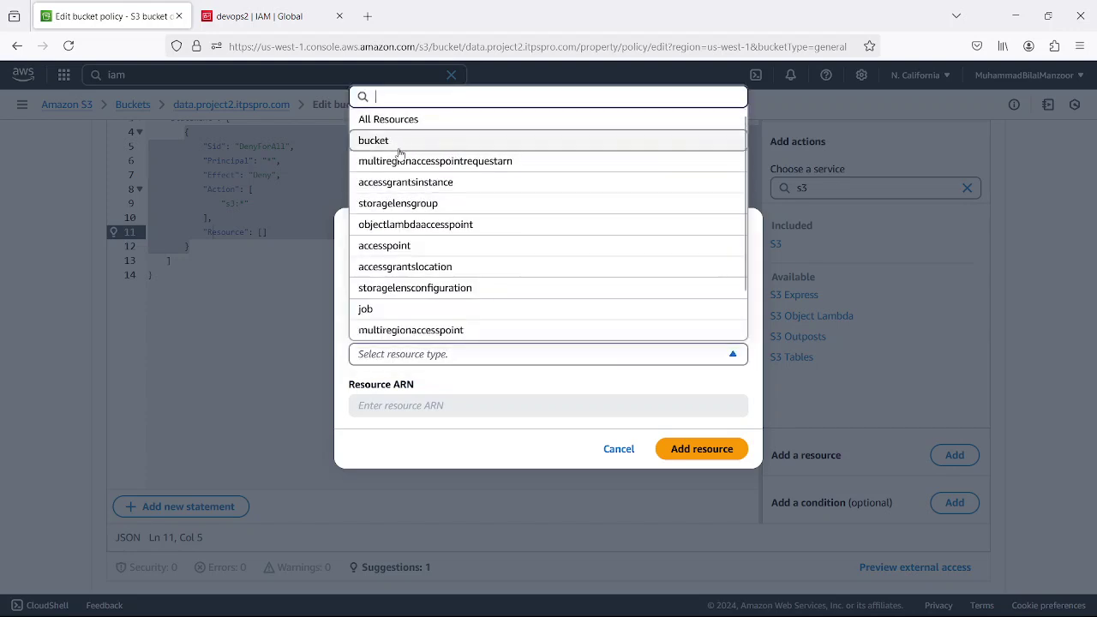
scroll(568, 258, "down", 1)
scroll(568, 259, "up", 2)
left_click(397, 143)
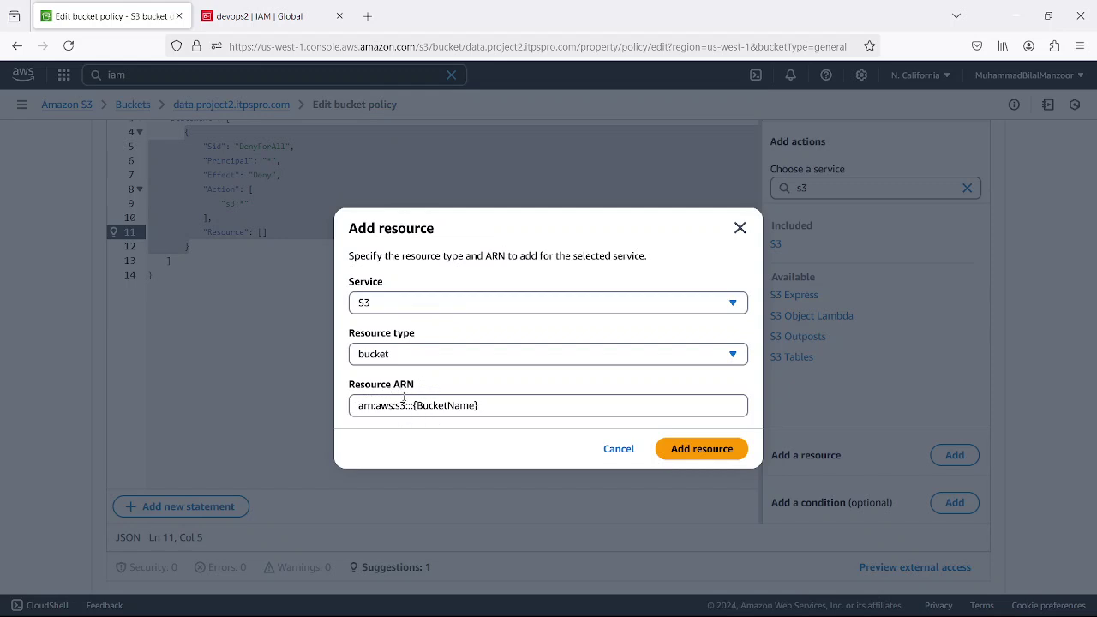
left_click_drag(394, 386, 413, 386)
- Open the devops IAM user's details and select its ARN
left_click(256, 16)
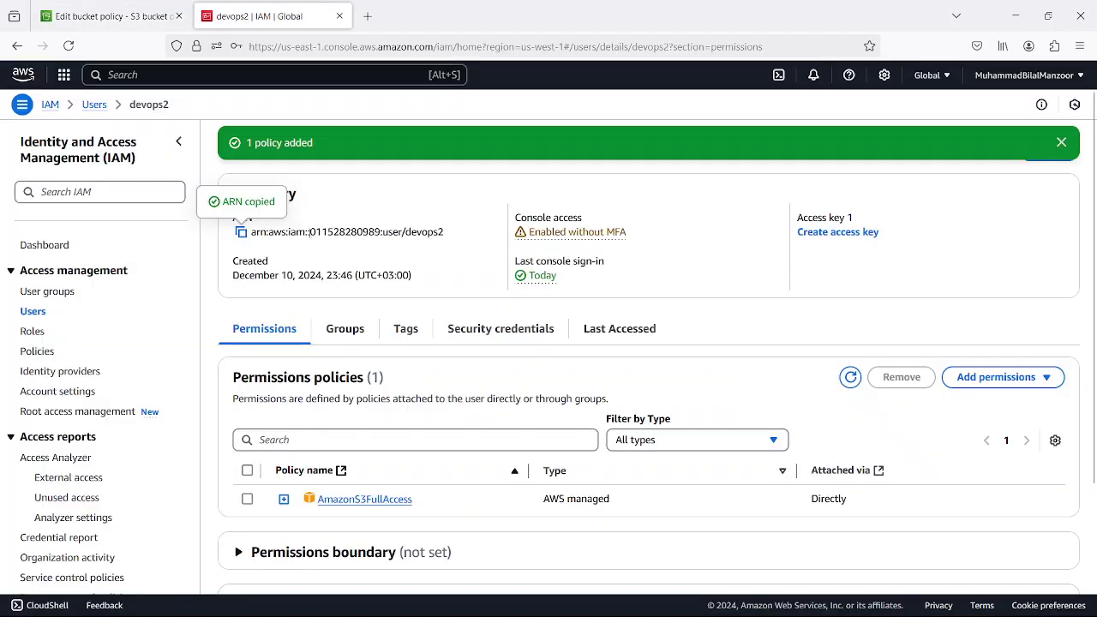
left_click(38, 313)
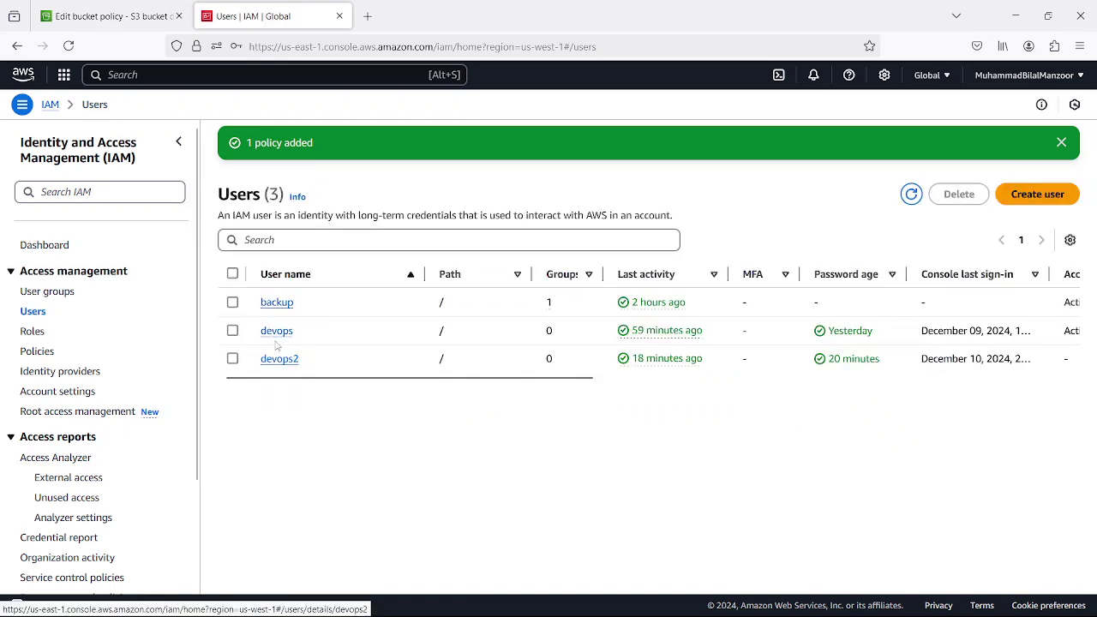
left_click(276, 331)
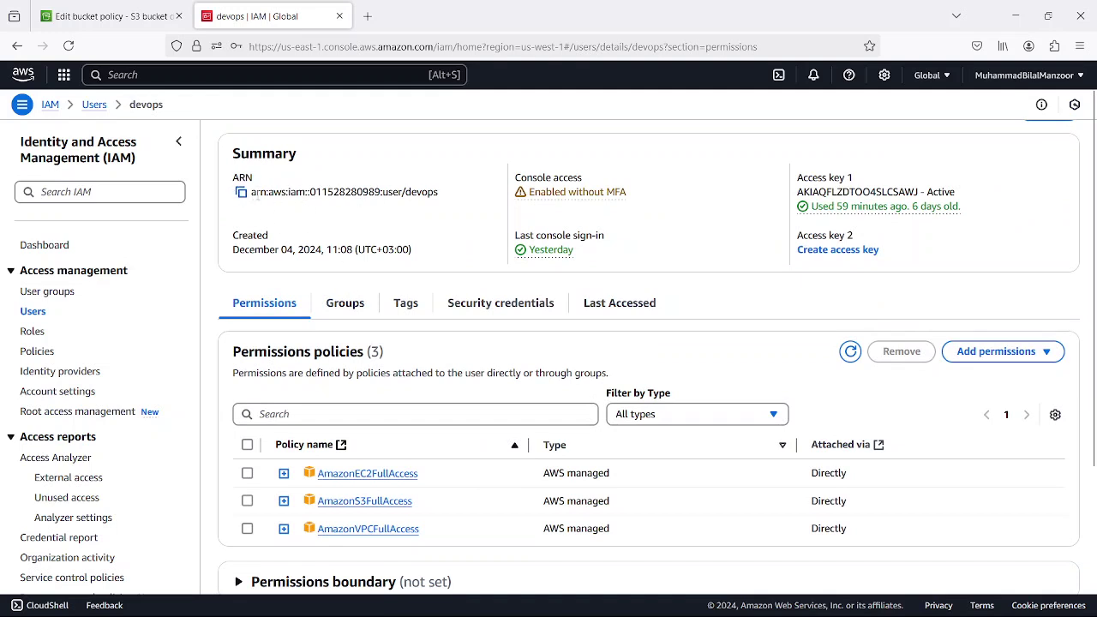
left_click_drag(250, 193, 481, 204)
left_click(384, 223)
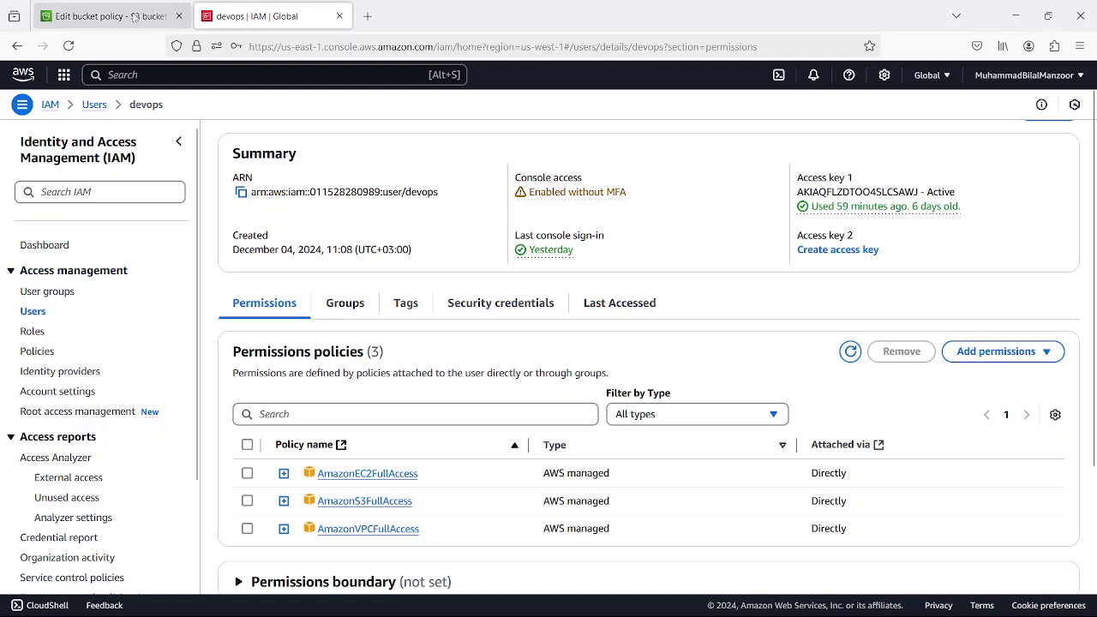
- Search the console for 's3' and open the S3 console in a new tab
left_click(126, 75)
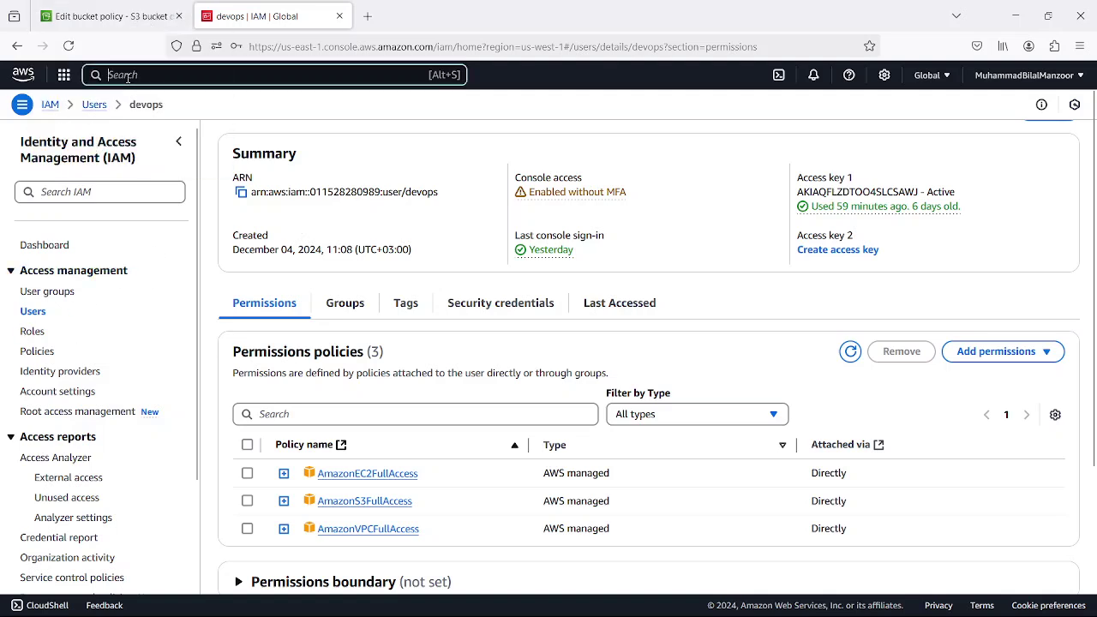
type("s3")
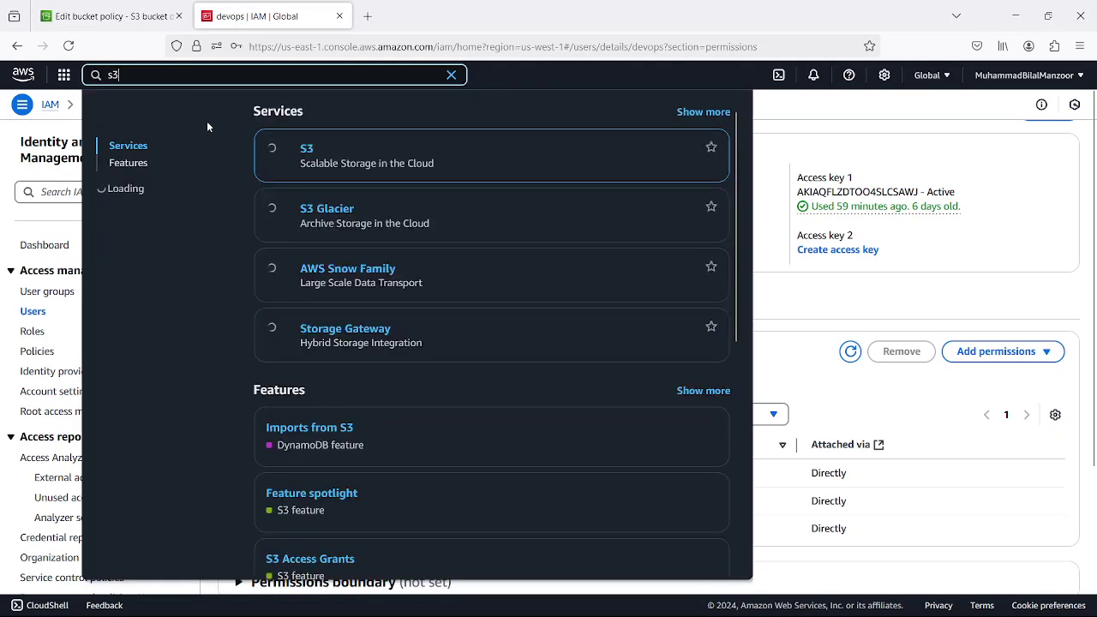
right_click(306, 153)
left_click(377, 167)
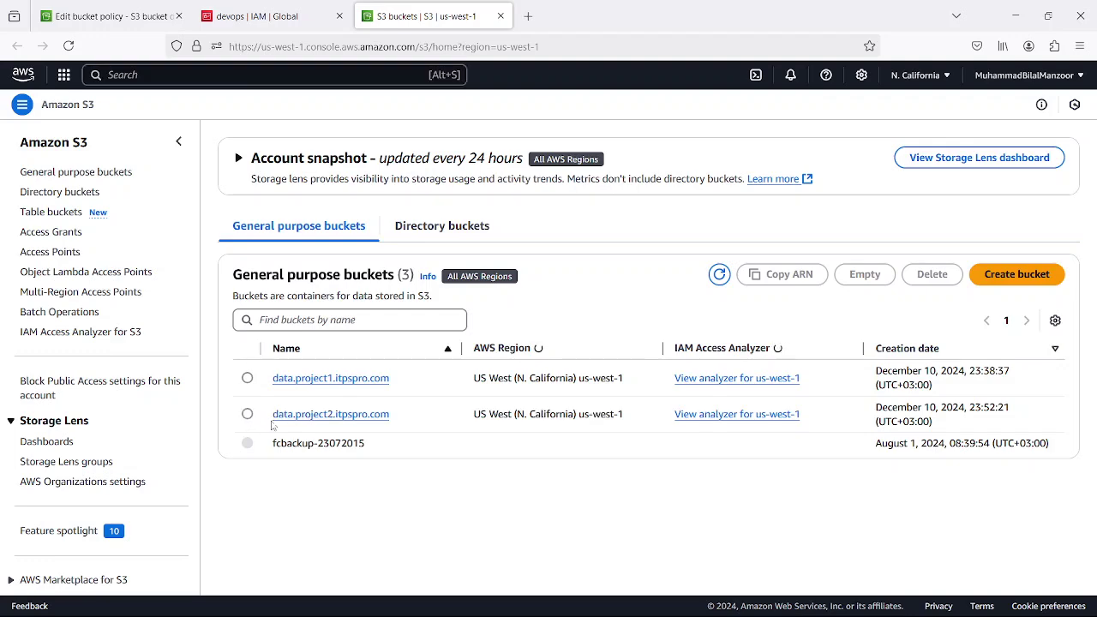
- Copy the data.project2.itpspro.com bucket ARN from its Properties into the policy's Resource ARN field
left_click(302, 418)
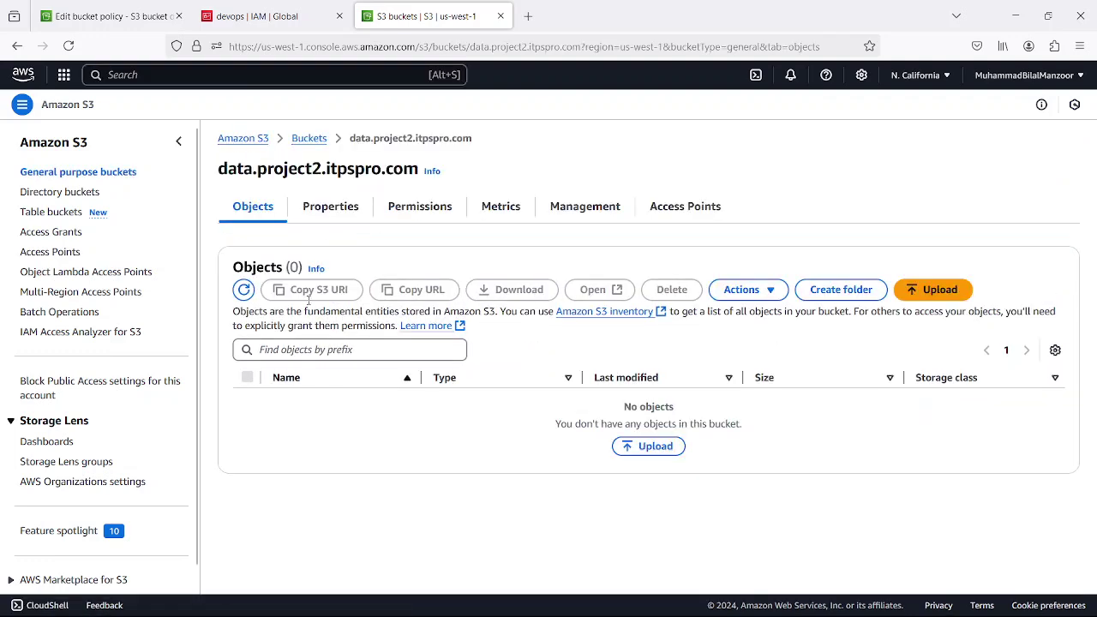
left_click(334, 190)
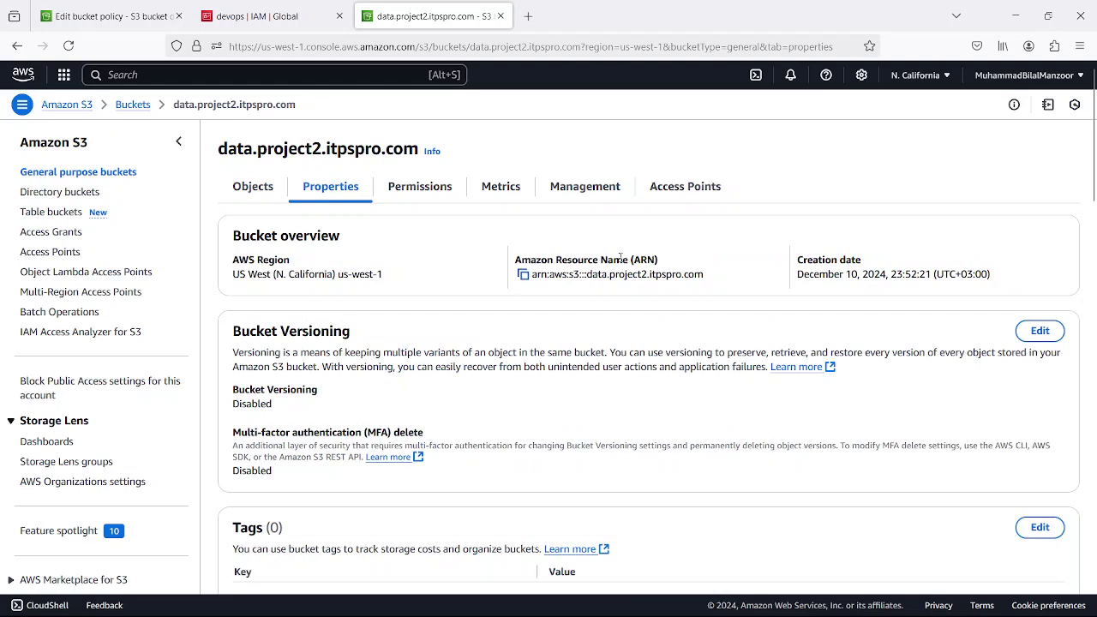
left_click(522, 275)
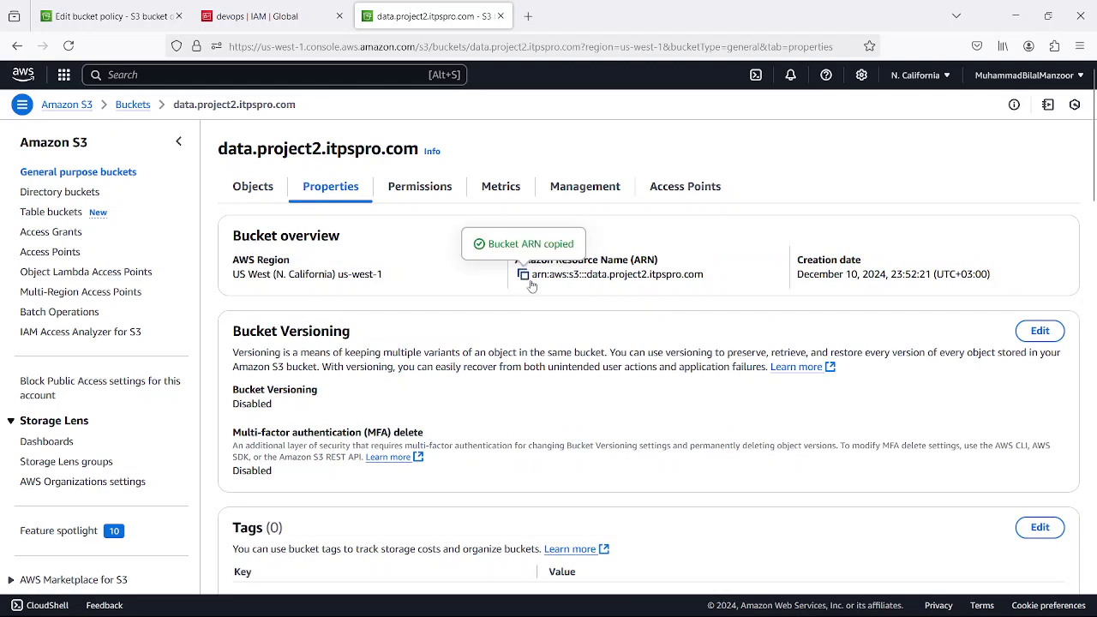
left_click(131, 17)
triple_click(499, 409)
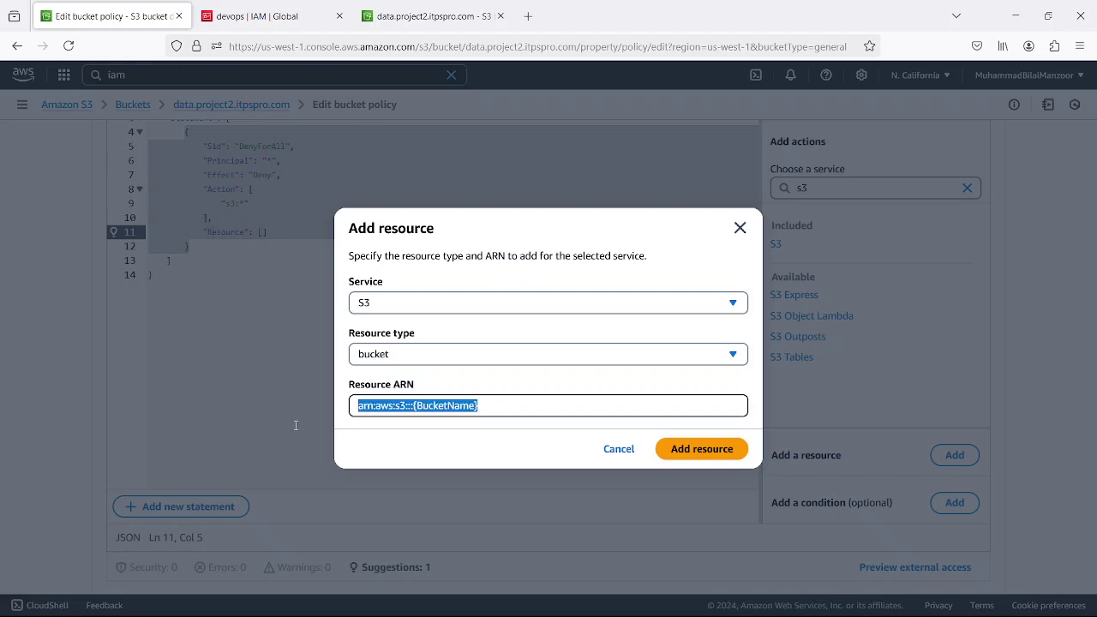
key("ctrl+v")
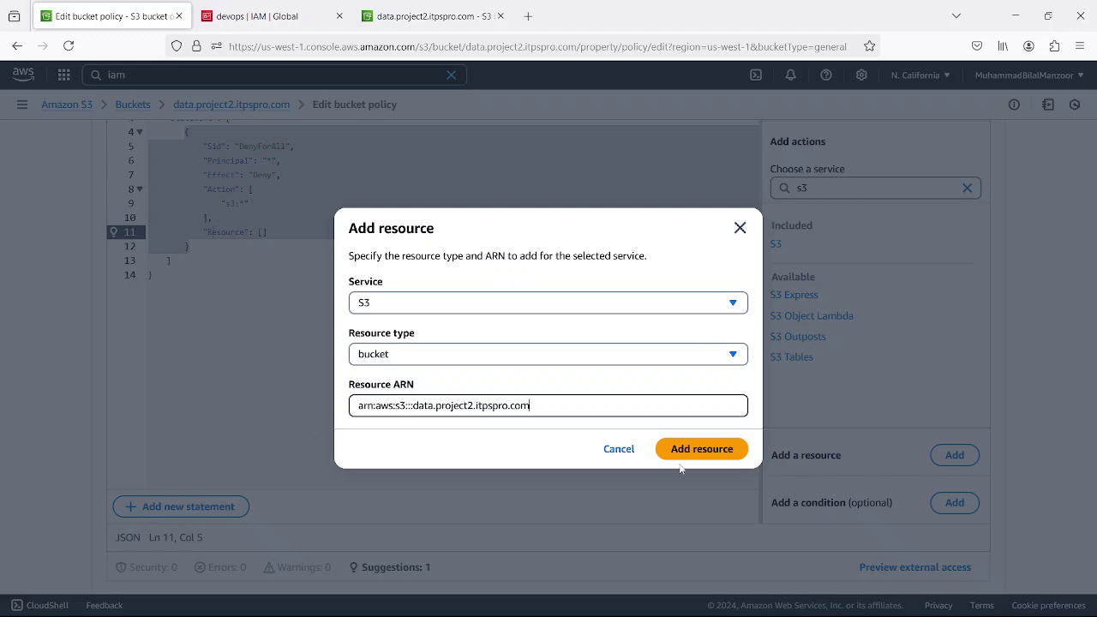
- Add arn:aws:s3:::data.project2.itpspro.com as the statement resource, review the JSON, and save the policy
left_click(698, 450)
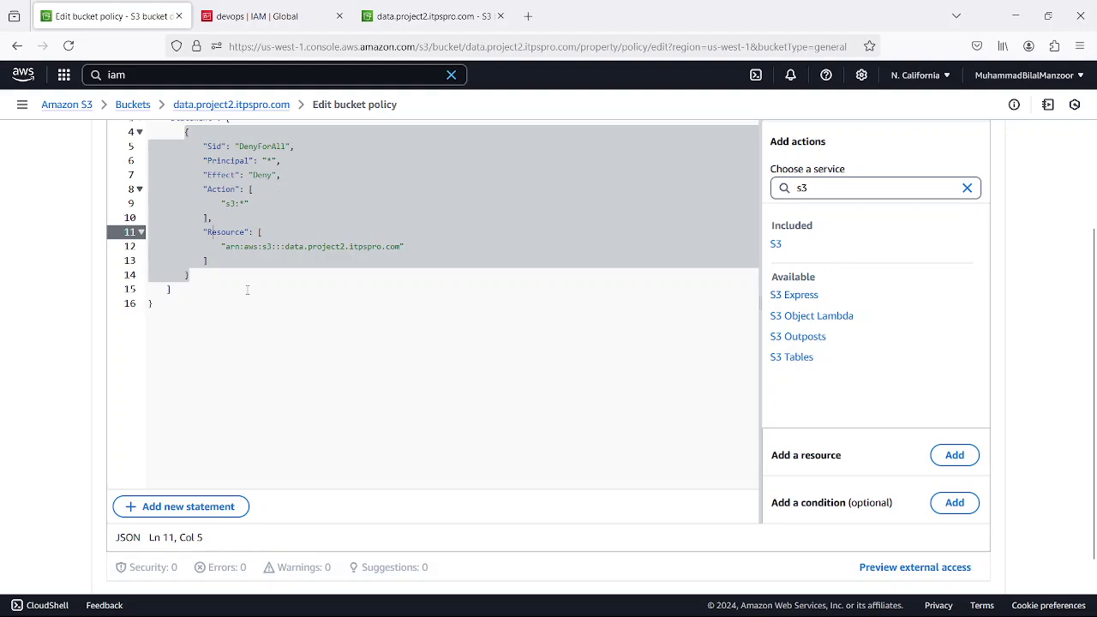
left_click(247, 289)
scroll(299, 311, "up", 3)
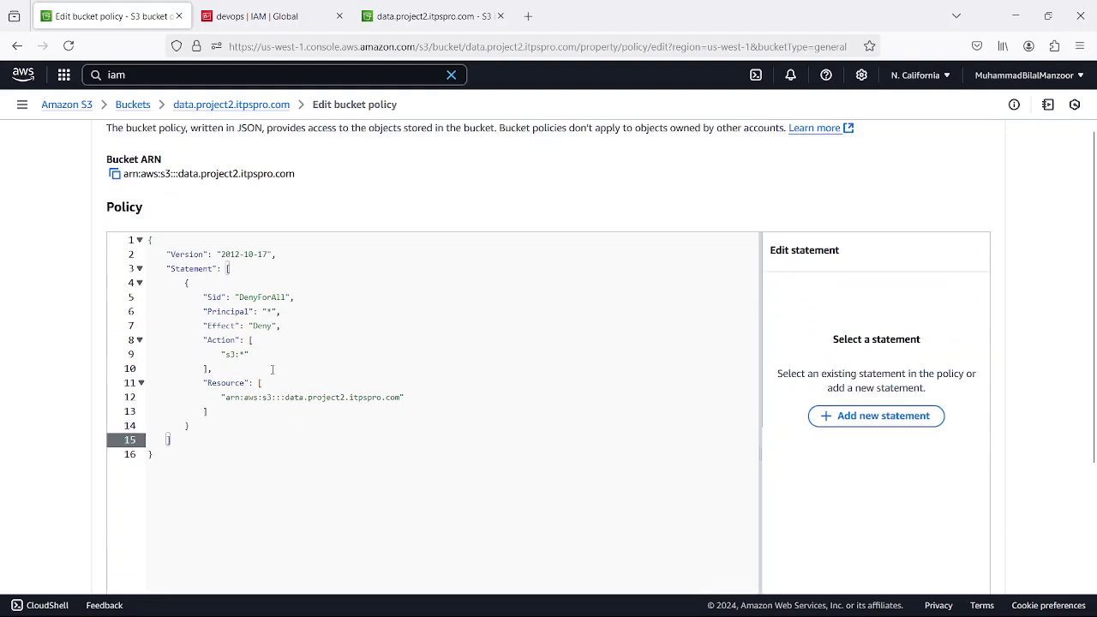
scroll(441, 388, "down", 4)
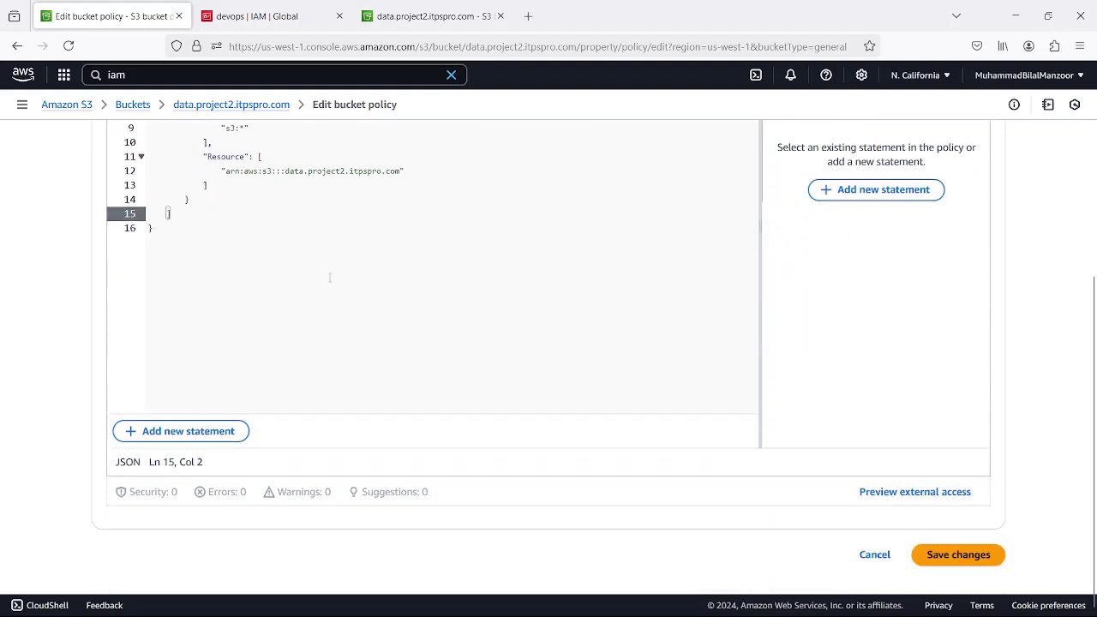
scroll(329, 277, "up", 3)
scroll(356, 277, "up", 1)
scroll(360, 291, "down", 2)
scroll(514, 370, "up", 1)
scroll(517, 369, "down", 2)
left_click(950, 552)
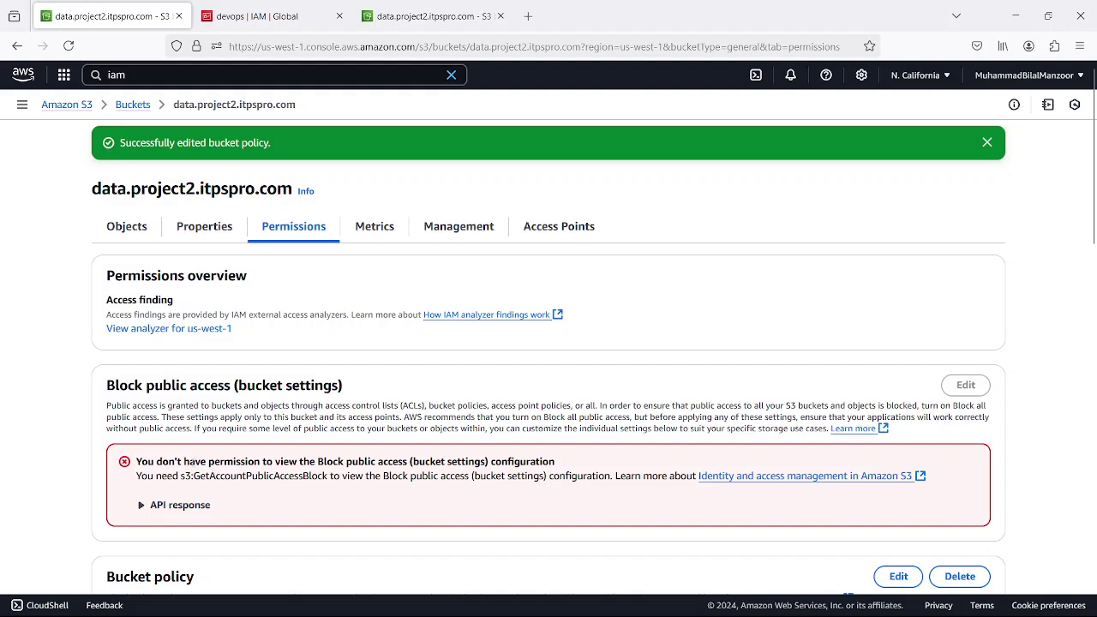
- Open data.project2.itpspro.com from Buckets as the owner and refresh its object listing
left_click(132, 106)
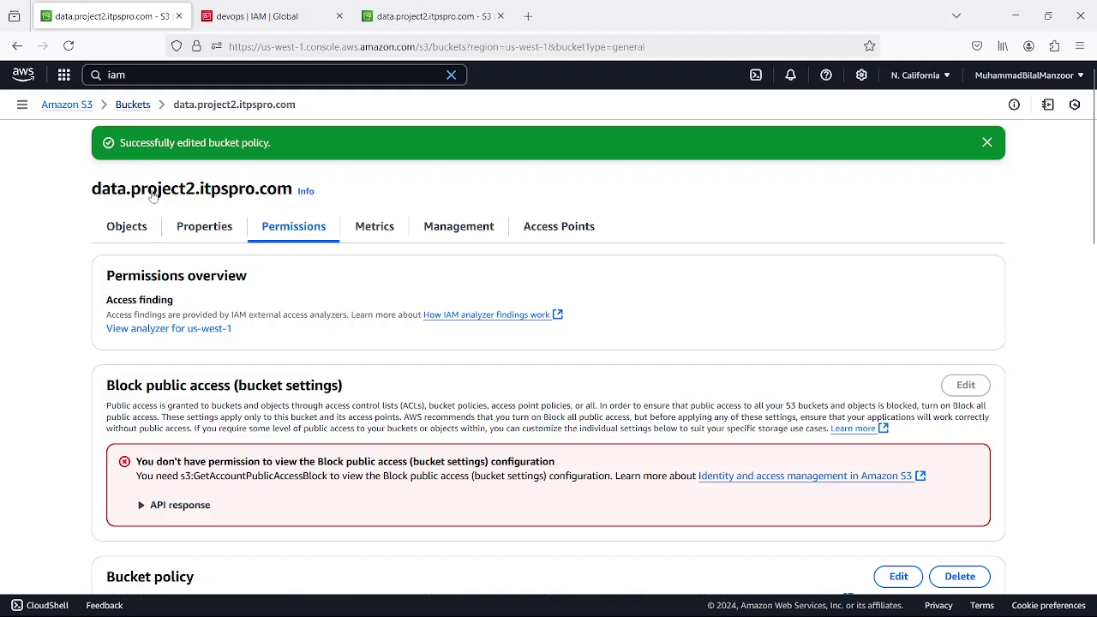
left_click(214, 415)
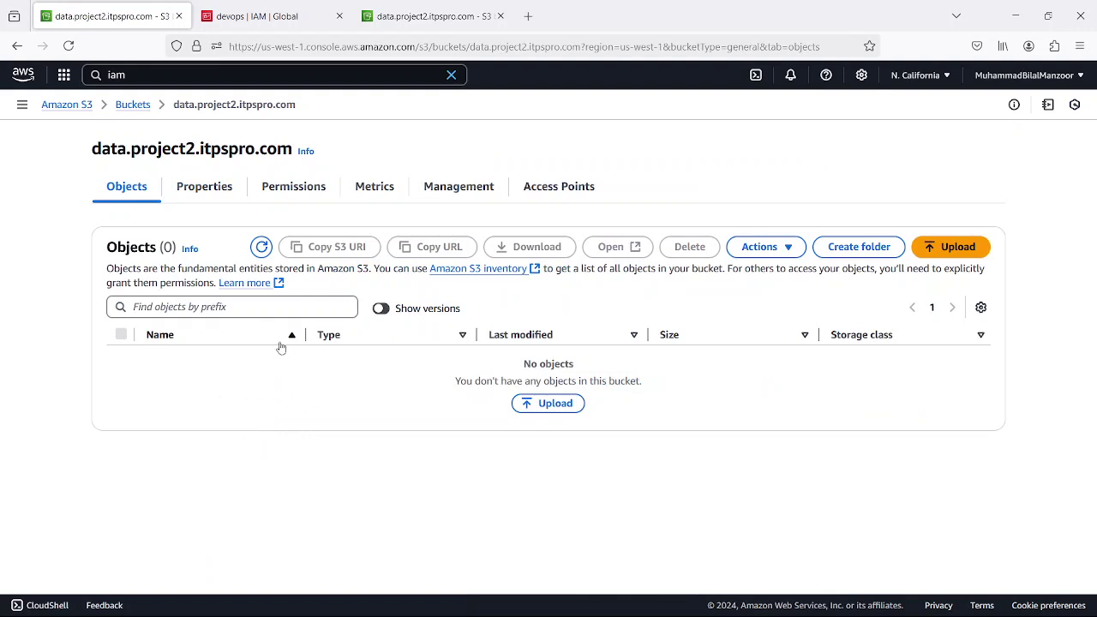
left_click(68, 46)
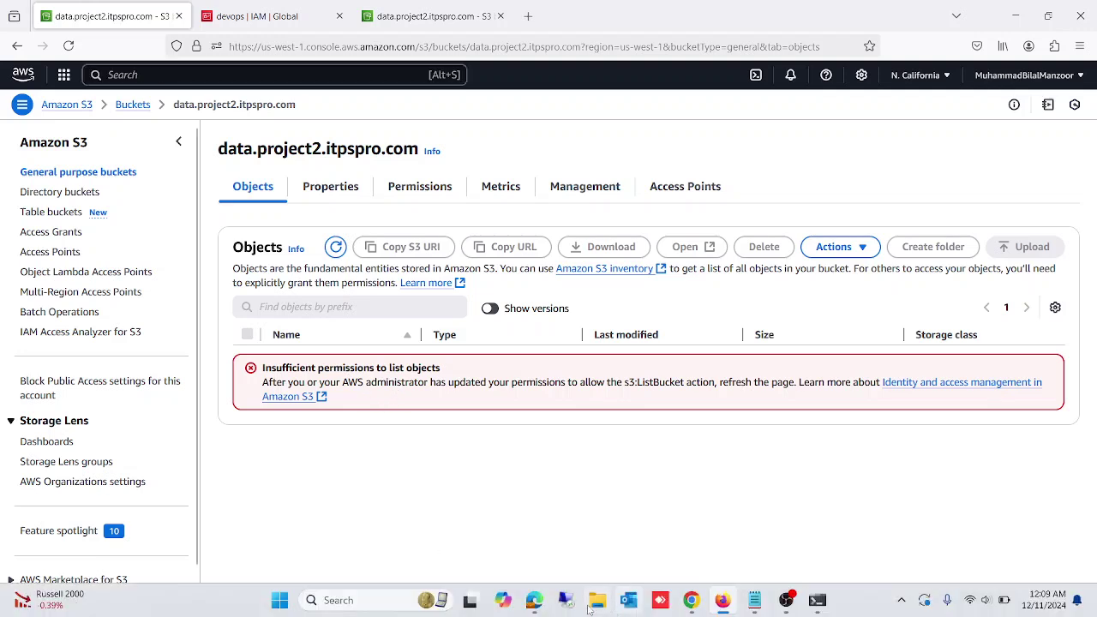
- Open the same bucket in the devops2 Chrome session, then return to Firefox
left_click(691, 599)
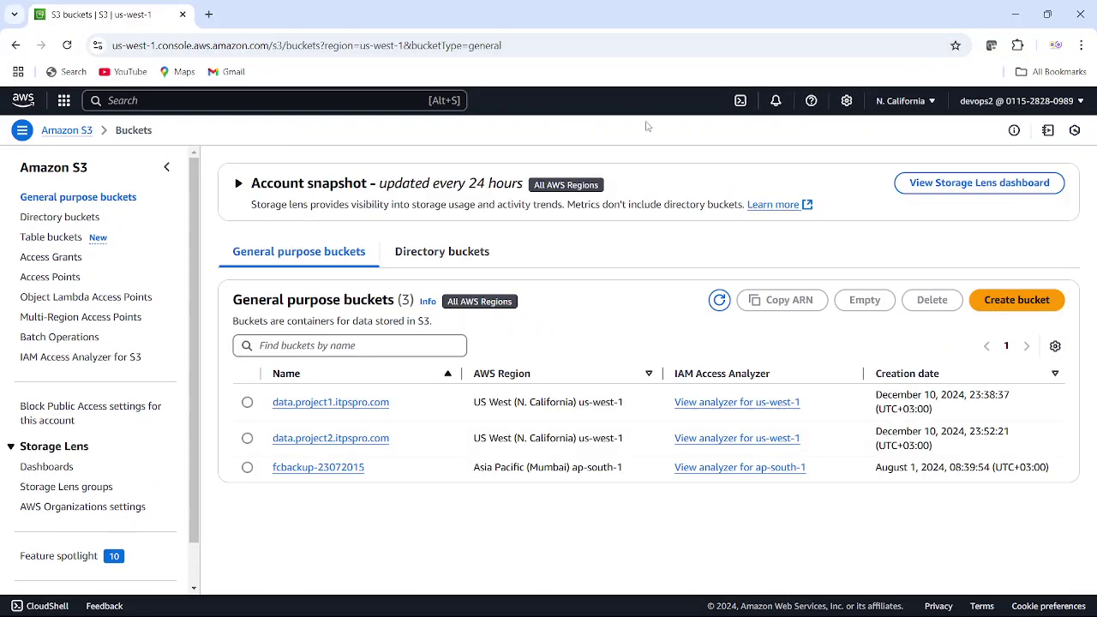
left_click(328, 439)
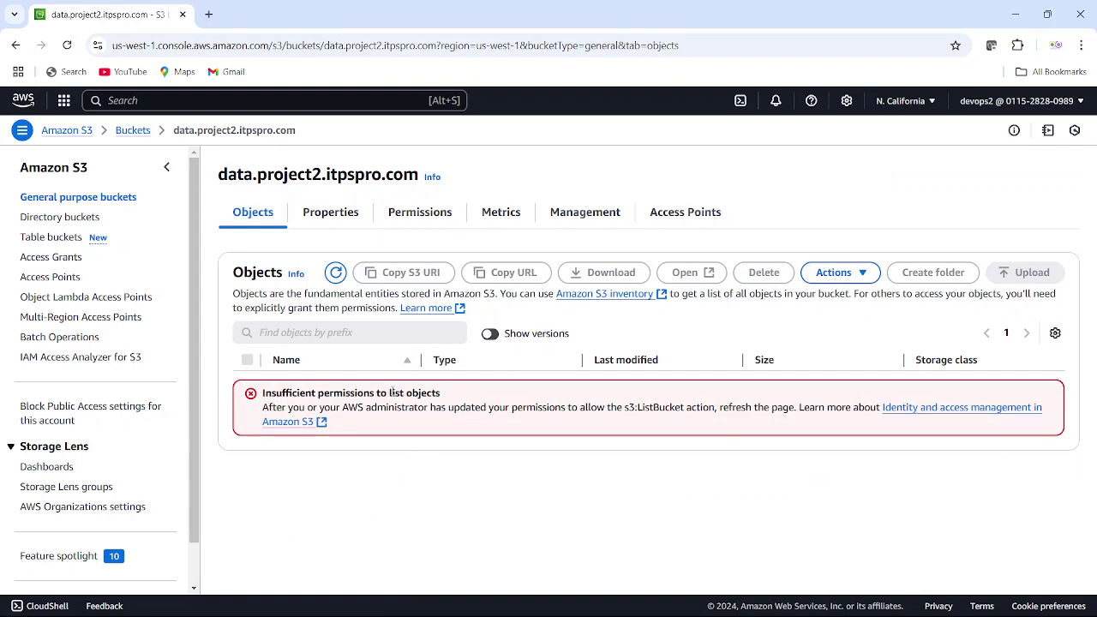
left_click(723, 599)
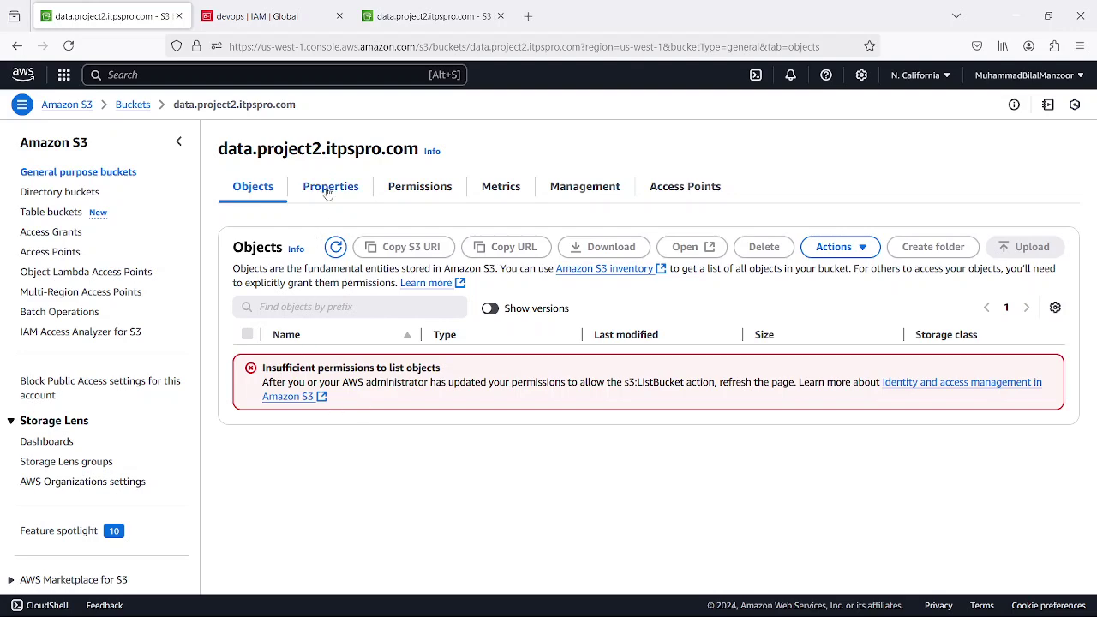
- Open the bucket's Permissions and start editing its bucket policy
left_click(407, 188)
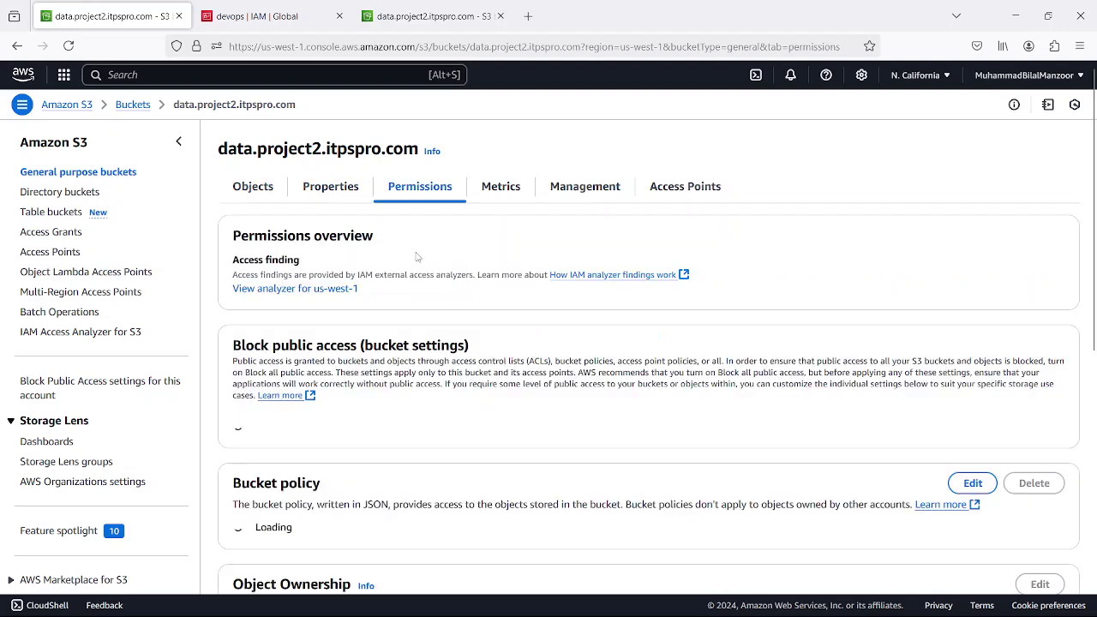
scroll(450, 341, "down", 5)
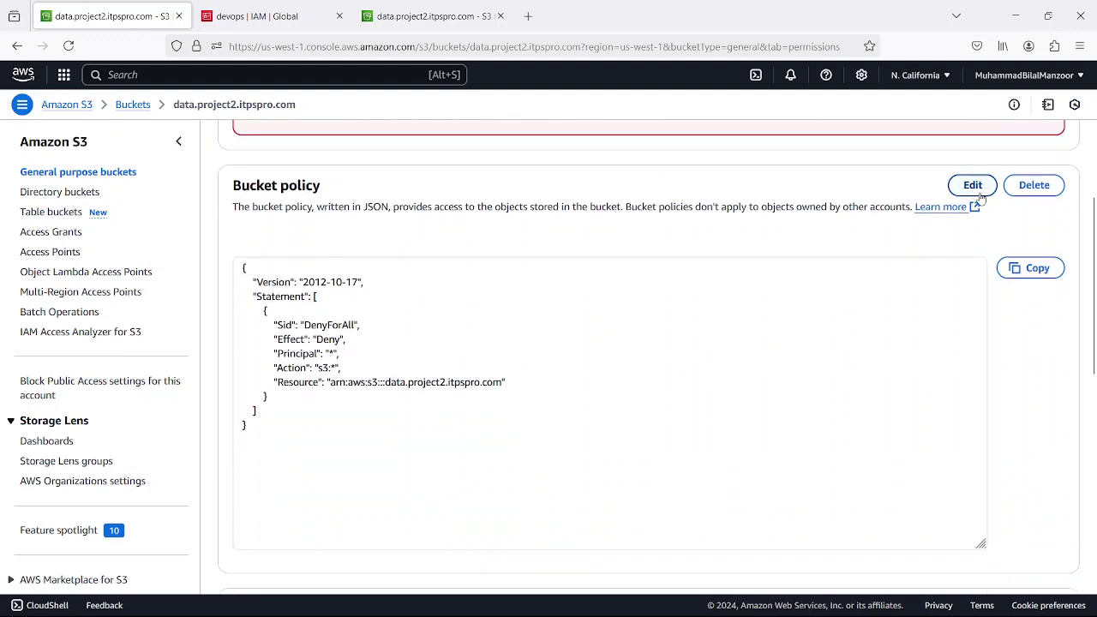
left_click(973, 185)
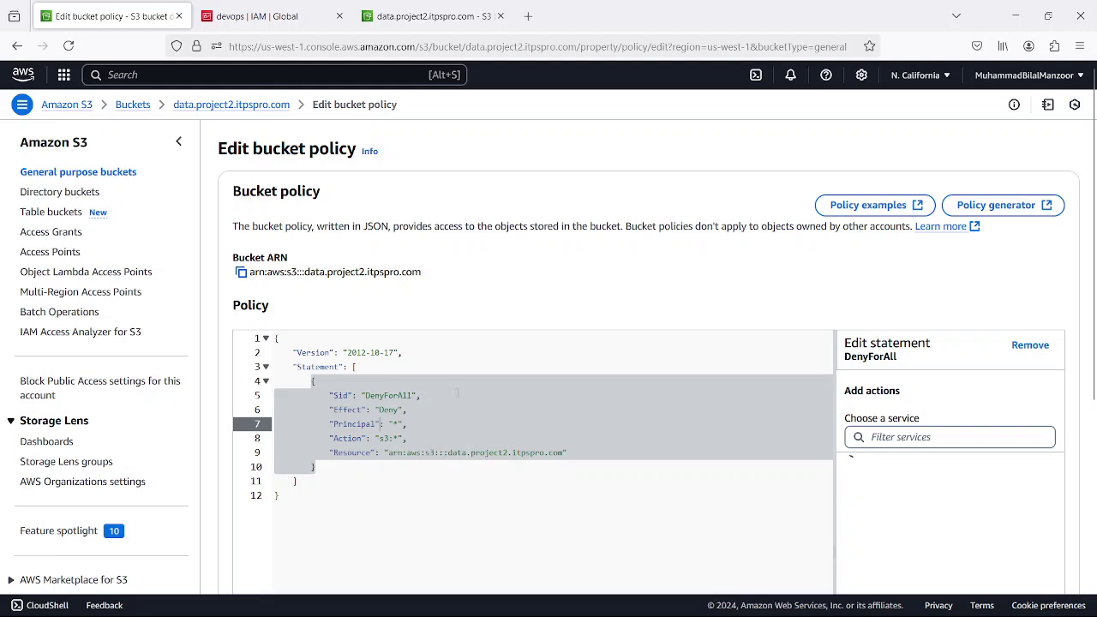
left_click(403, 482)
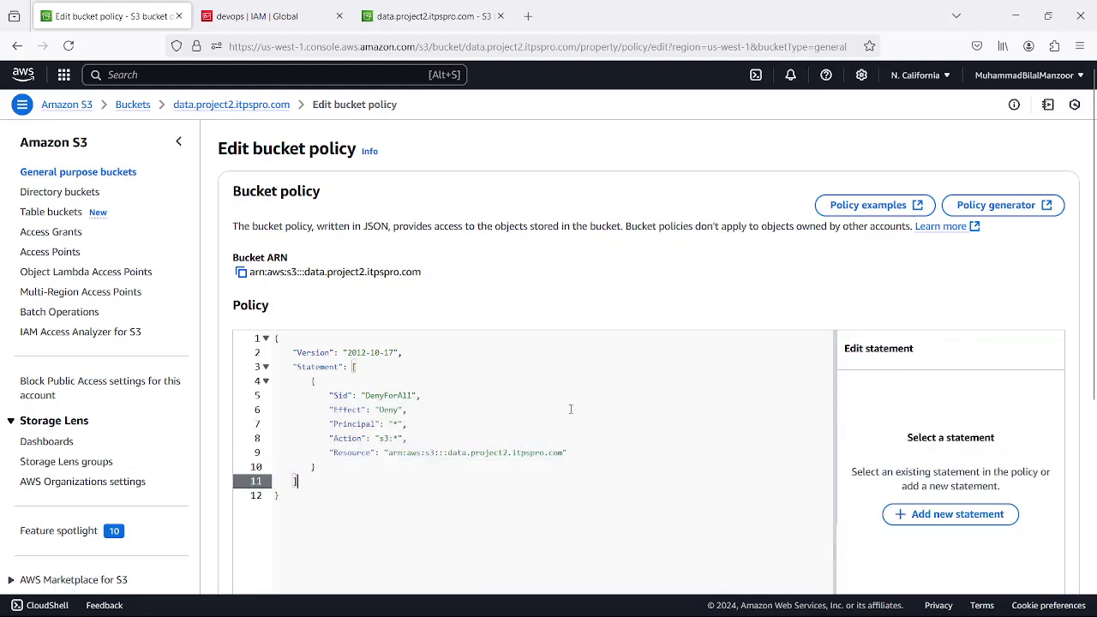
scroll(628, 421, "down", 5)
scroll(619, 272, "up", 3)
- Select the DenyForAll statement and scroll to its Add a condition option
left_click(467, 329)
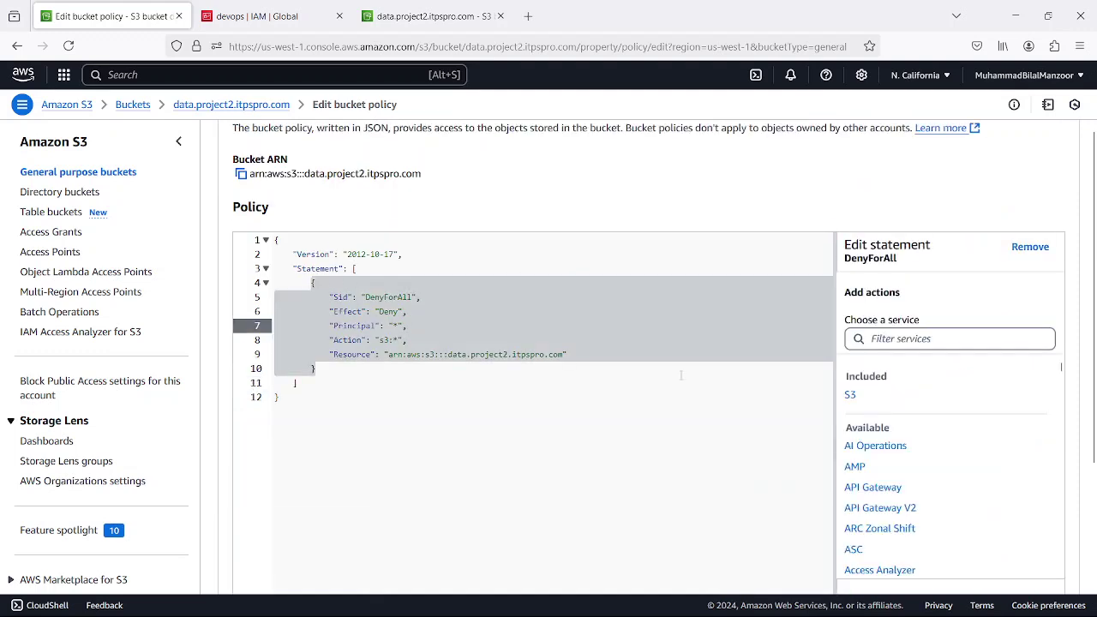
scroll(969, 434, "down", 3)
scroll(969, 432, "down", 6)
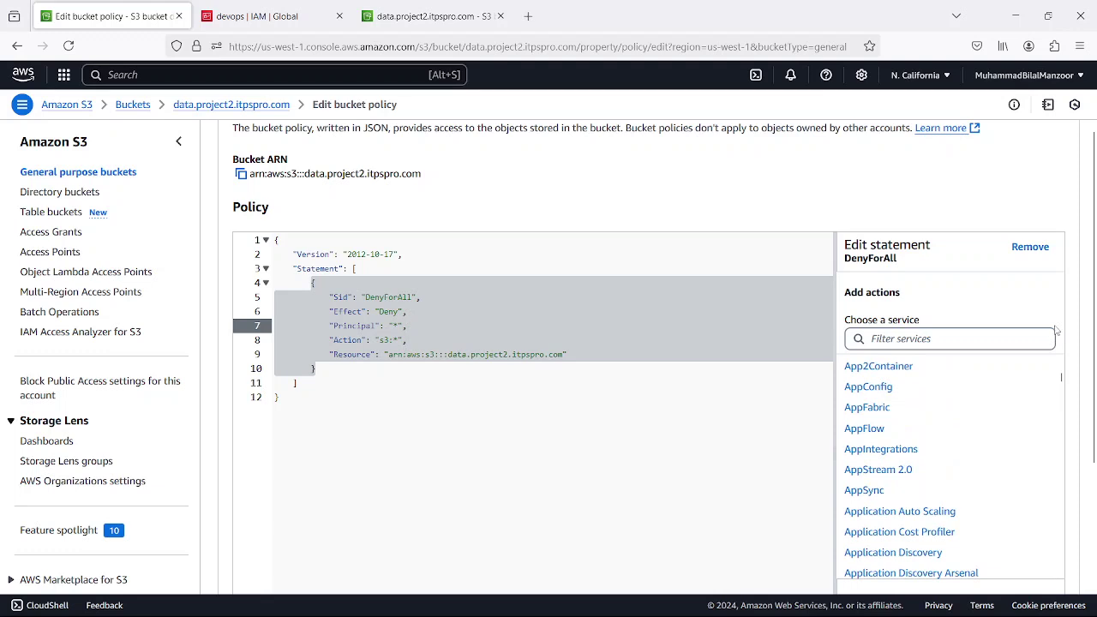
left_click(455, 386)
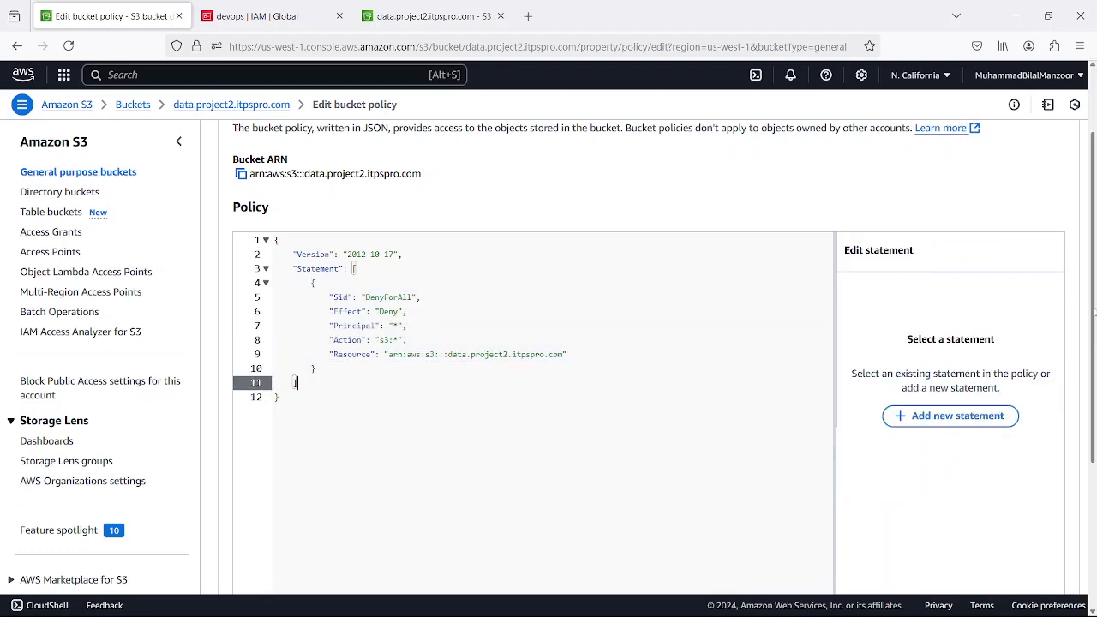
scroll(1075, 431, "down", 5)
left_click(314, 143)
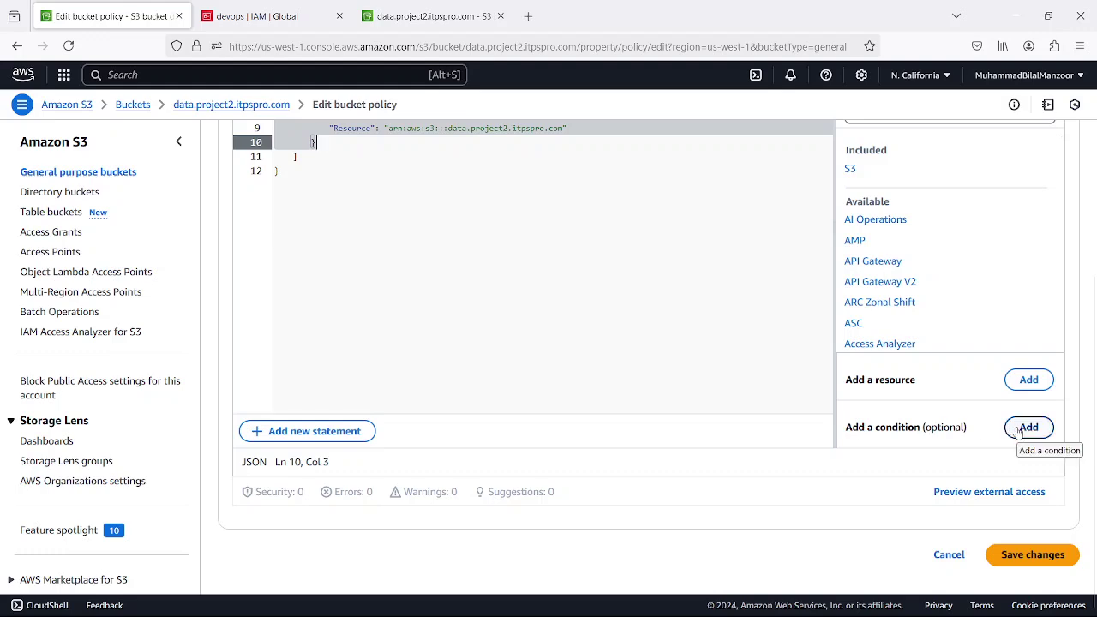
- Start a condition with key aws:PrincipalArn, Default qualifier and StringNotLike operator
left_click(1018, 431)
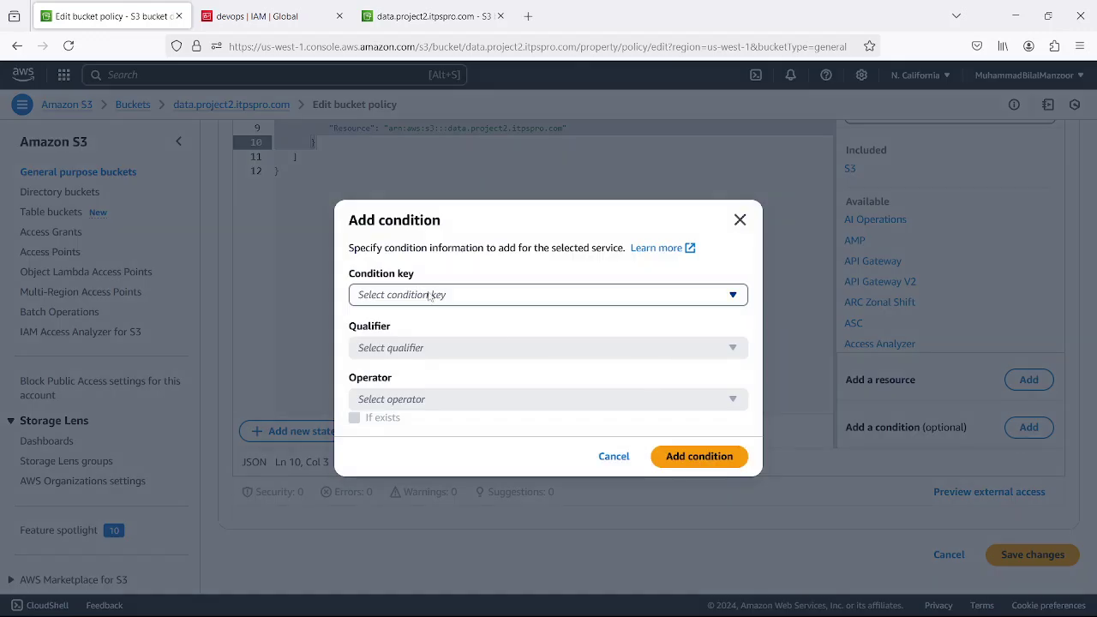
left_click(447, 296)
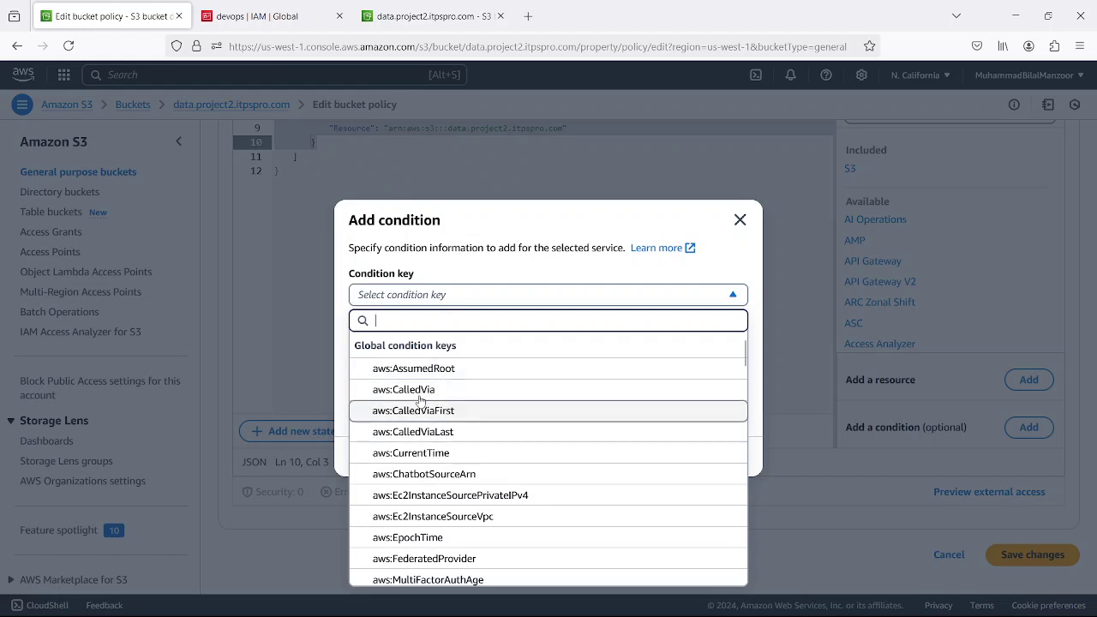
scroll(436, 456, "down", 3)
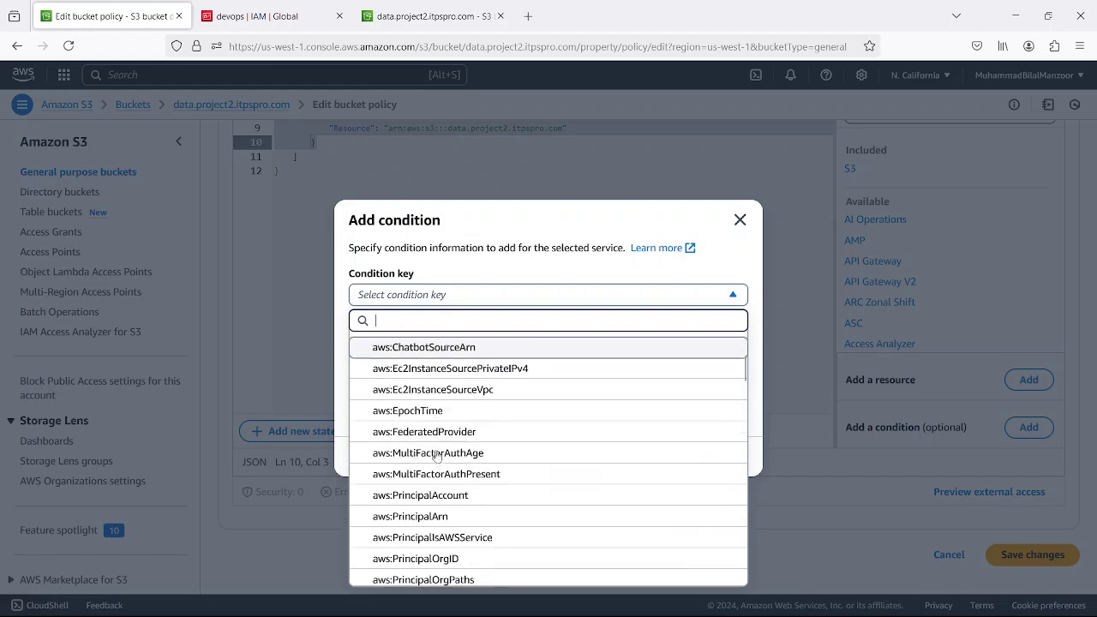
scroll(428, 445, "down", 1)
left_click(420, 418)
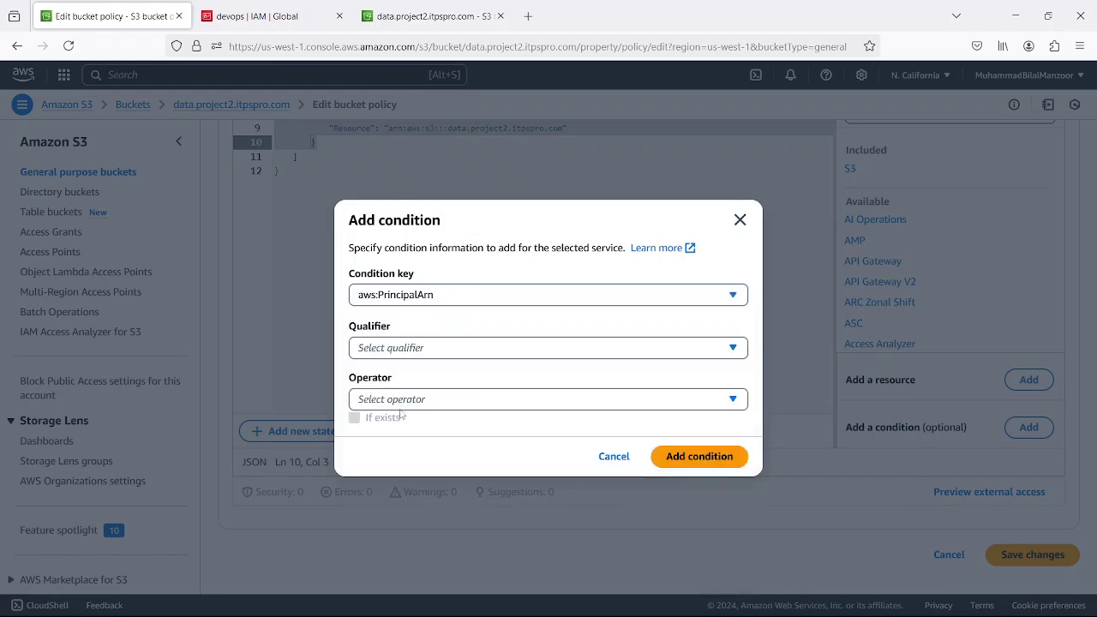
left_click(364, 351)
left_click(381, 396)
left_click(423, 403)
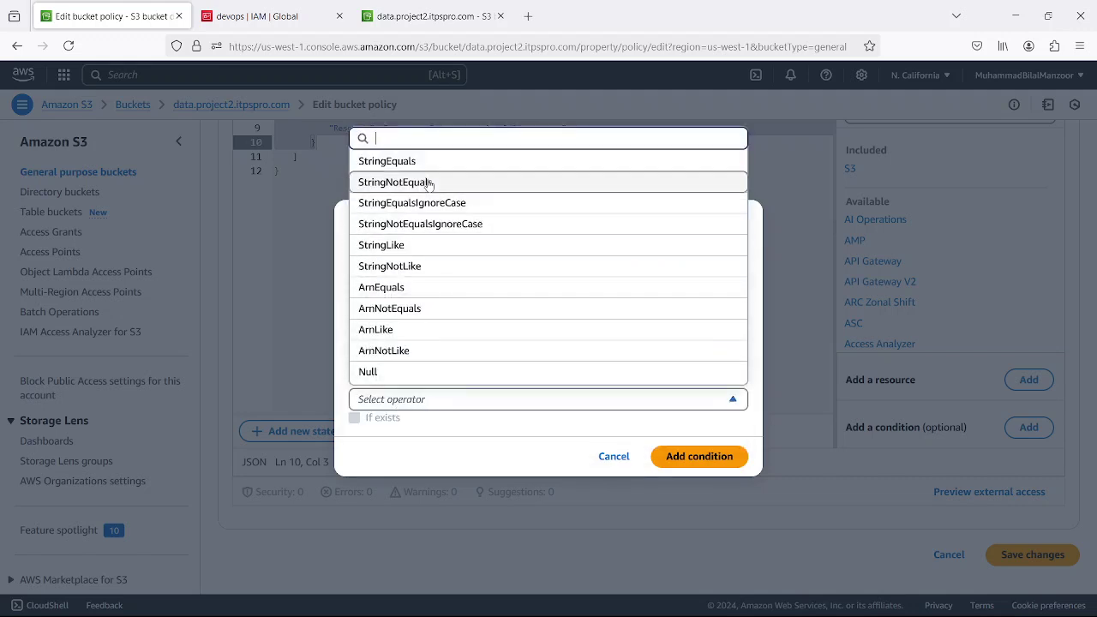
left_click(430, 272)
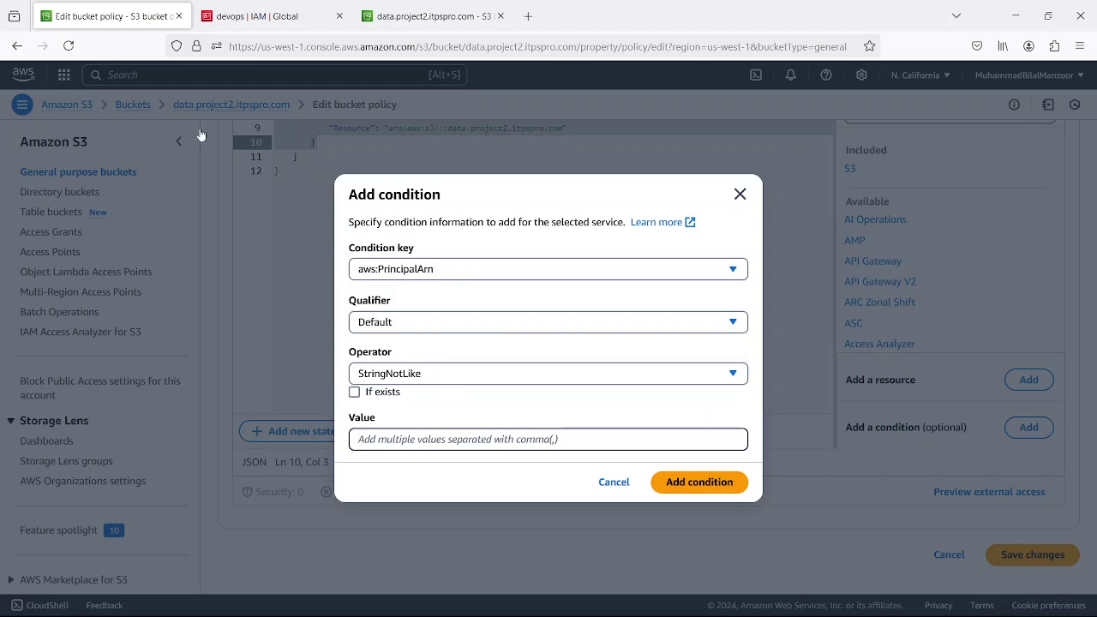
- Paste the copied IAM user ARN as the value, replace the user part with 'root', and add the condition
mouse_move(241, 23)
left_click(254, 21)
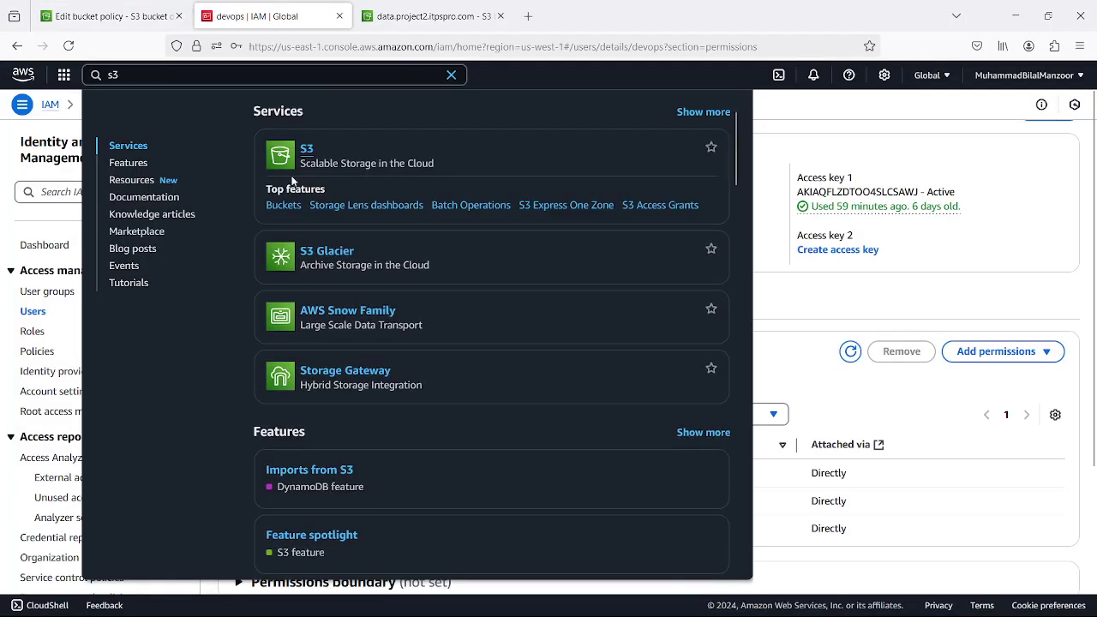
left_click(805, 119)
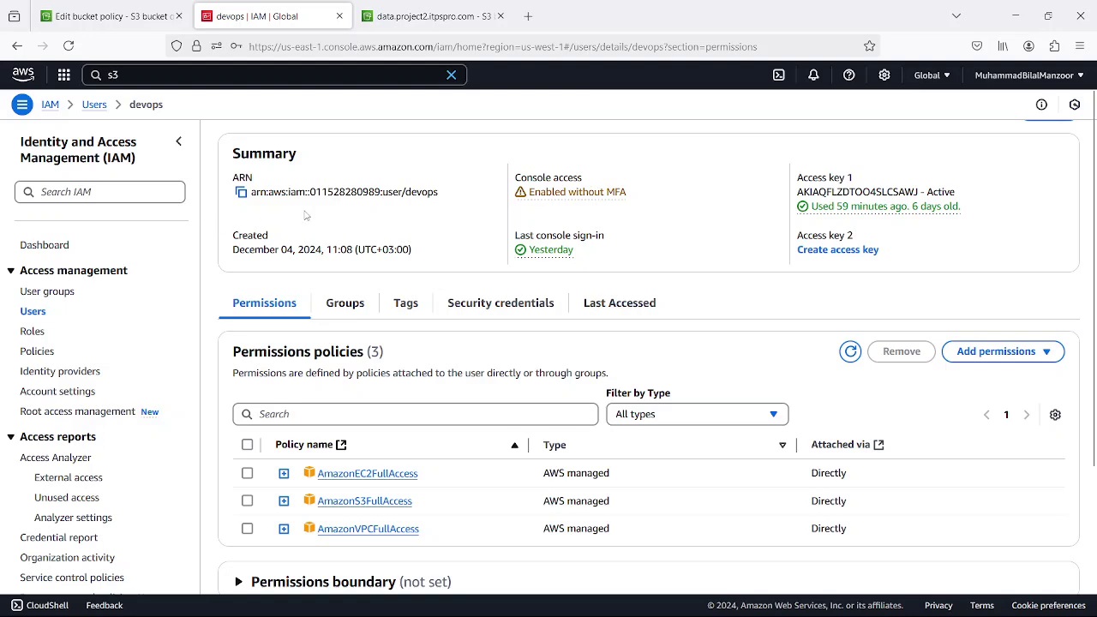
left_click(242, 194)
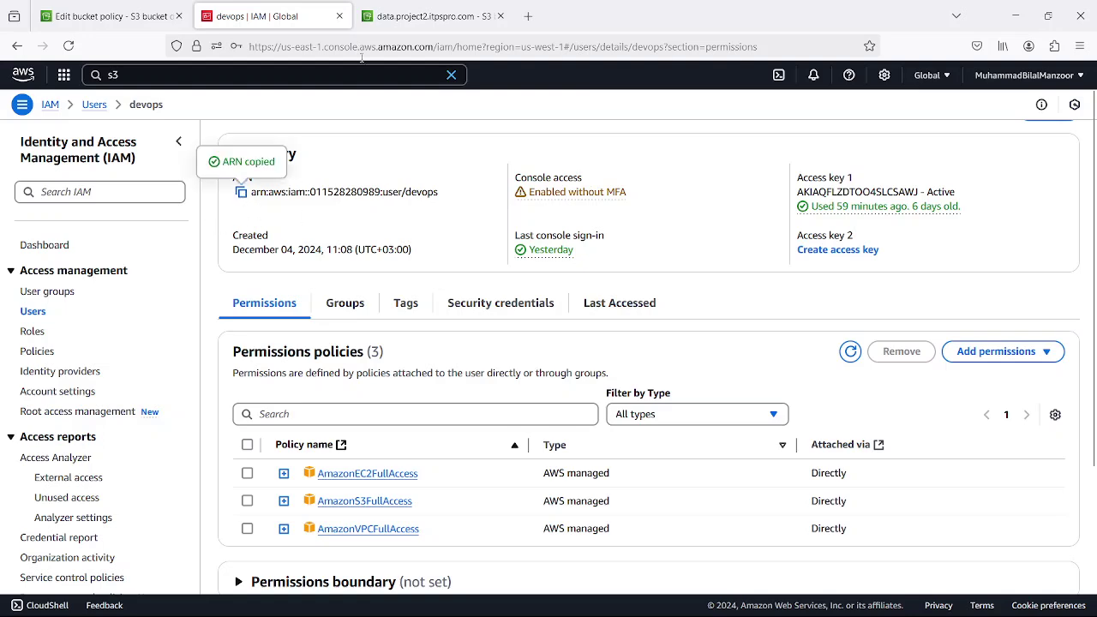
left_click(412, 15)
left_click(103, 16)
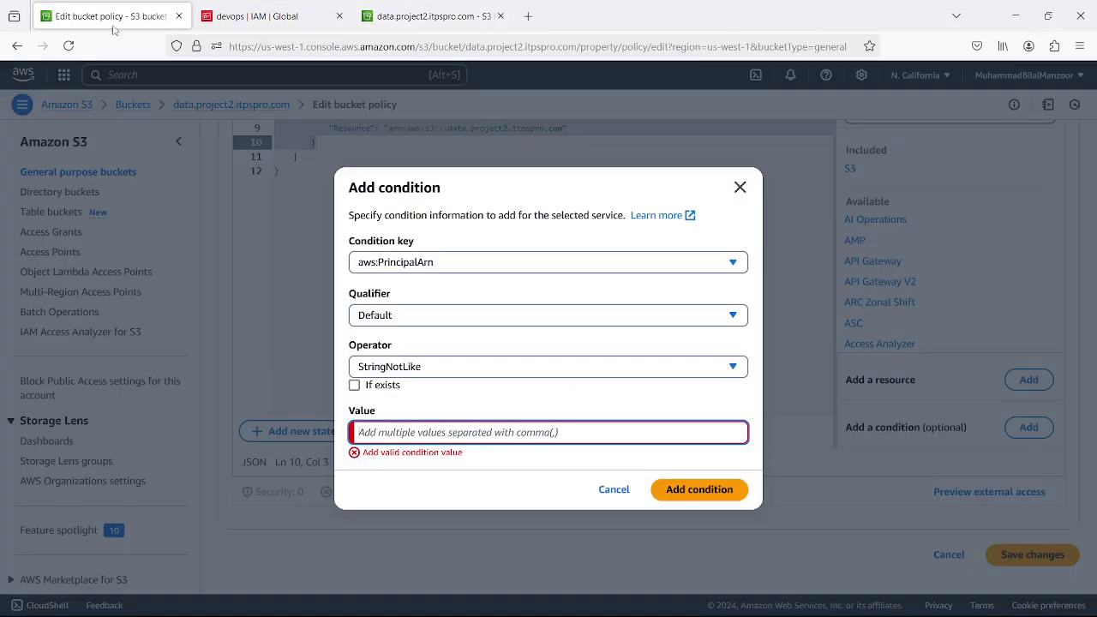
left_click(433, 423)
key("ctrl+v")
left_click_drag(492, 442, 570, 429)
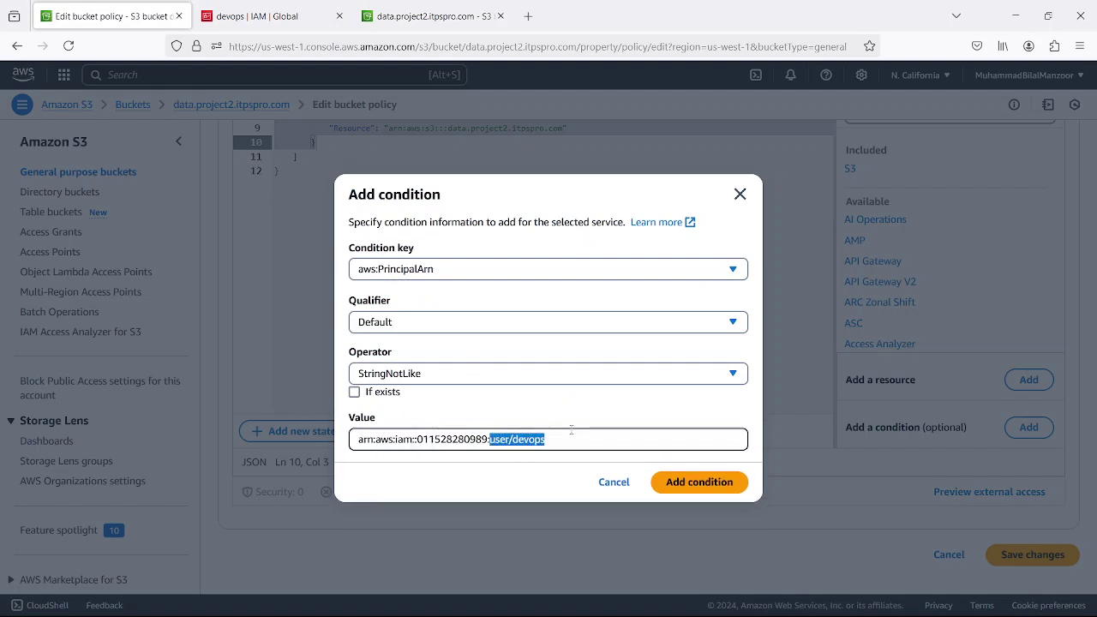
type("root")
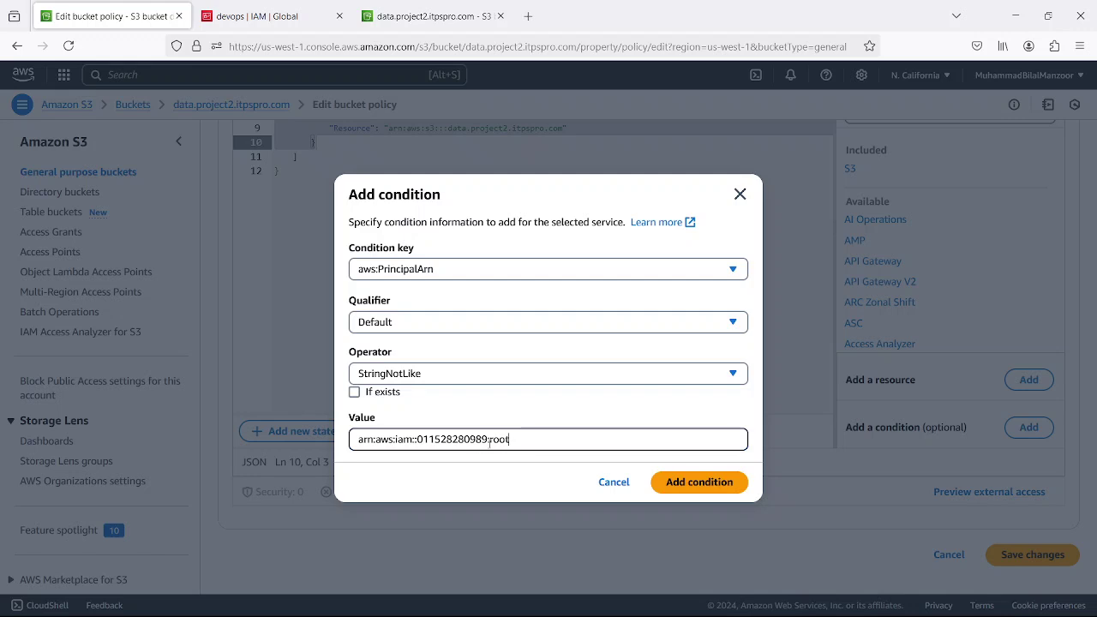
left_click(702, 484)
- Review the new aws:PrincipalArn Condition block in the JSON and save the bucket policy
scroll(460, 306, "up", 3)
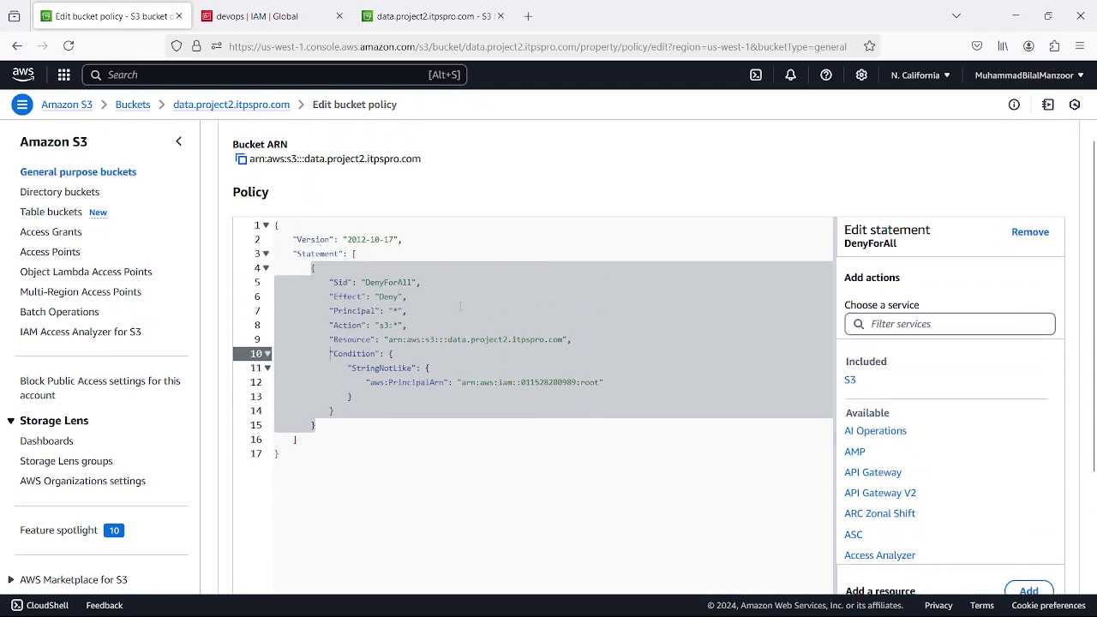
left_click(482, 425)
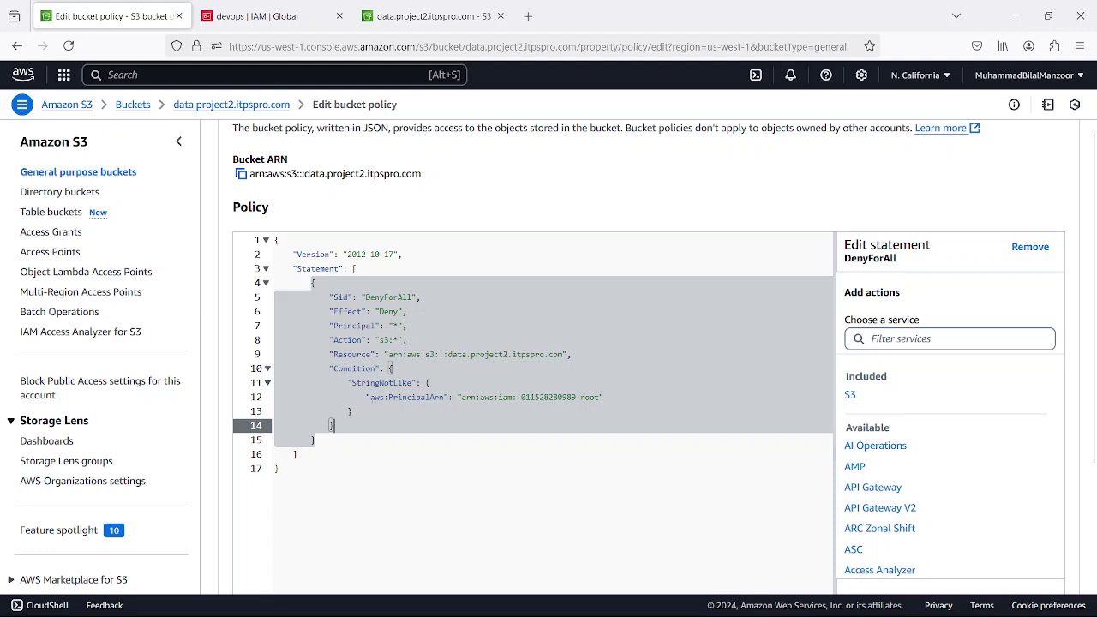
left_click_drag(370, 398, 600, 399)
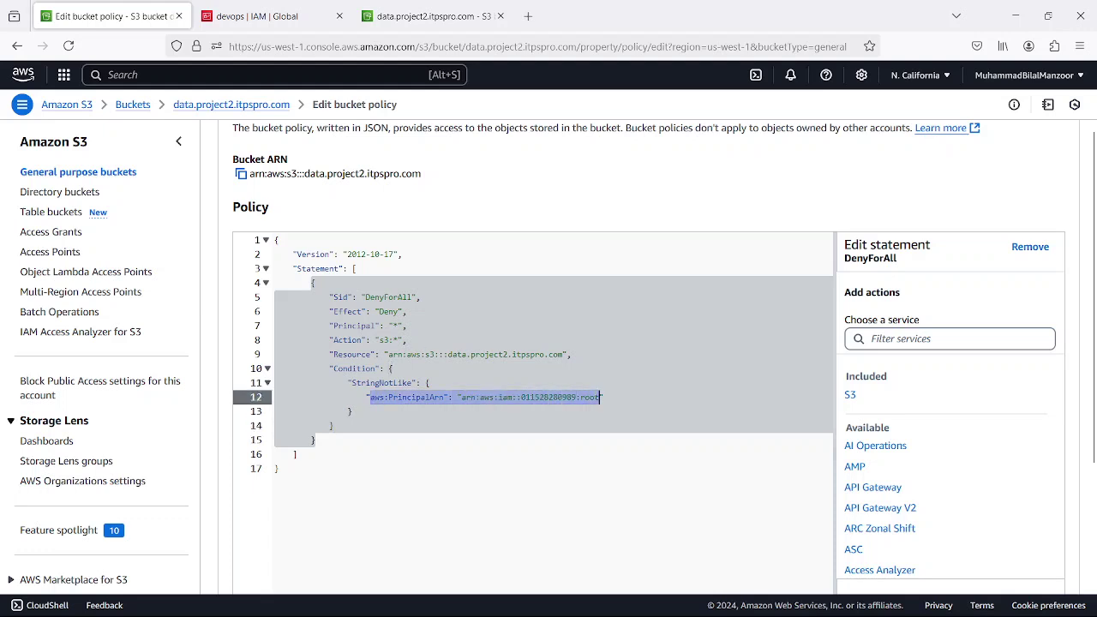
left_click(526, 479)
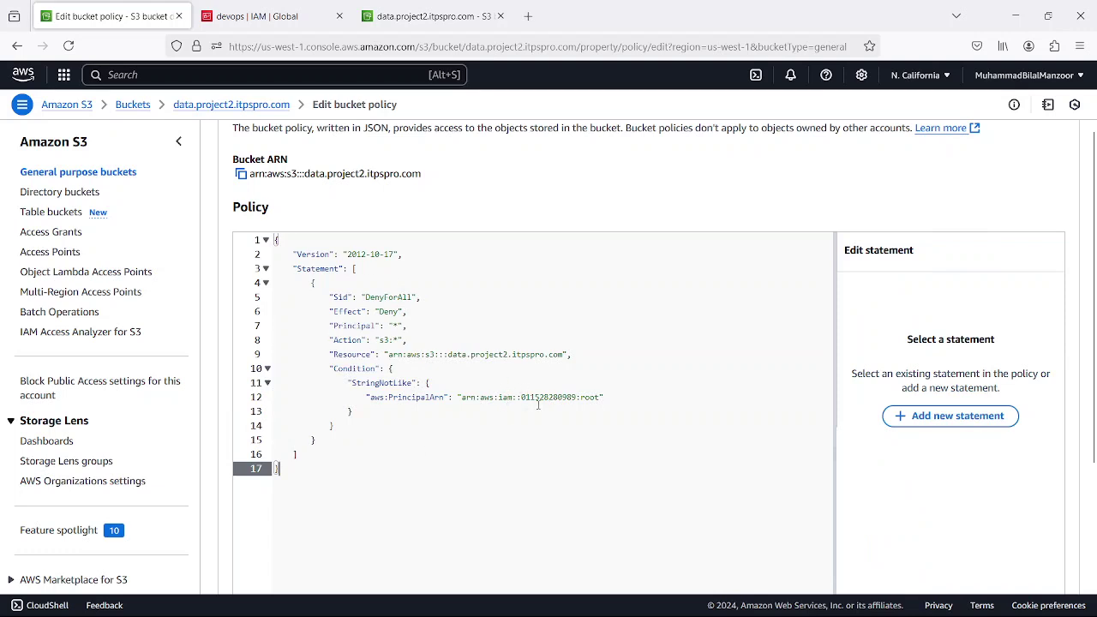
scroll(538, 404, "down", 5)
left_click(1024, 554)
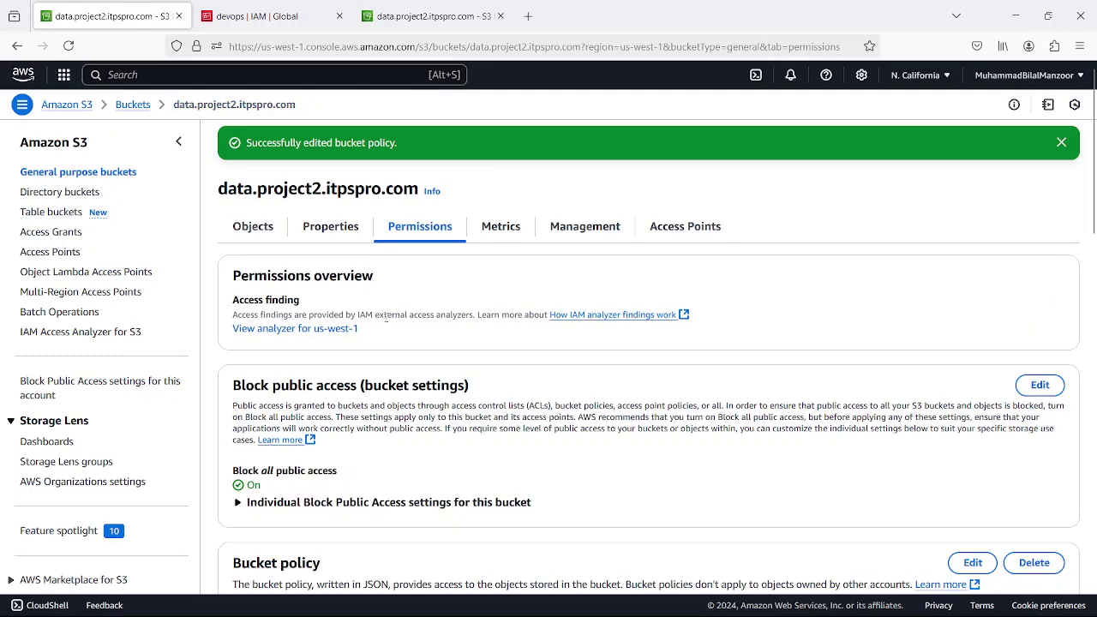
scroll(319, 392, "down", 3)
scroll(318, 392, "up", 3)
- Open data.project2.itpspro.com as root, then retry it as the second user and return to Buckets
left_click(133, 105)
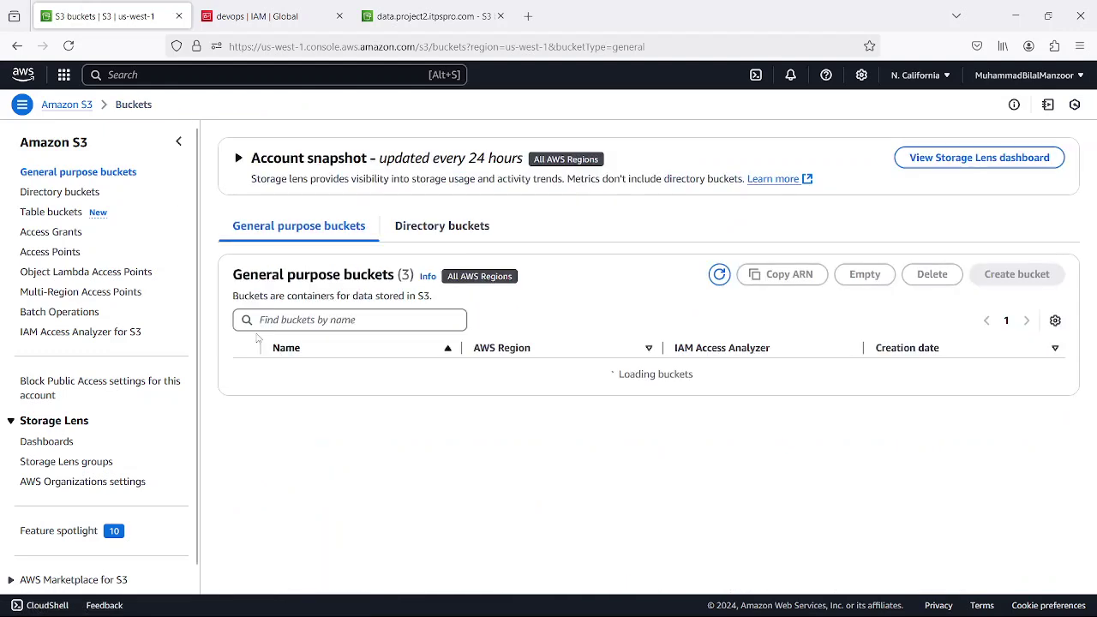
left_click(333, 413)
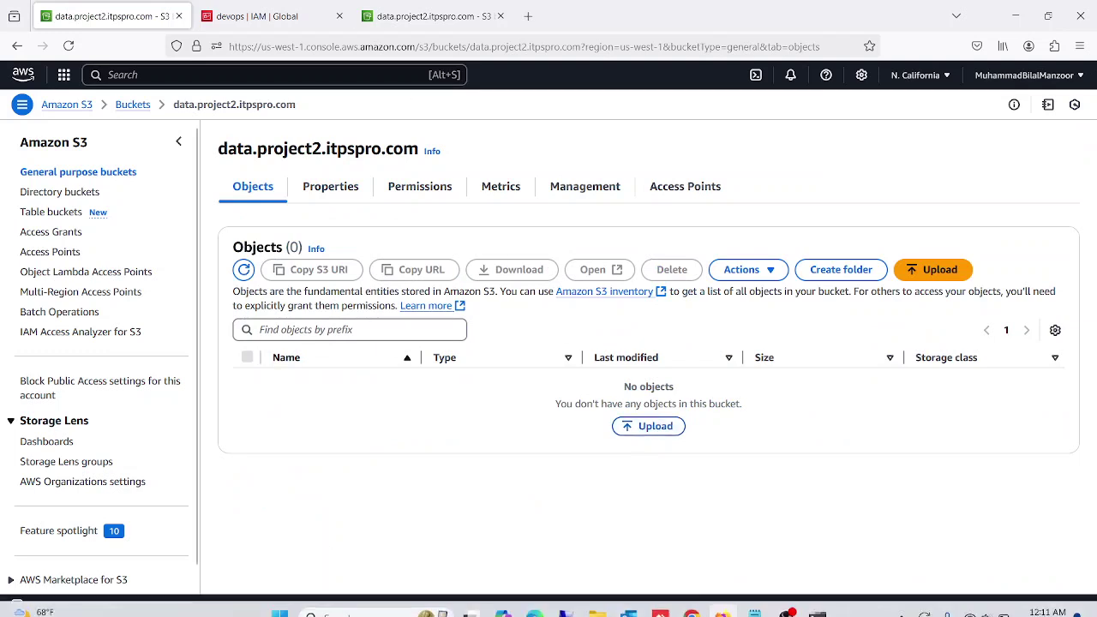
left_click(690, 600)
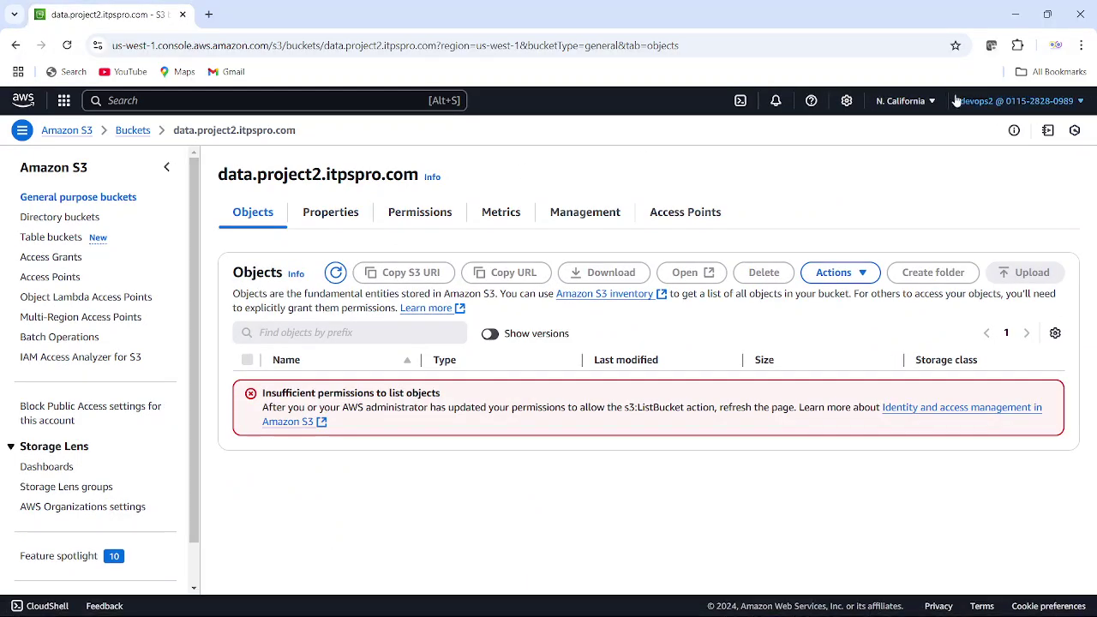
left_click(134, 131)
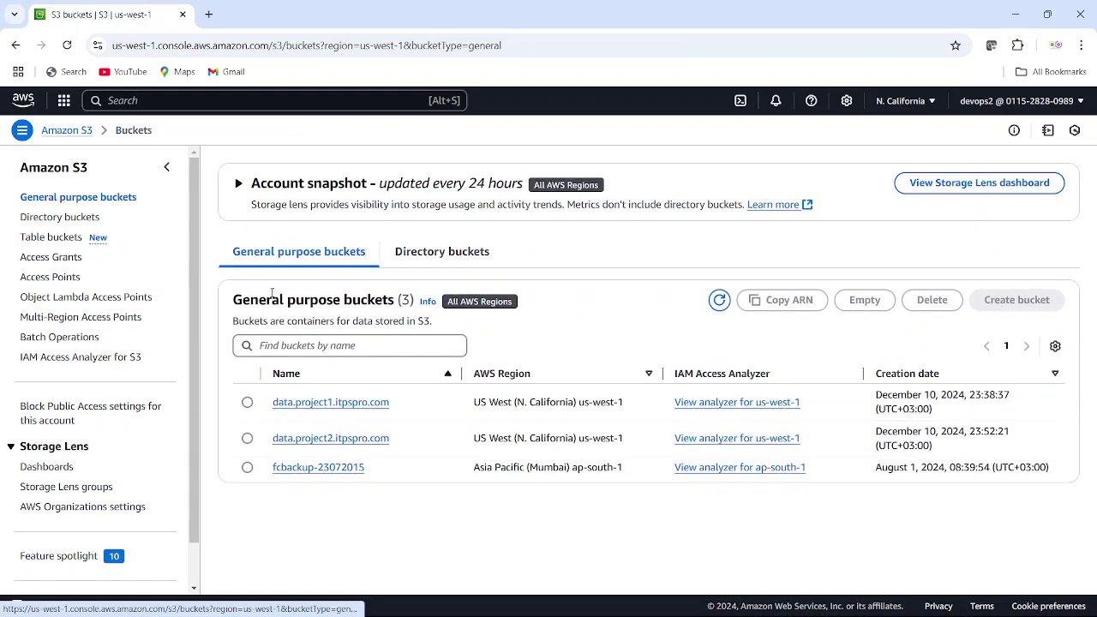
left_click(336, 440)
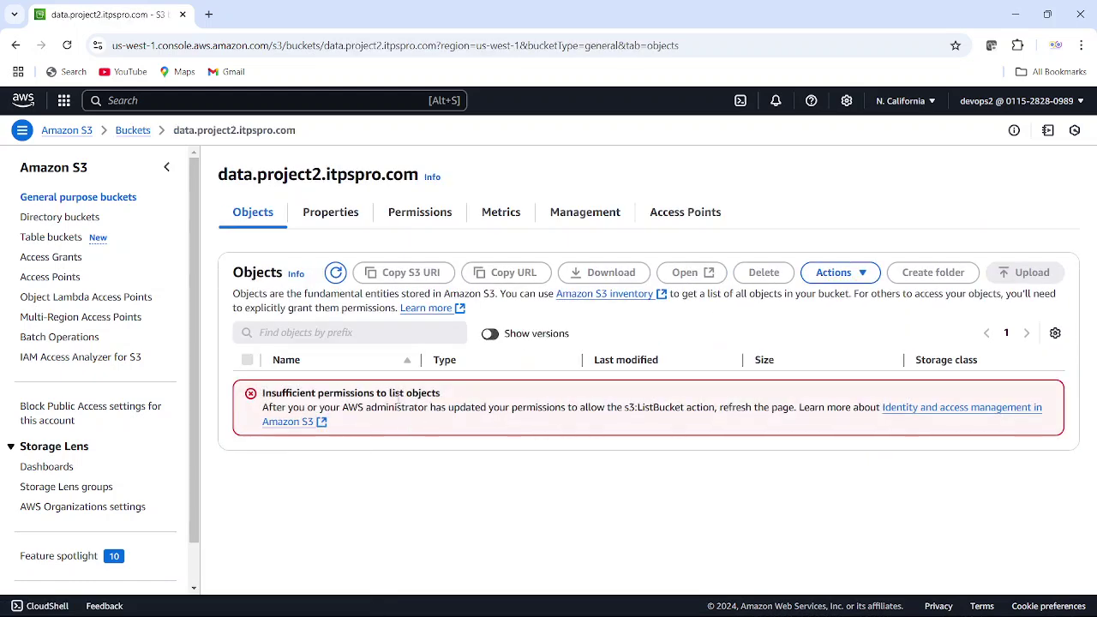
left_click(131, 130)
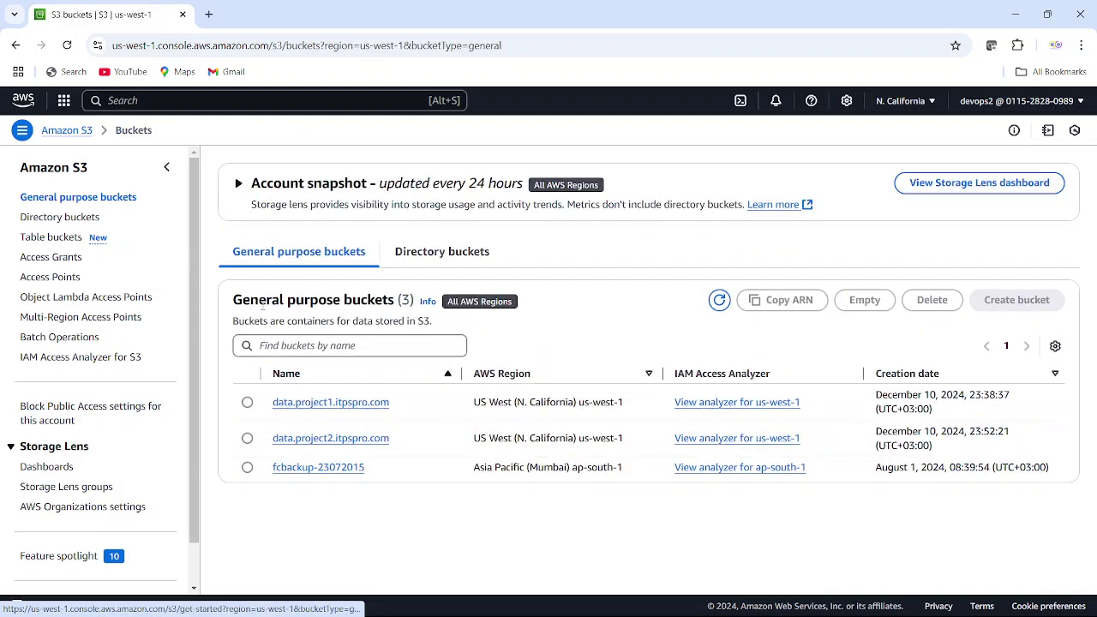
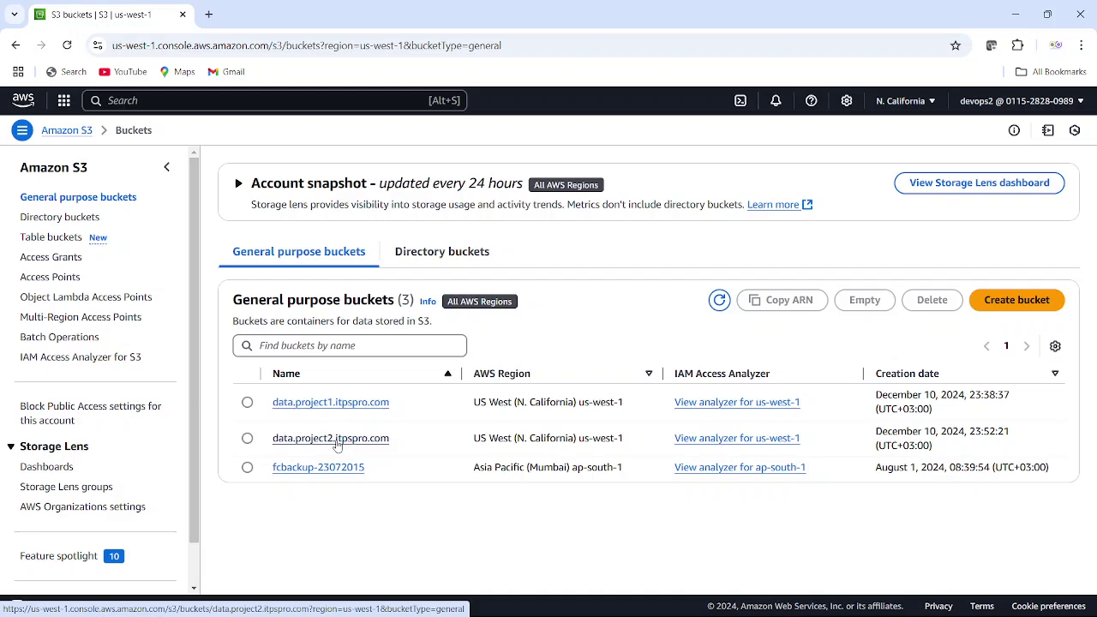
- Bring the other Firefox window forward, glance at its tabs, and return to the data.project2 objects page
mouse_move(701, 577)
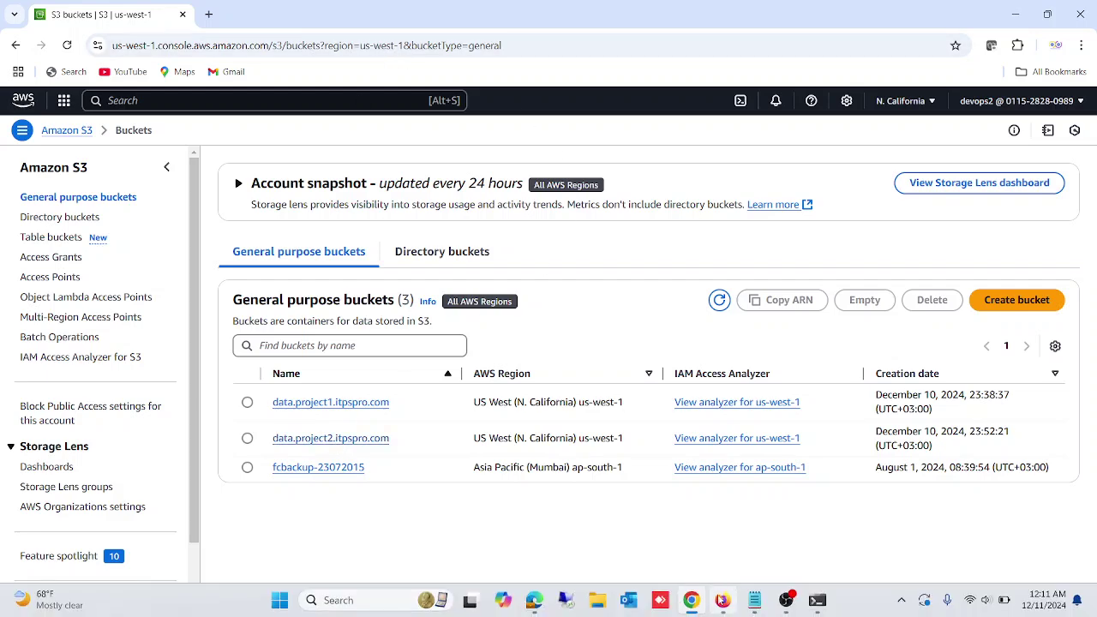
left_click(718, 599)
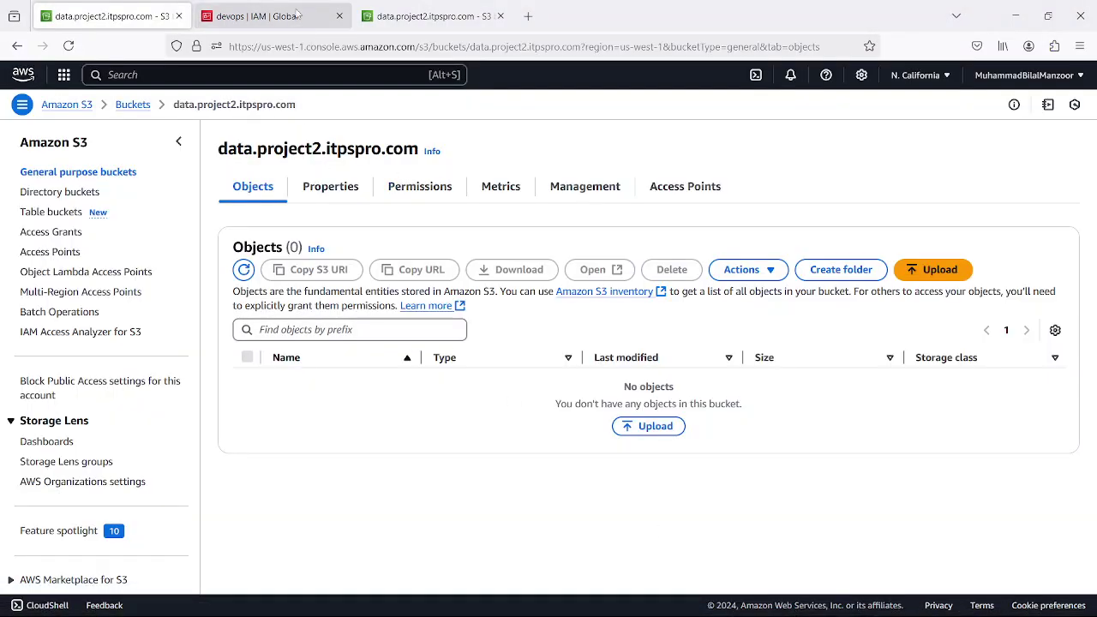
left_click(297, 12)
left_click(428, 16)
left_click(111, 15)
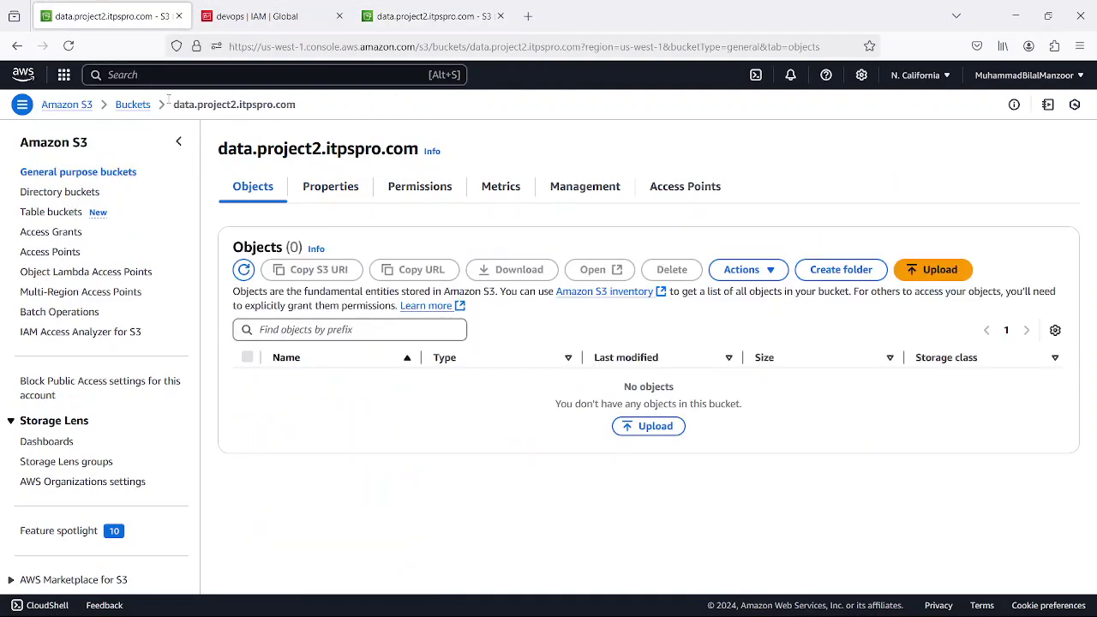
- Edit the bucket policy and duplicate the root aws:PrincipalArn line beneath itself
left_click(397, 190)
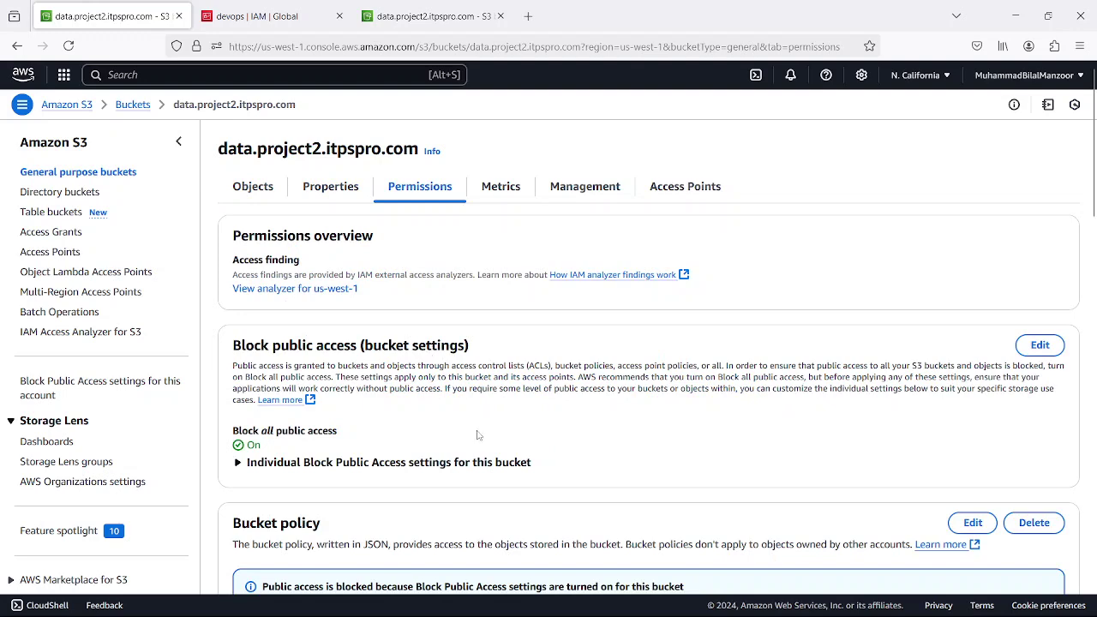
scroll(478, 435, "down", 5)
left_click(808, 220)
scroll(808, 221, "up", 3)
left_click(971, 297)
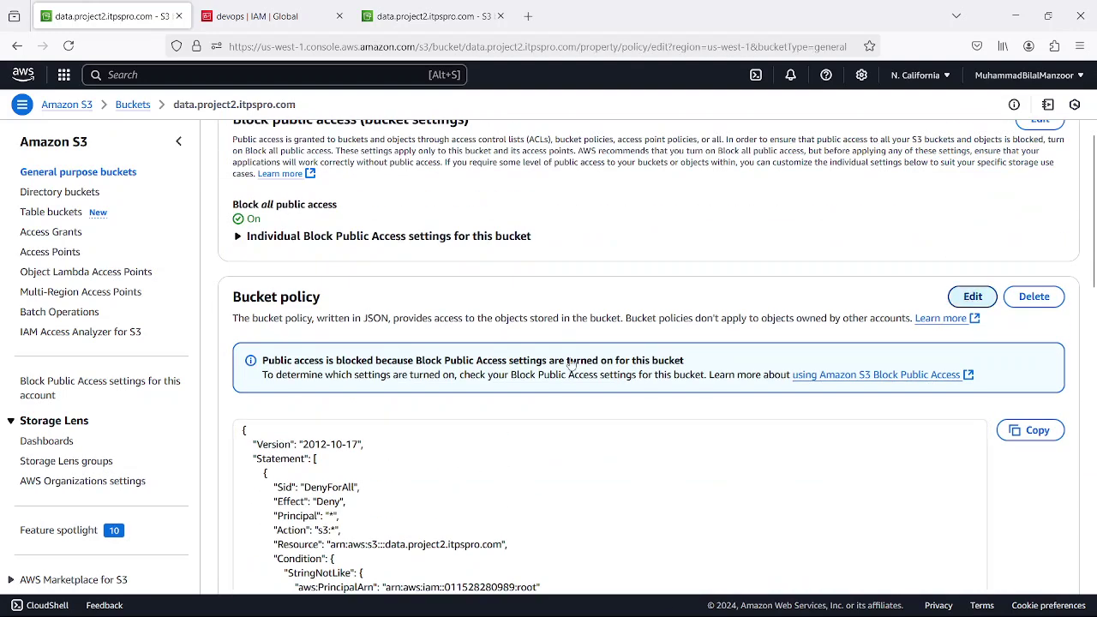
left_click(415, 522)
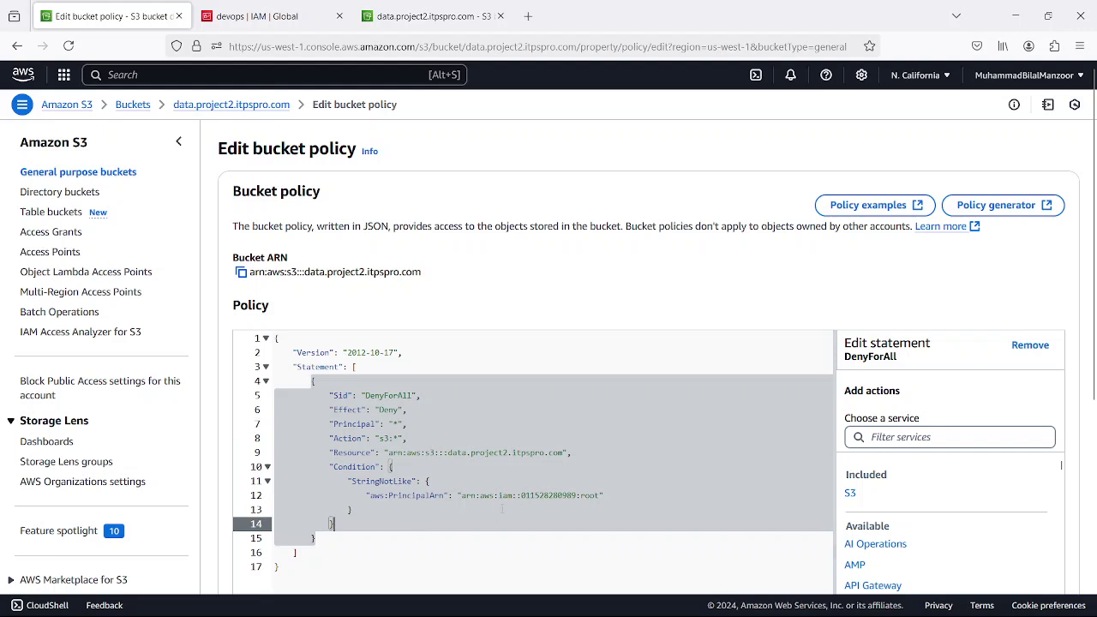
left_click(607, 496)
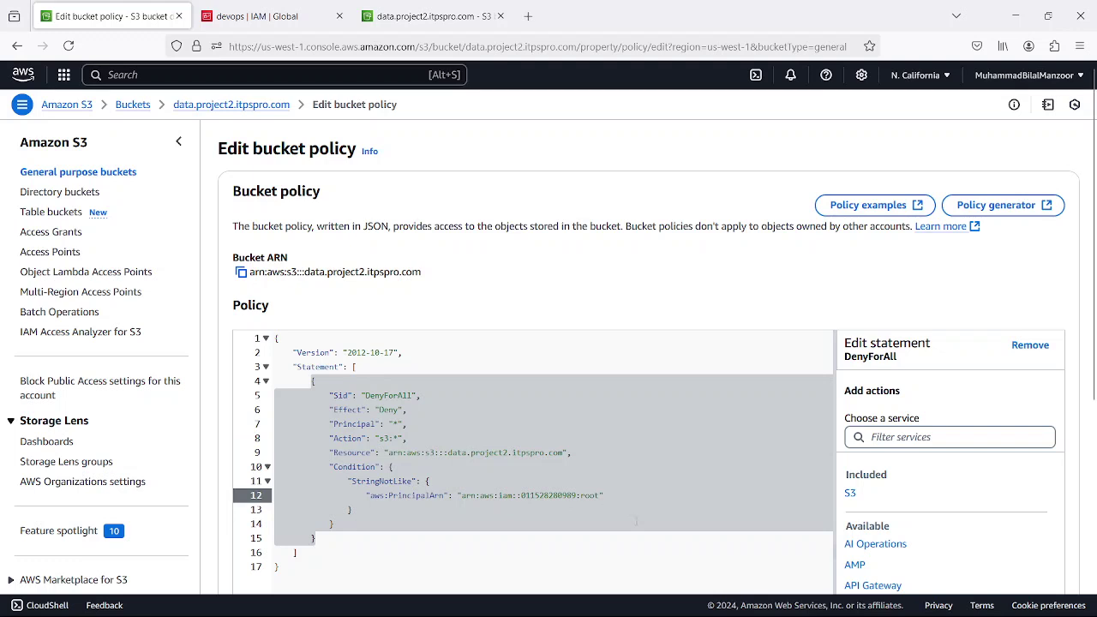
left_click_drag(348, 496, 607, 495)
key("ctrl+c")
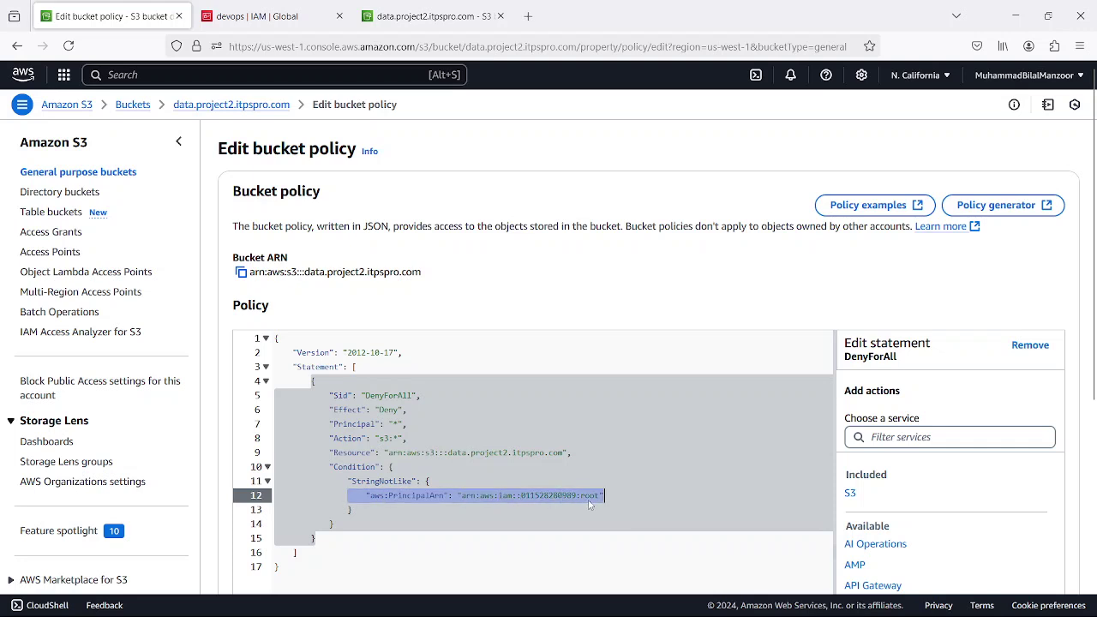
left_click(616, 497)
key("Return")
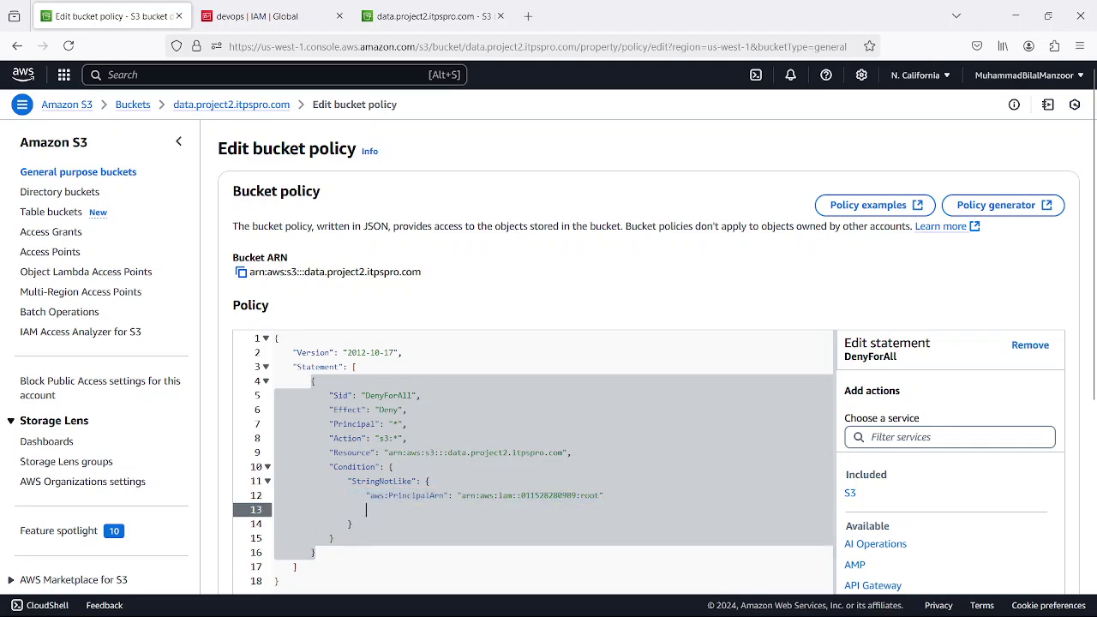
key("ctrl+v")
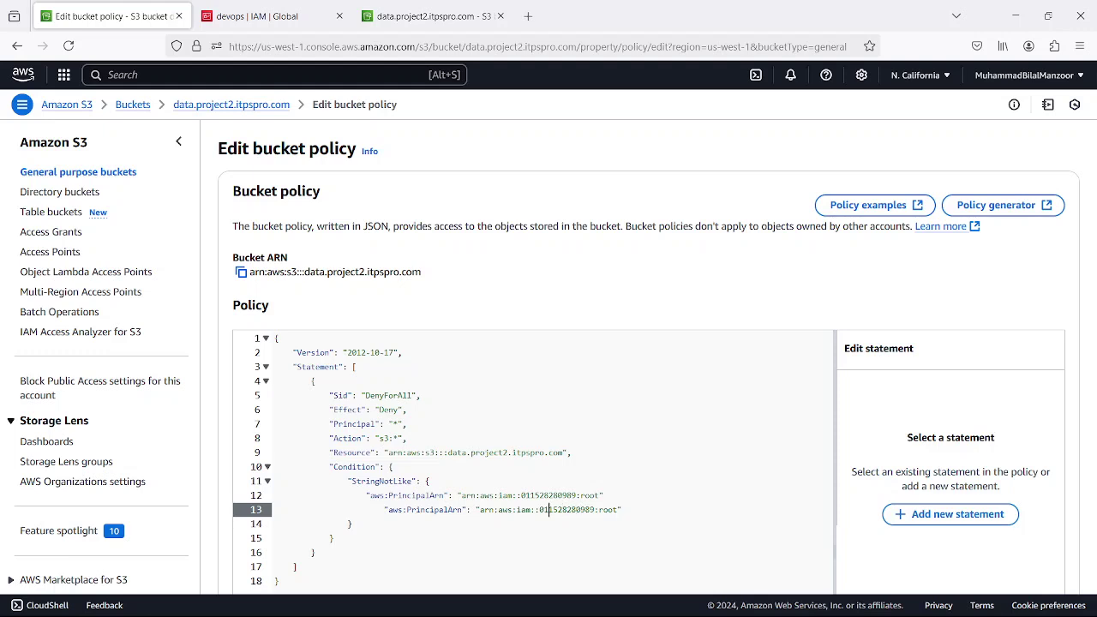
key("BackSpace")
key("BackSpace")
key("BackSpace")
key("BackSpace")
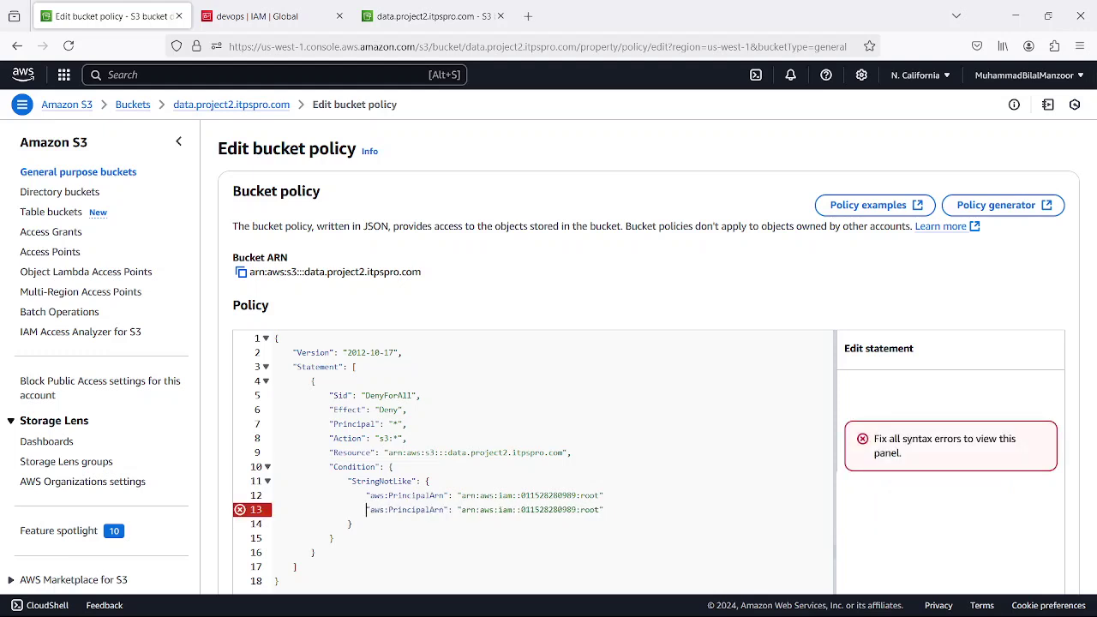
- Replace root on the duplicated line with user/devops copied from the devops IAM user's ARN
double_click(589, 509)
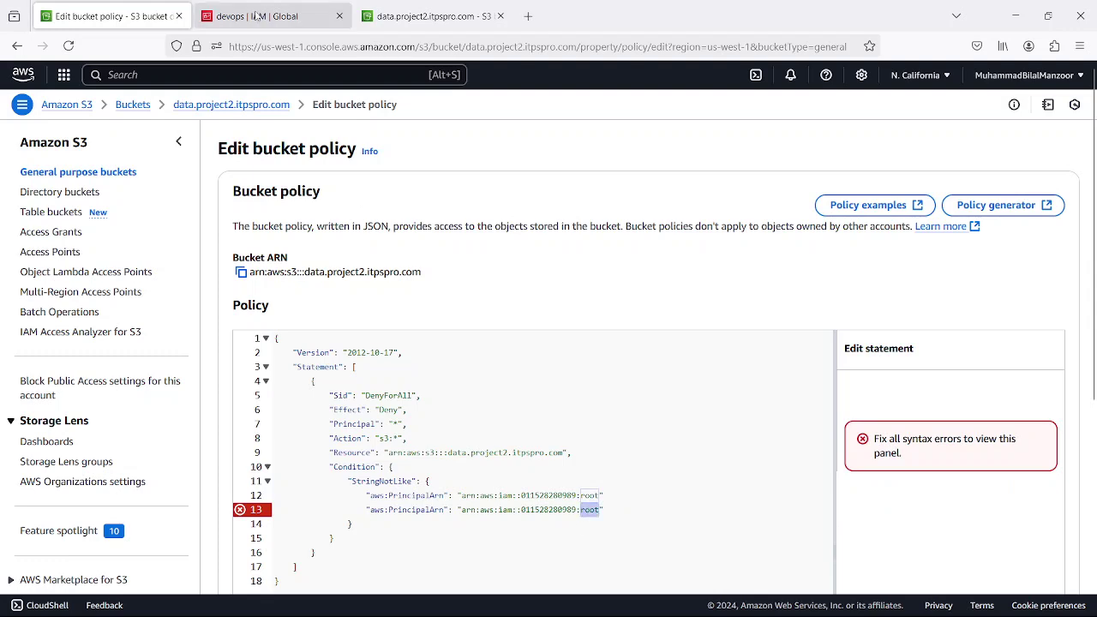
left_click(254, 16)
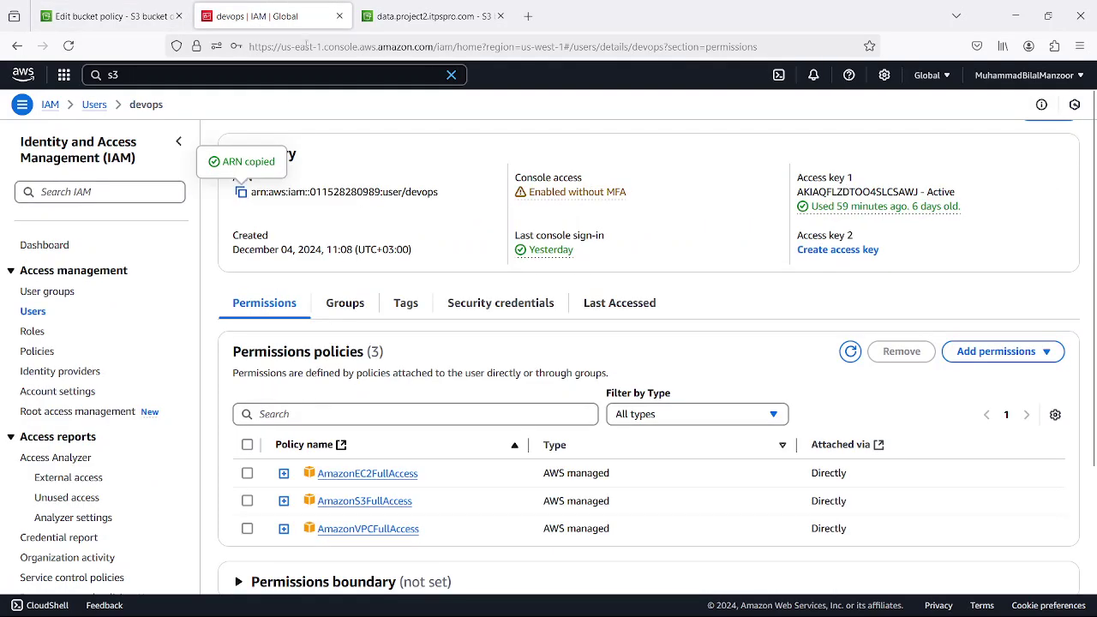
left_click_drag(383, 192, 438, 191)
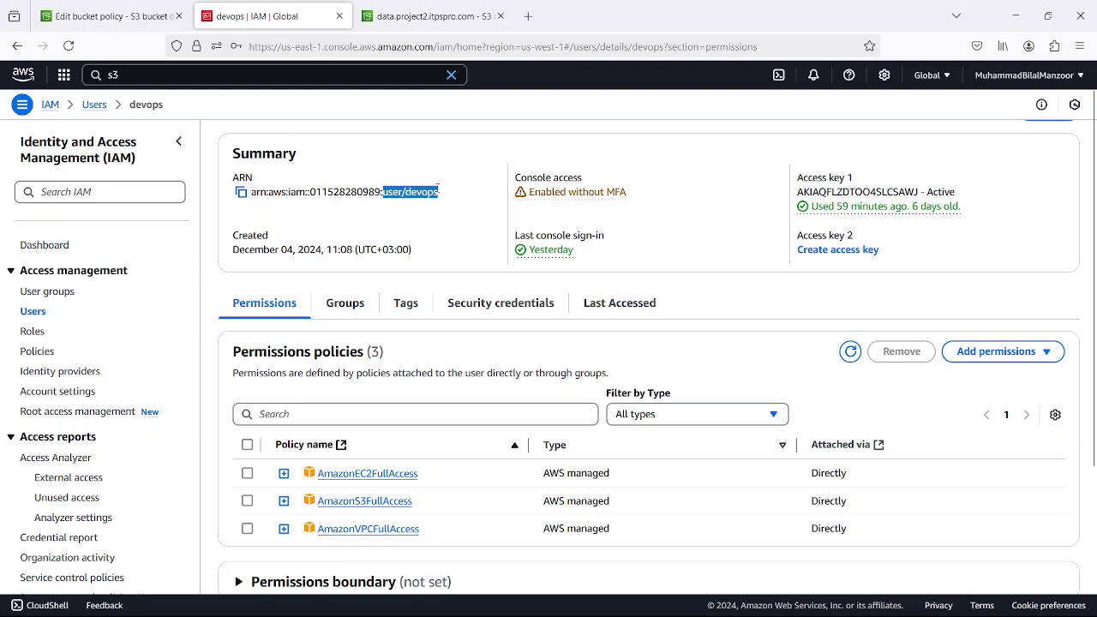
right_click(419, 194)
left_click(437, 210)
left_click(112, 15)
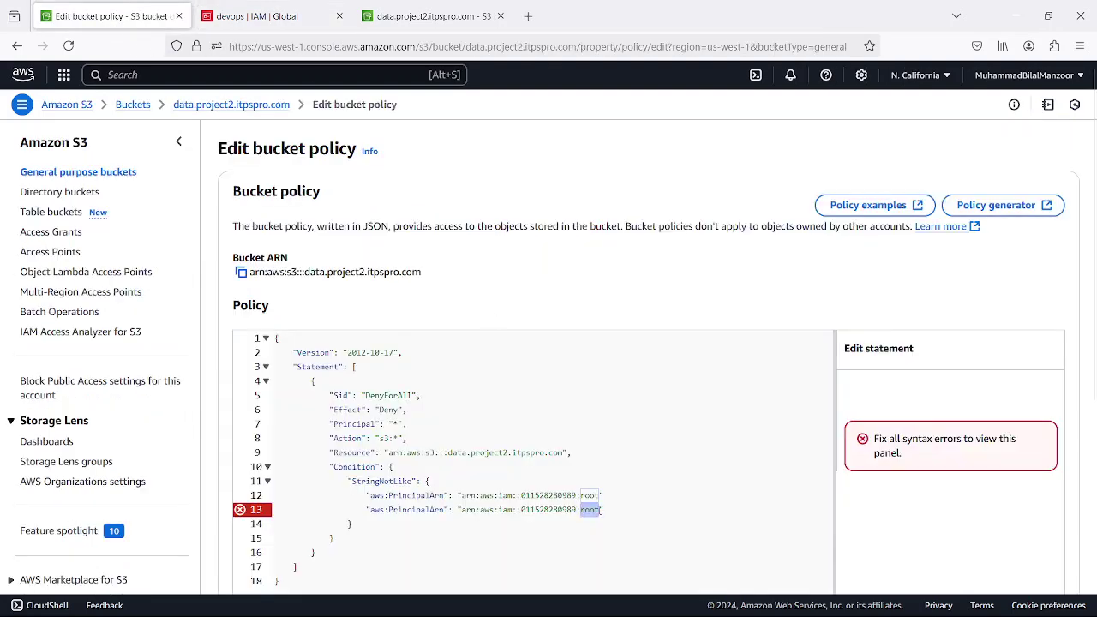
key("ctrl+v")
- Add a comma after the root ARN line and delete the duplicate aws:PrincipalArn key
left_click(562, 540)
scroll(324, 496, "down", 2)
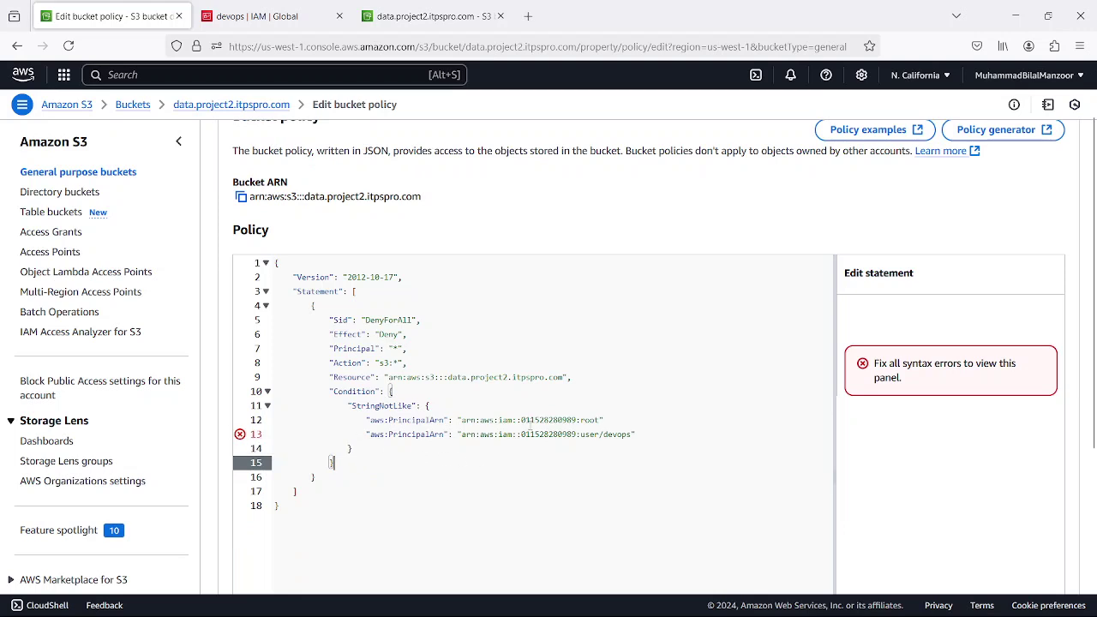
left_click(608, 419)
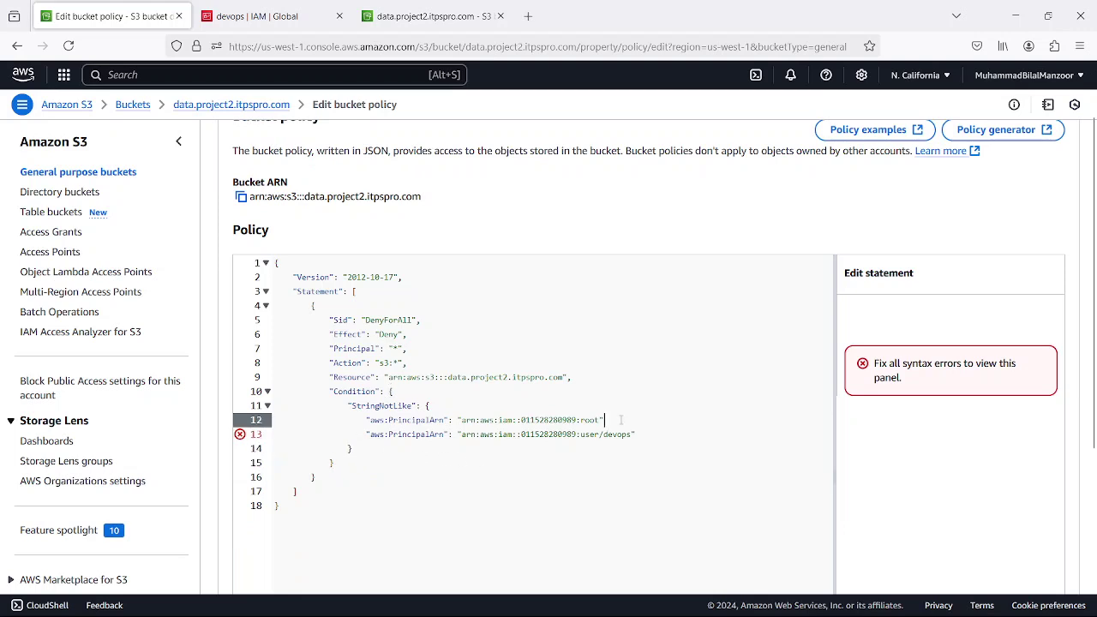
type(",")
left_click(506, 463)
left_click(477, 481)
left_click(471, 506)
left_click(485, 420)
left_click(632, 419)
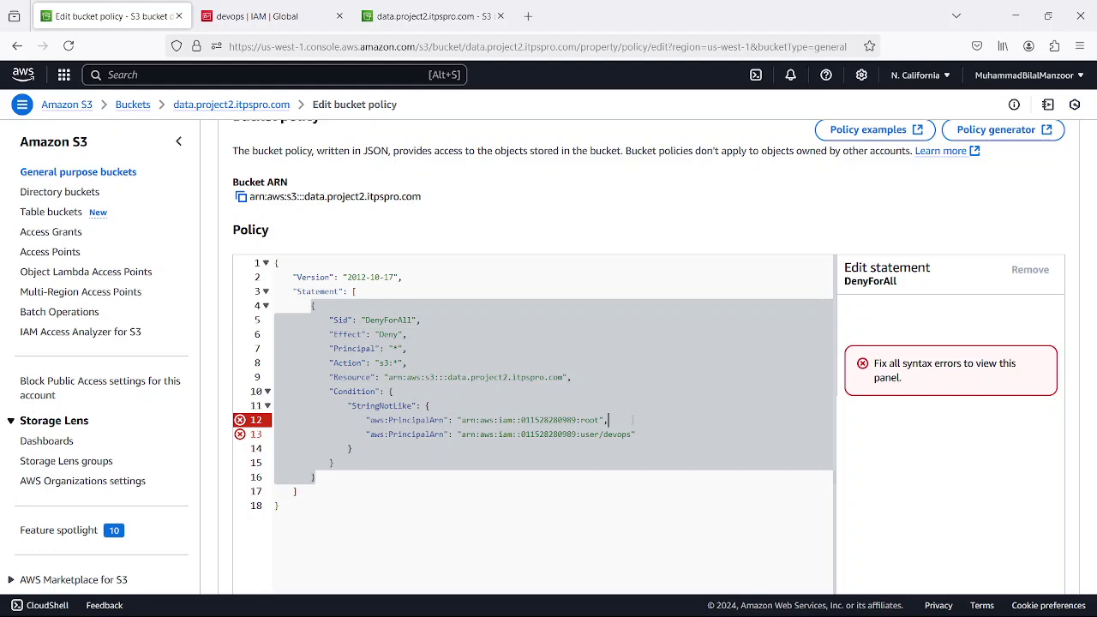
left_click(453, 460)
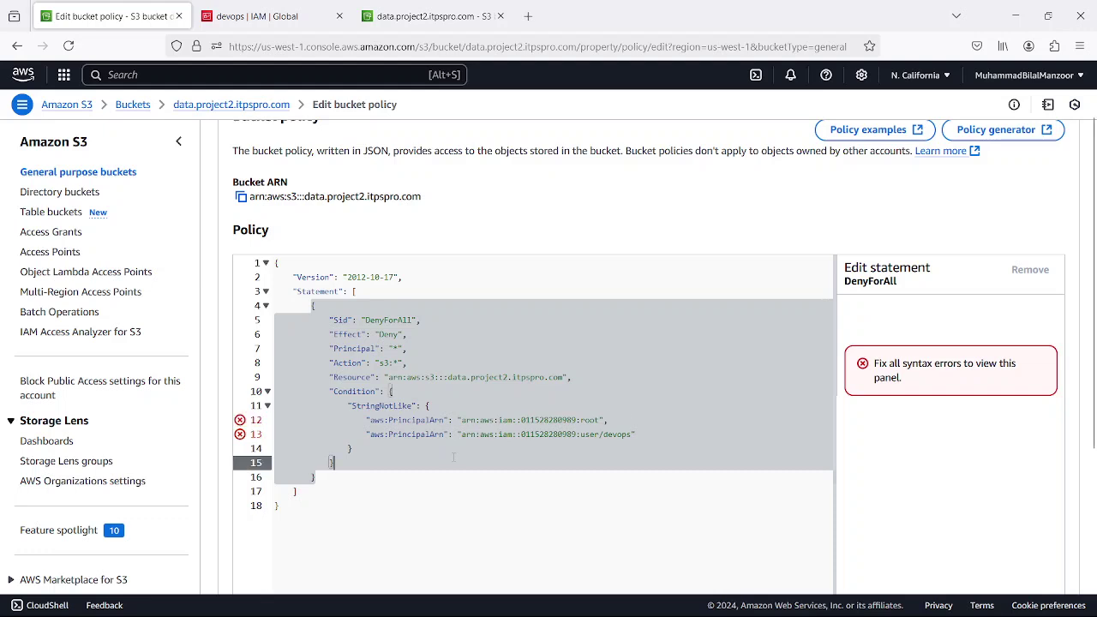
left_click(469, 531)
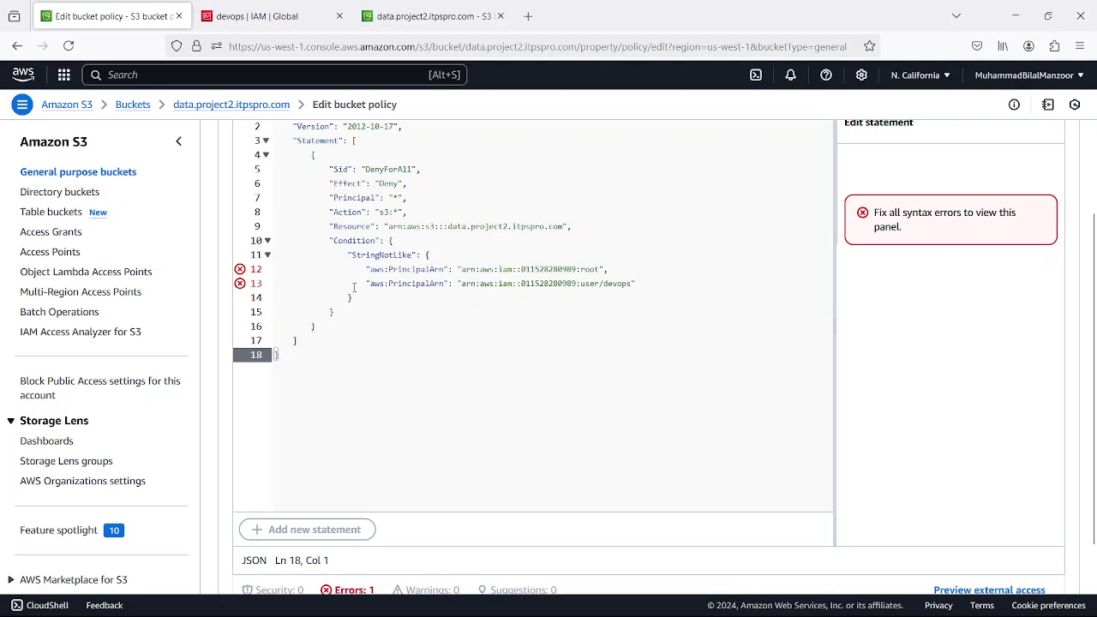
left_click_drag(455, 283, 365, 290)
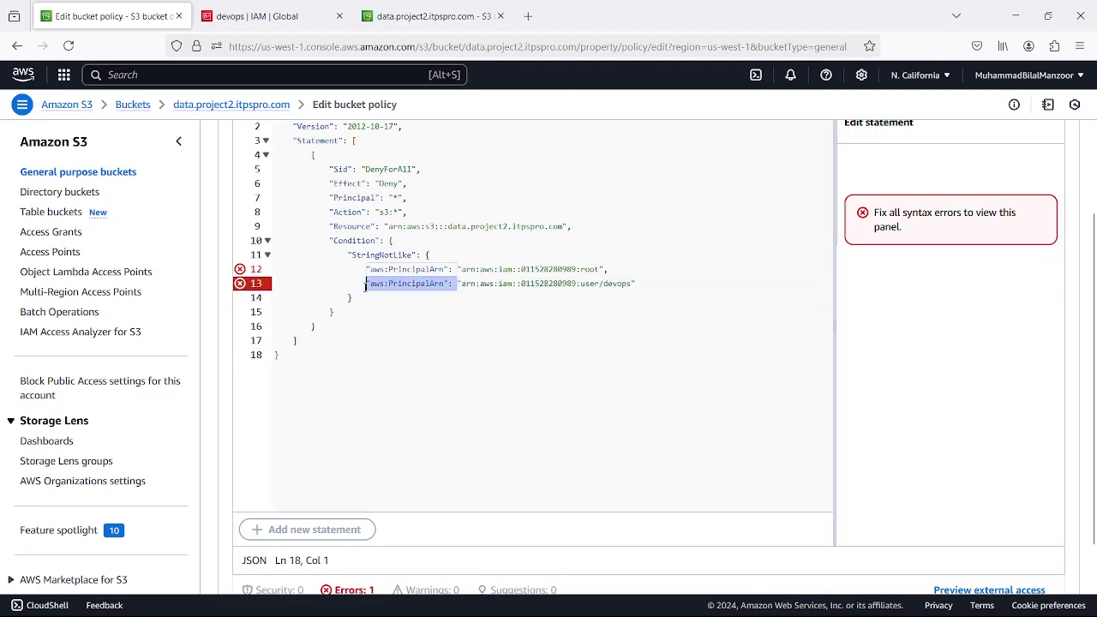
key("BackSpace")
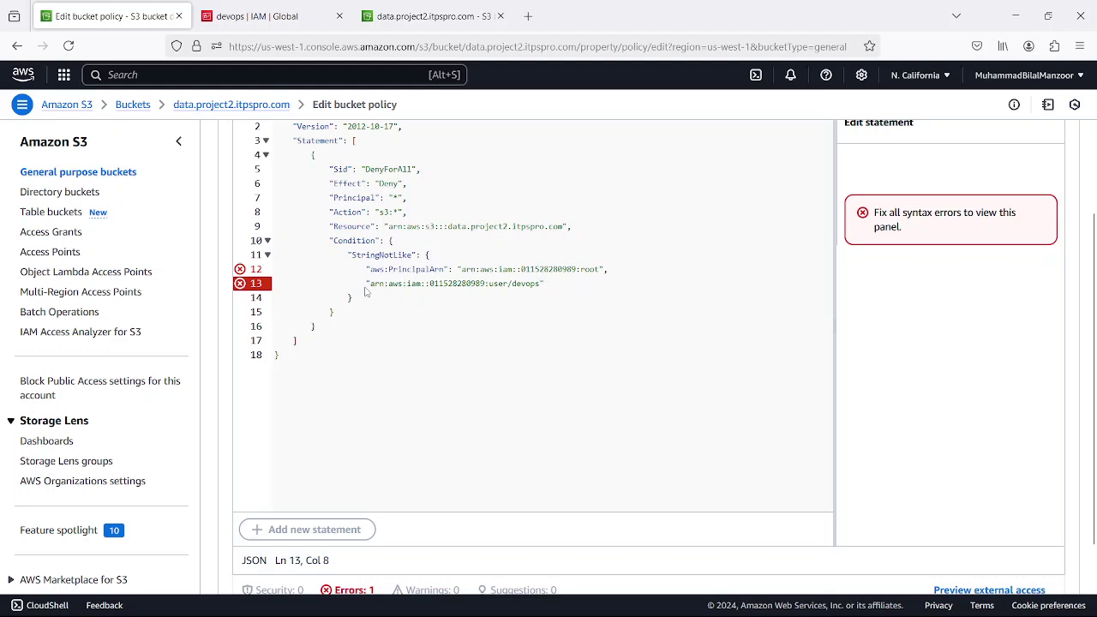
- Open a [ ] list after aws:PrincipalArn, move both ARN lines into it, and delete the leftovers
left_click(457, 270)
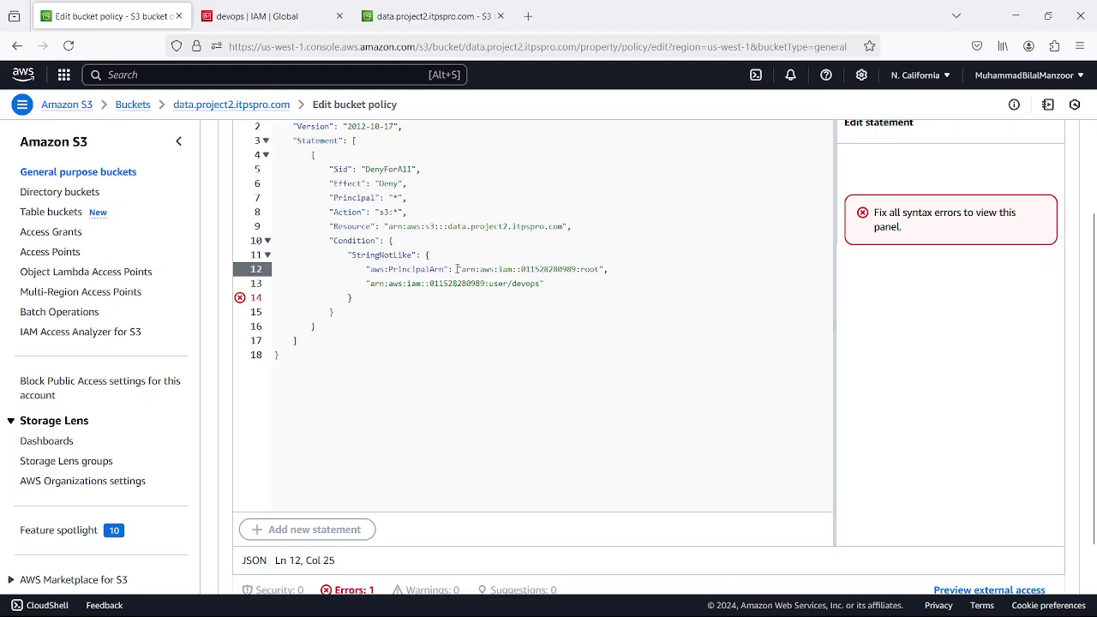
key("Return")
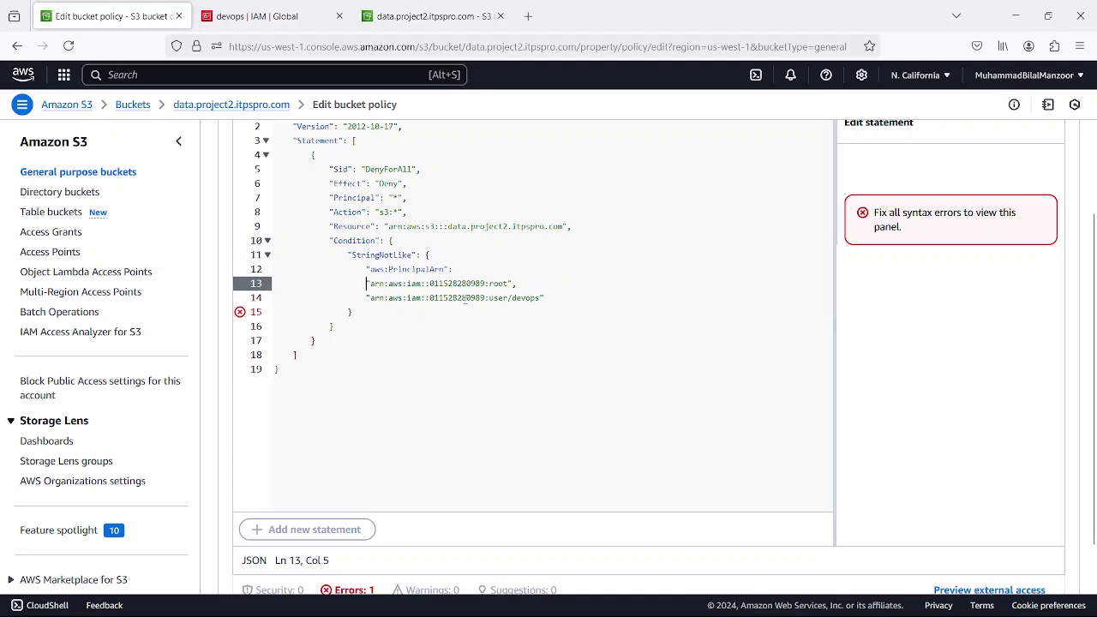
left_click(468, 270)
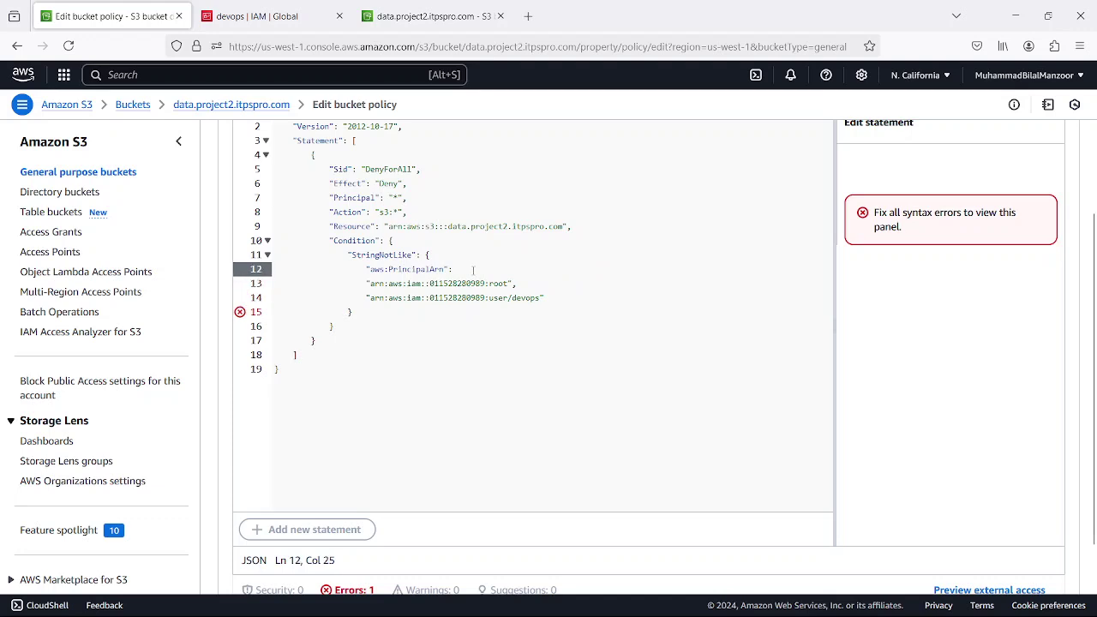
type("[")
key("Return")
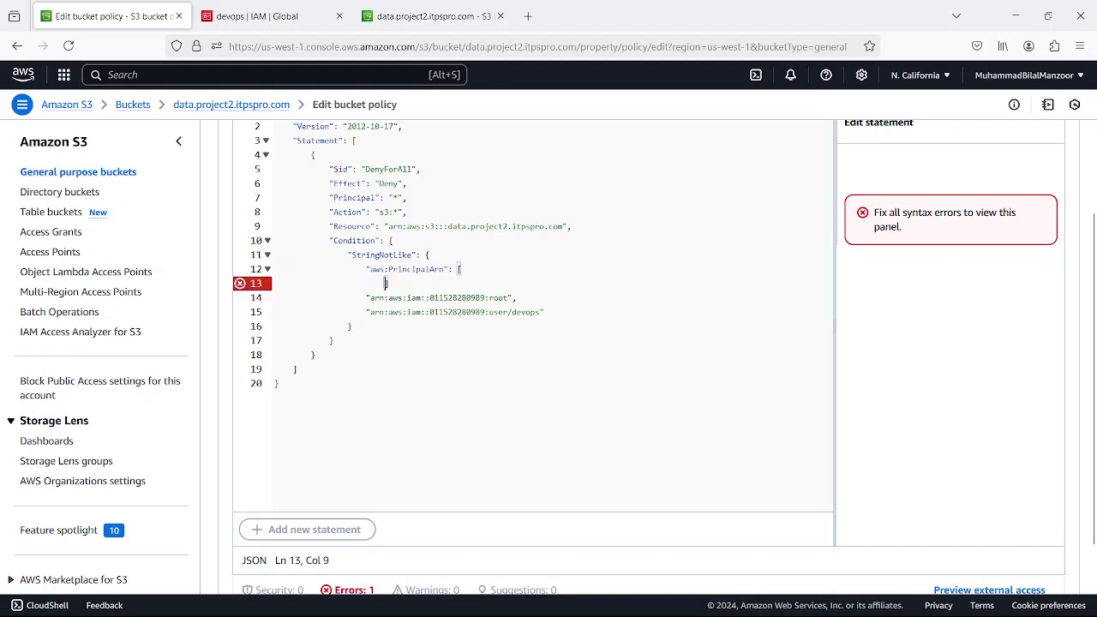
key("Return")
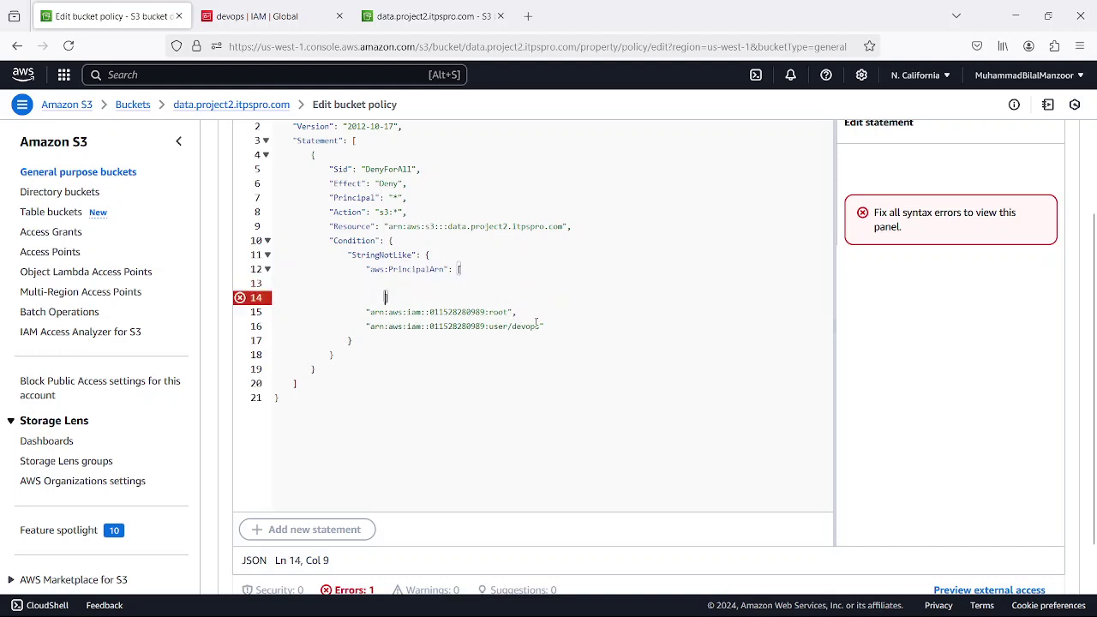
left_click_drag(551, 326, 276, 311)
key("ctrl+c")
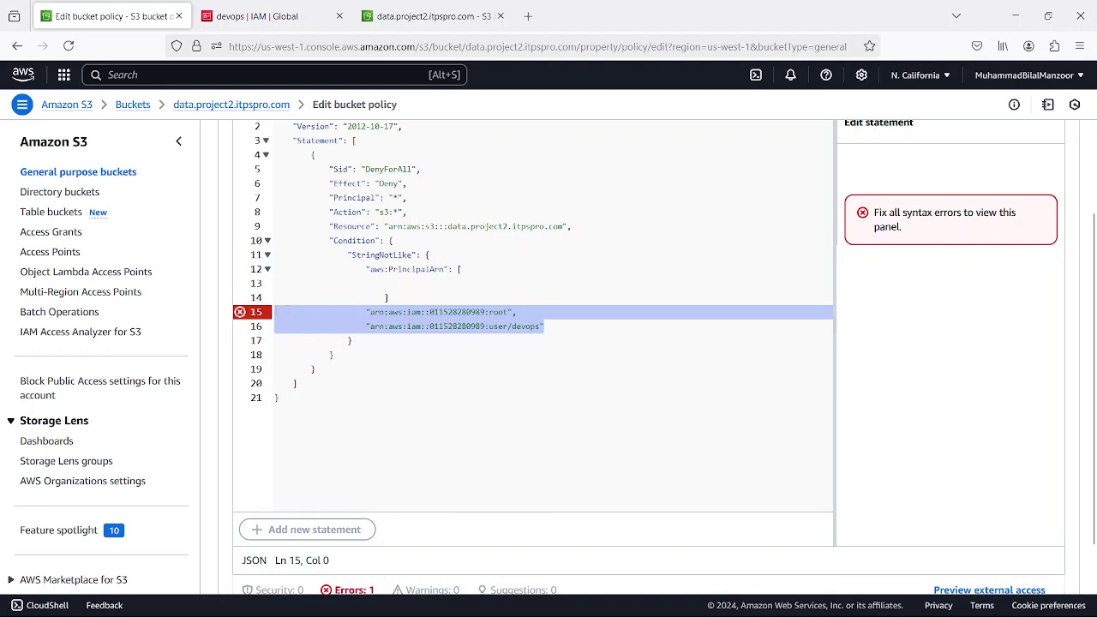
left_click(282, 283)
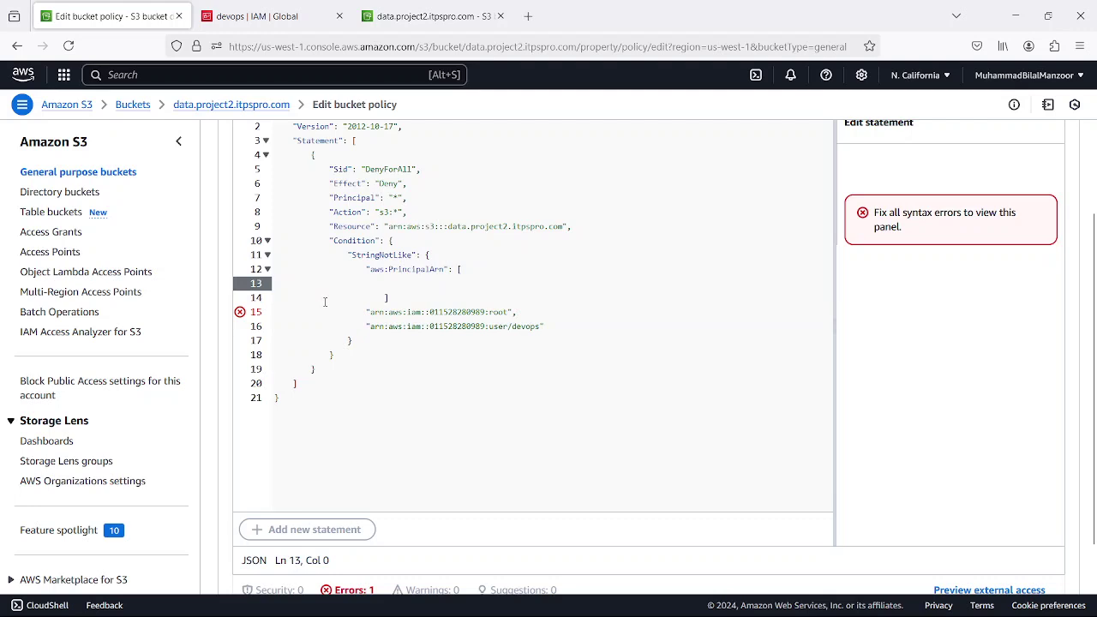
key("ctrl+v")
left_click_drag(545, 341, 230, 326)
key("Delete")
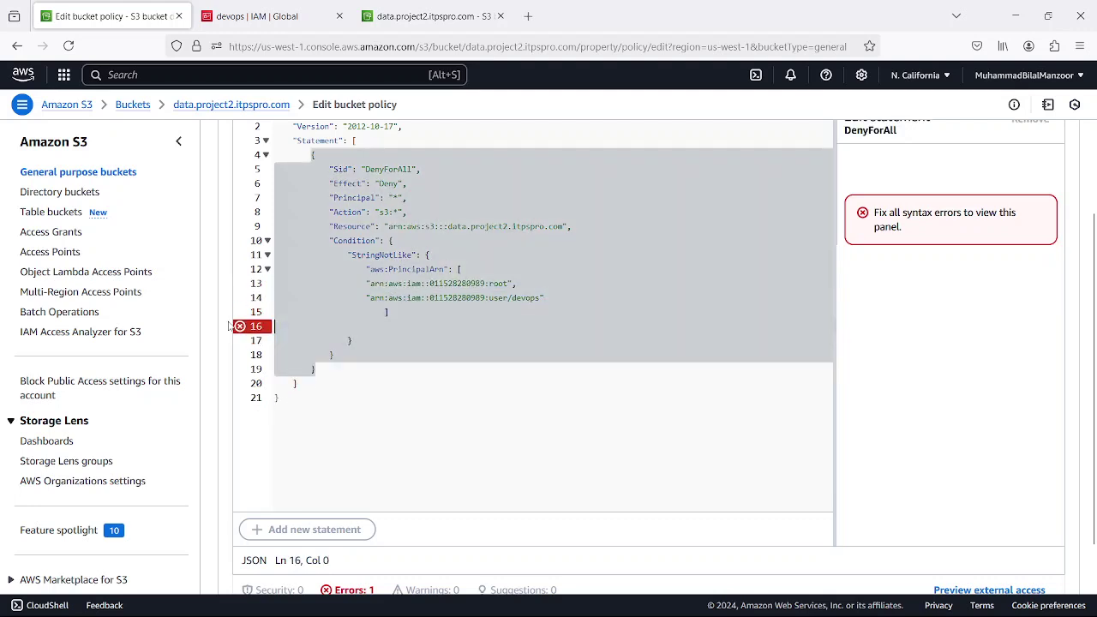
key("BackSpace")
- Open the AWS Policy Generator in a new tab and go back to the Edit bucket policy tab
left_click(298, 326)
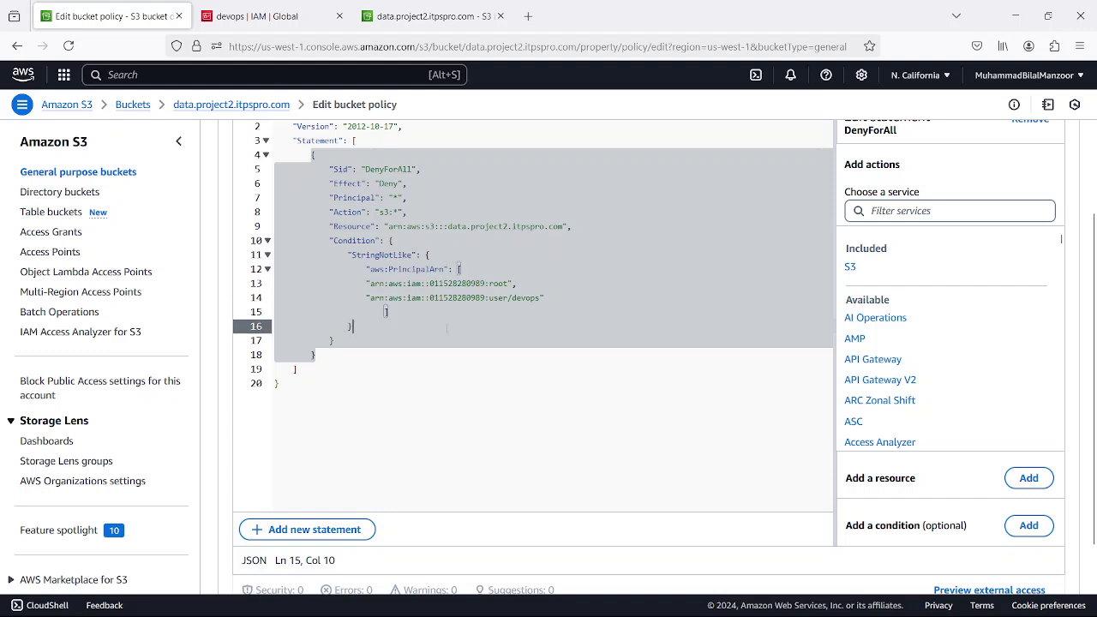
left_click(380, 361)
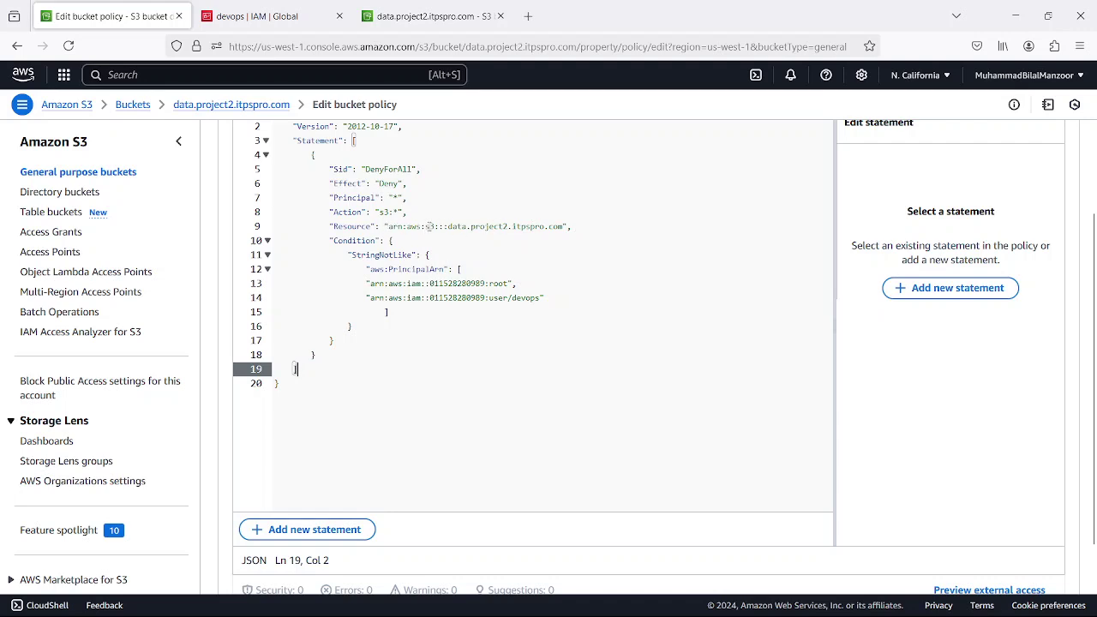
left_click(608, 356)
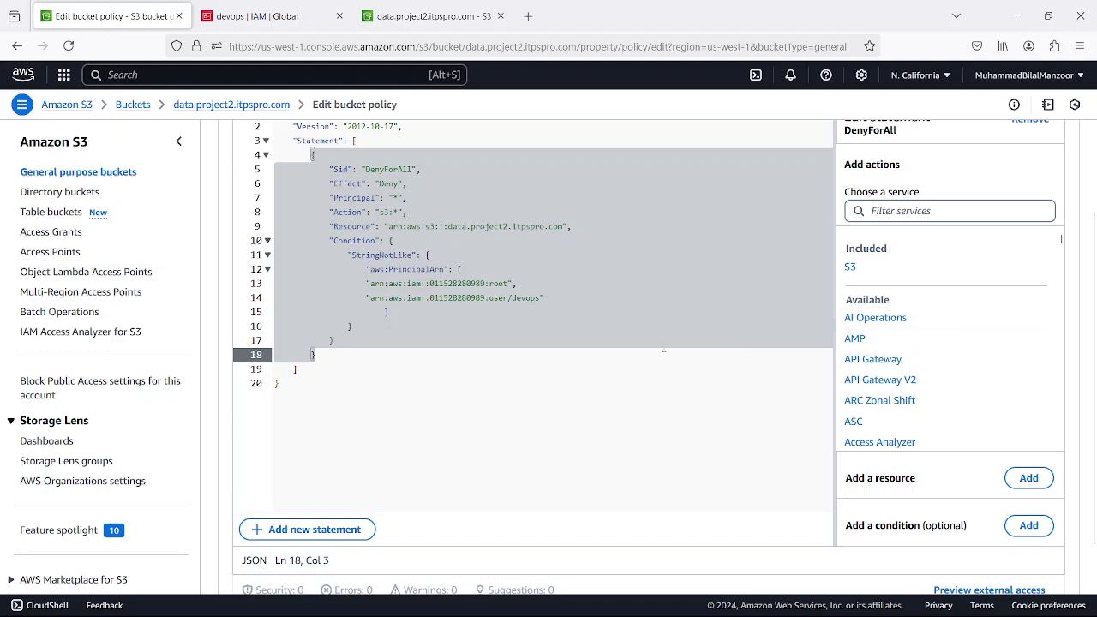
left_click(540, 401)
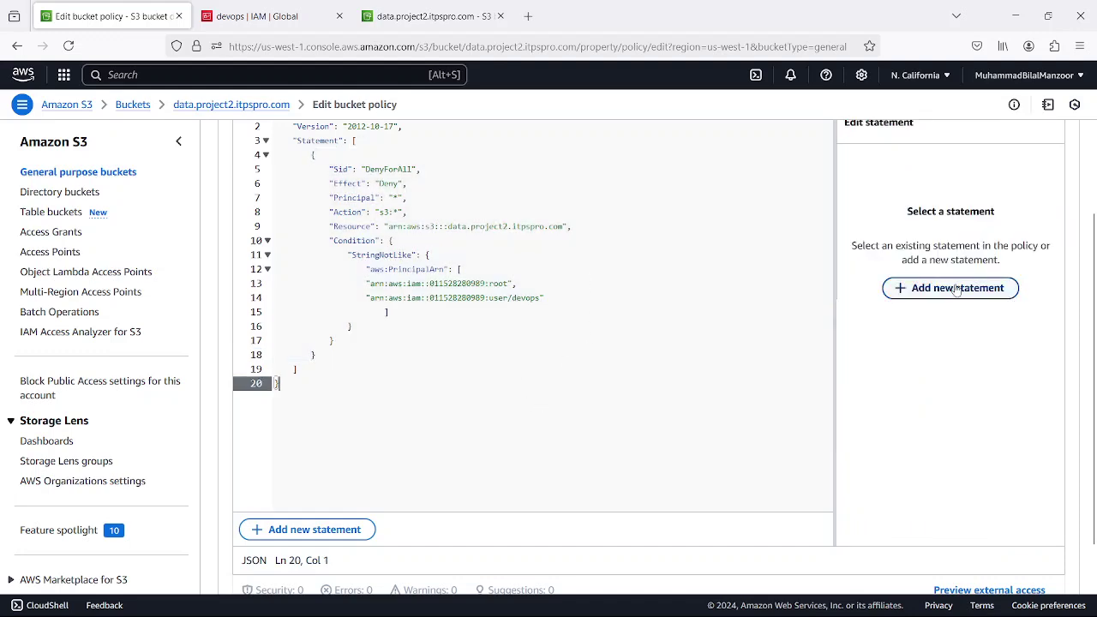
scroll(507, 306, "up", 5)
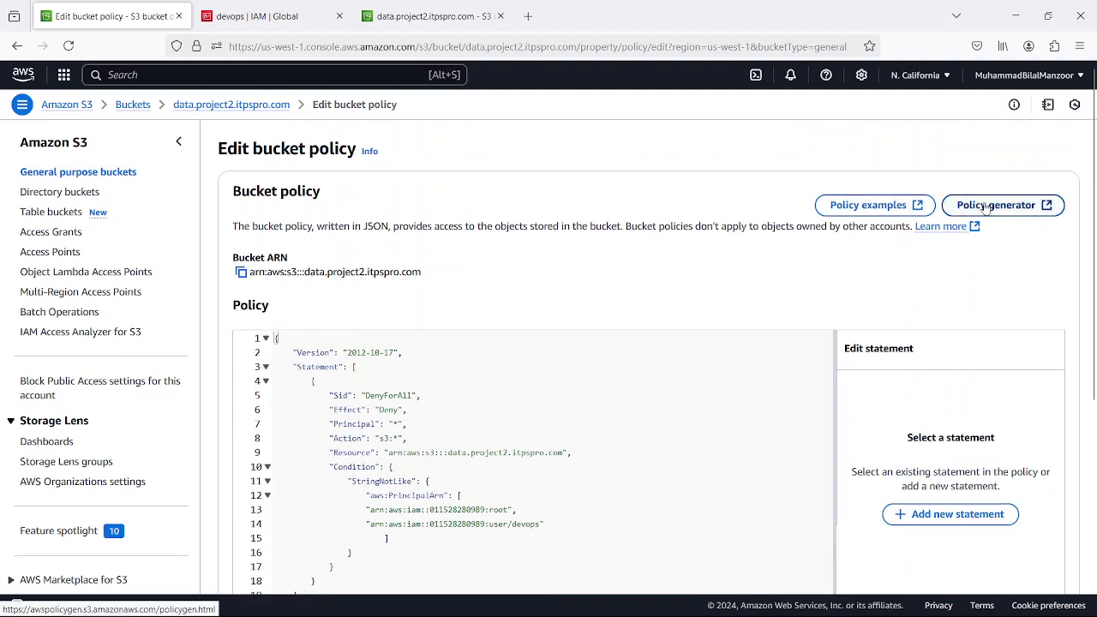
left_click(1044, 207)
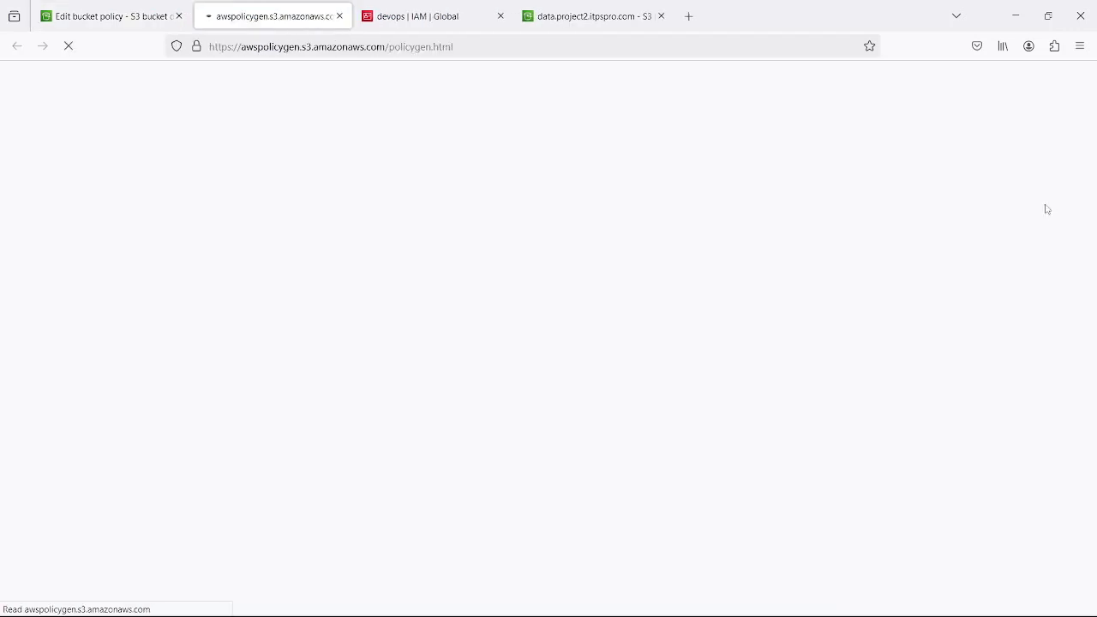
left_click(150, 24)
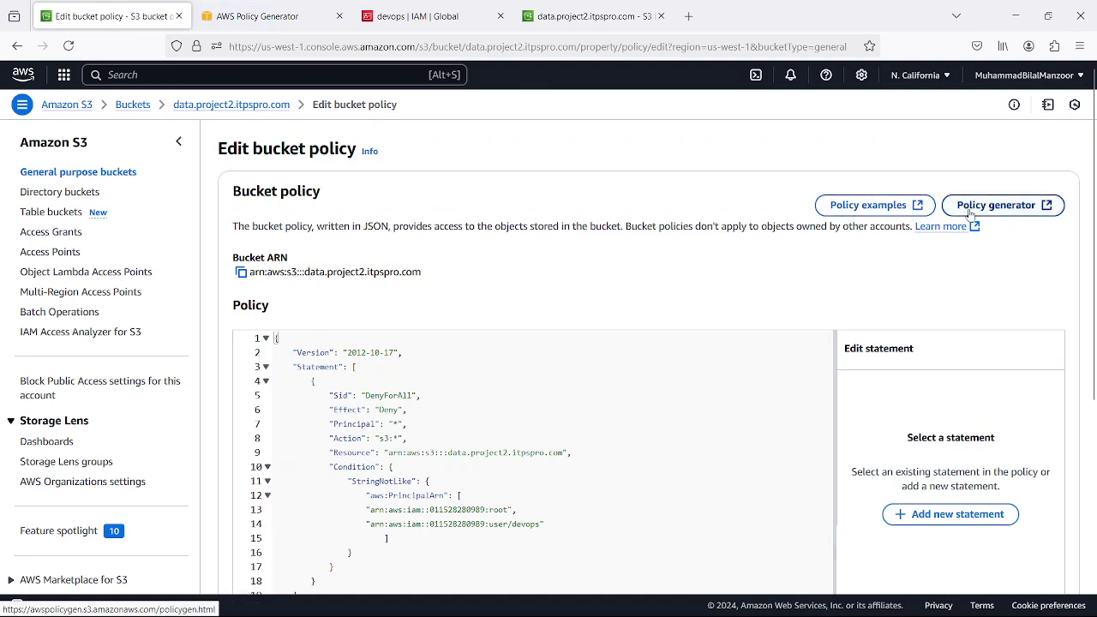
- Open the S3 bucket policy examples in a new tab and scroll through the Policy Generator's steps
left_click(922, 209)
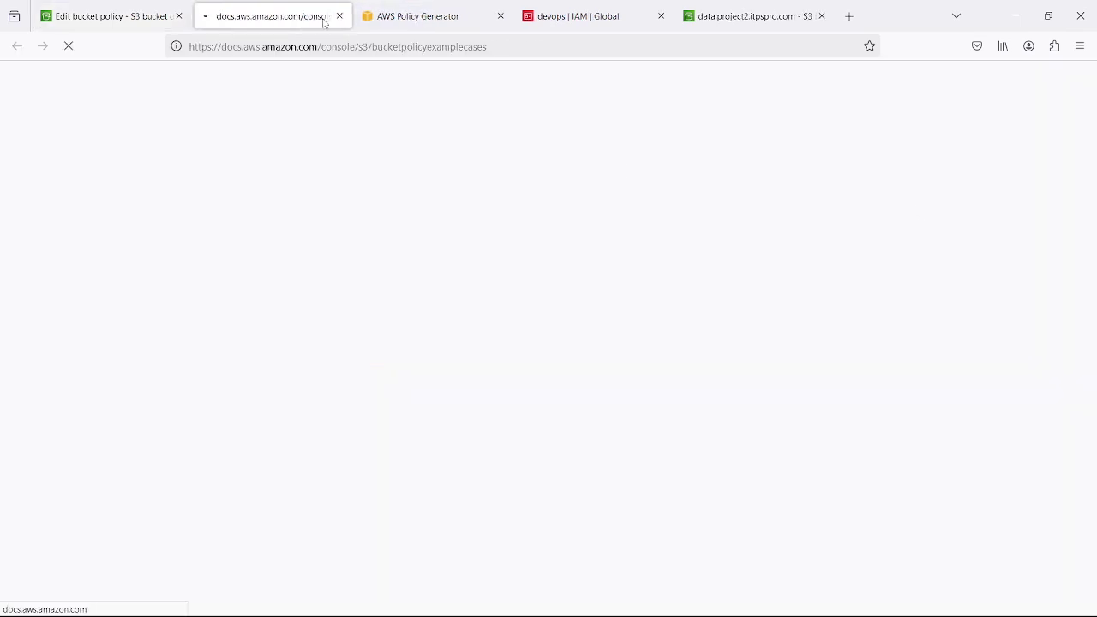
left_click(402, 17)
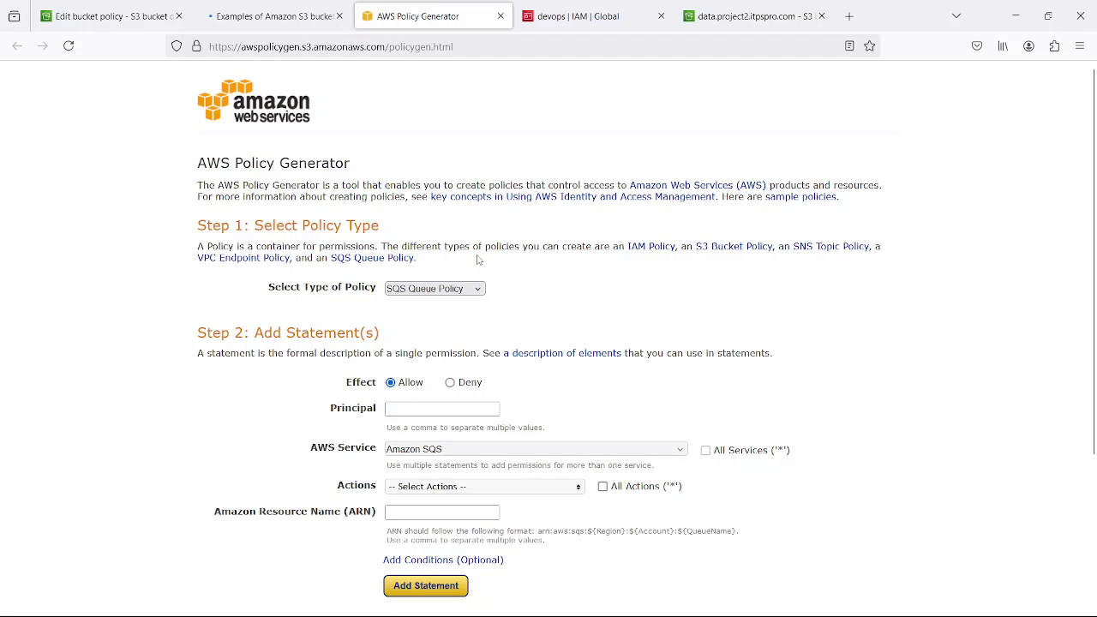
scroll(525, 306, "down", 3)
scroll(524, 306, "down", 1)
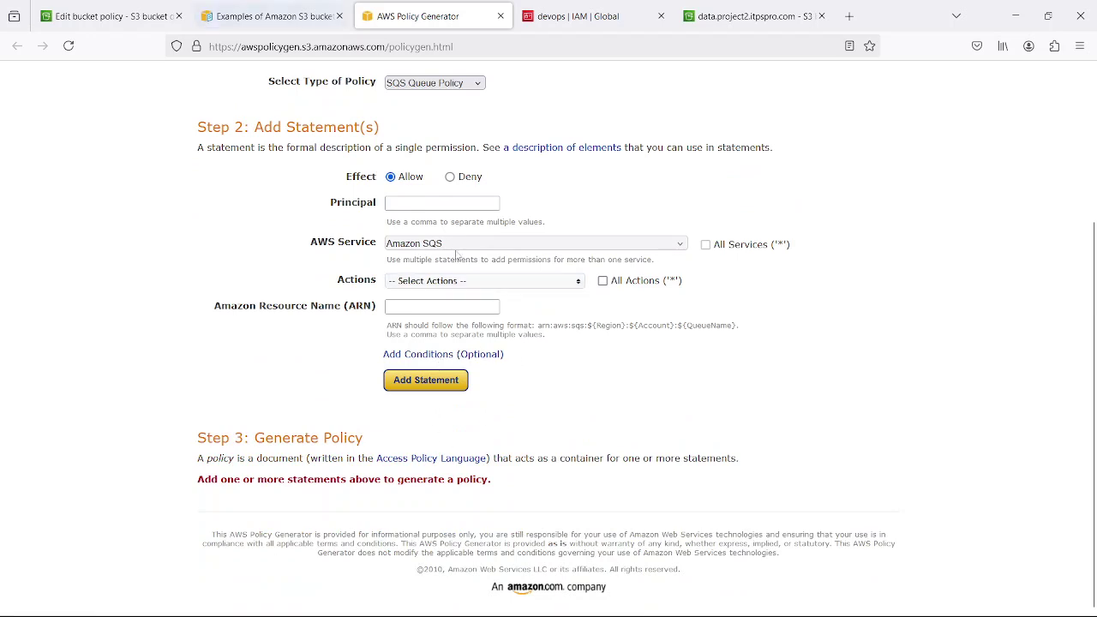
scroll(495, 248, "up", 1)
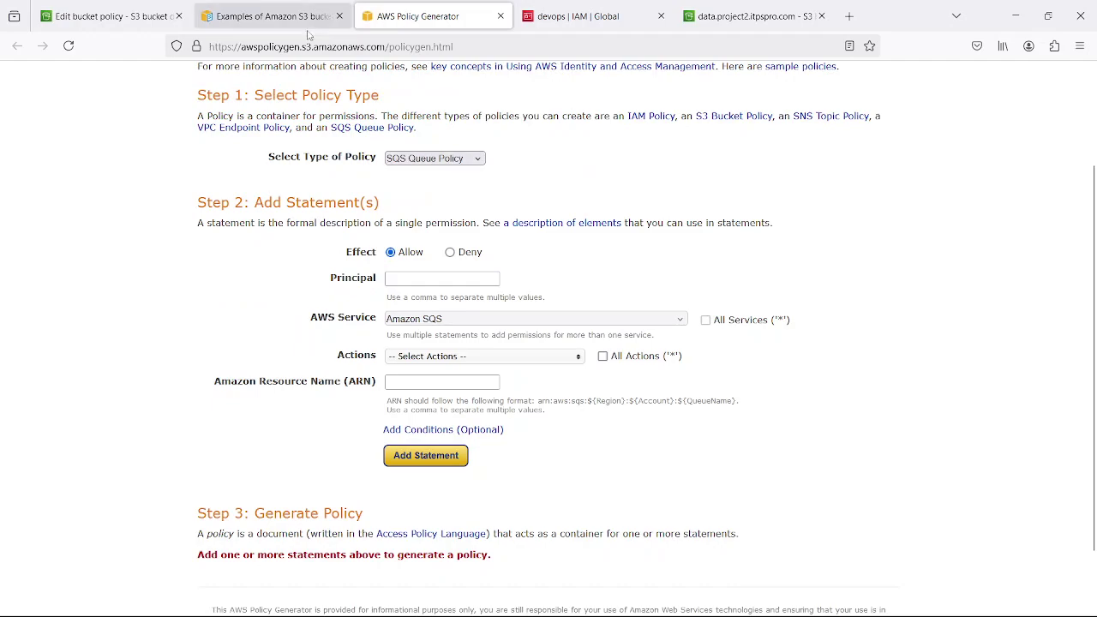
left_click(273, 16)
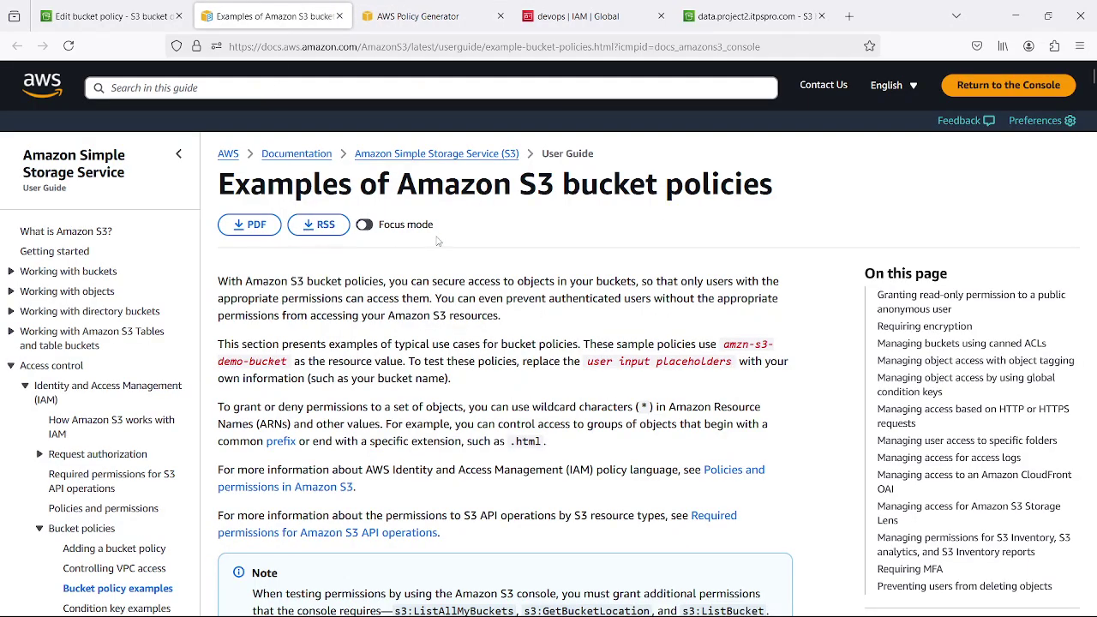
- Scroll through the example S3 bucket policies, then go back to the Edit bucket policy tab
scroll(436, 242, "down", 15)
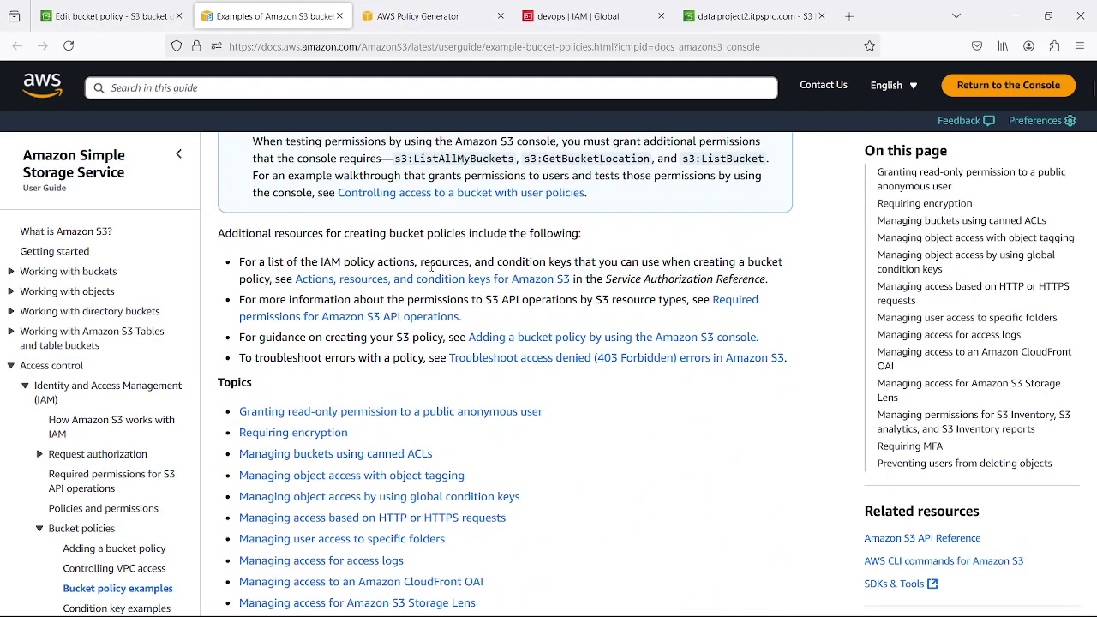
scroll(432, 272, "down", 15)
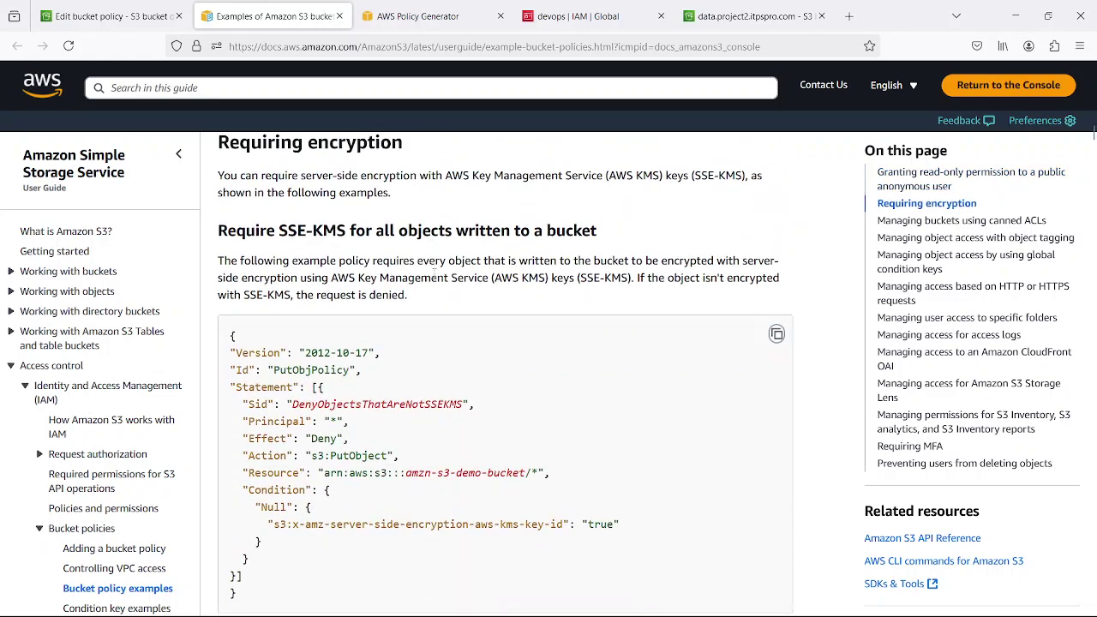
scroll(432, 274, "down", 2)
scroll(435, 279, "down", 12)
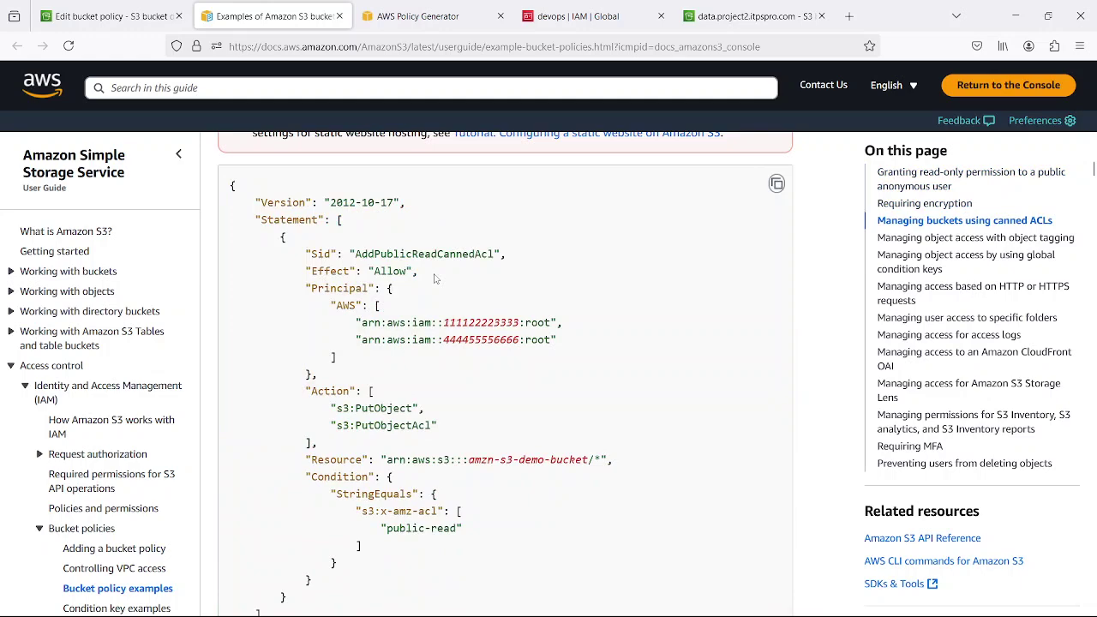
scroll(435, 279, "down", 10)
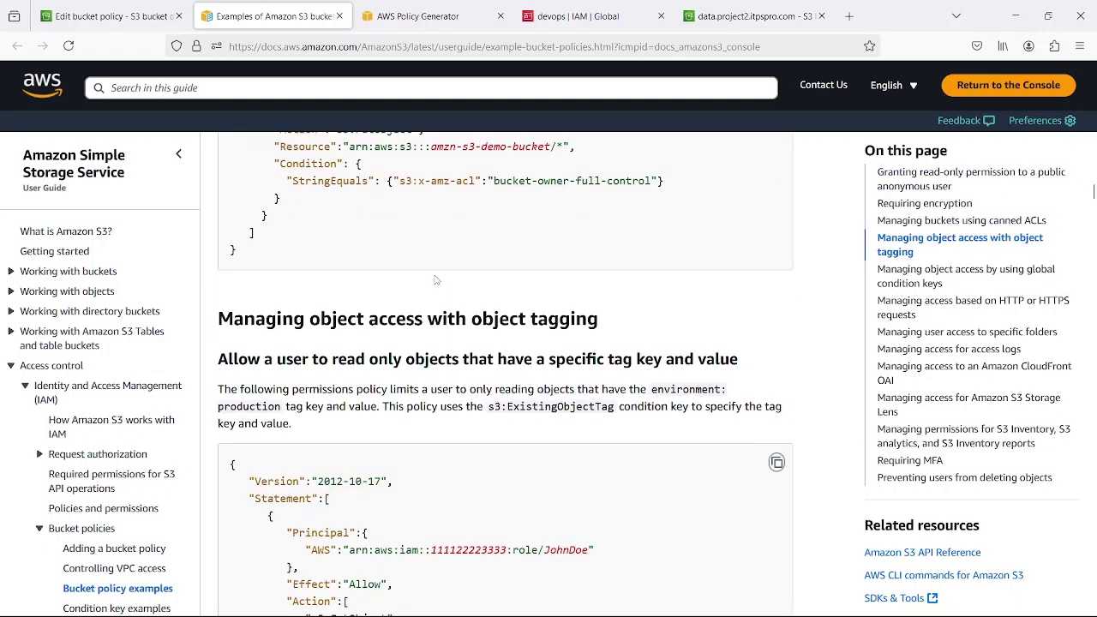
scroll(435, 279, "down", 4)
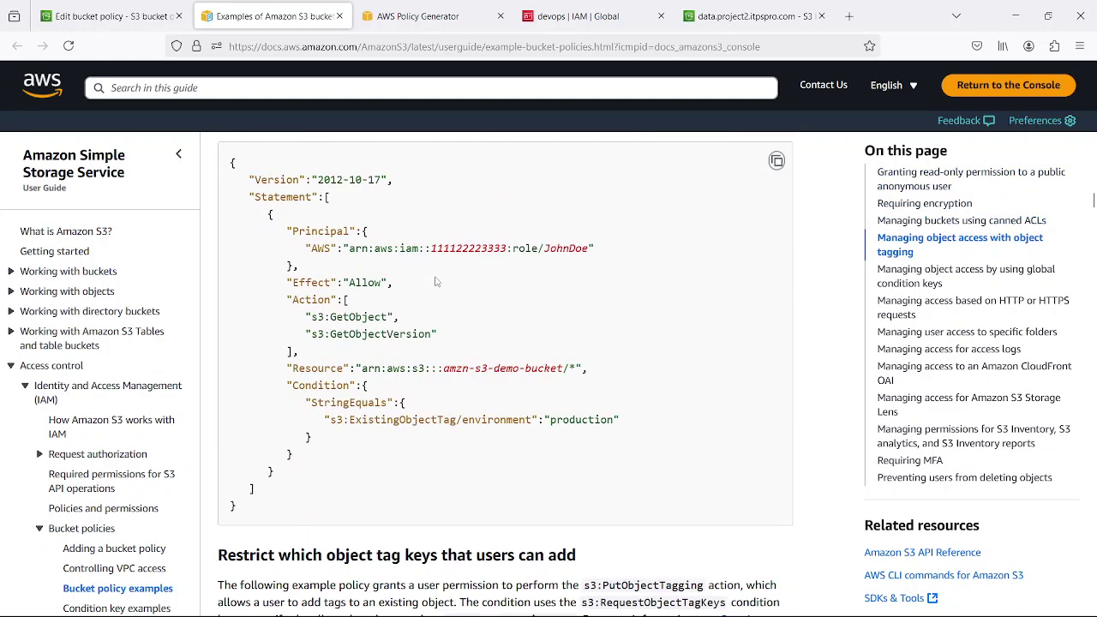
left_click(116, 17)
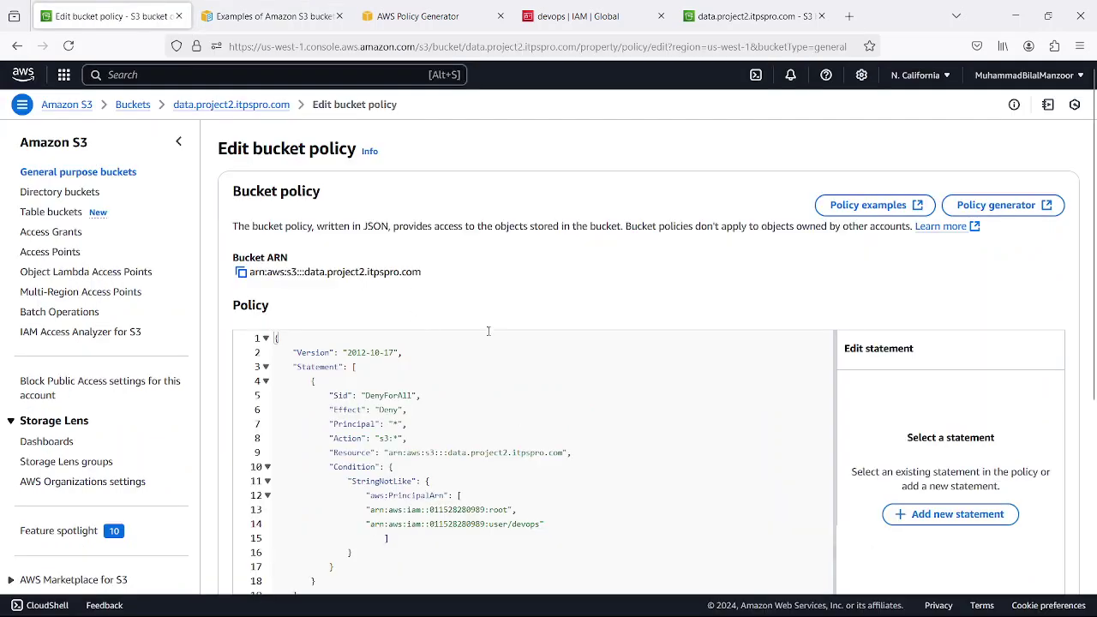
- Review the DenyForAll policy JSON from the top and save the bucket policy changes
left_click(491, 377)
scroll(531, 359, "down", 2)
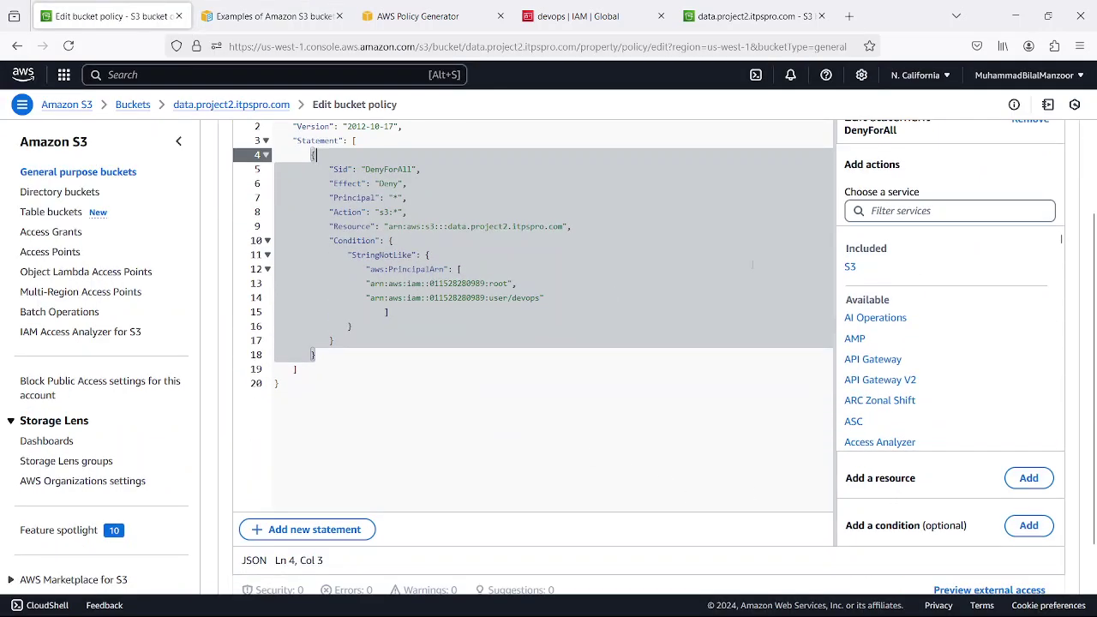
scroll(582, 293, "up", 3)
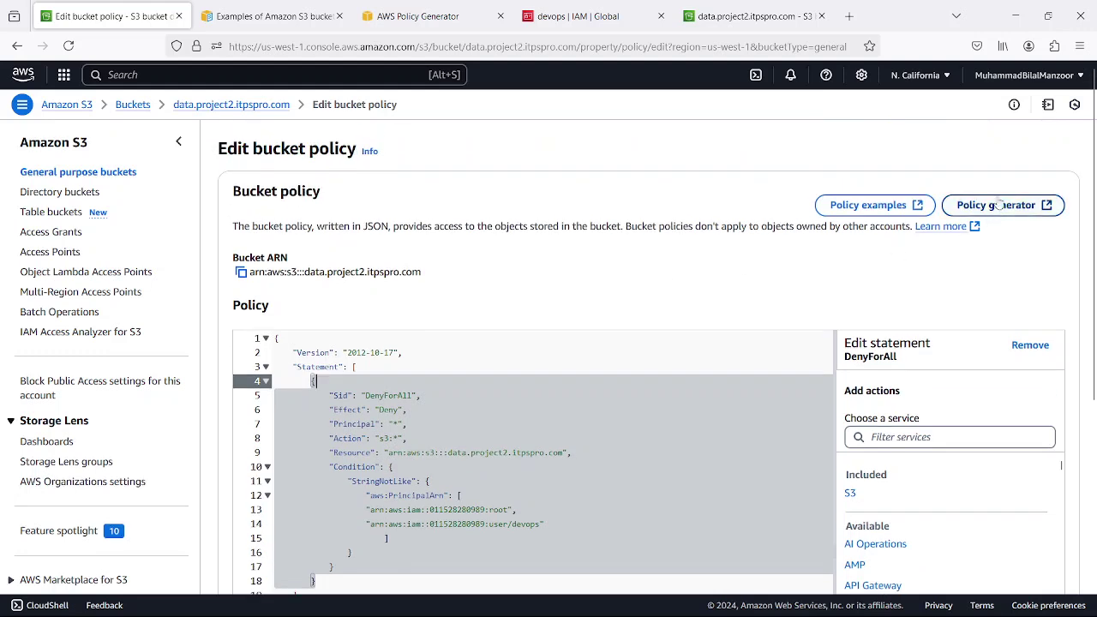
key("ctrl+Home")
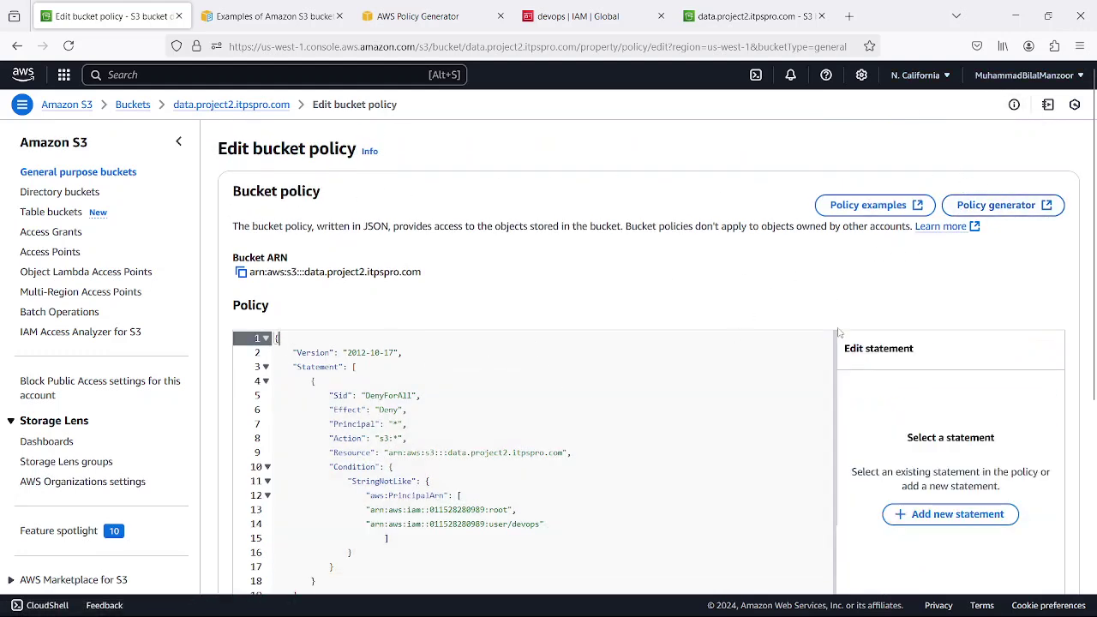
scroll(684, 399, "down", 5)
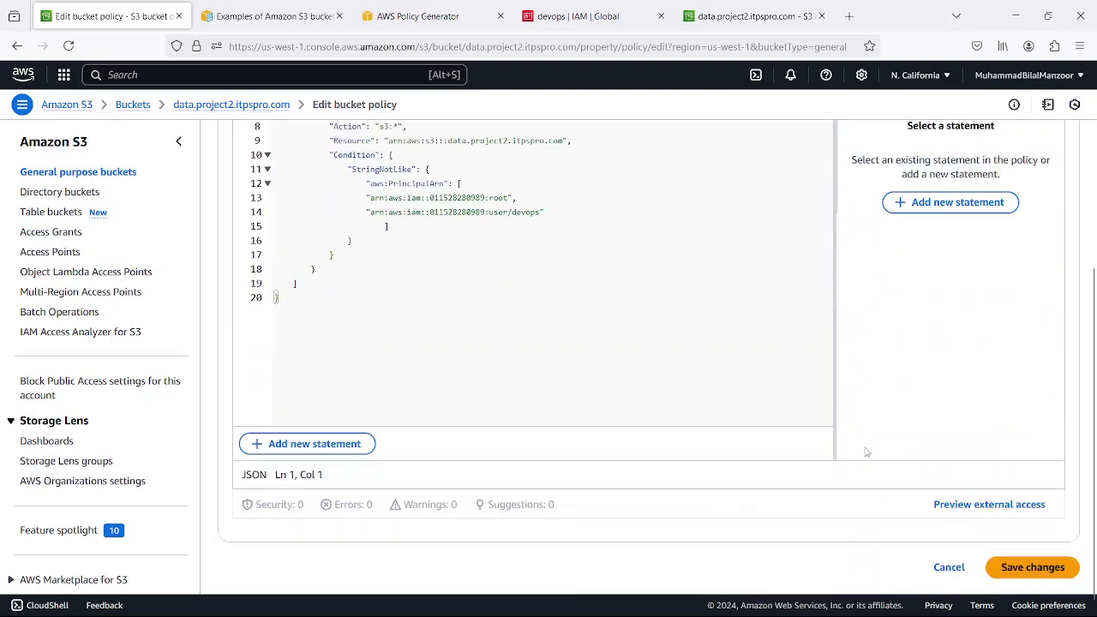
left_click(1032, 555)
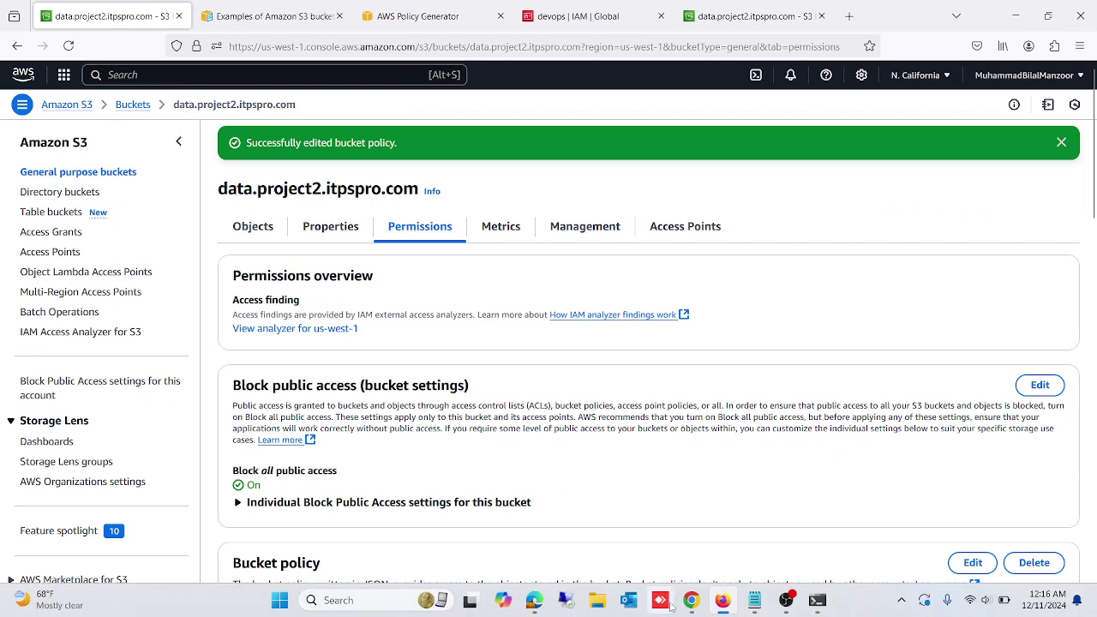
left_click(691, 599)
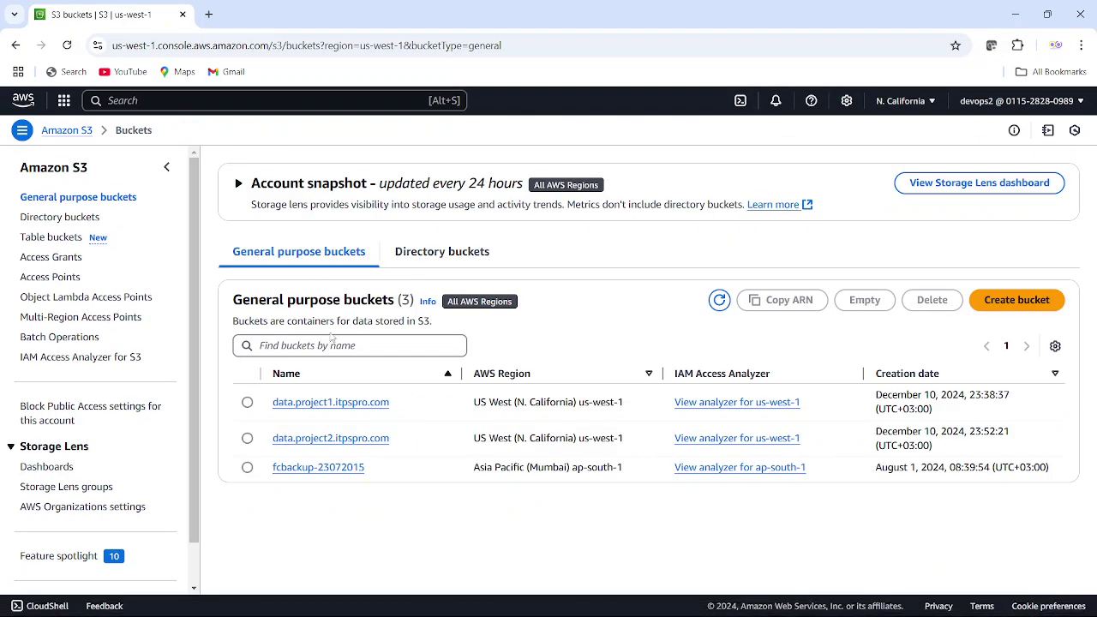
- As devops2, open data.project2.itpspro.com, get the permissions error, copy the account ID, and sign out
left_click(332, 438)
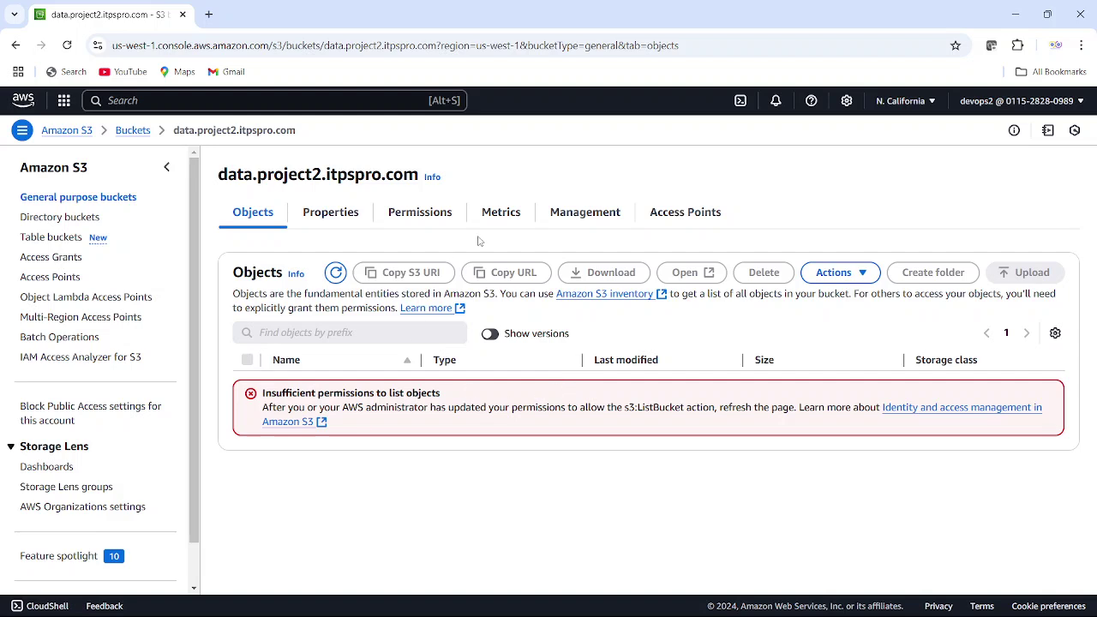
left_click(1074, 103)
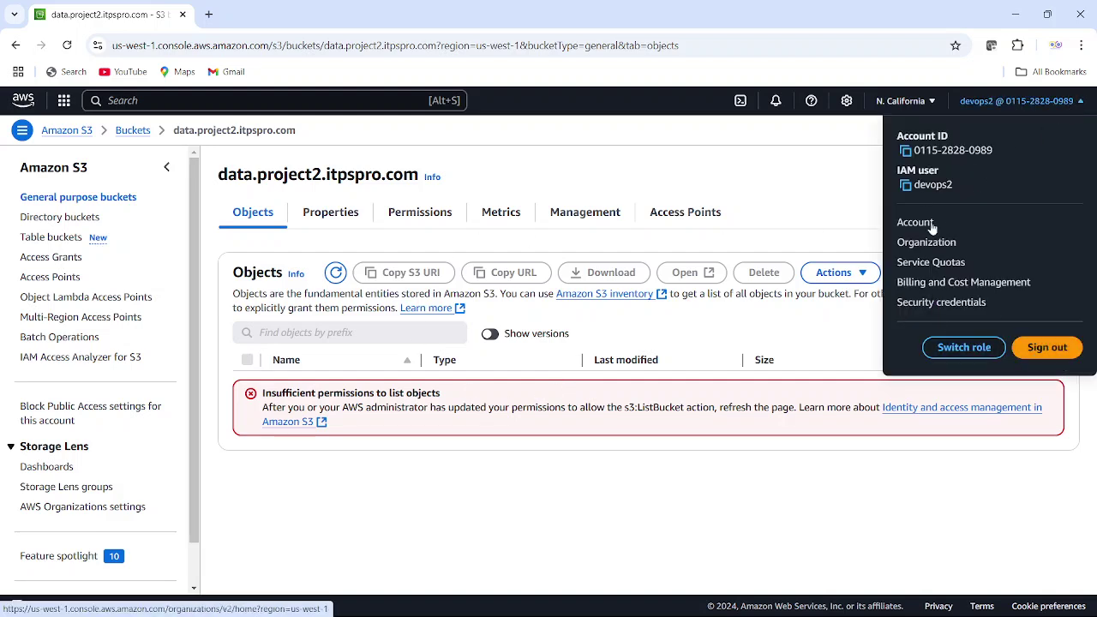
left_click(905, 150)
left_click(963, 347)
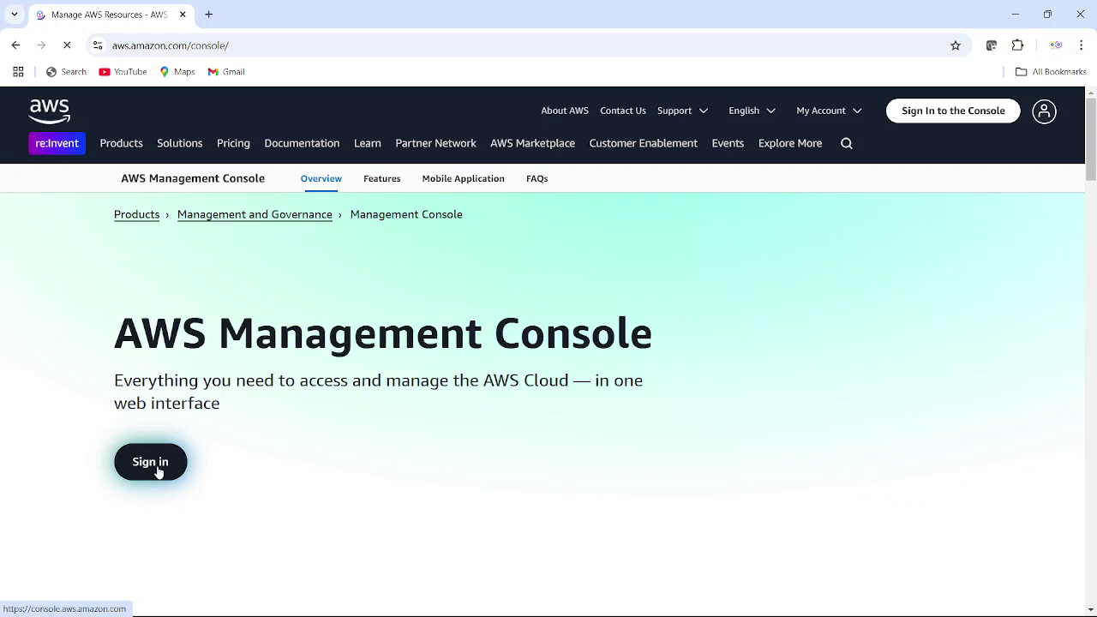
- Sign in to the console as the IAM user devops with its password
left_click(158, 471)
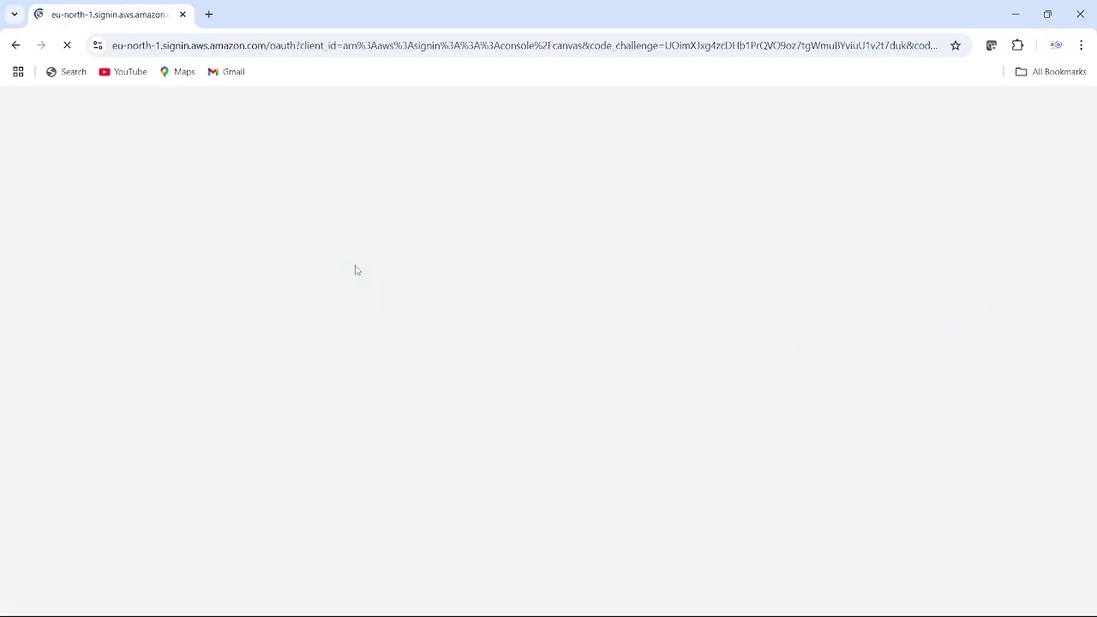
left_click_drag(295, 428, 223, 424)
type("devops")
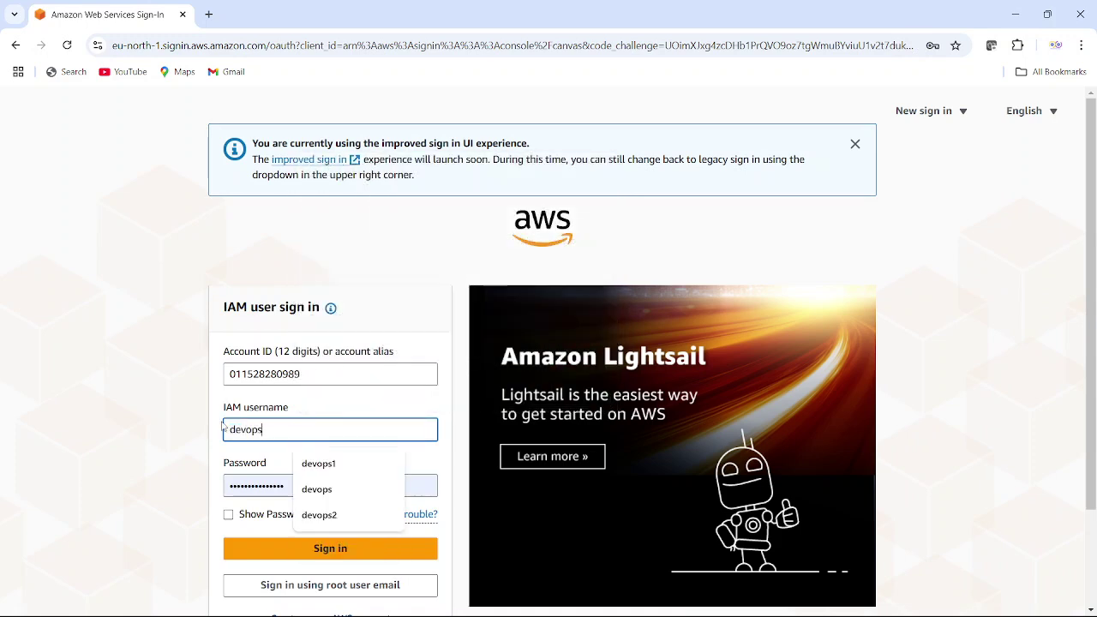
key("Tab")
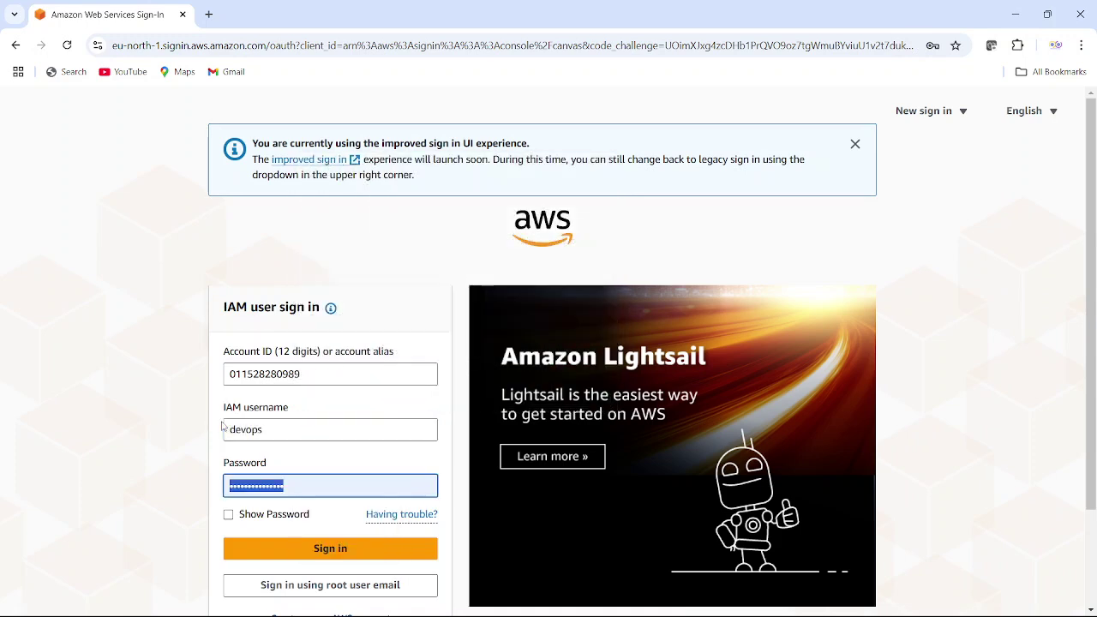
type("••")
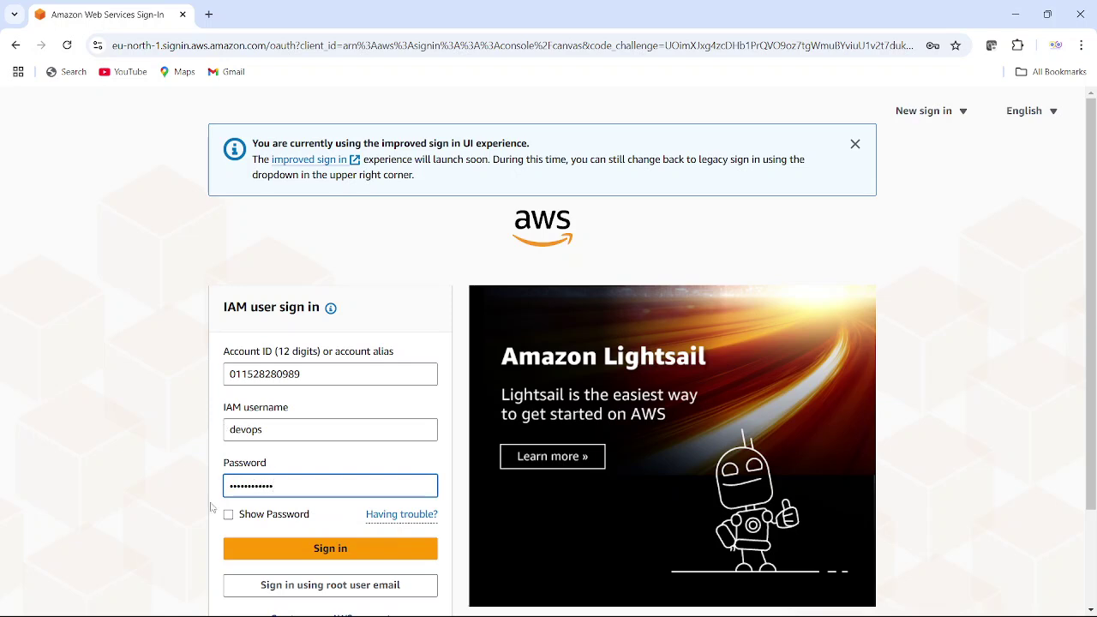
left_click(390, 545)
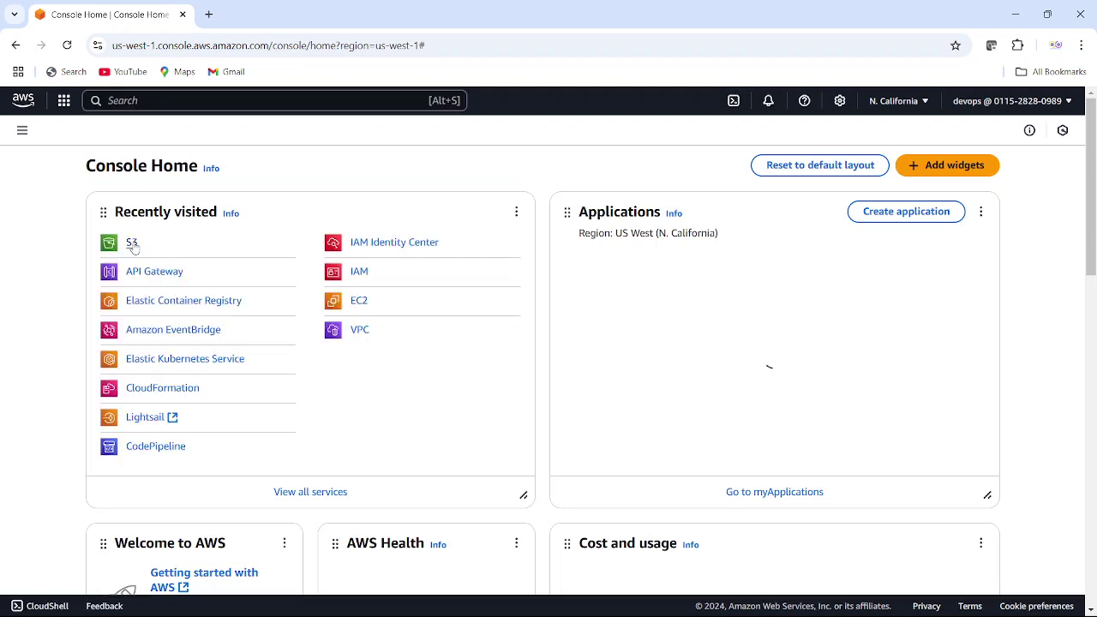
- As devops, open S3 from Recently visited and enter the data.project2.itpspro.com bucket
left_click(133, 245)
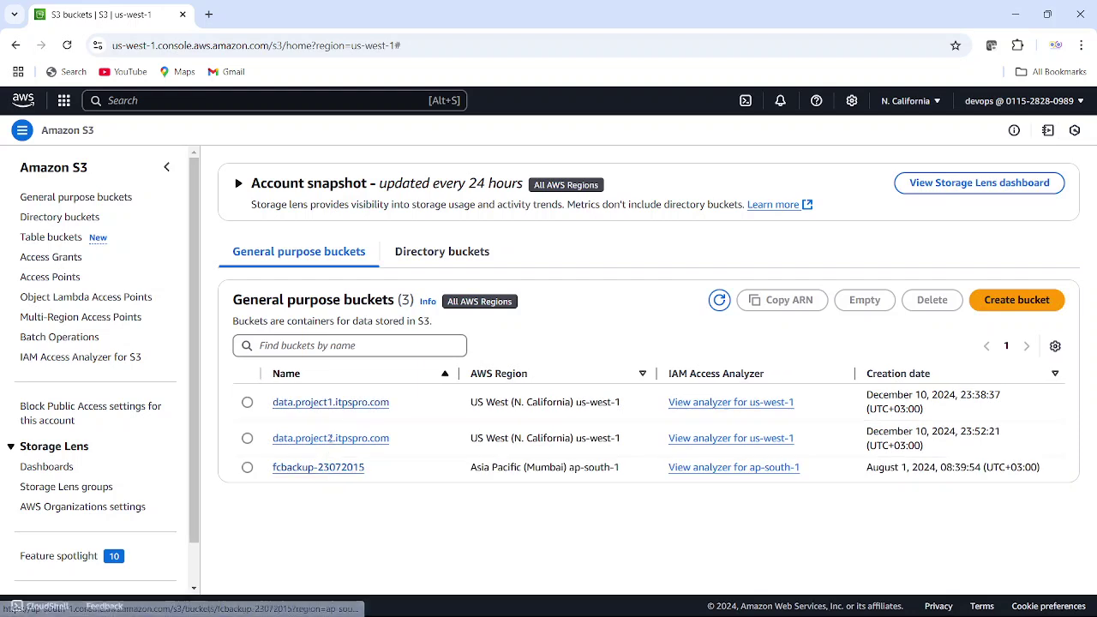
left_click(334, 441)
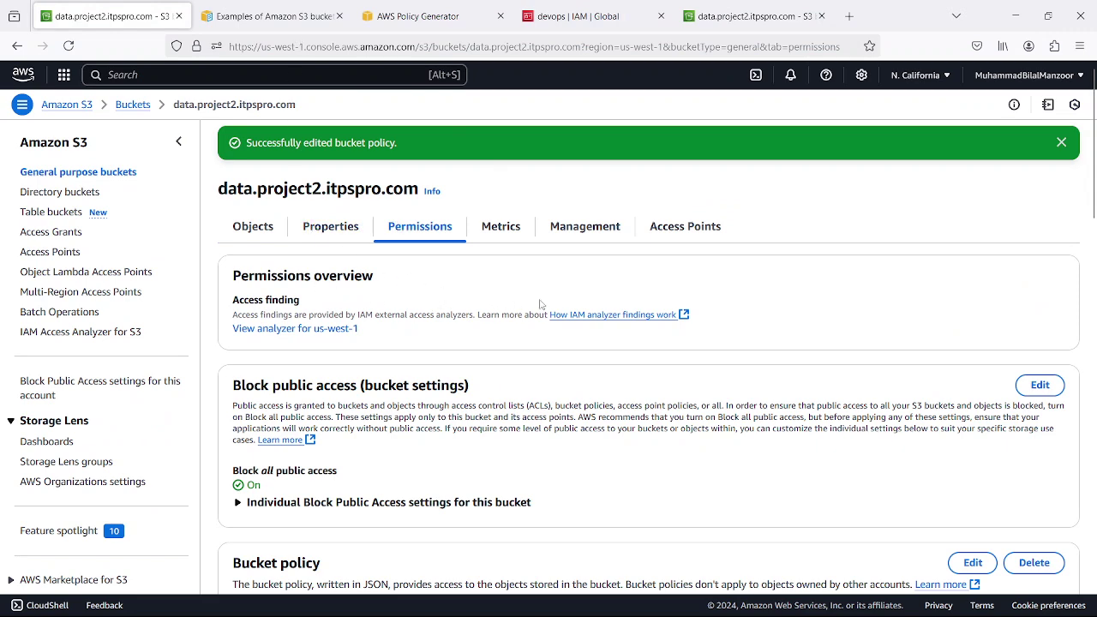
scroll(553, 321, "down", 3)
scroll(555, 324, "down", 2)
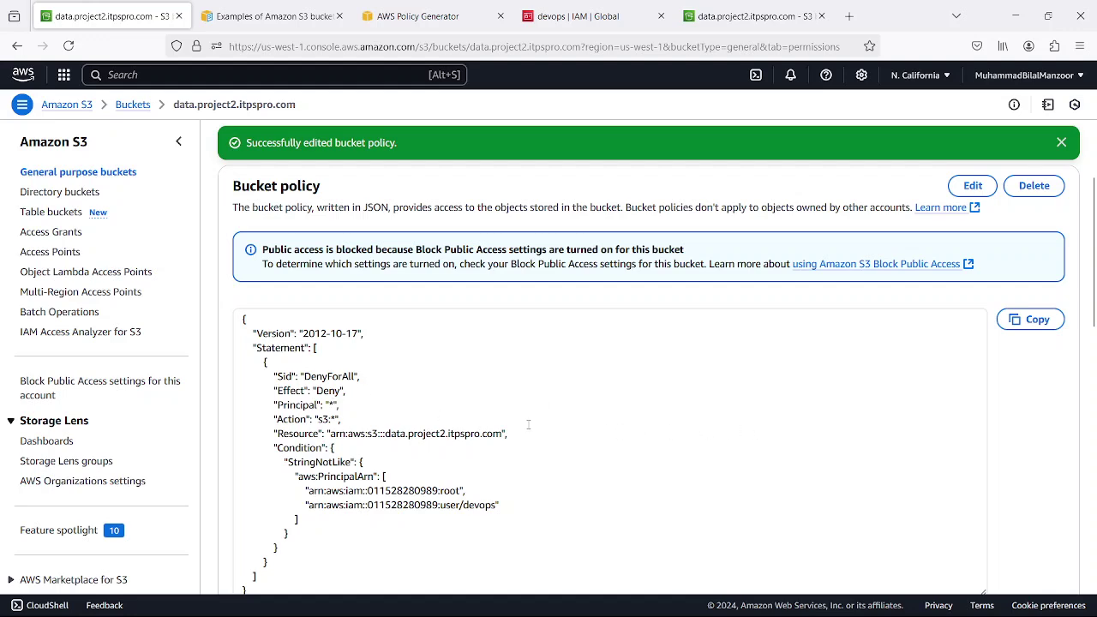
scroll(538, 415, "down", 5)
scroll(546, 421, "up", 10)
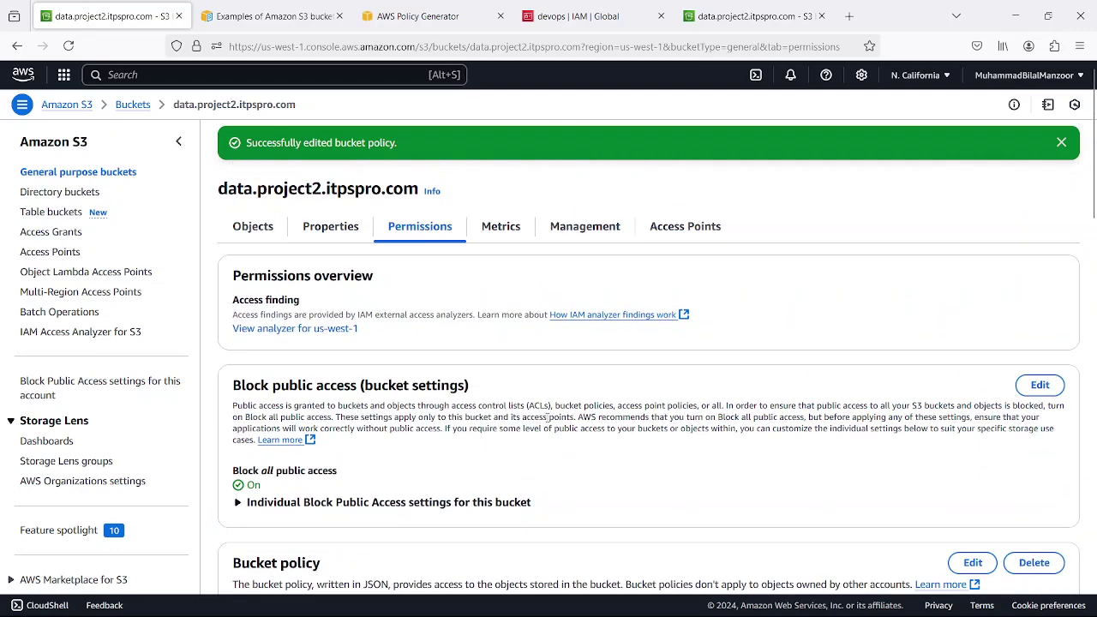
scroll(546, 416, "down", 3)
scroll(547, 417, "down", 1)
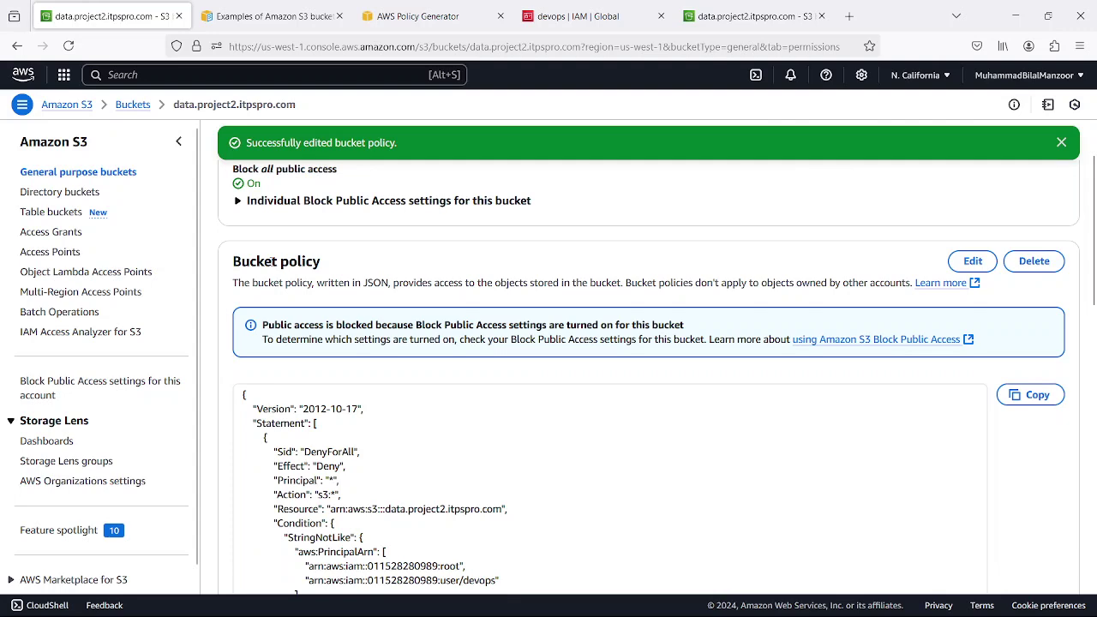
scroll(328, 328, "up", 4)
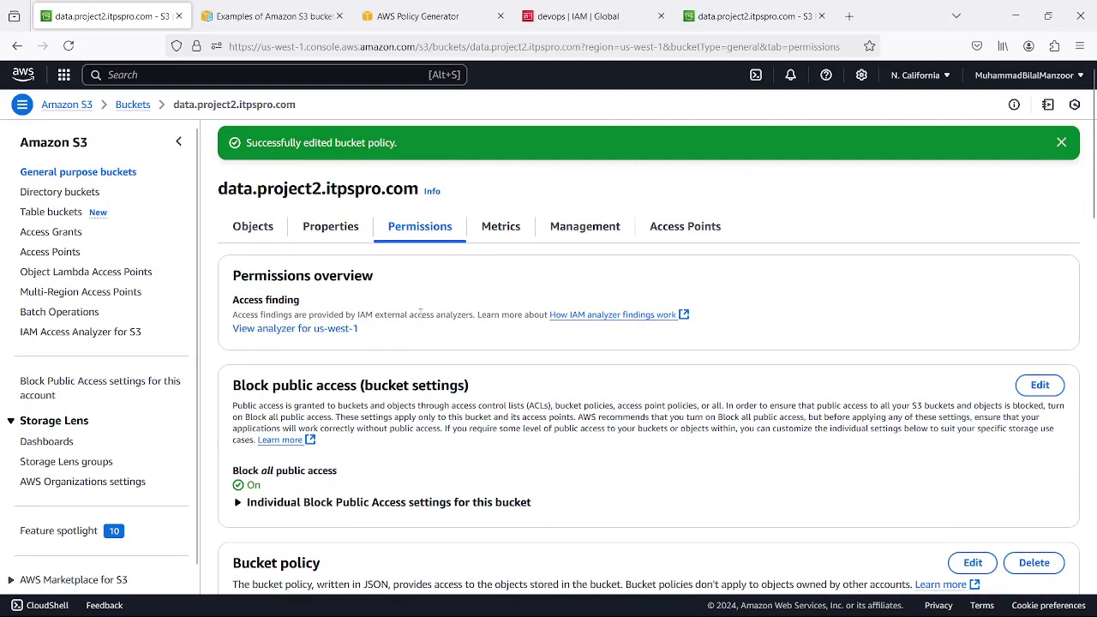
scroll(681, 442, "down", 3)
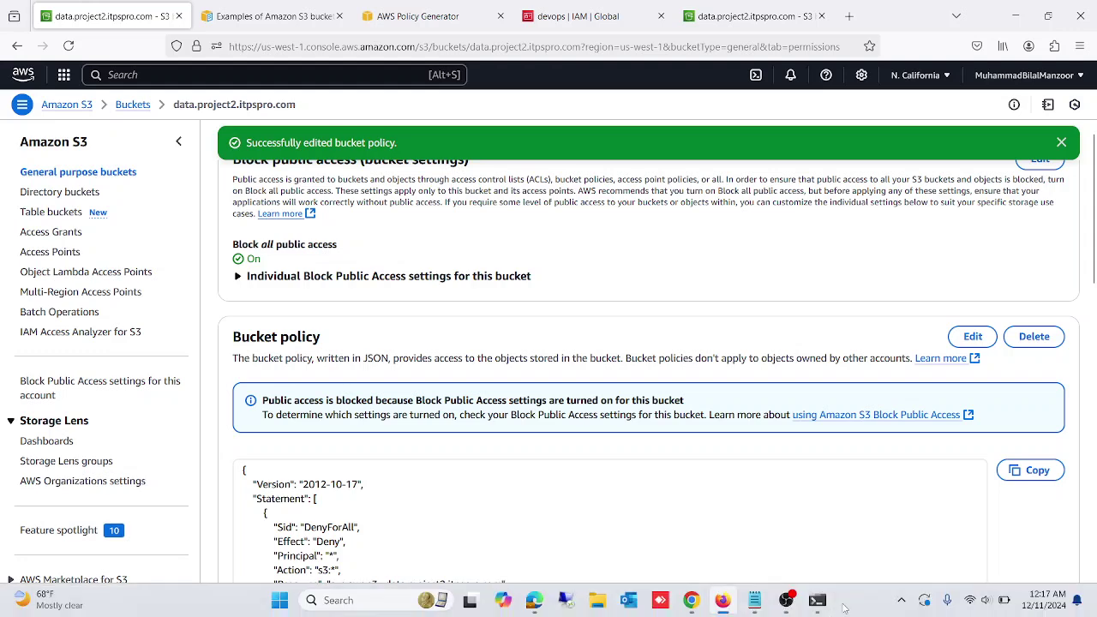
- Run aws s3 ls as devops, confirming all three buckets including data.project2.itpspro.com appear
left_click(816, 599)
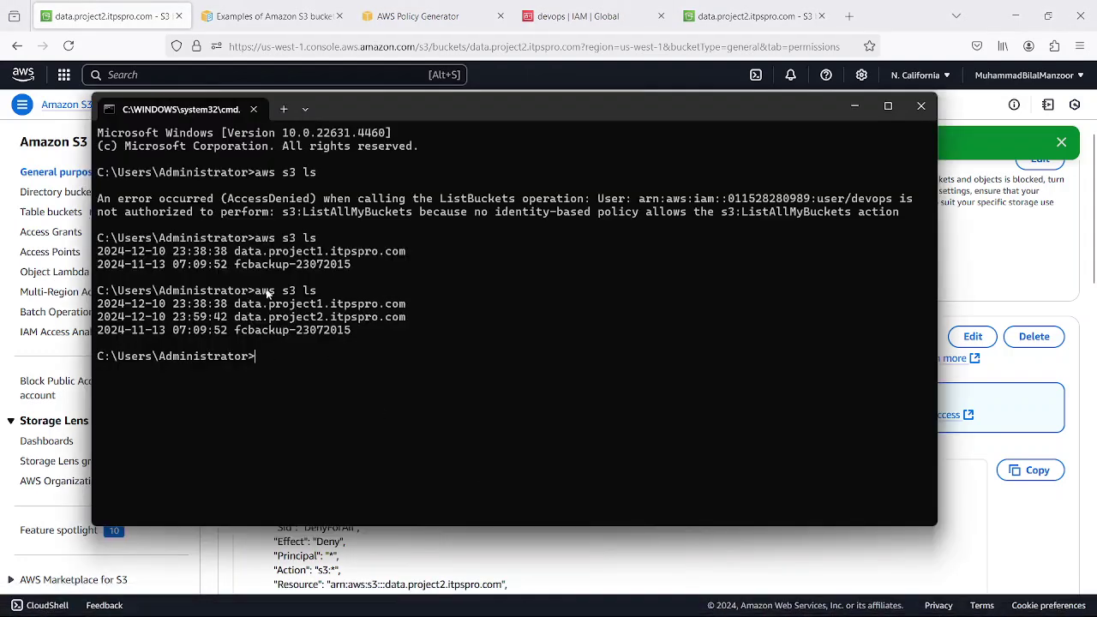
type("aws s3 ls")
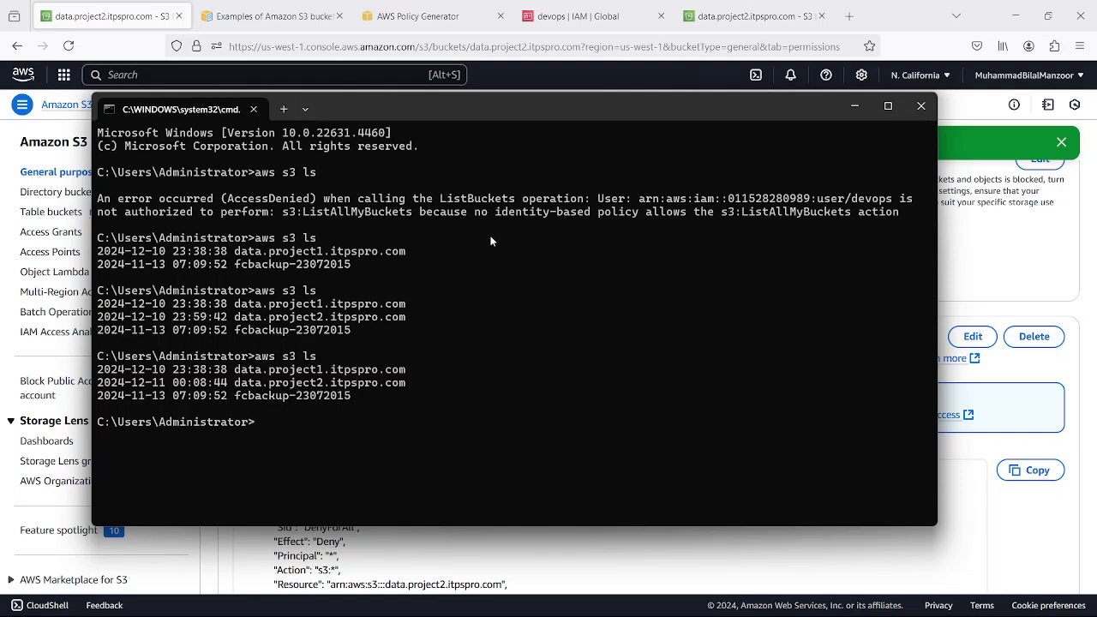
left_click_drag(891, 202, 817, 202)
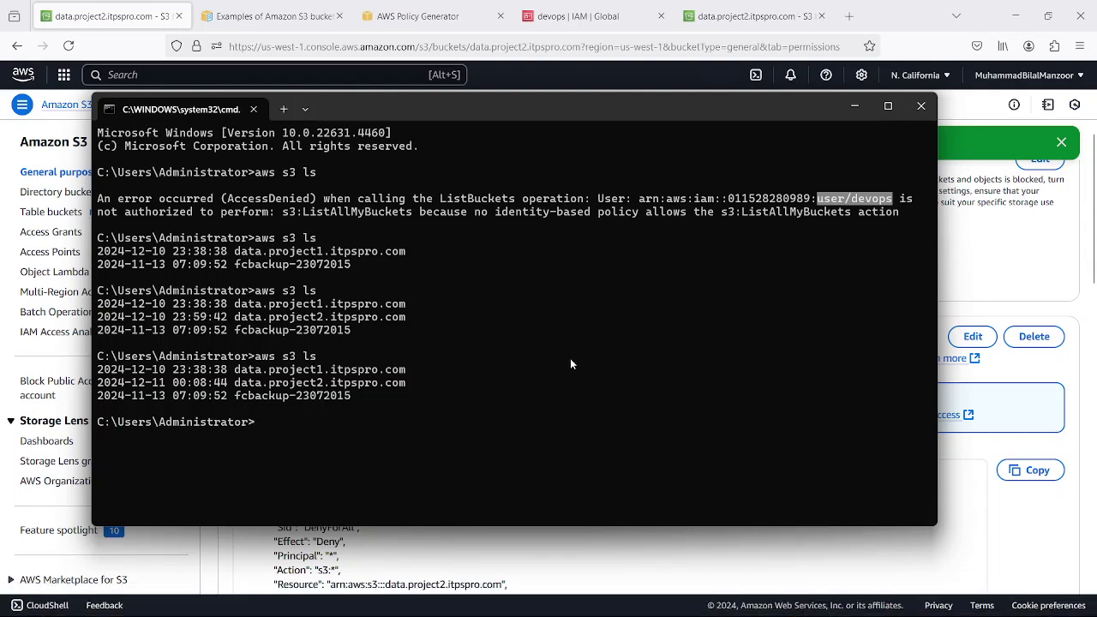
left_click(853, 106)
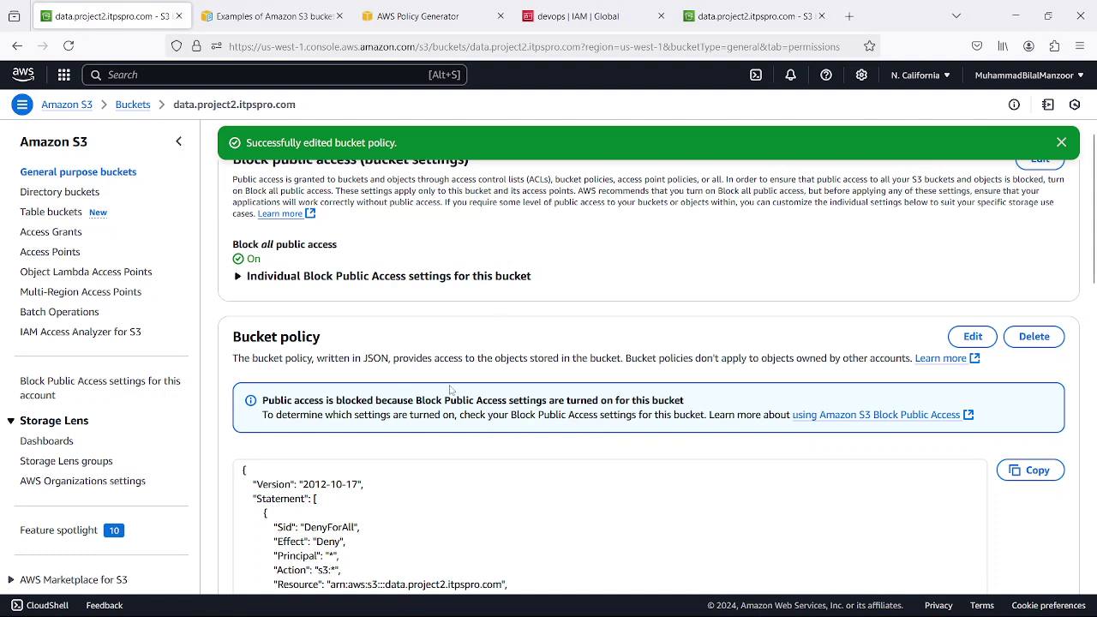